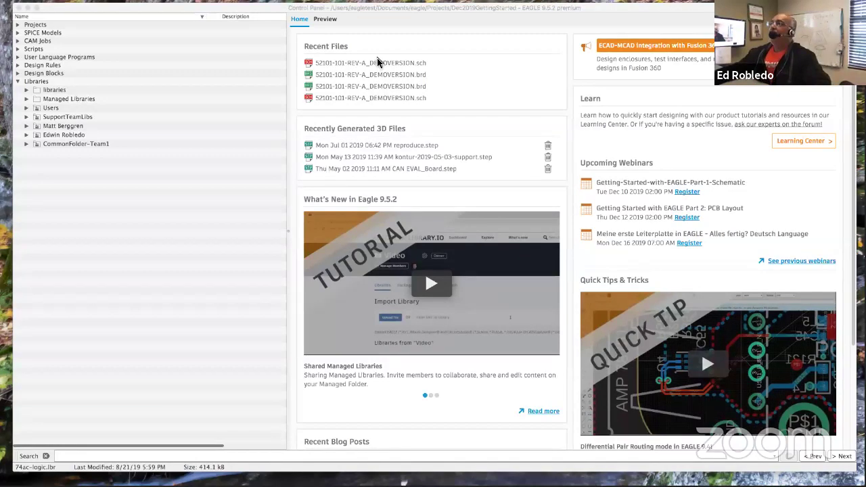
left_click_drag(403, 14, 387, 12)
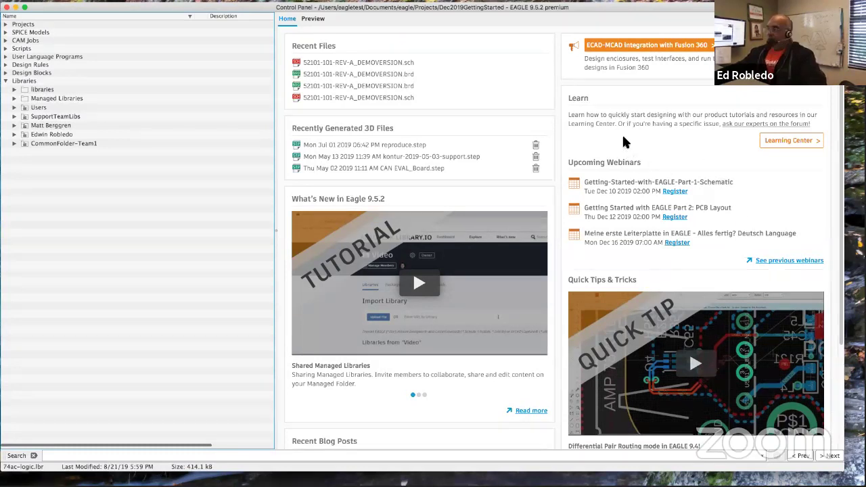
left_click_drag(740, 103, 688, 180)
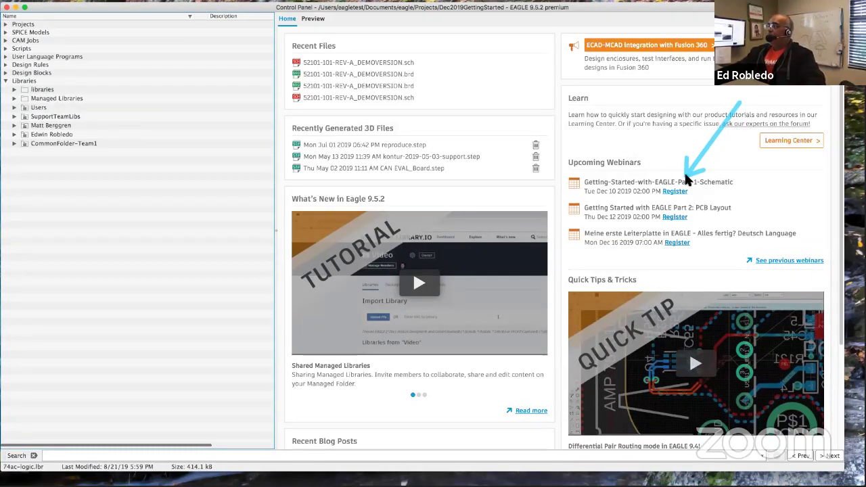
mouse_move(535, 59)
left_mouse_down()
mouse_move(476, 134)
mouse_move(448, 150)
left_mouse_up()
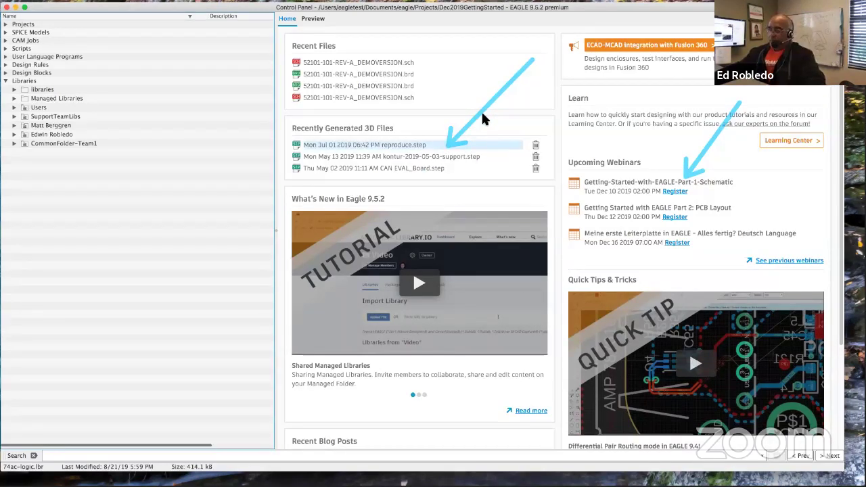
key("Escape")
mouse_move(511, 11)
left_mouse_down()
mouse_move(457, 54)
mouse_move(448, 84)
mouse_move(418, 62)
left_mouse_up()
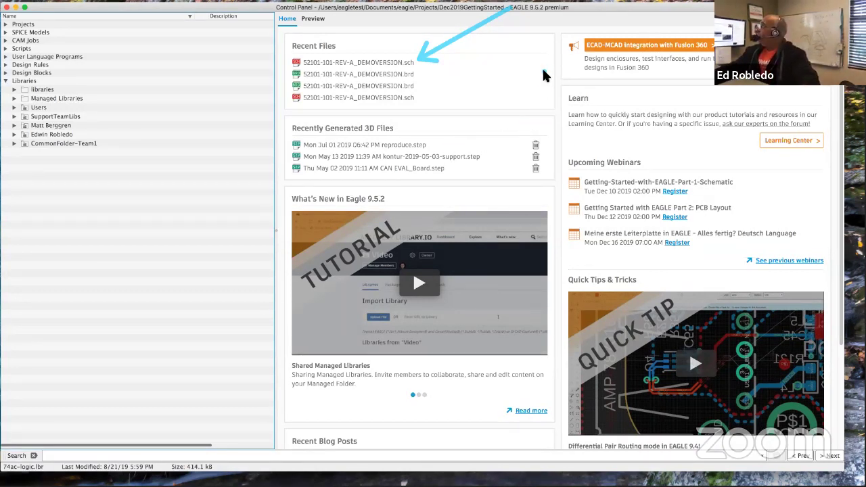
left_click_drag(545, 73, 436, 149)
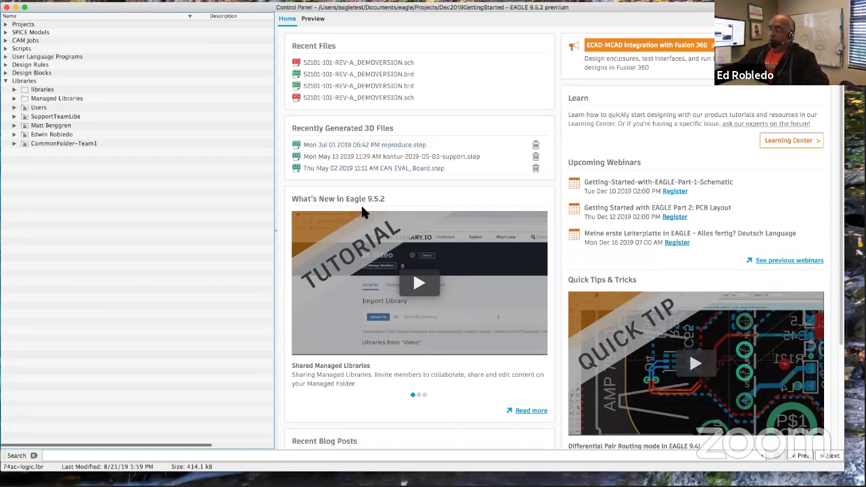
left_click_drag(462, 165, 390, 201)
left_click_drag(705, 219, 620, 273)
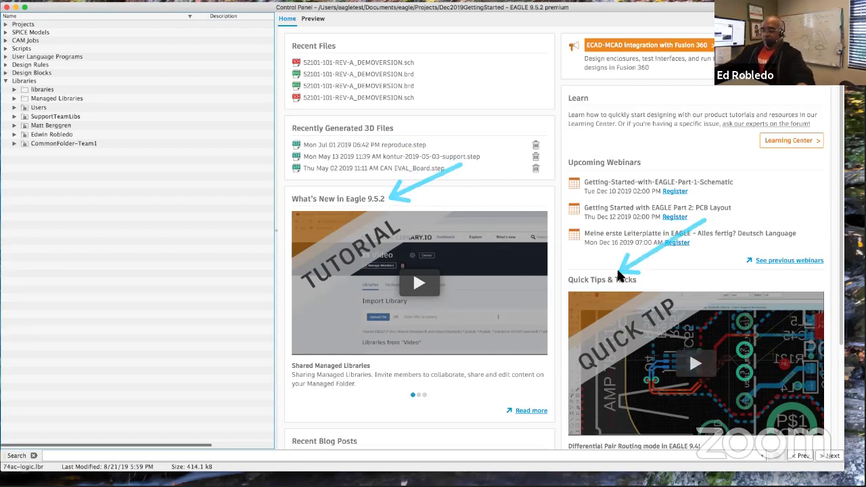
key("Escape")
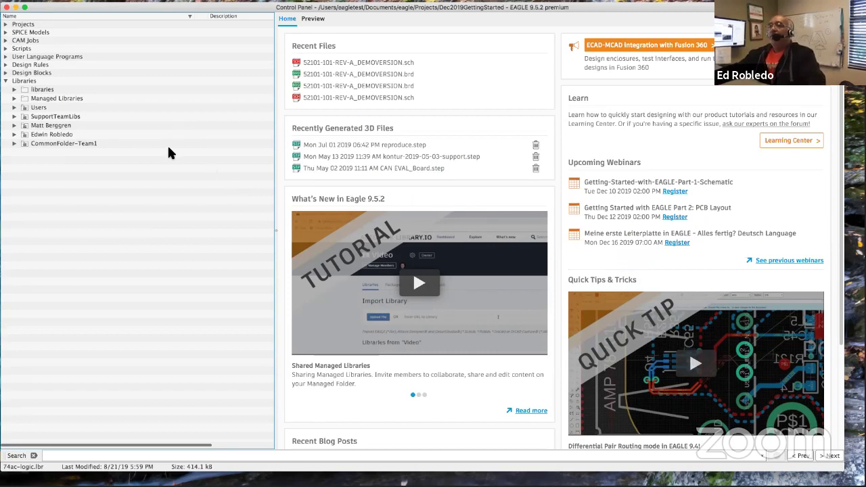
Step: Reverse the name sort order of the Control Panel tree, and collapse and re-expand the Libraries branch
left_click(102, 16)
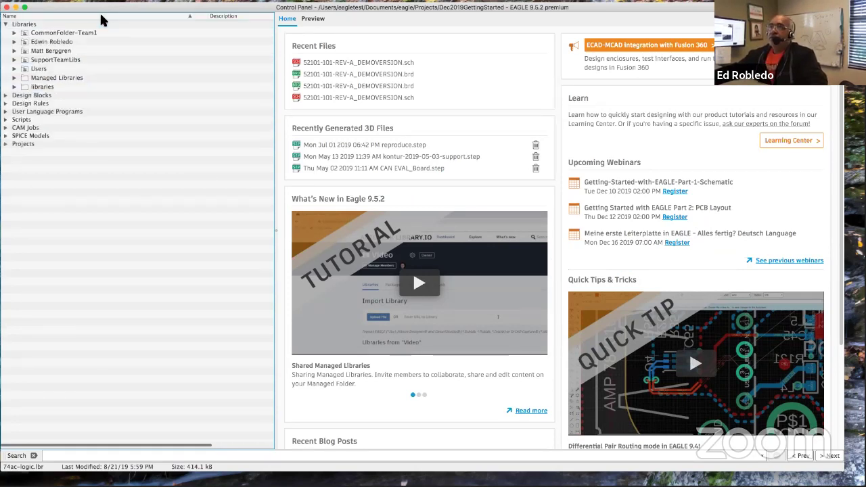
left_click(6, 25)
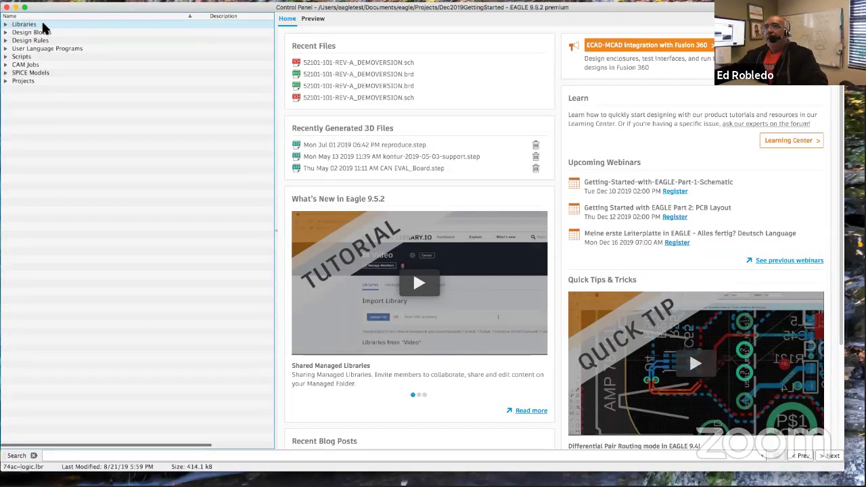
left_click(4, 24)
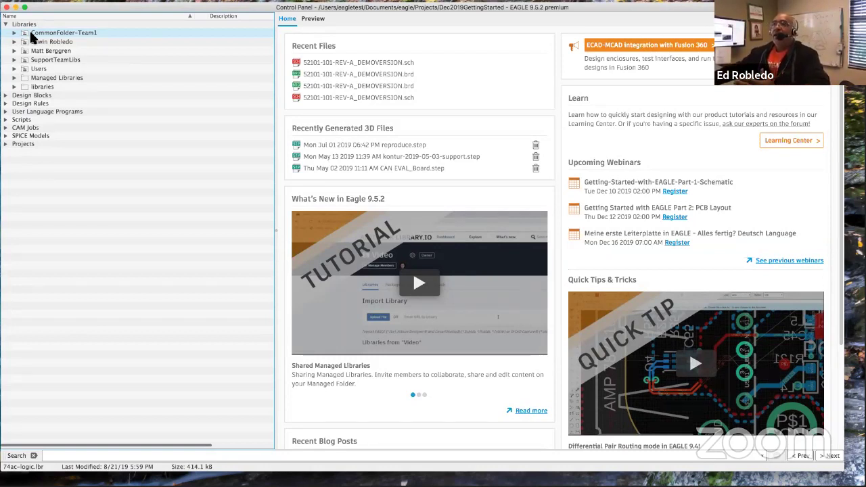
Step: View the details of CommonFolder-Team1 and the two personal managed folders, and look through the libraries in the owner's folder
left_click(67, 36)
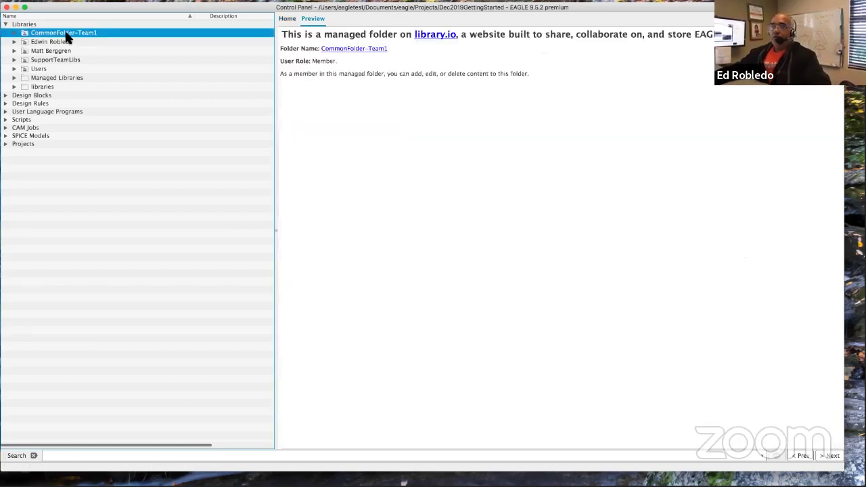
left_click(55, 52)
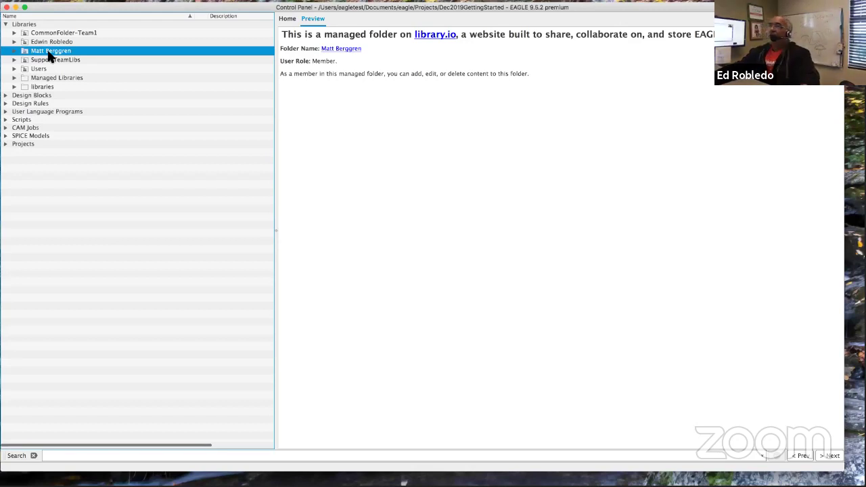
left_click(54, 42)
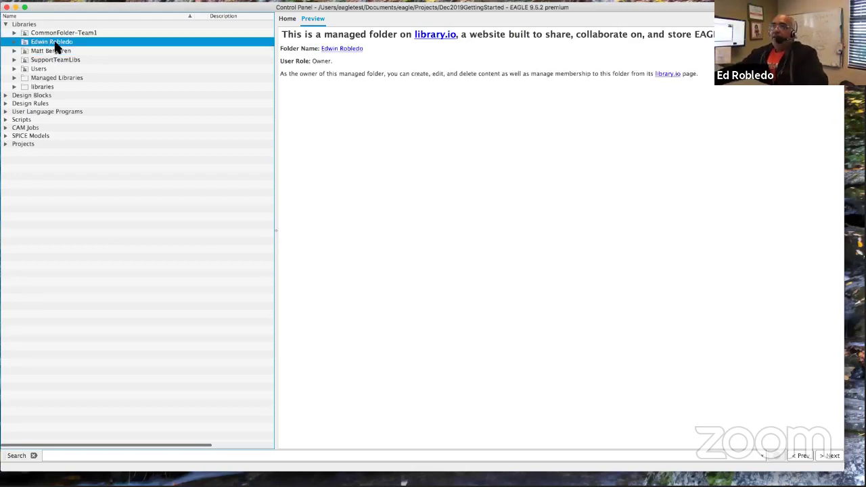
left_click(15, 42)
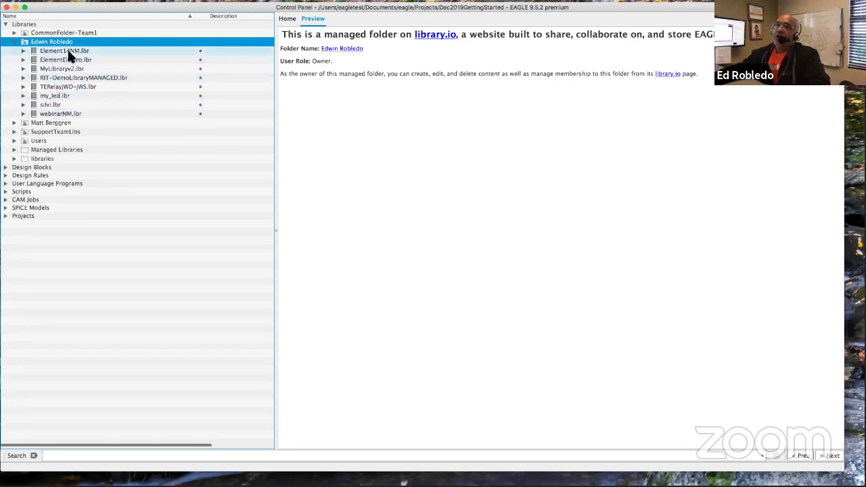
left_click(14, 42)
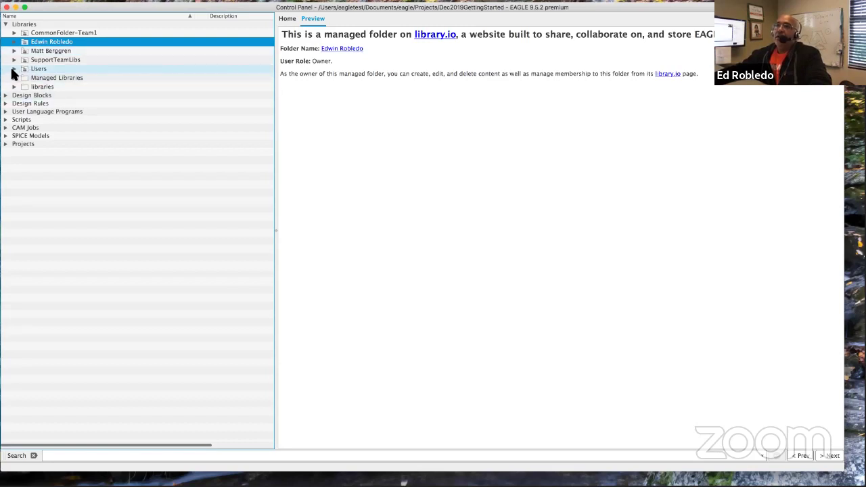
Step: Inspect the contents of the Users, Managed Libraries and libraries folders, leaving Managed Libraries expanded
left_click(12, 70)
left_click(22, 70)
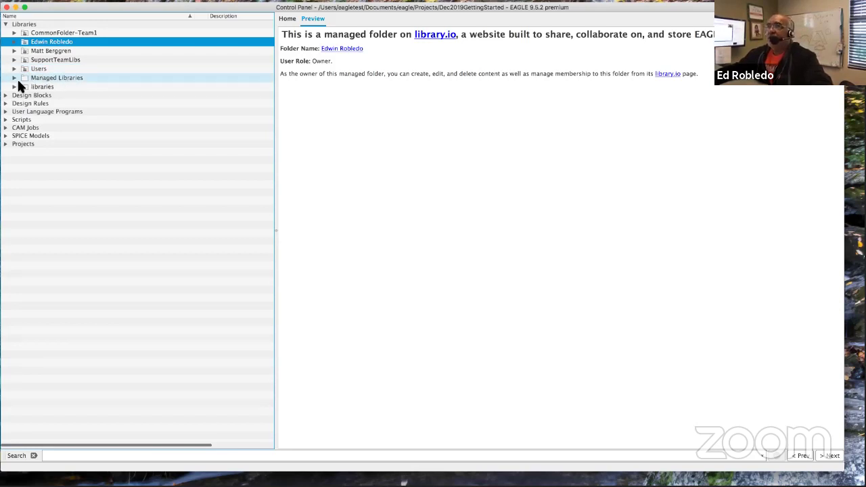
left_click(14, 78)
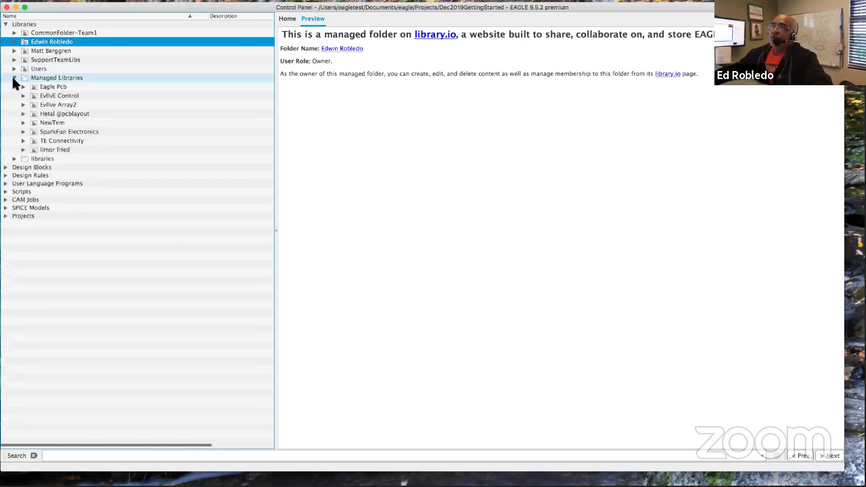
left_click(14, 79)
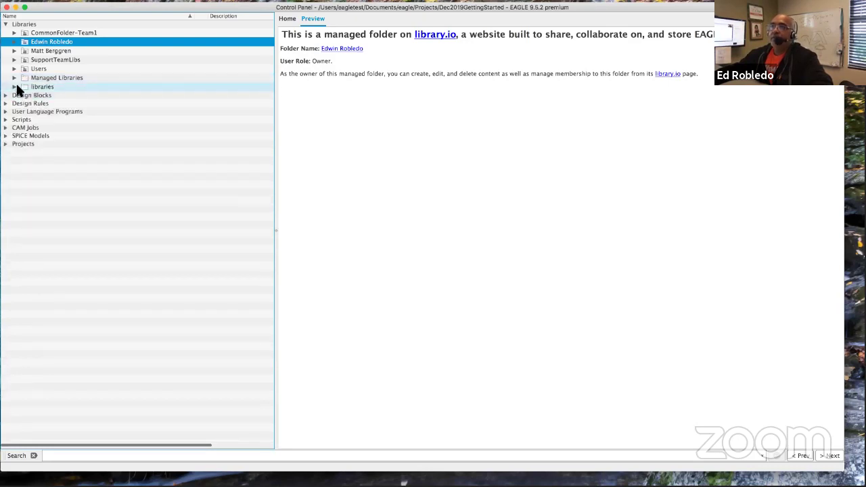
left_click(15, 87)
left_click(14, 87)
left_click(14, 79)
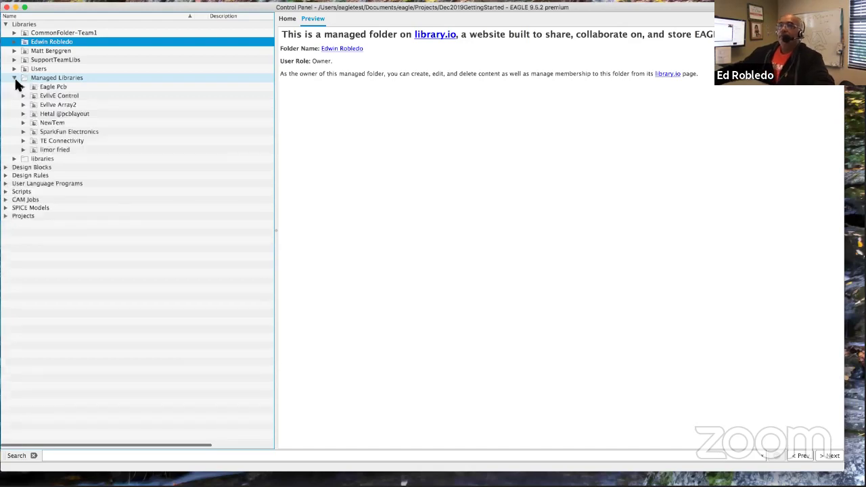
left_click(14, 78)
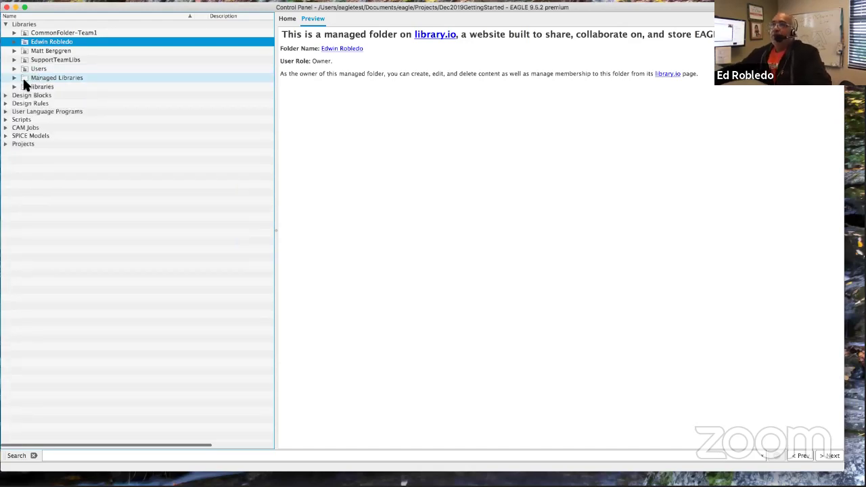
left_click(15, 79)
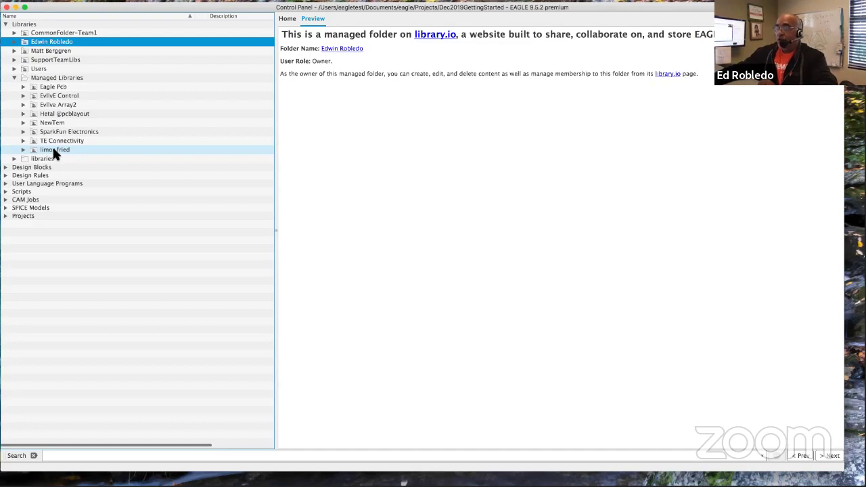
Step: View the Libraries overview, and check the in-use and available libraries in the Library Manager before closing it
left_click(37, 25)
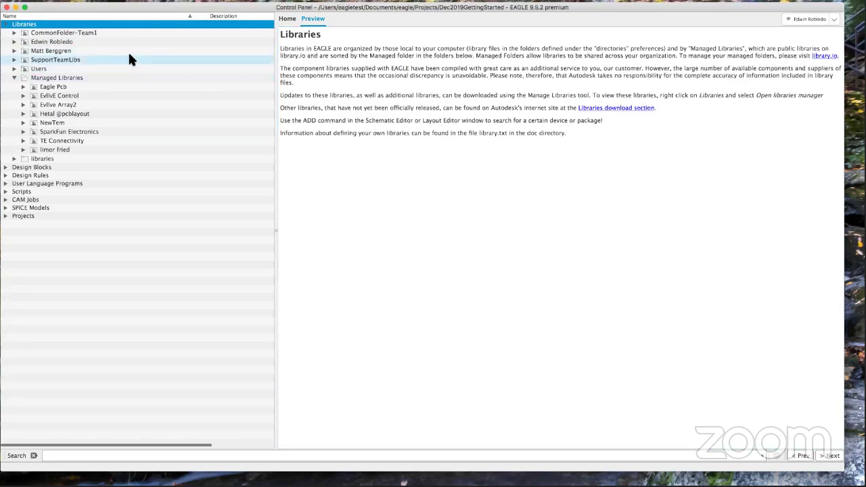
right_click(55, 26)
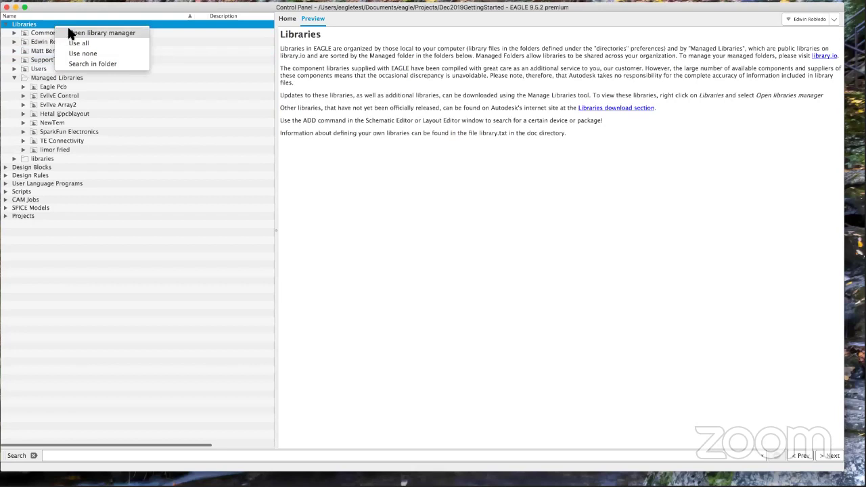
left_click(92, 34)
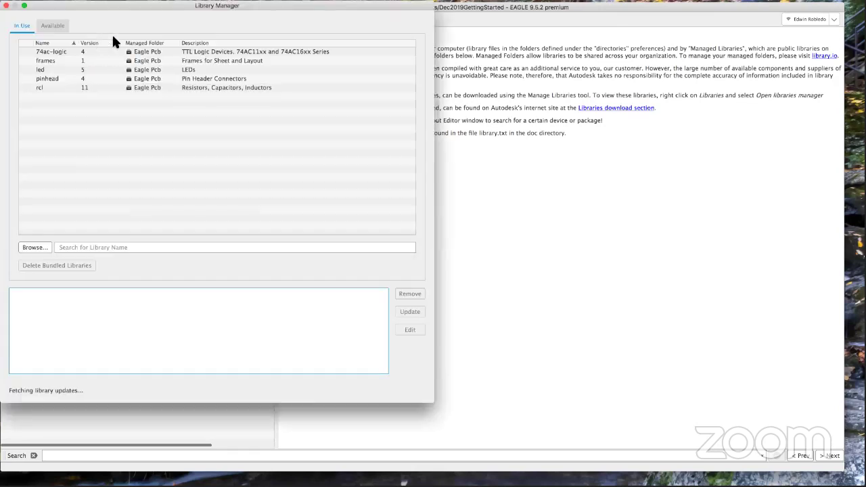
left_click_drag(156, 9, 315, 26)
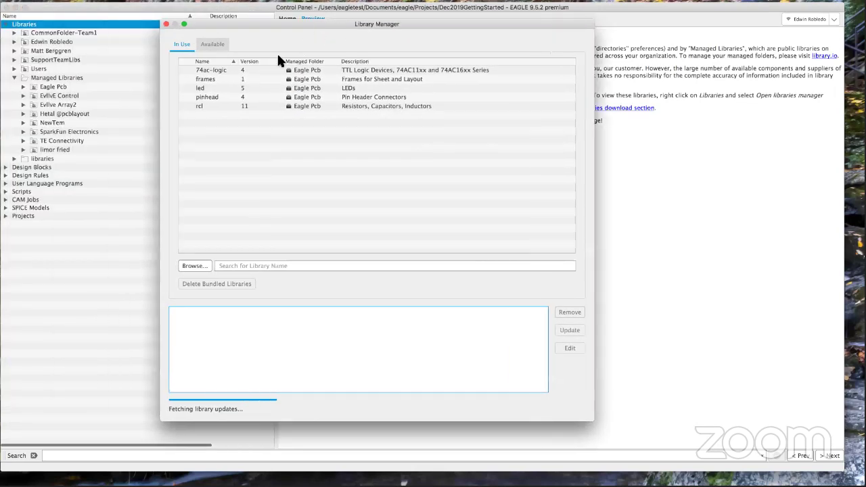
left_click(214, 45)
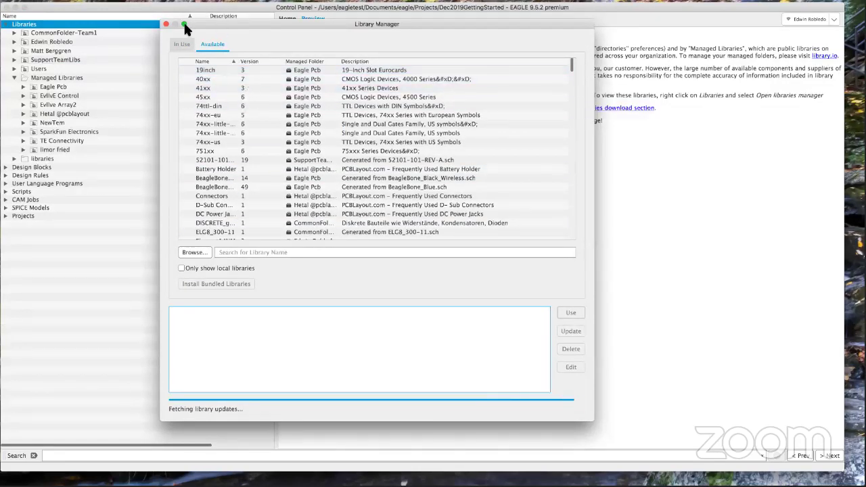
left_click(167, 24)
Step: Reopen the Library Manager to review the list of available libraries, and close it again
right_click(56, 25)
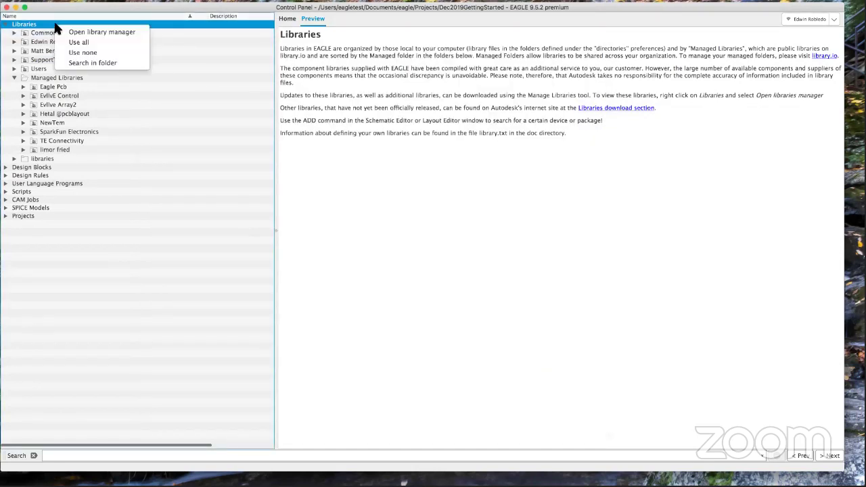
left_click(87, 33)
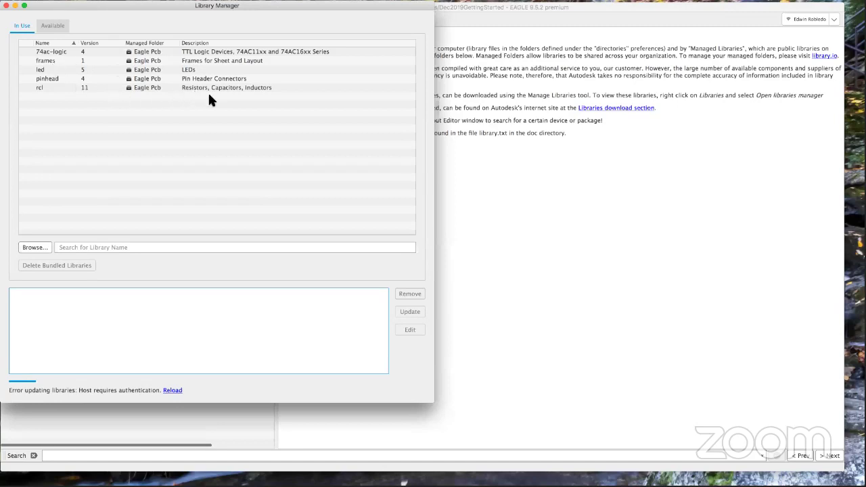
left_click_drag(164, 10, 300, 46)
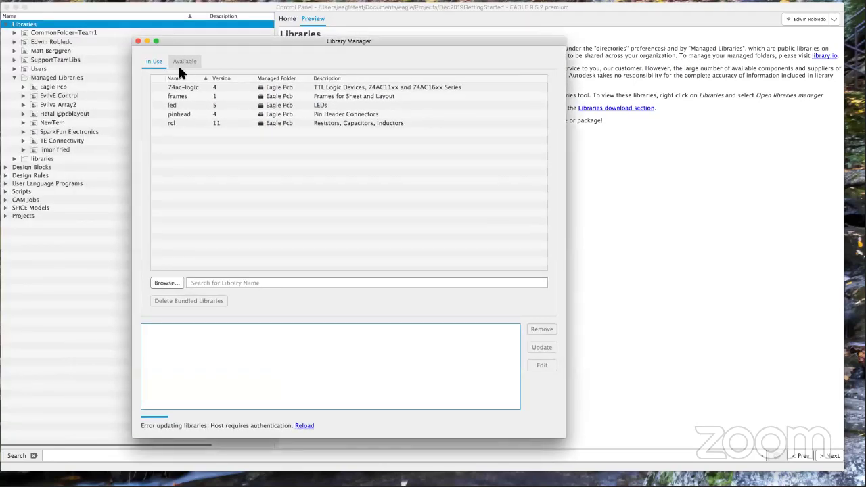
left_click(185, 61)
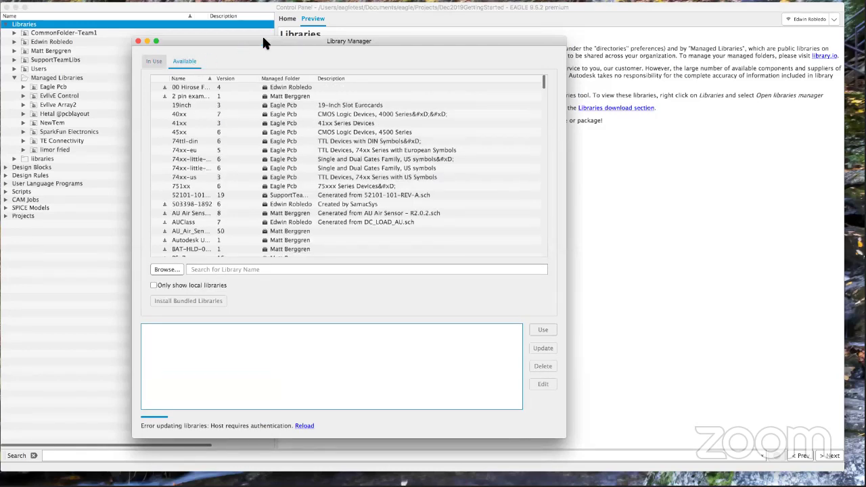
left_click(138, 41)
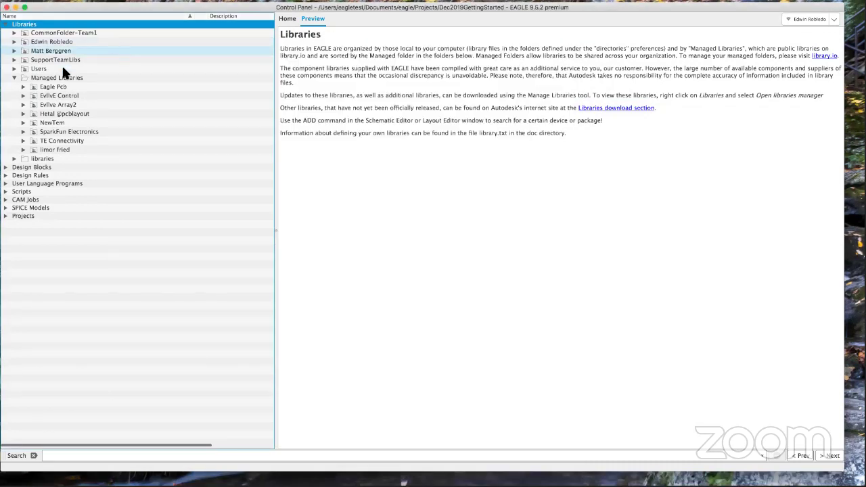
Step: Expand the Eagle Pcb managed folder and browse through its libraries to see which ones are in use
left_click(23, 86)
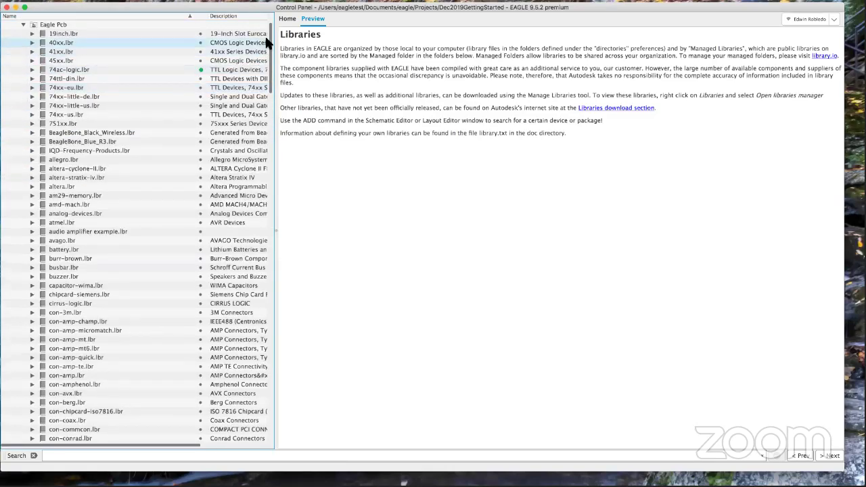
scroll(268, 39, "down", 1)
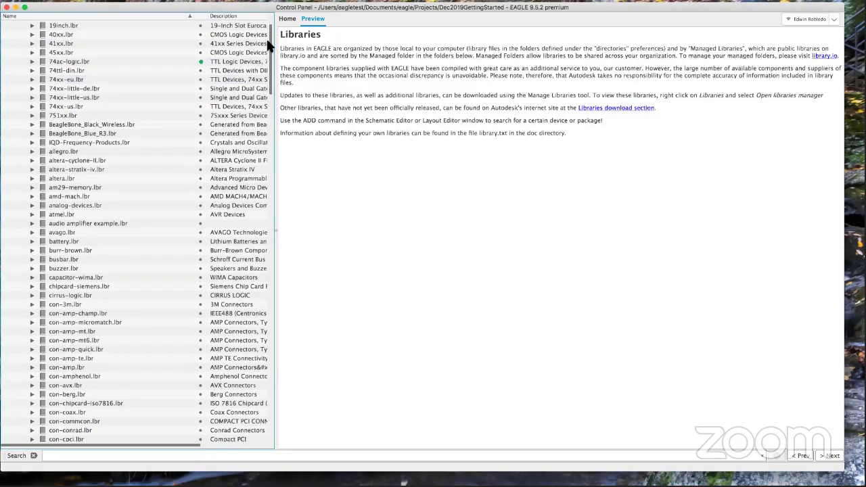
scroll(268, 39, "up", 8)
scroll(268, 41, "down", 15)
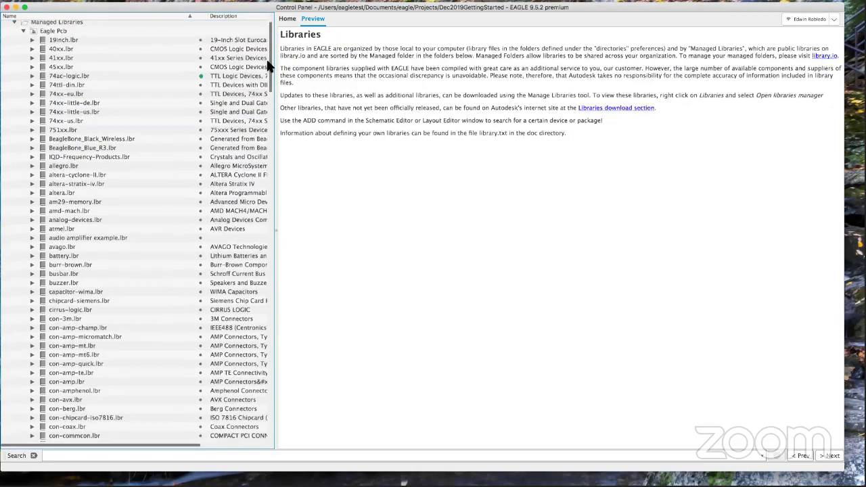
scroll(263, 159, "down", 20)
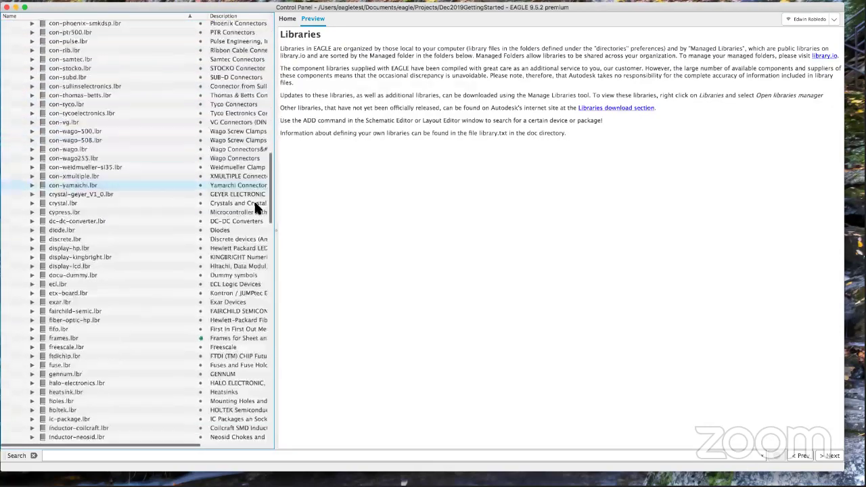
Step: Return to the start of the Eagle Pcb managed folder and set the 19inch.lbr library as in use
scroll(263, 390, "down", 5)
scroll(261, 382, "up", 20)
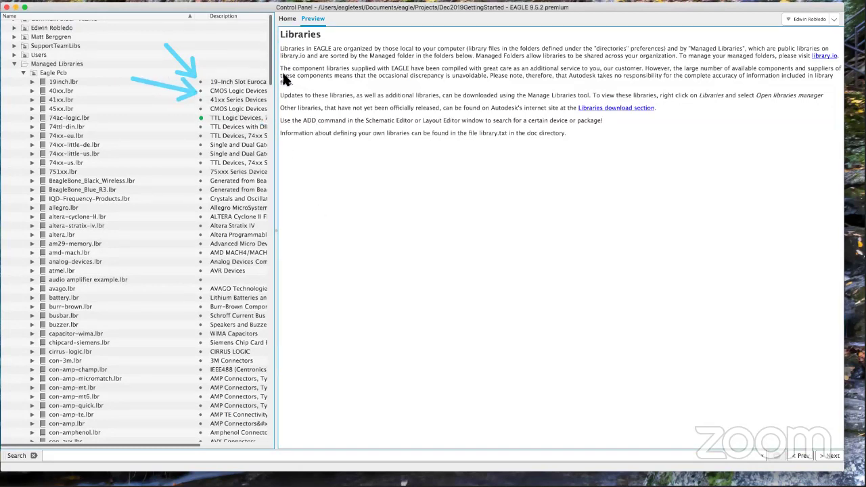
left_click(200, 84)
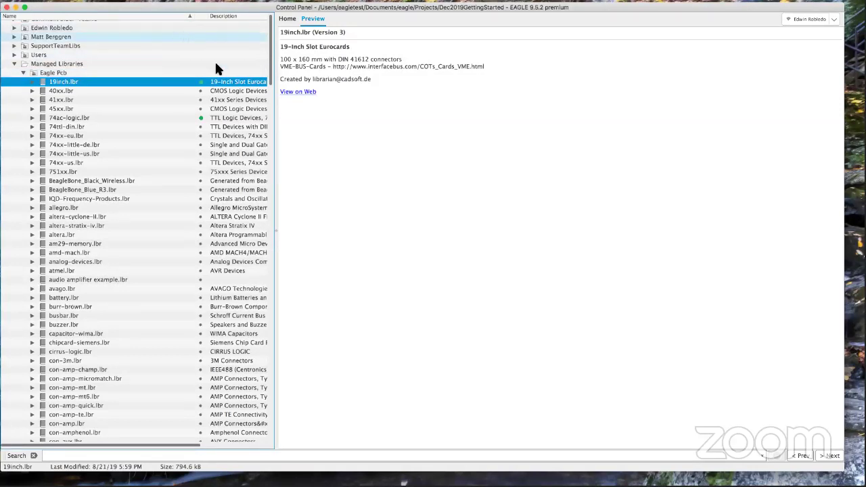
mouse_move(270, 46)
left_mouse_down()
mouse_move(272, 119)
mouse_move(269, 51)
left_mouse_up()
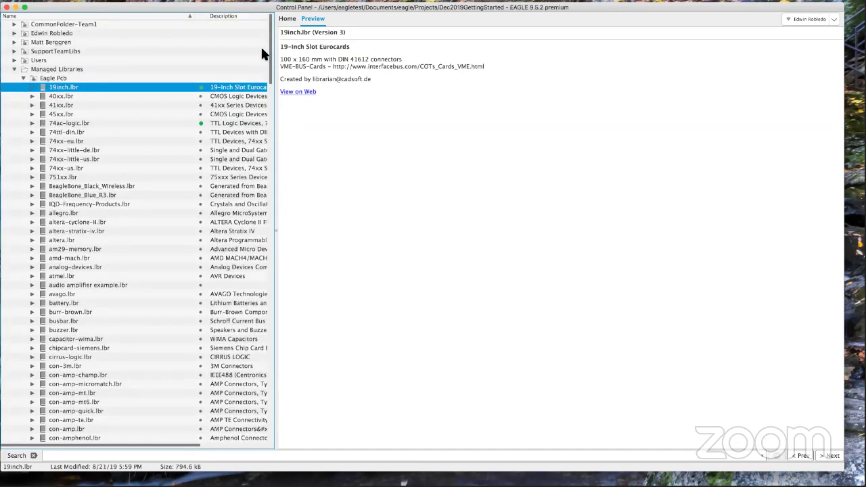
mouse_move(146, 47)
left_mouse_down()
mouse_move(195, 83)
mouse_move(150, 87)
mouse_move(184, 110)
left_mouse_up()
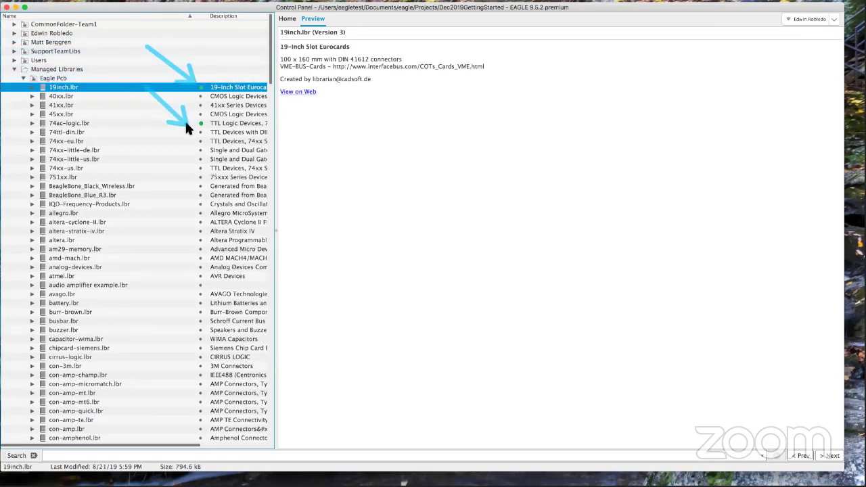
left_click_drag(140, 178, 188, 222)
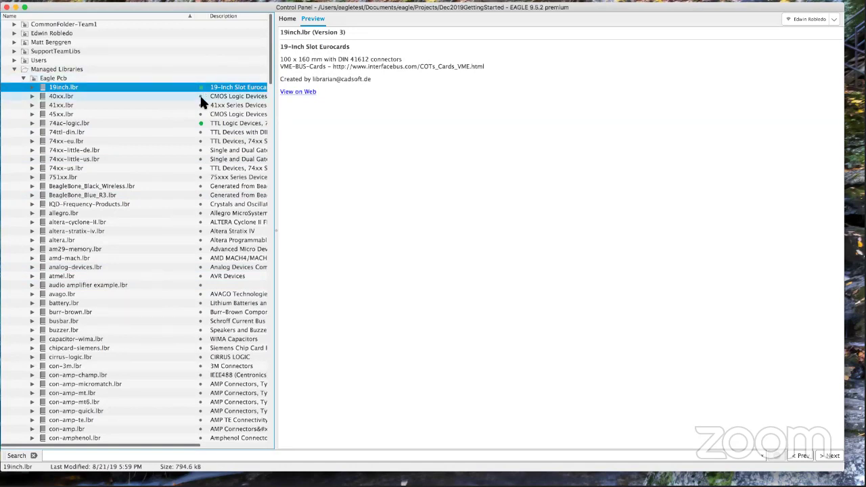
left_click(201, 123)
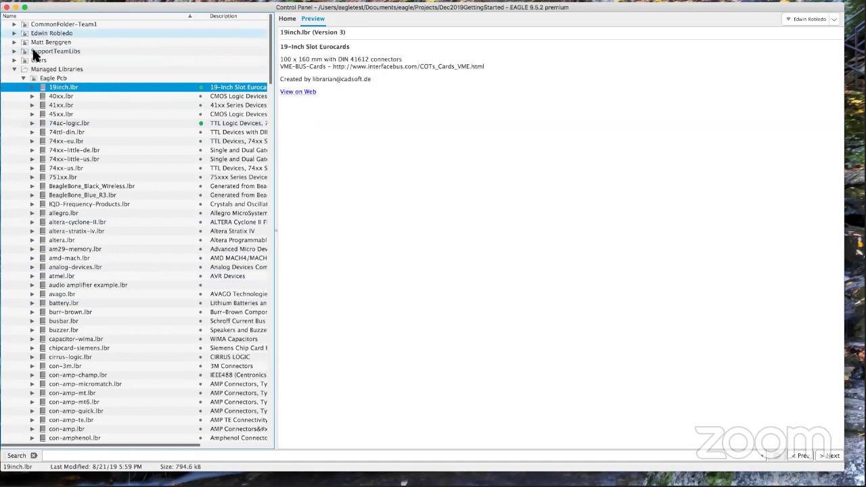
Step: Collapse the Eagle Pcb folder and check which libraries the SparkFun Electronics managed folder contains, then collapse it as well
left_click(23, 79)
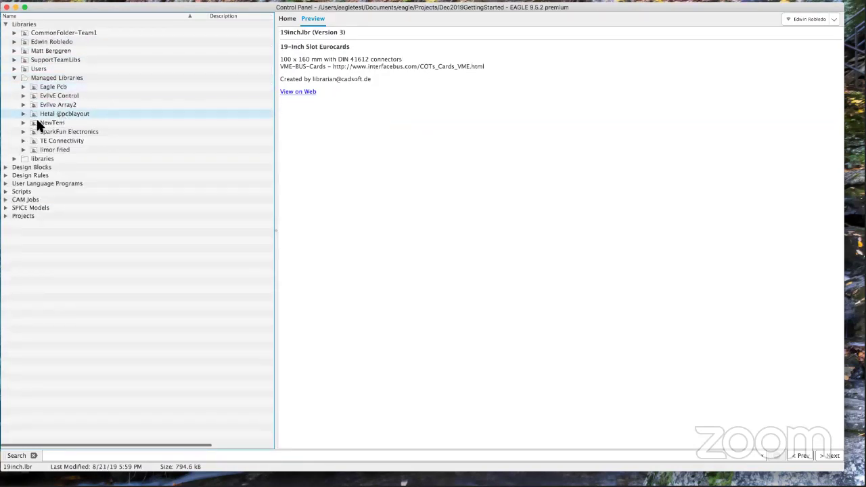
left_click(23, 132)
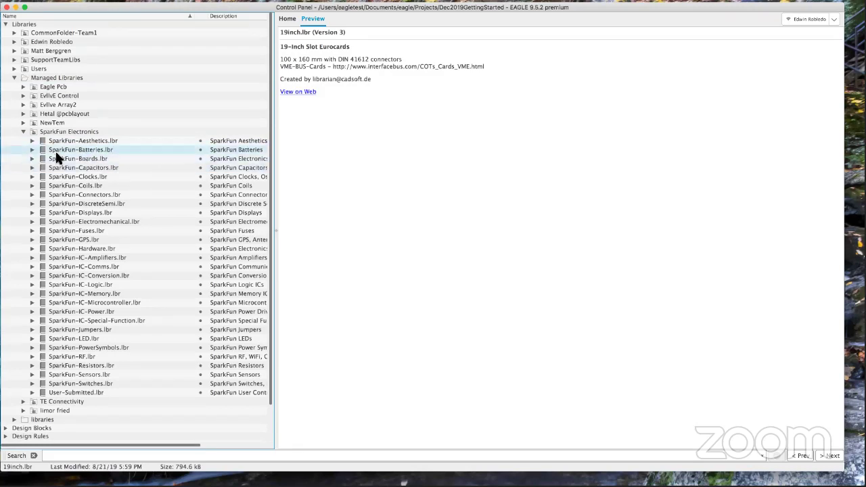
left_click(24, 133)
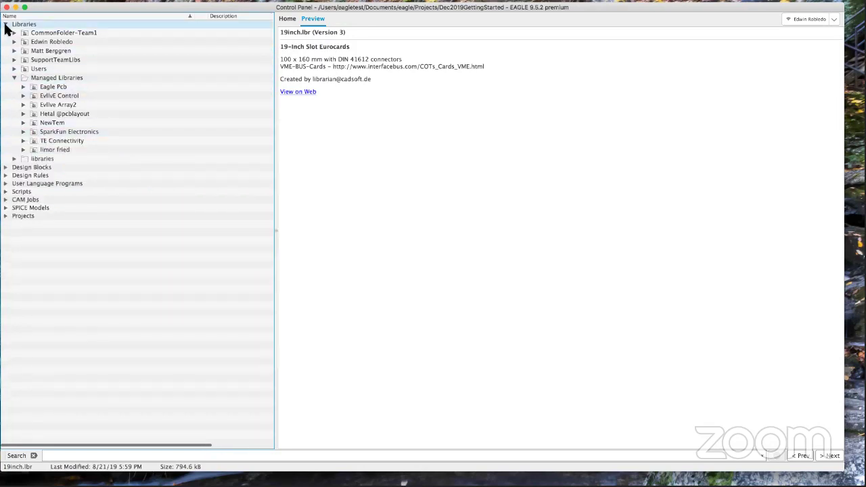
Step: Review the in-use markers throughout the Eagle Pcb libraries again, and collapse the whole Libraries branch
left_click(23, 87)
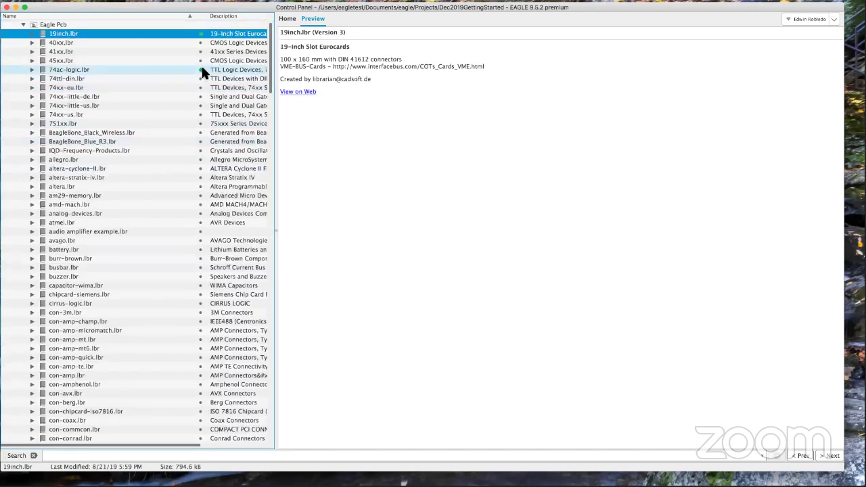
left_click_drag(118, 79, 188, 39)
left_click_drag(143, 137, 192, 69)
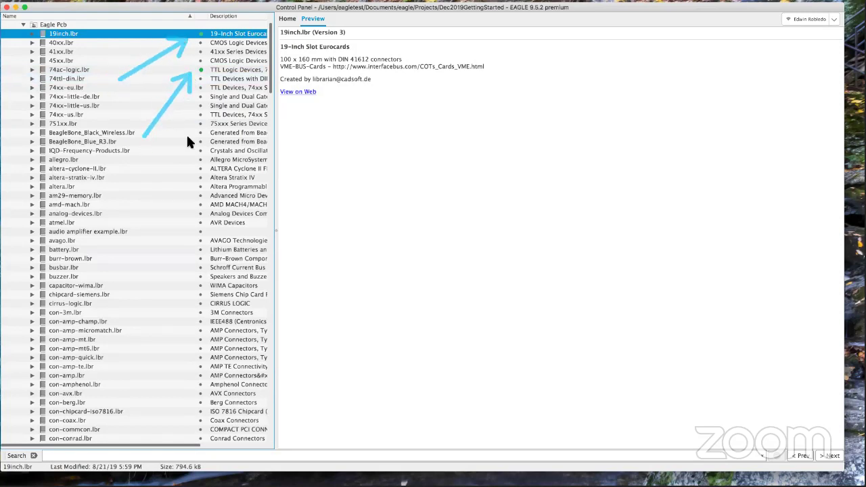
scroll(186, 278, "down", 15)
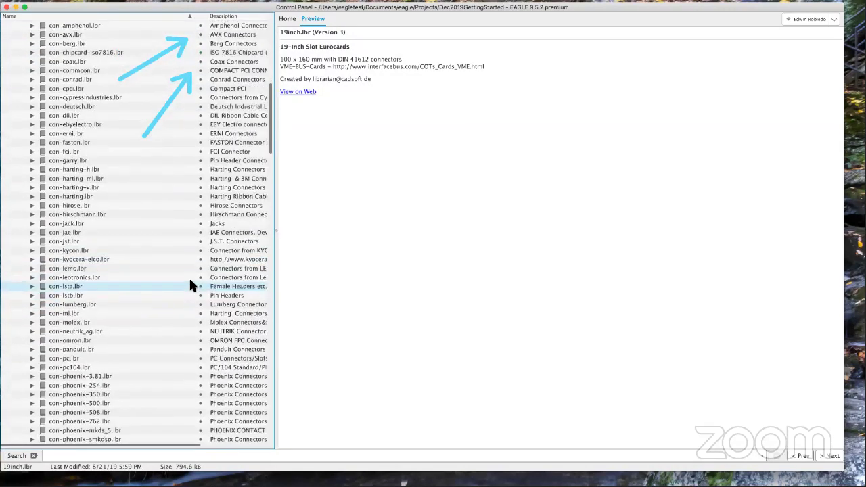
scroll(192, 275, "down", 10)
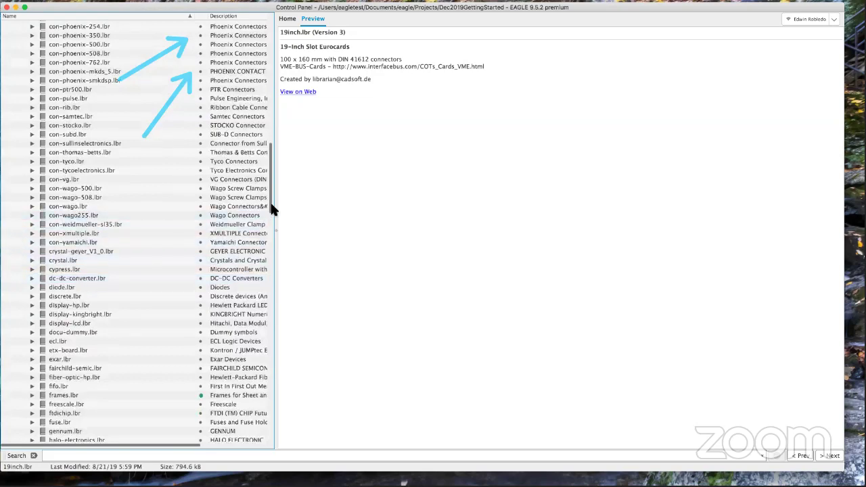
scroll(270, 254, "down", 14)
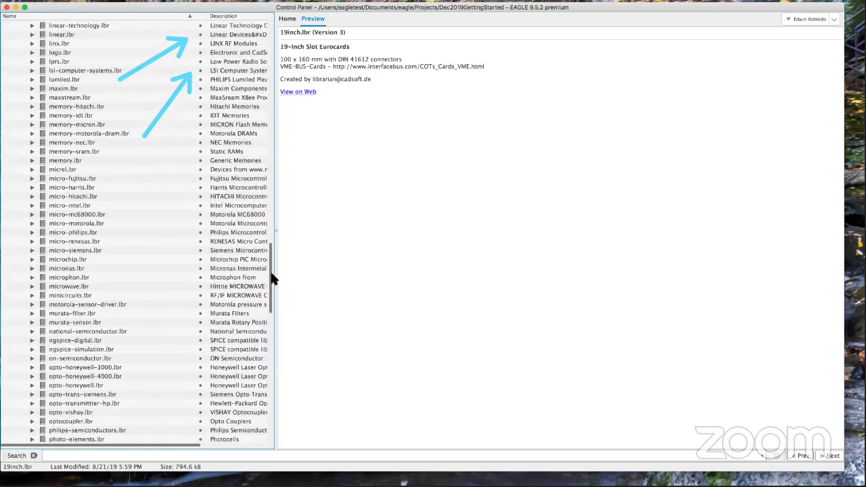
scroll(135, 306, "up", 3)
left_click_drag(134, 303, 193, 264)
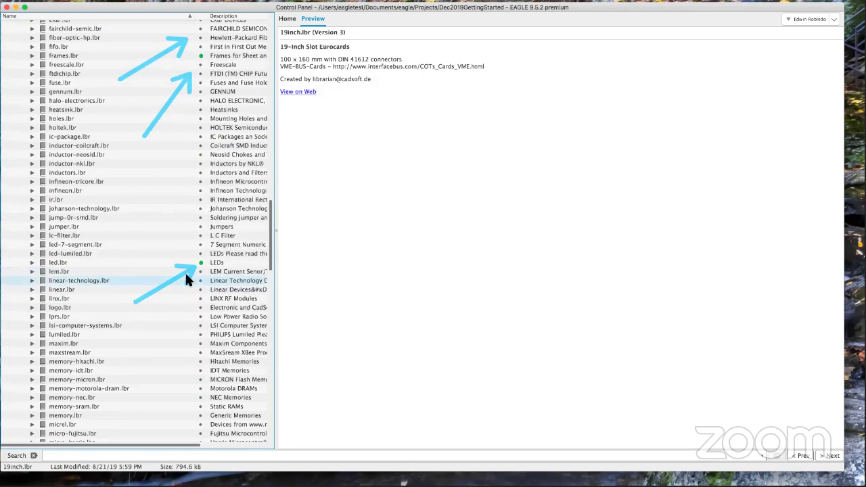
scroll(186, 250, "up", 3)
scroll(186, 251, "up", 15)
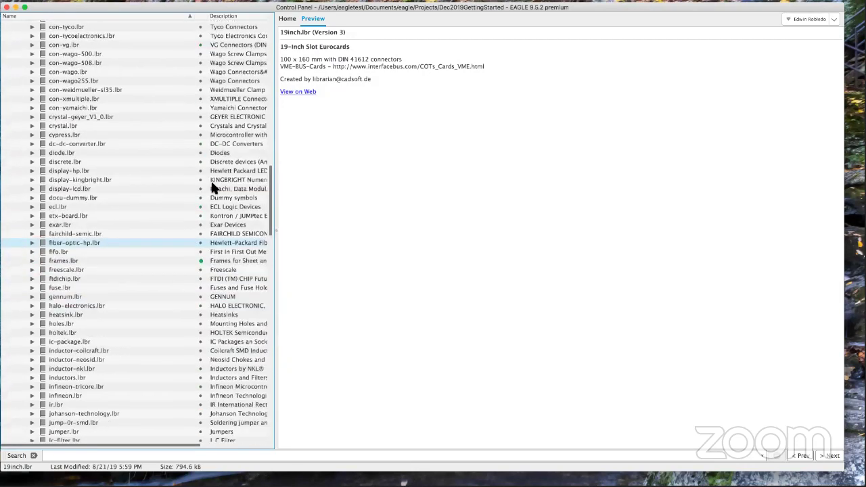
scroll(229, 166, "up", 12)
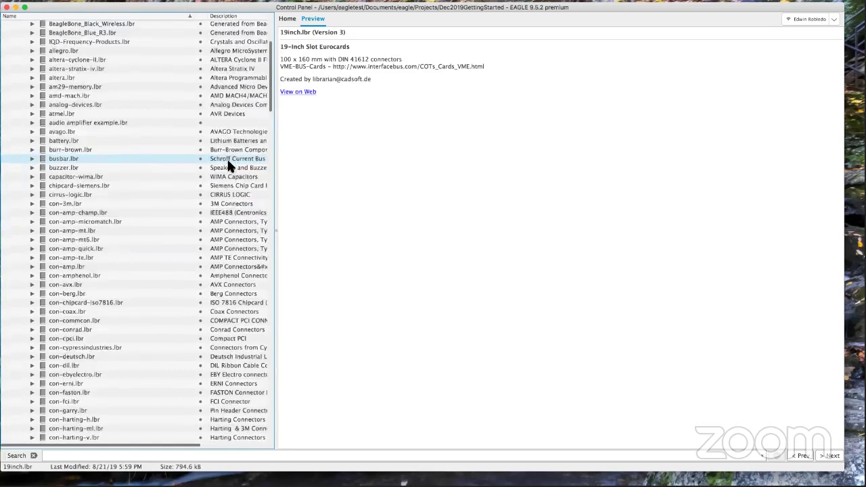
left_click(14, 78)
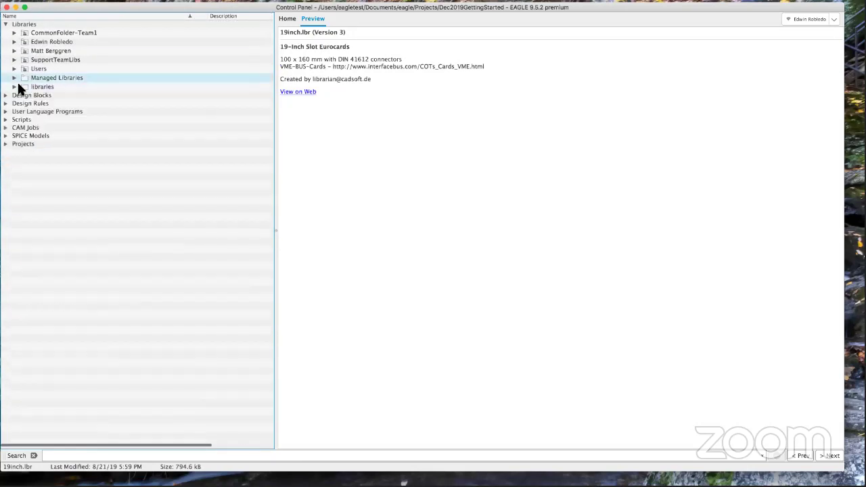
left_click(5, 25)
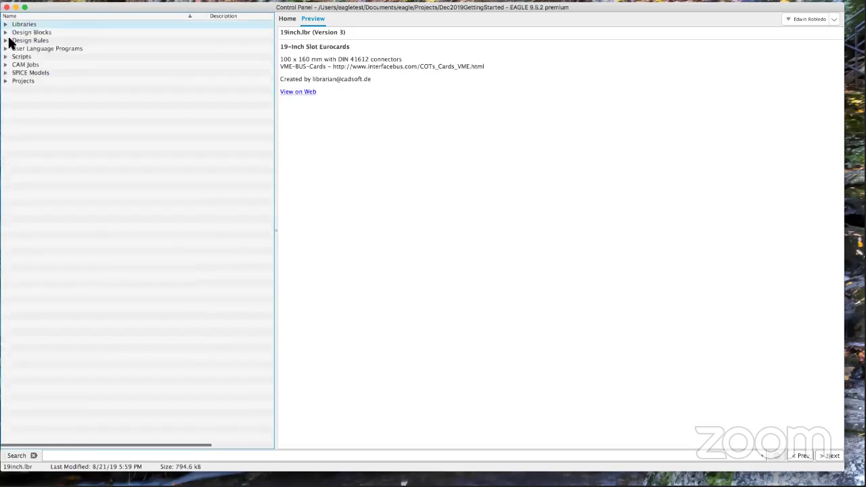
Step: Preview several Nordic example design blocks under Design Blocks, and collapse the branch when finished
left_click(6, 33)
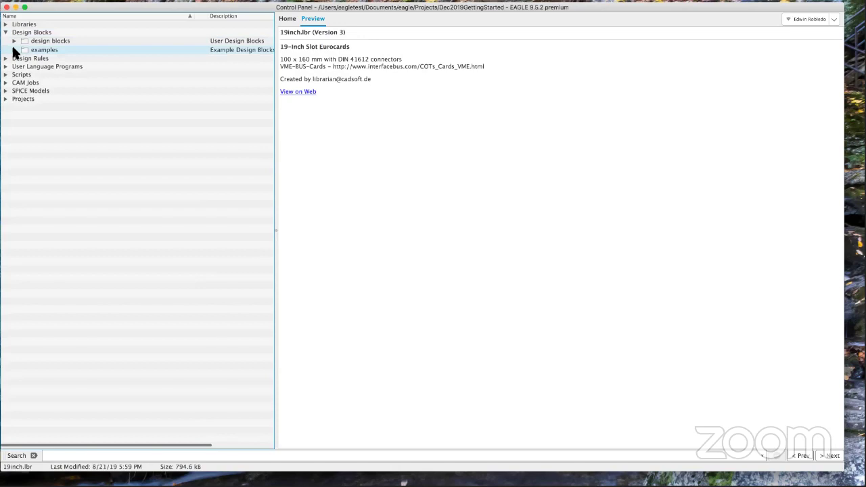
left_click(14, 50)
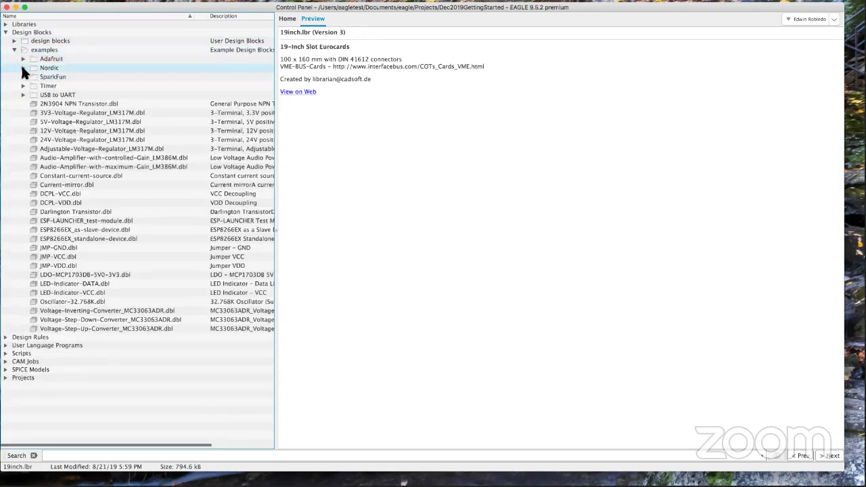
left_click(23, 68)
left_click(110, 78)
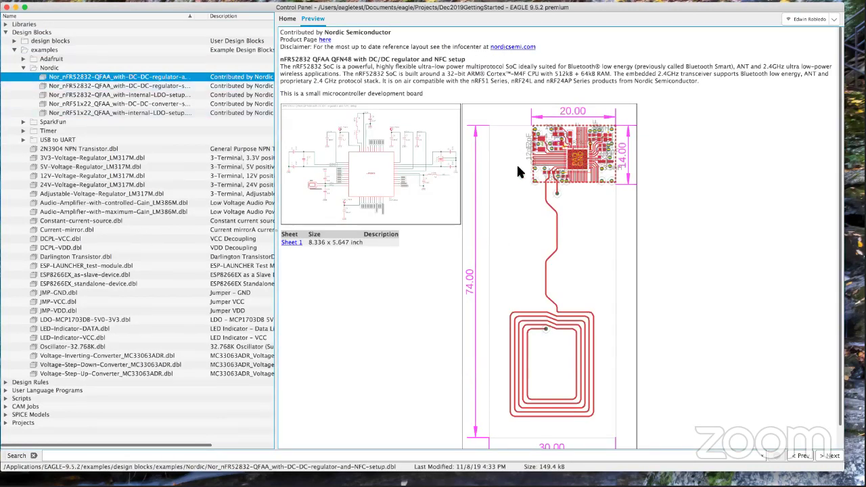
left_click(93, 87)
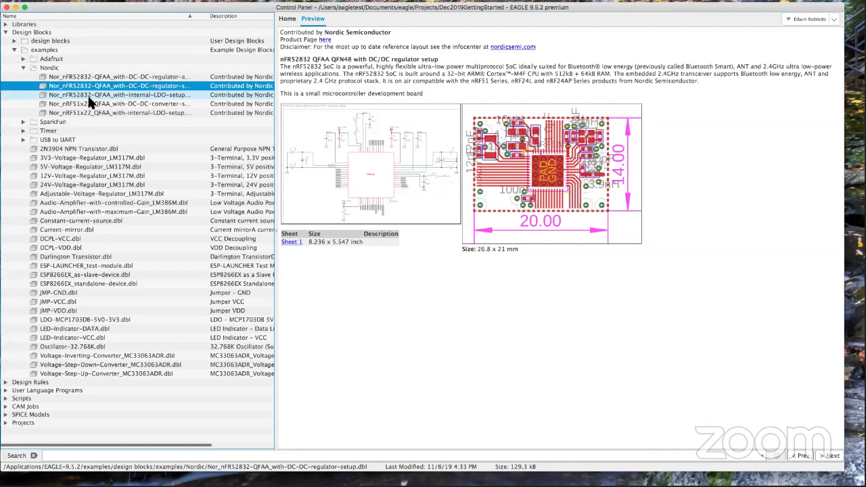
left_click(89, 103)
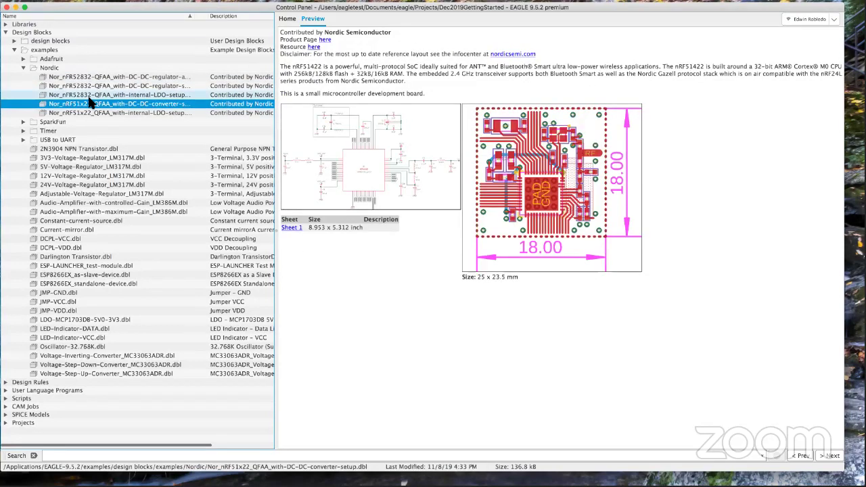
left_click(24, 68)
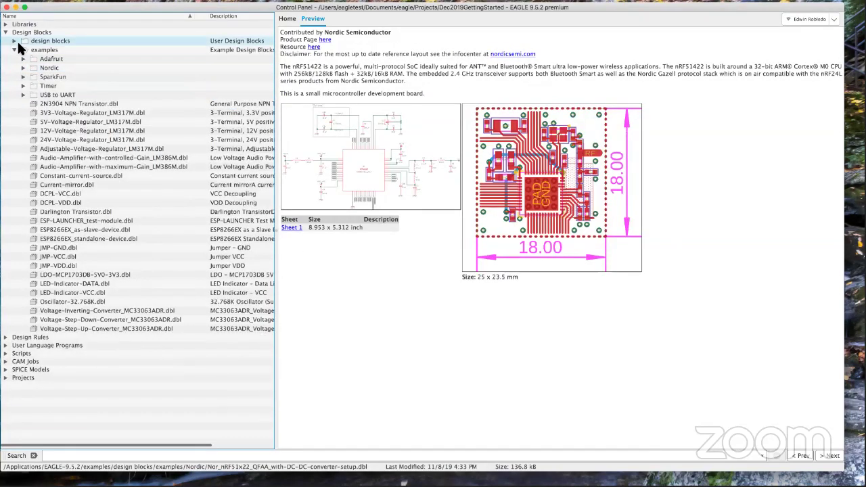
left_click(6, 32)
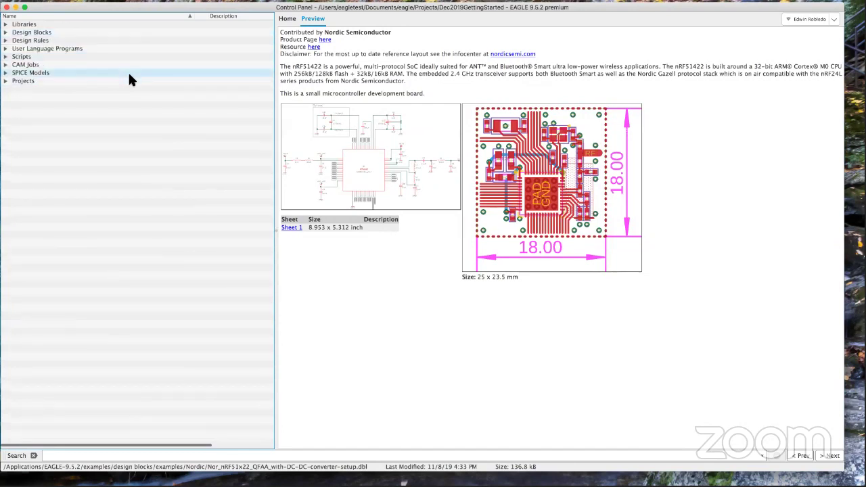
Step: View the user and example folders of the SPICE Models branch, and collapse the branch again
left_click(5, 73)
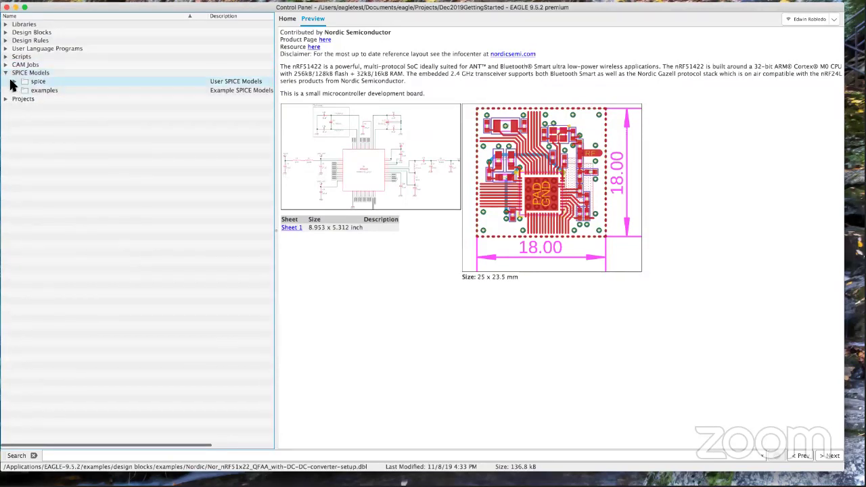
left_click(14, 81)
left_click(14, 91)
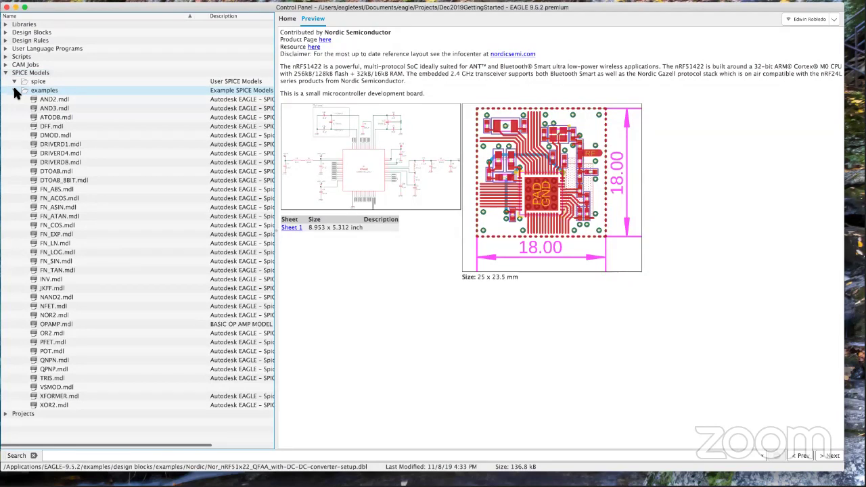
left_click(7, 74)
left_click(5, 72)
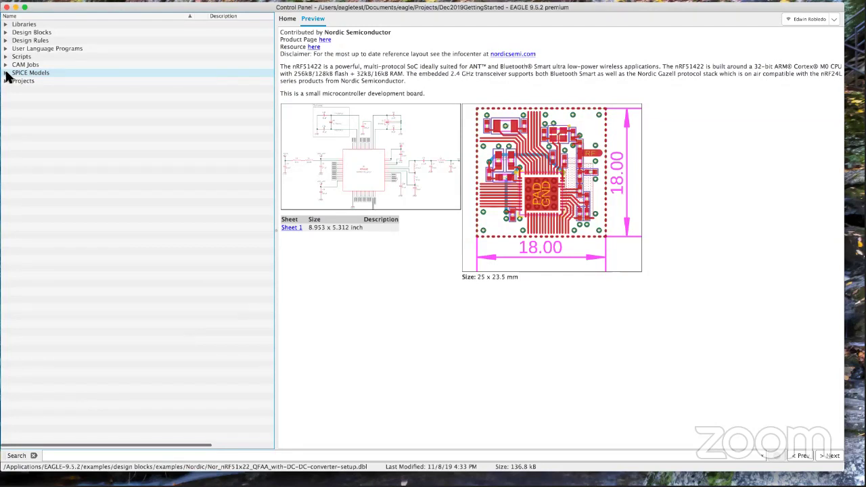
Step: Expand the Projects branch, select its Projects folder, and open the Directories settings clear of the folder tree
left_click(6, 82)
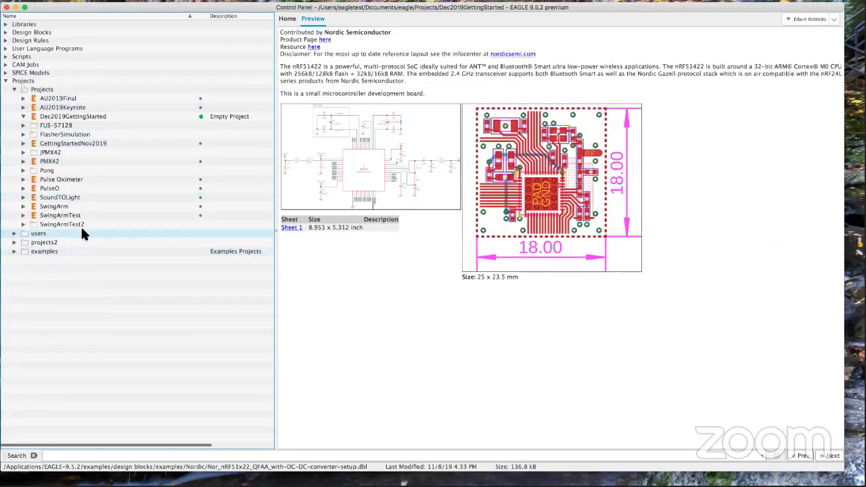
left_click(42, 90)
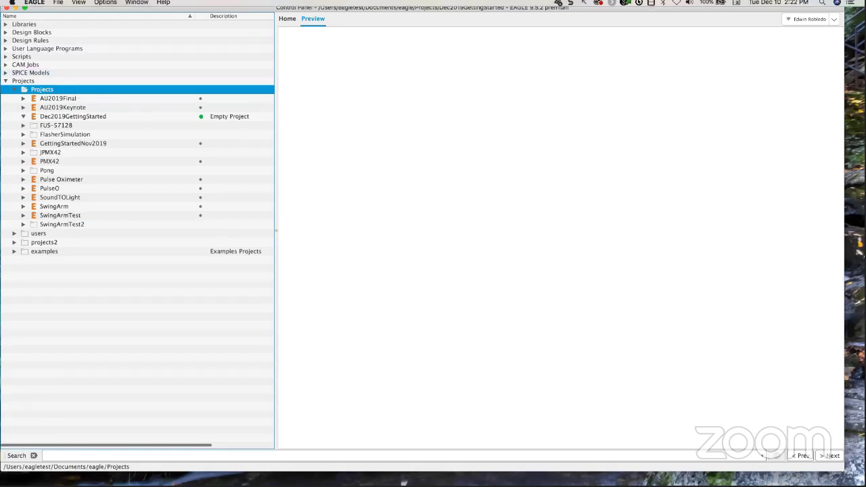
left_click(104, 5)
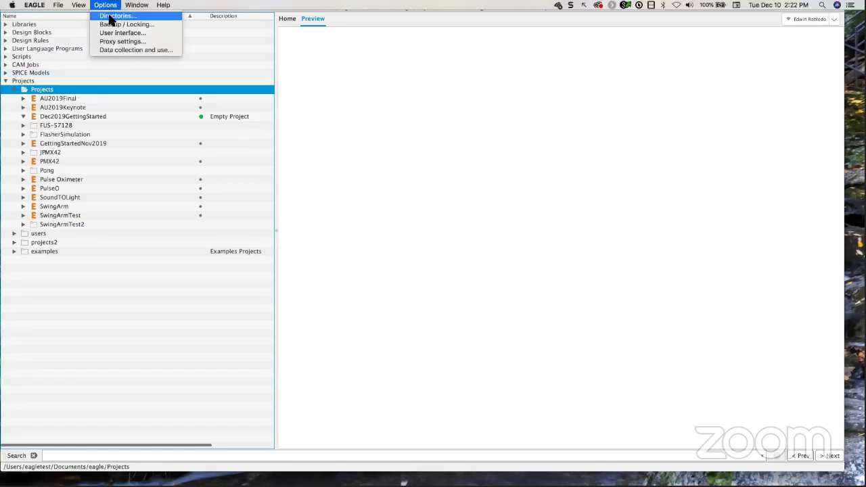
left_click(113, 18)
left_click_drag(135, 7, 420, 53)
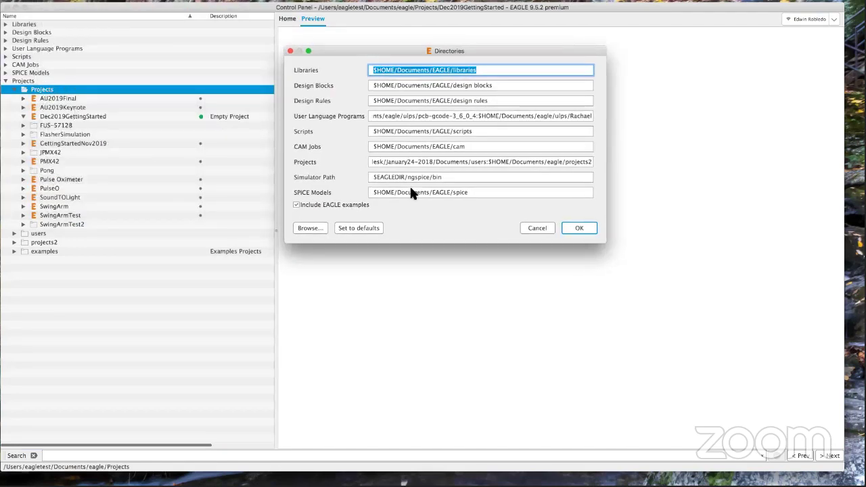
Step: Examine the full list of folder paths set for Projects in the Directories settings, and dismiss the settings
left_click(515, 164)
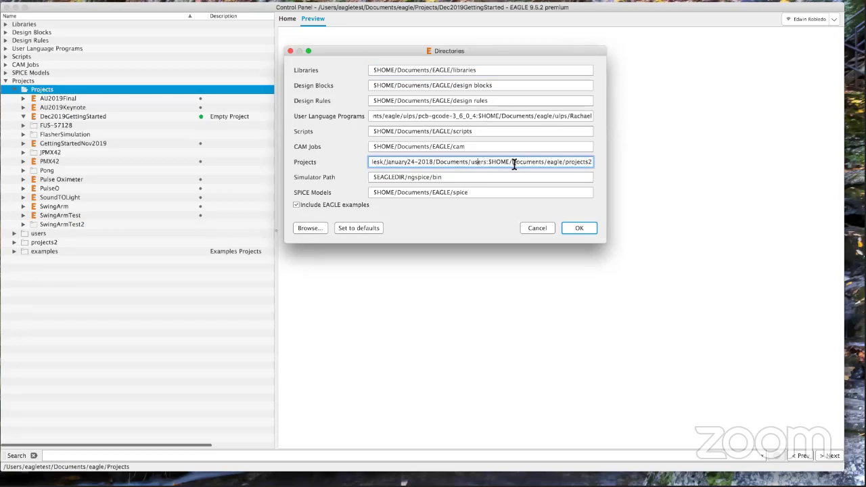
key("Left")
key("Left")
key("Left")
key("Left")
key("Left")
key("Left")
key("Left")
key("Left")
key("Left")
key("Left")
key("Left")
key("Left")
key("Left")
key("Left")
key("Left")
key("Left")
key("Left")
key("Left")
key("Left")
key("Left")
key("Left")
key("Left")
key("Left")
key("Left")
key("Left")
key("Left")
key("Left")
key("Left")
key("Left")
key("Left")
key("Left")
key("Left")
key("Left")
key("Left")
key("Left")
key("Left")
key("Left")
key("Left")
key("Left")
key("Left")
key("Left")
key("Left")
key("Left")
key("Left")
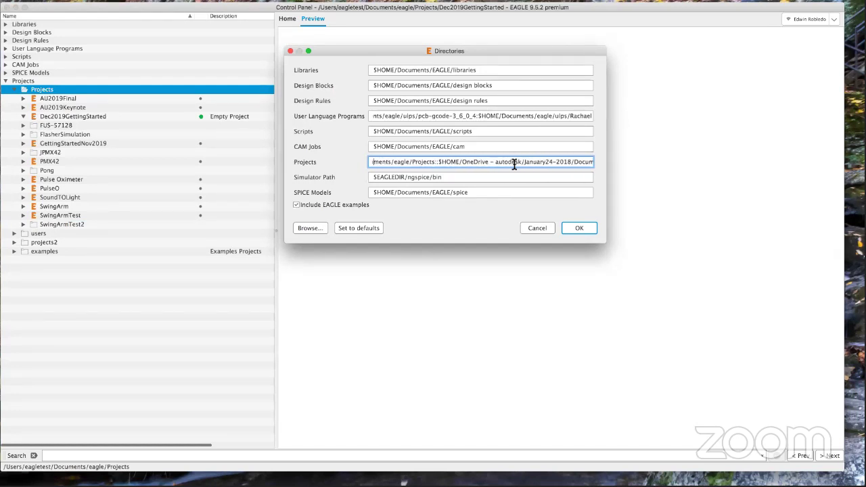
left_click(537, 227)
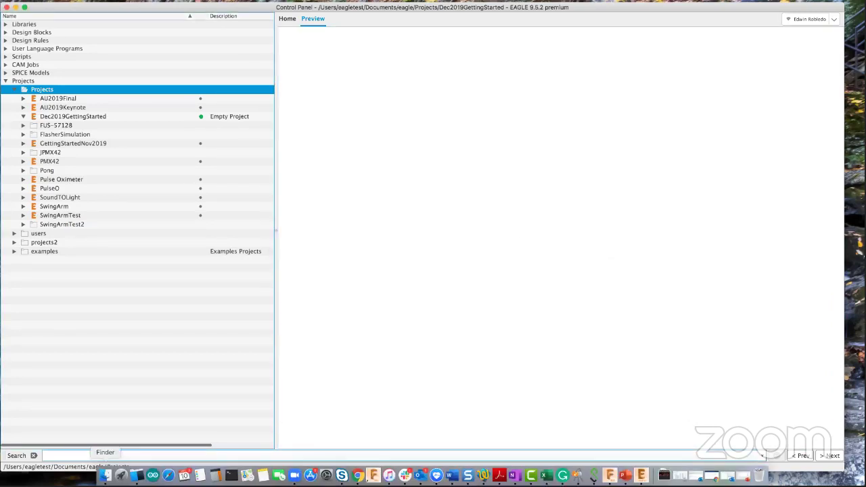
Step: Switch to Finder and view the contents of the Projects folder inside the eagle documents folder
left_click(121, 478)
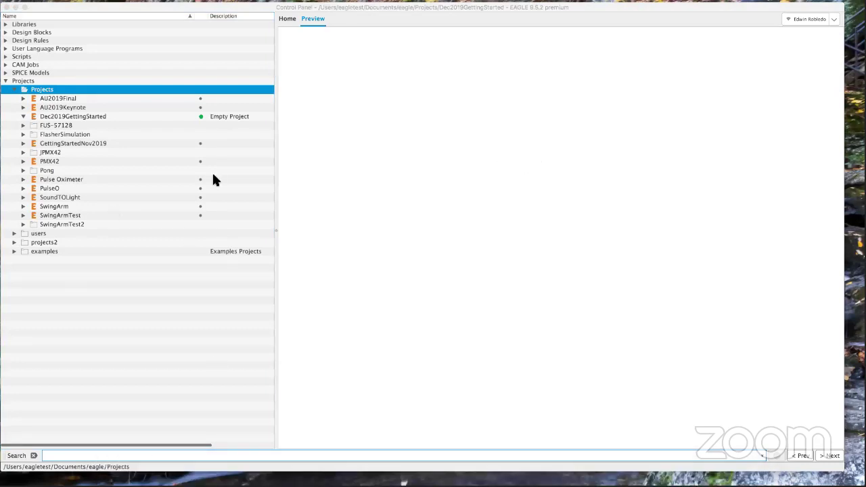
mouse_move(403, 483)
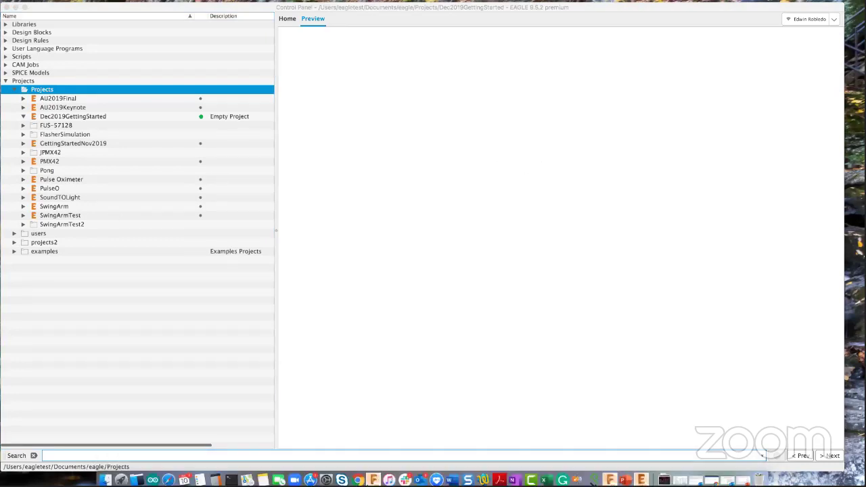
left_click(105, 476)
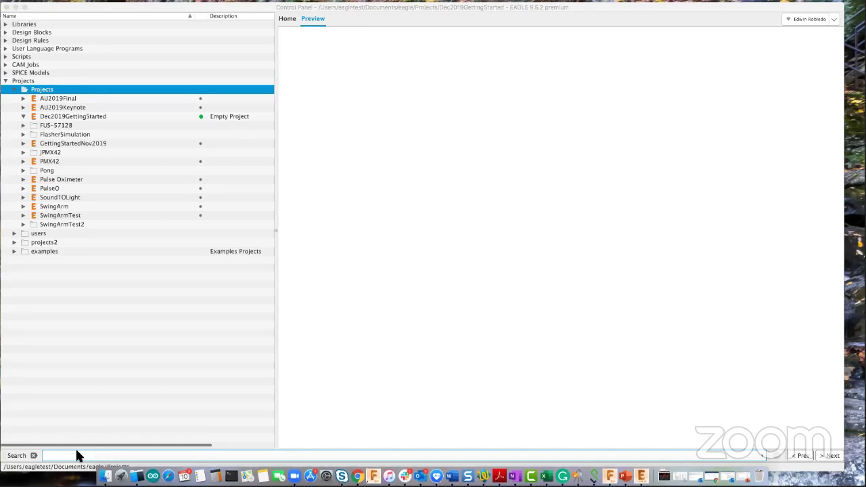
left_click_drag(466, 110, 445, 56)
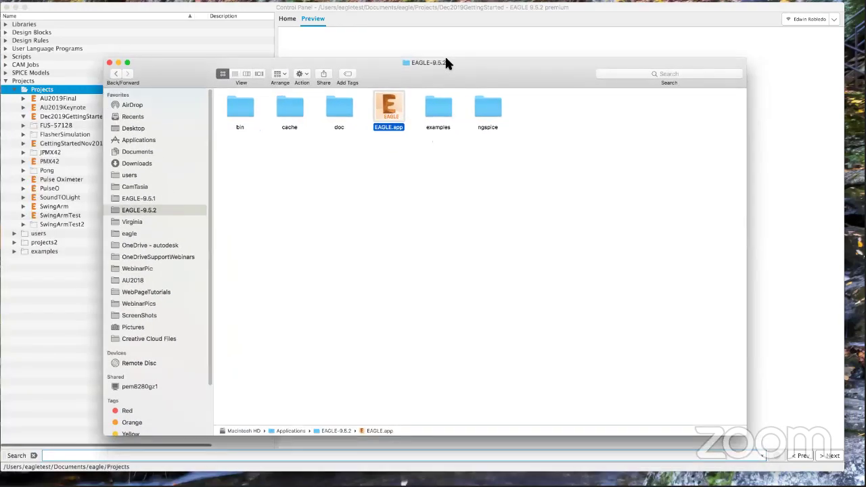
left_click(127, 231)
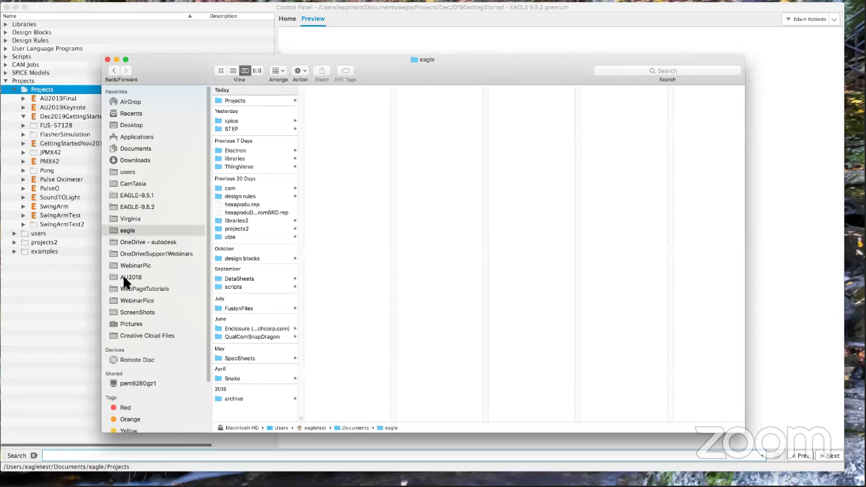
left_click(257, 100)
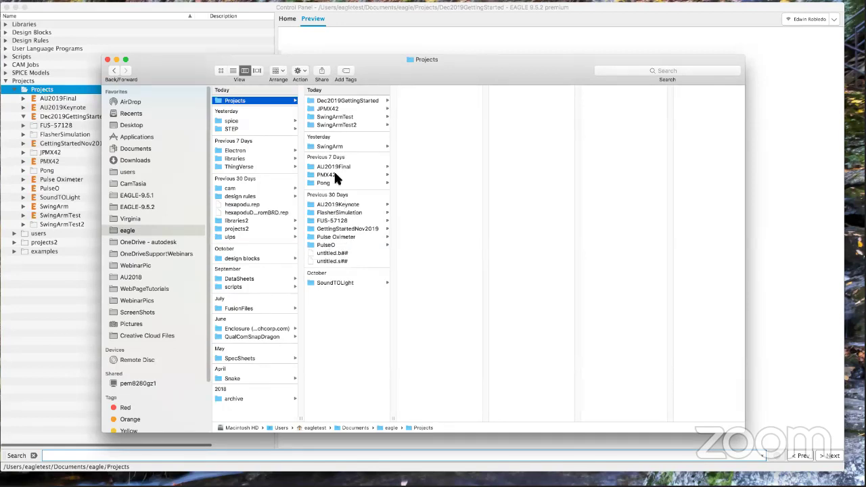
left_click_drag(333, 59, 337, 58)
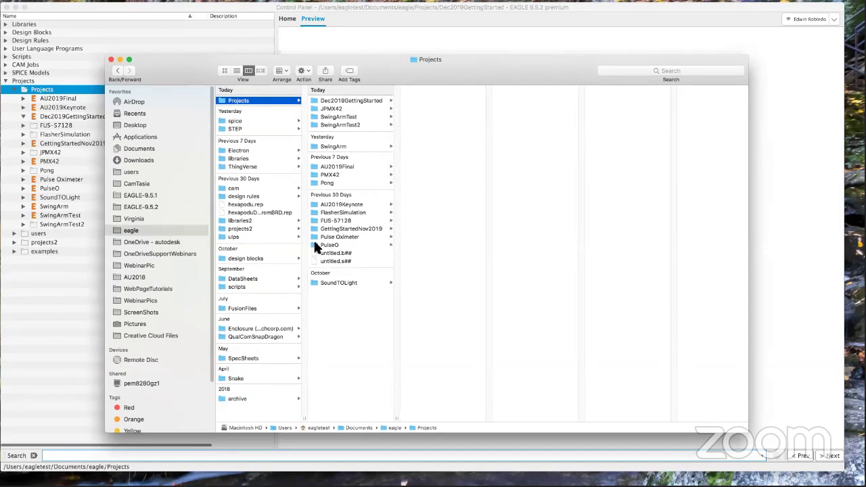
Step: Compare the projects2 and Projects folders in Finder with the Control Panel's project tree, and close the Finder window
left_click(247, 228)
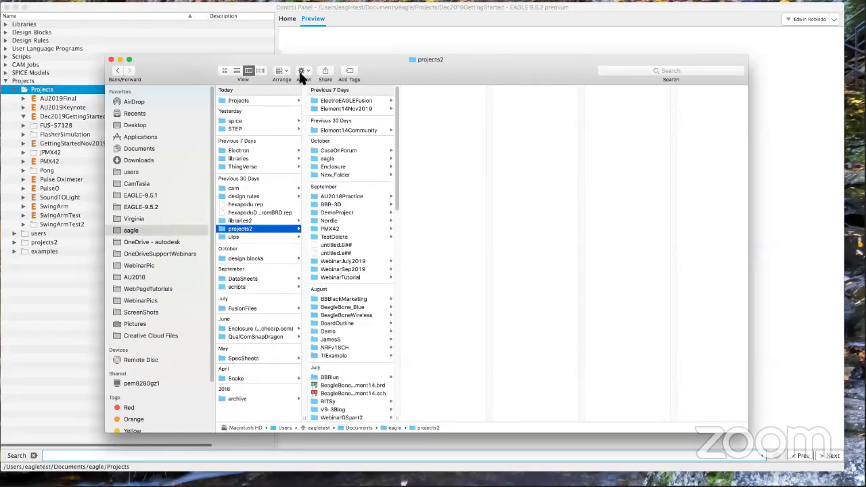
left_click_drag(346, 57, 346, 61)
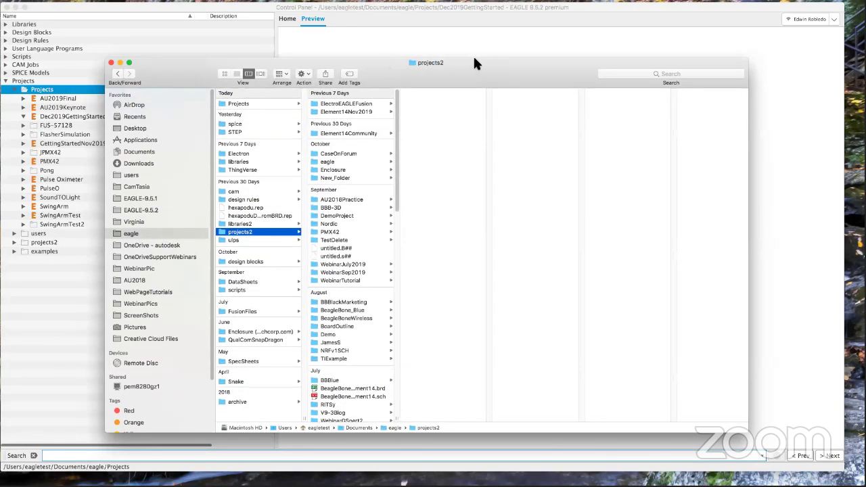
left_click_drag(472, 63, 564, 60)
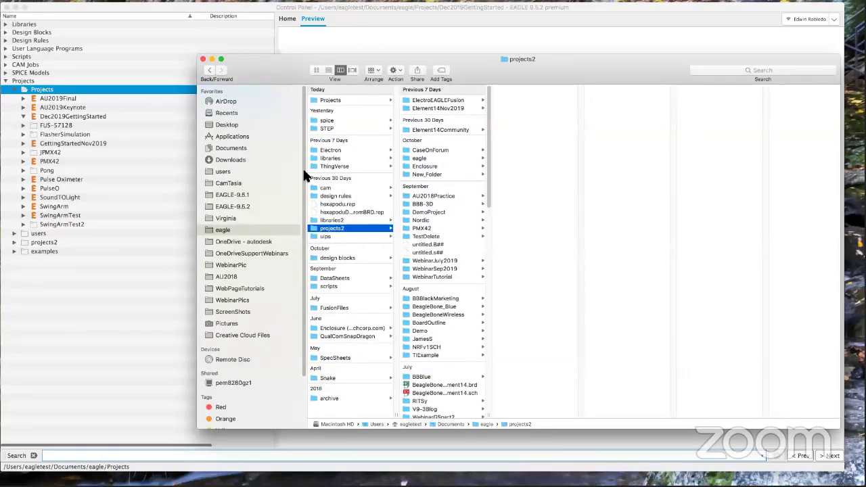
left_click(332, 101)
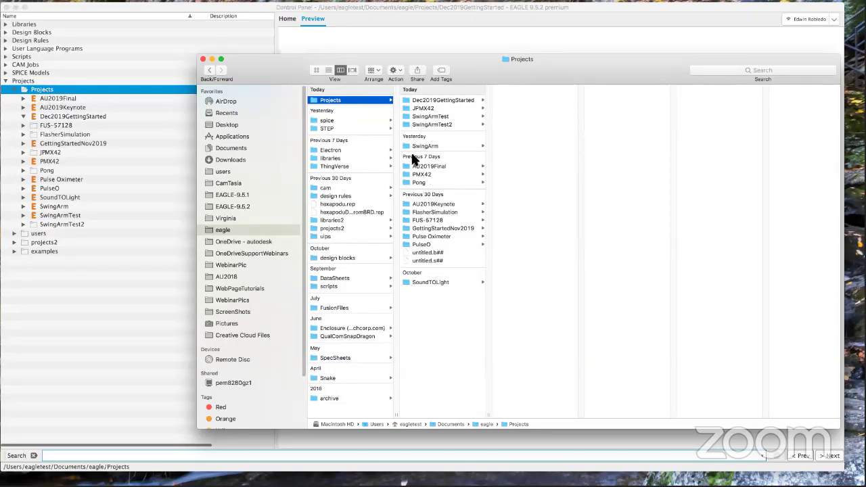
left_click(203, 59)
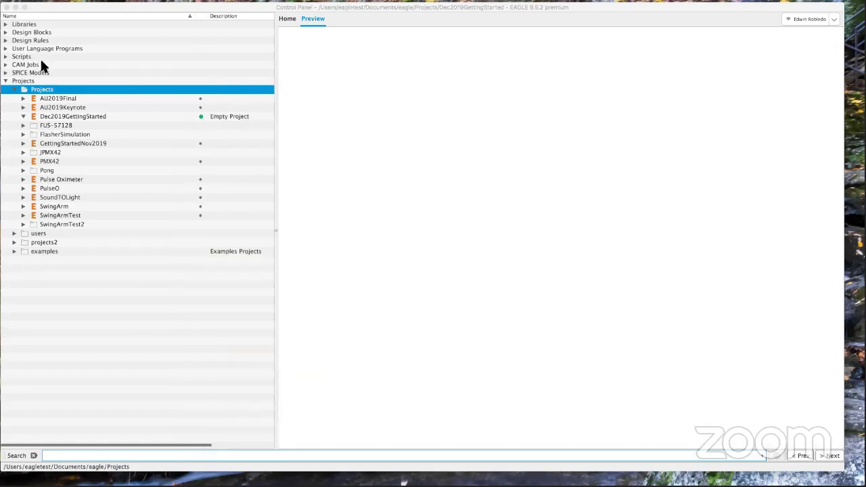
Step: Create a new project named WebinarDec2019 in the Projects folder
right_click(55, 92)
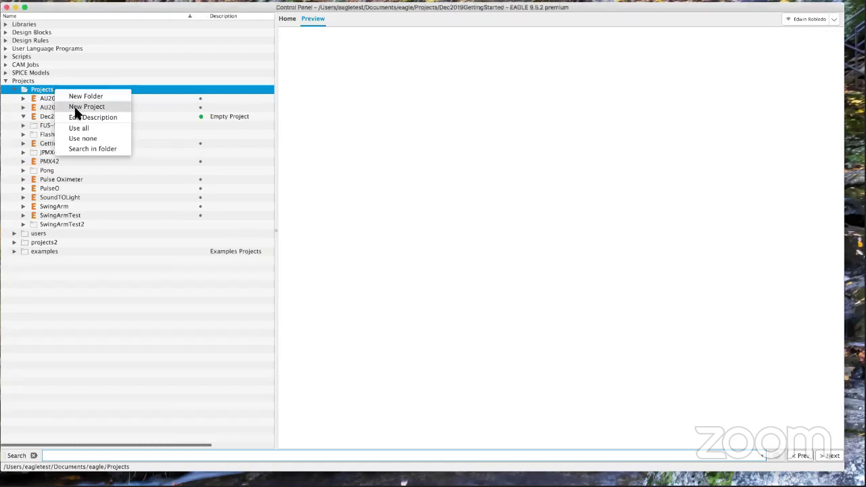
left_click(75, 106)
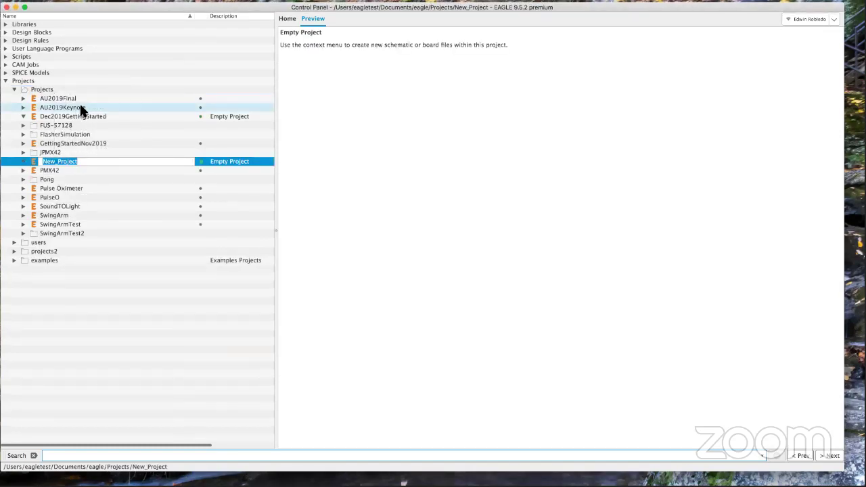
type("WebinarDec2019")
key("Return")
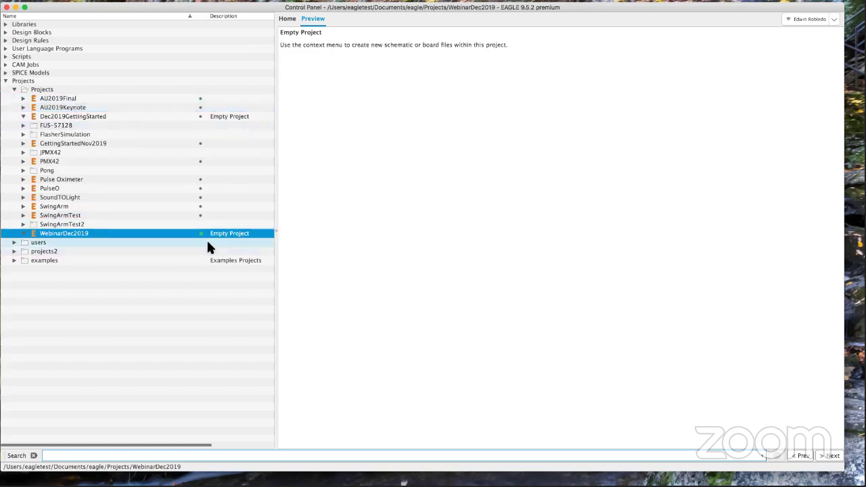
left_click_drag(129, 303, 195, 242)
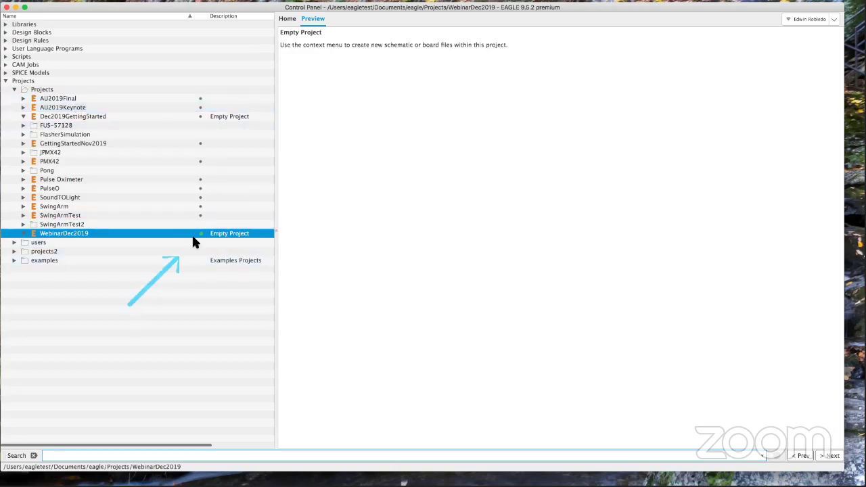
left_click_drag(158, 167, 199, 225)
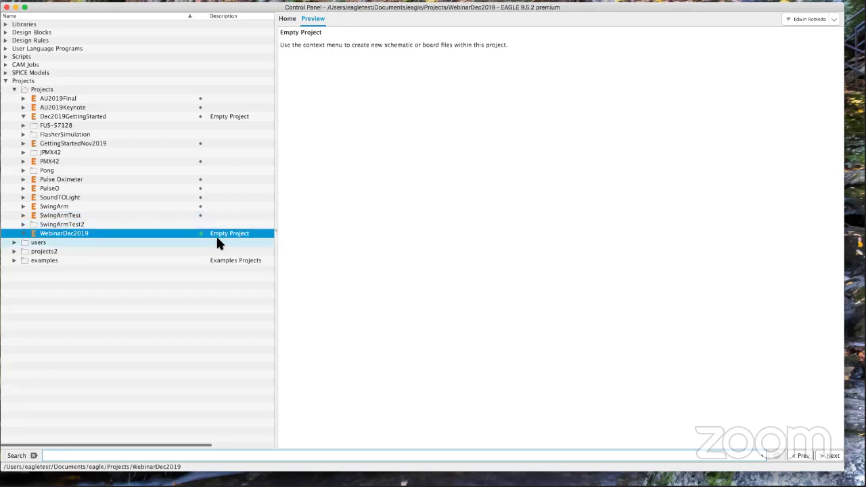
Step: Create a new schematic in the WebinarDec2019 project
right_click(79, 237)
mouse_move(98, 249)
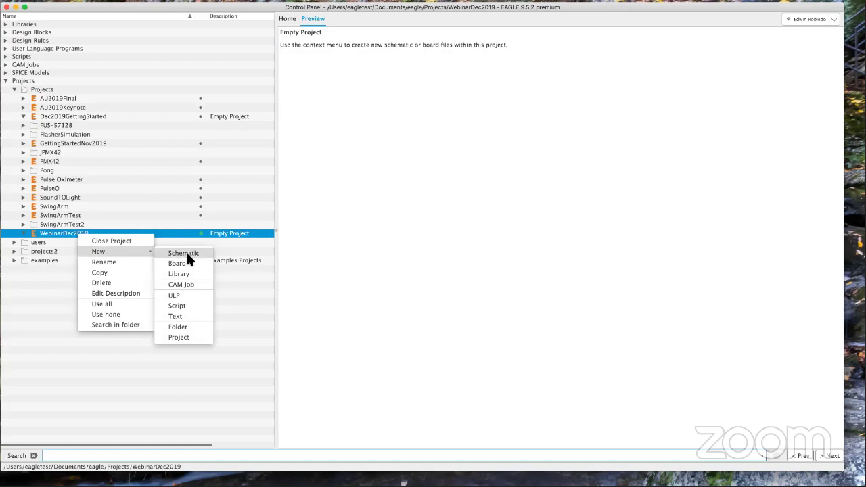
left_click(187, 255)
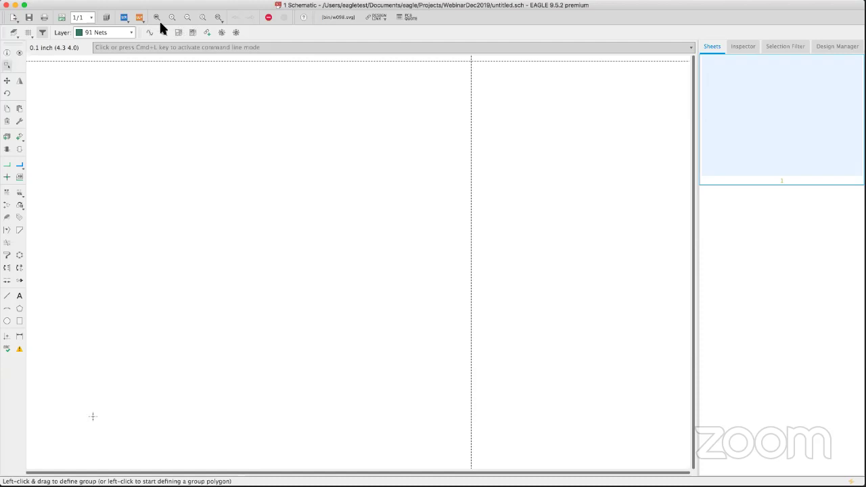
Step: Open the Library Manager from the schematic editor and close it again
left_click(105, 19)
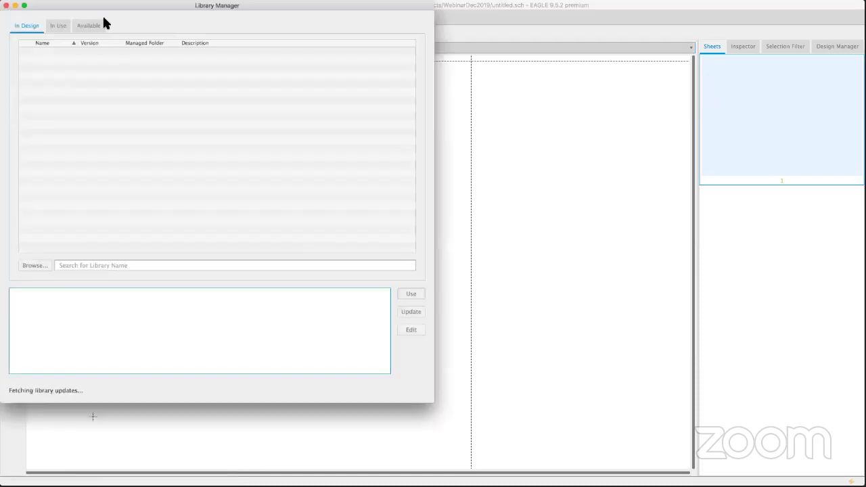
left_click(6, 6)
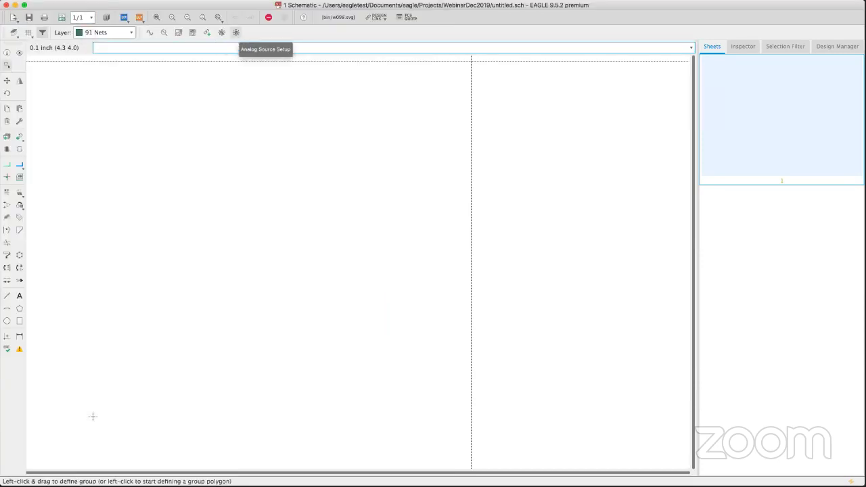
left_click_drag(89, 115, 166, 51)
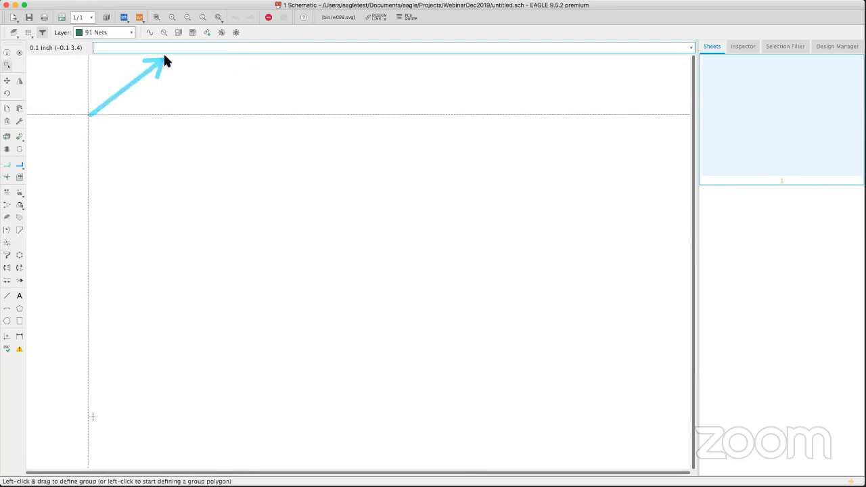
mouse_move(183, 140)
left_mouse_down()
mouse_move(194, 134)
mouse_move(195, 43)
left_mouse_up()
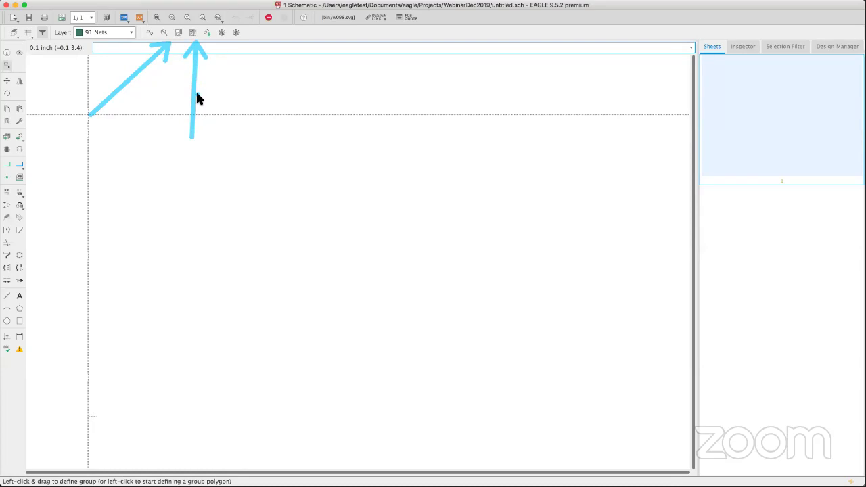
key("Escape")
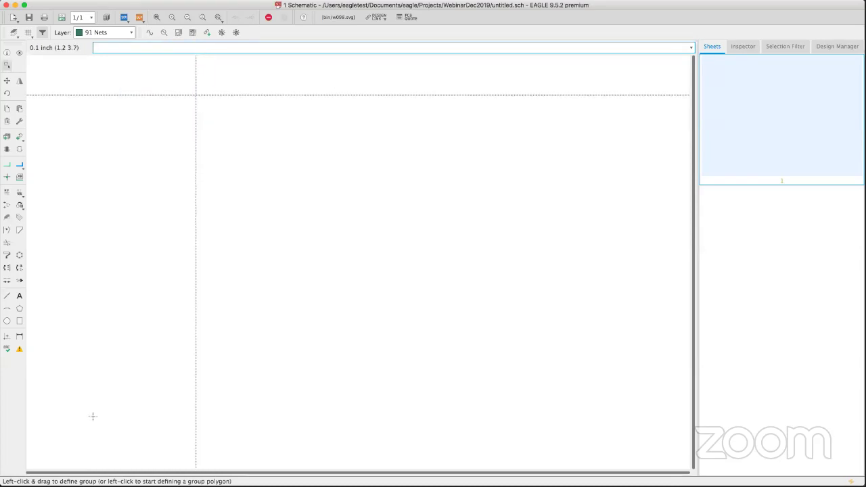
mouse_move(143, 123)
left_mouse_down()
mouse_move(112, 36)
mouse_move(82, 39)
mouse_move(109, 39)
left_mouse_up()
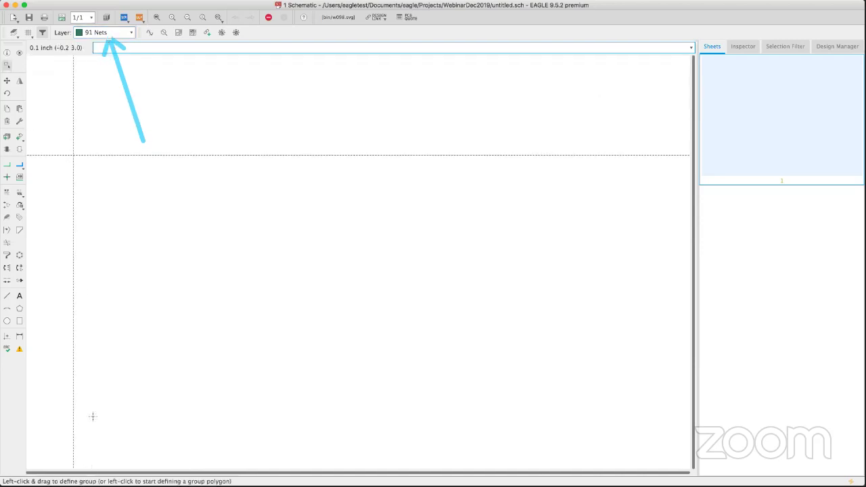
mouse_move(71, 190)
left_mouse_down()
mouse_move(75, 135)
mouse_move(44, 63)
mouse_move(19, 42)
left_mouse_up()
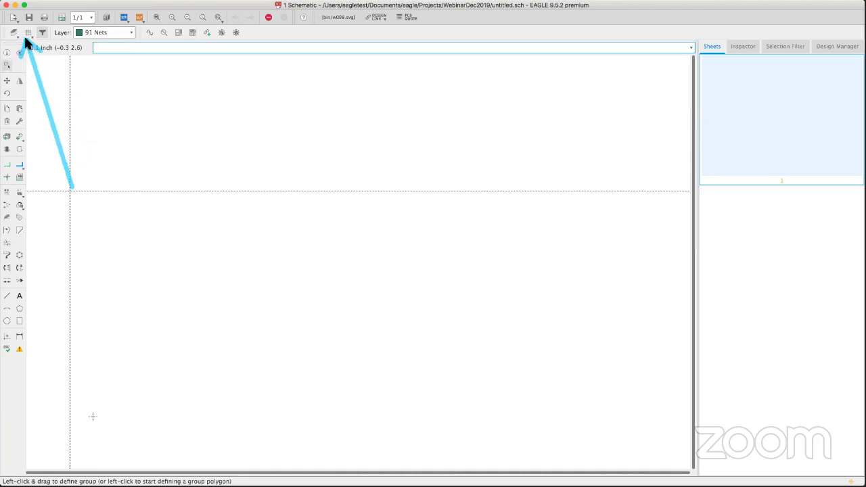
left_click_drag(71, 187, 54, 72)
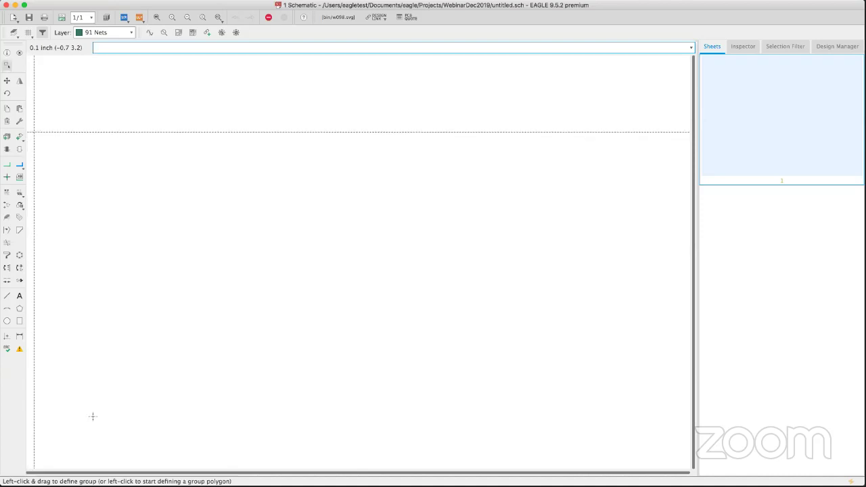
Step: Review the schematic's grid settings and accept them
left_click(28, 33)
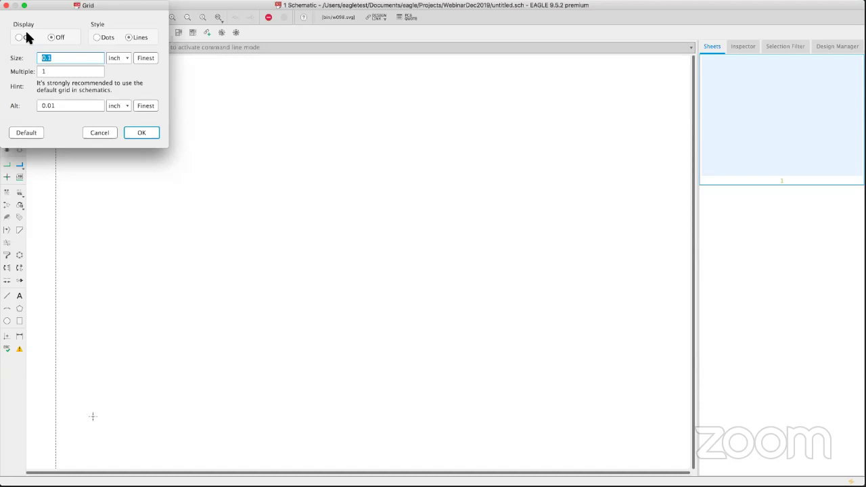
left_click(141, 133)
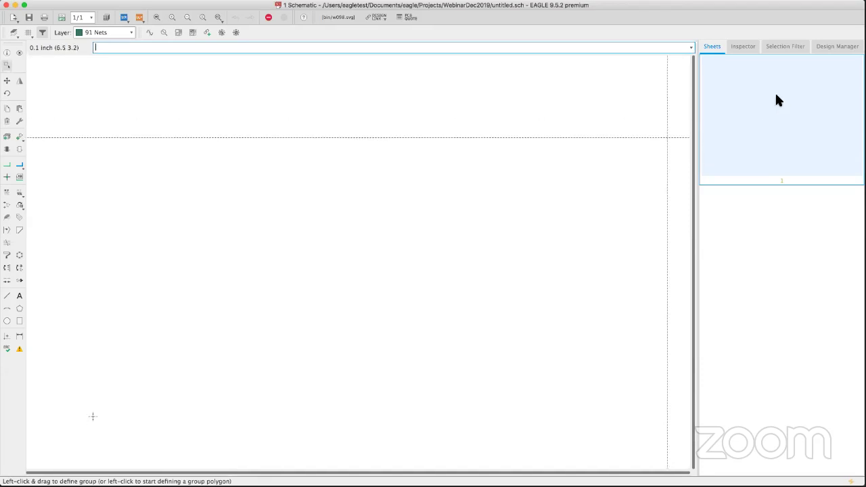
Step: Look through the schematic's Inspector, Selection Filter, Design Manager and Sheets views, ending on the Inspector
left_click(743, 46)
left_click(781, 46)
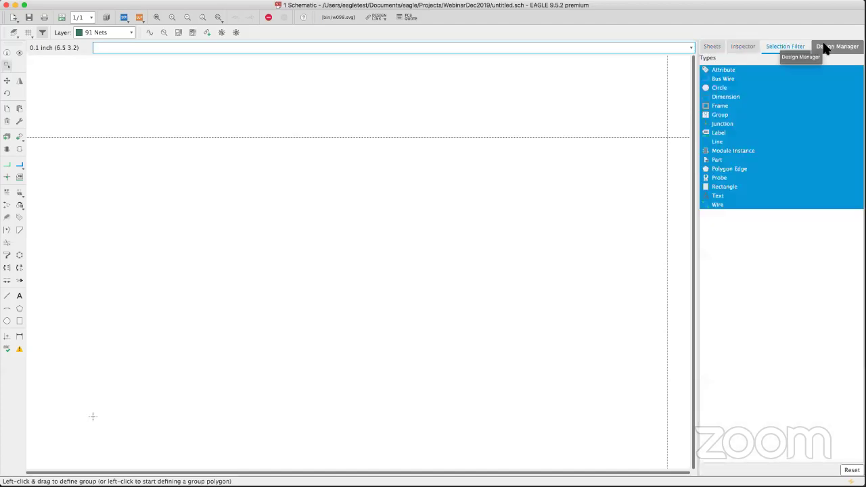
left_click(826, 48)
left_click(714, 46)
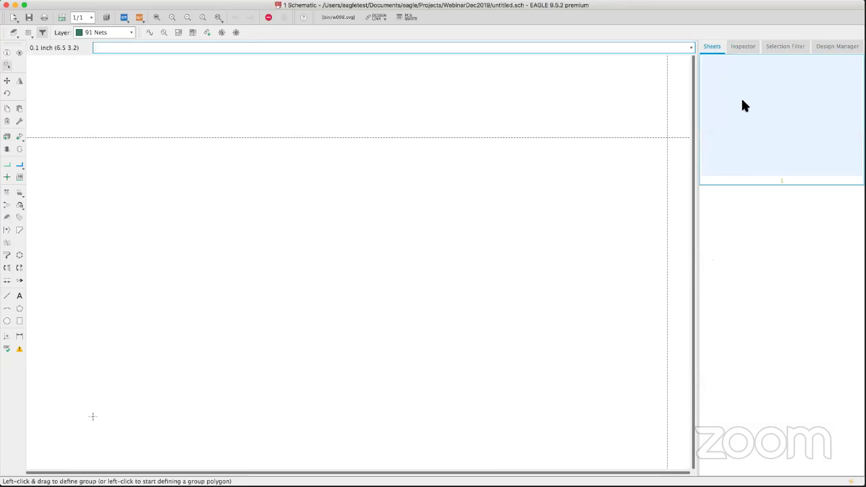
left_click(743, 47)
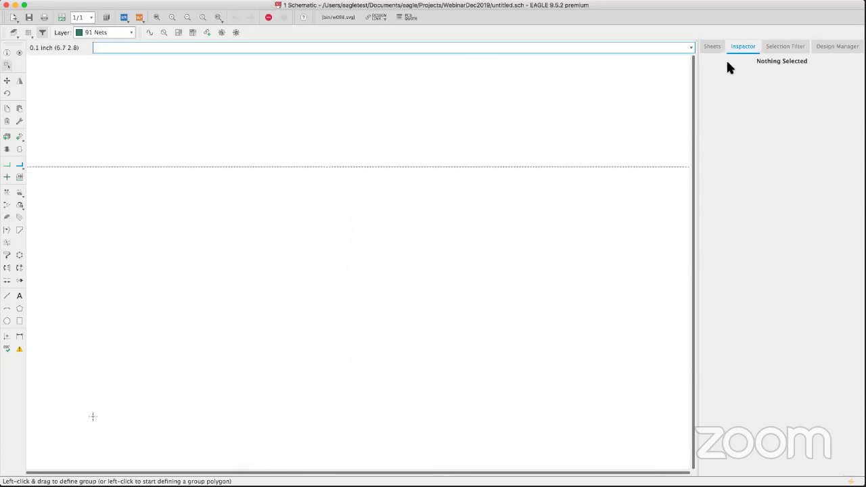
Step: Restrict the Selection Filter to junctions only and reset it to include all object types
left_click(782, 59)
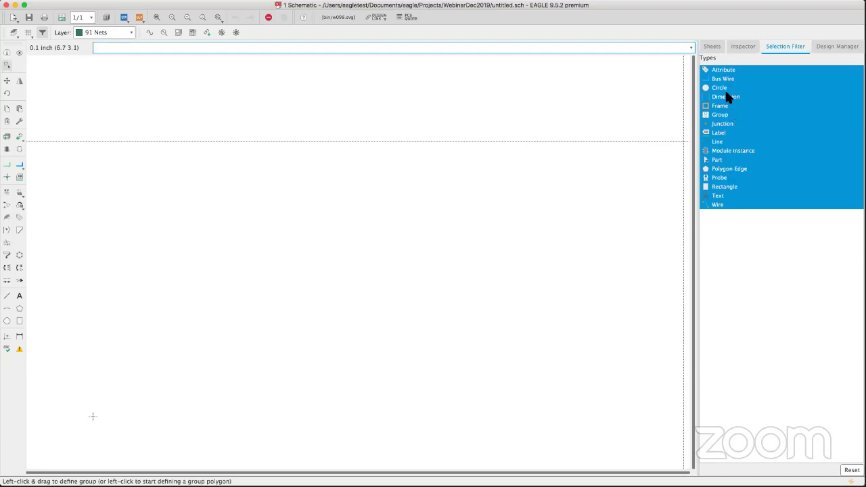
left_click(723, 125)
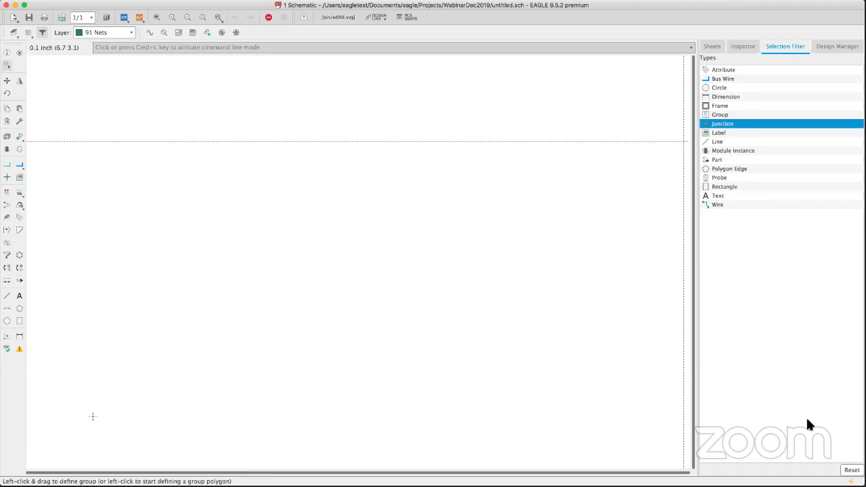
left_click(852, 470)
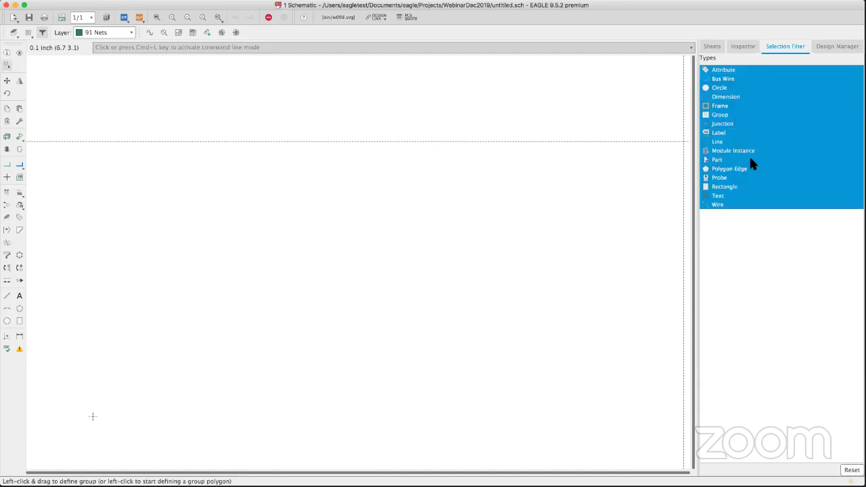
Step: Show the Design Manager's browser with the schematic's sheets, parts and items
left_click(839, 48)
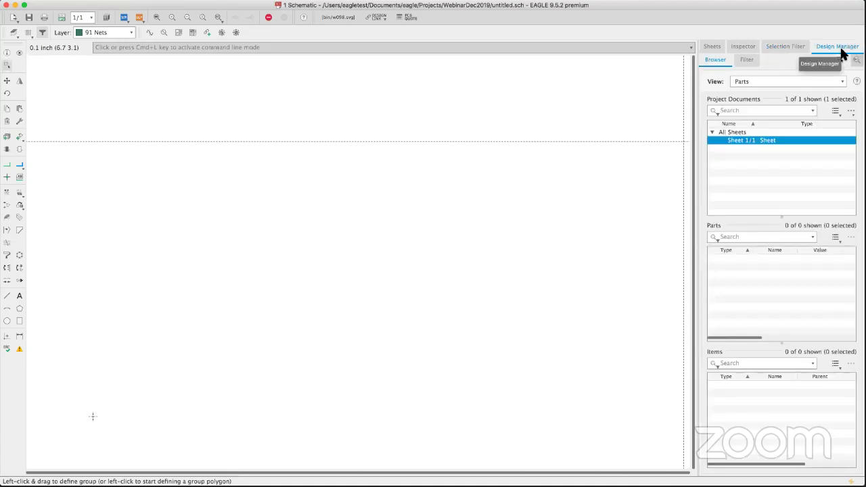
left_click(729, 238)
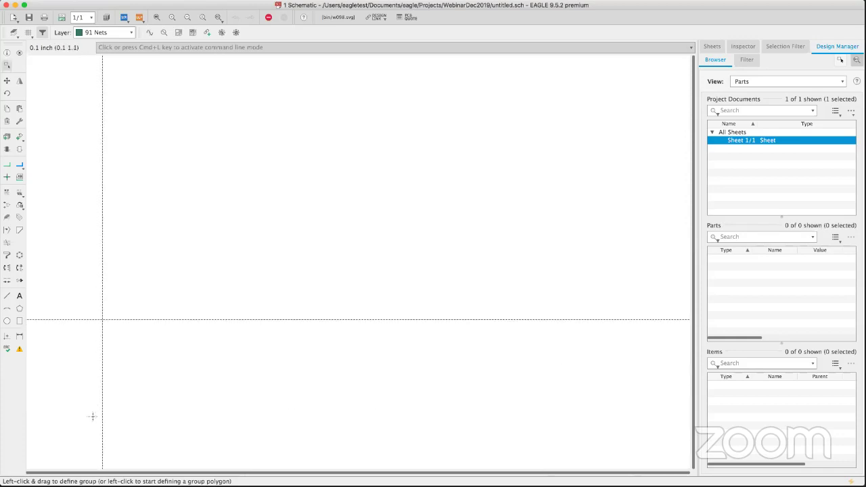
left_click_drag(134, 278, 75, 68)
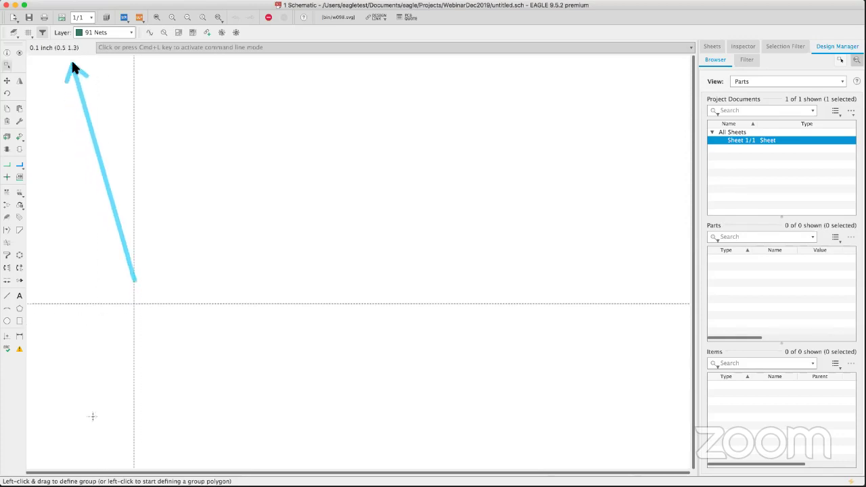
left_click_drag(48, 177, 59, 60)
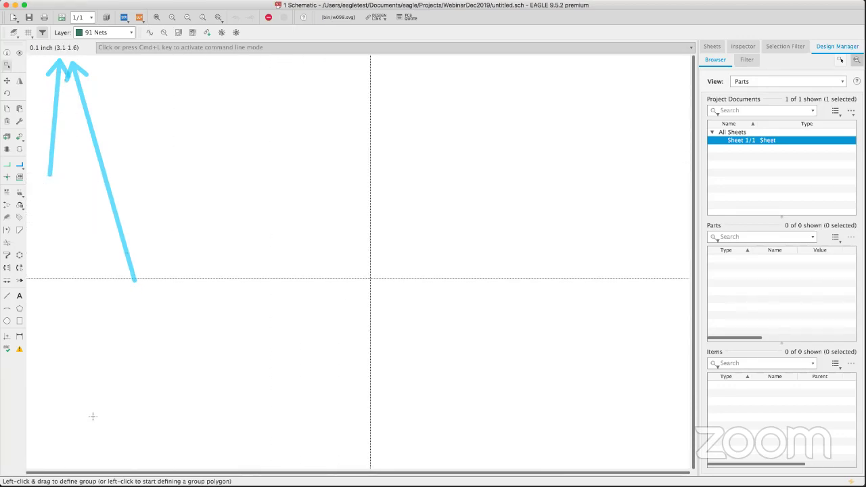
key("Escape")
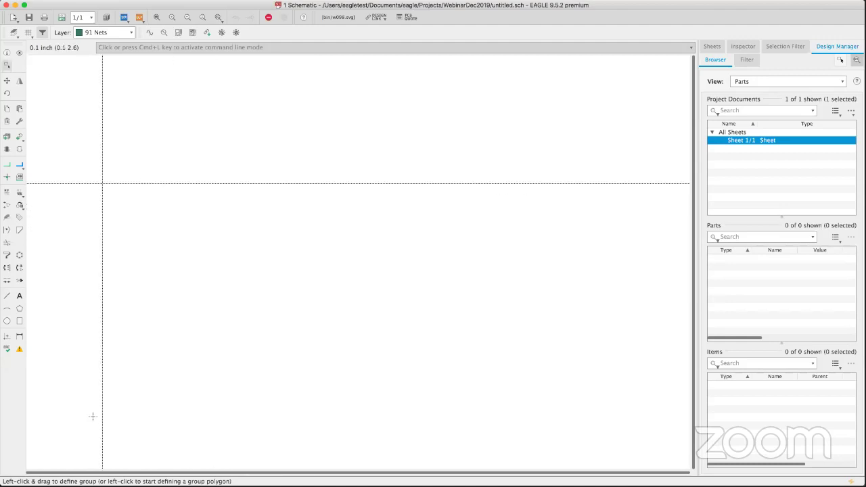
Step: Choose the 8 1/2 x 11 inch landscape frame FRAME_A_L from the frames library for adding to the schematic
left_click(19, 140)
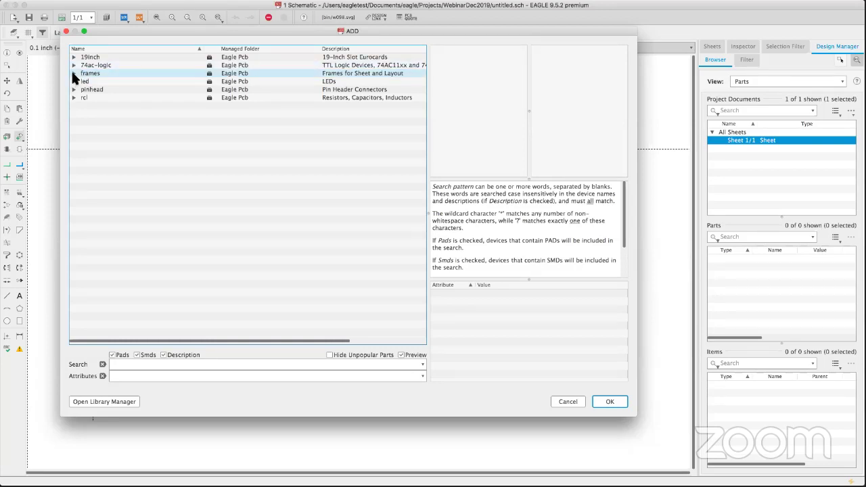
left_click(74, 74)
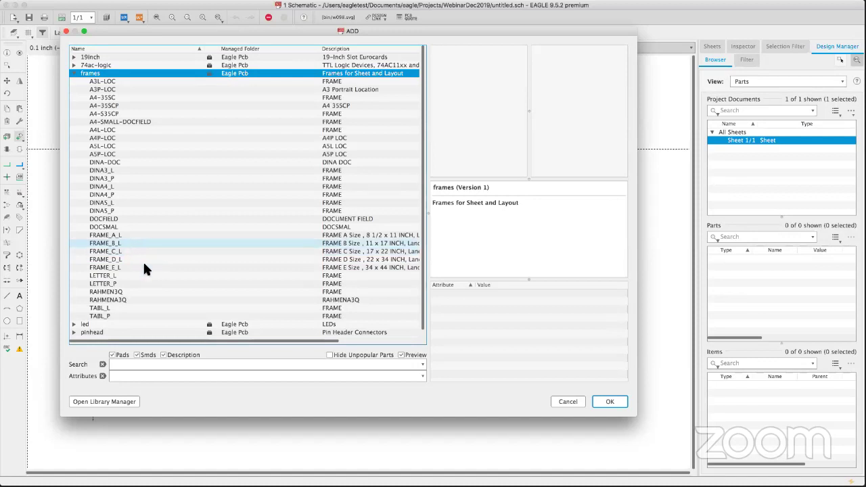
left_click(102, 276)
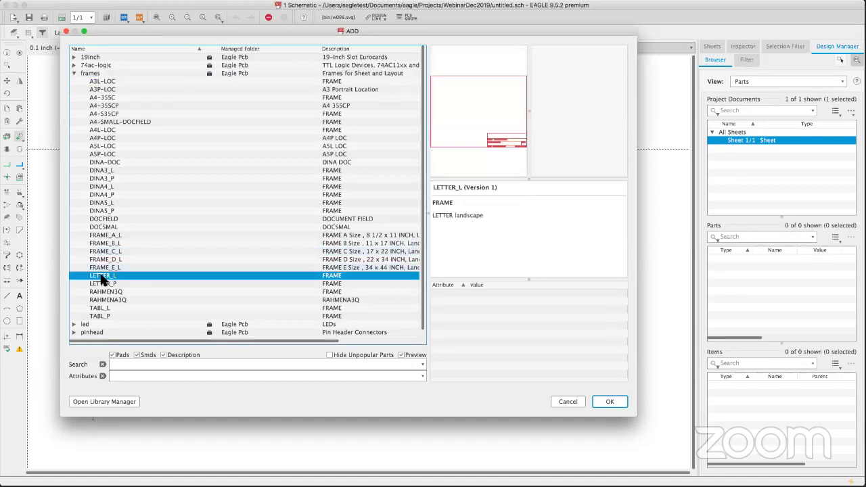
left_click(105, 267)
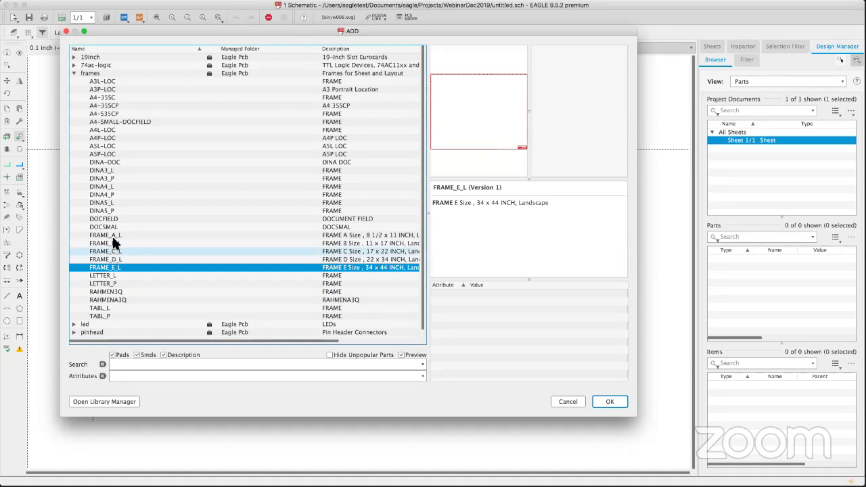
left_click(114, 236)
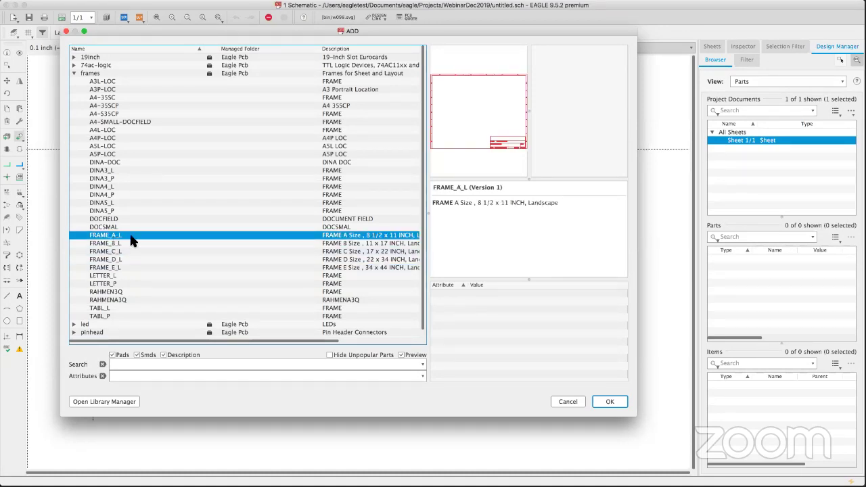
left_click(472, 251)
left_click(560, 187)
left_click(607, 402)
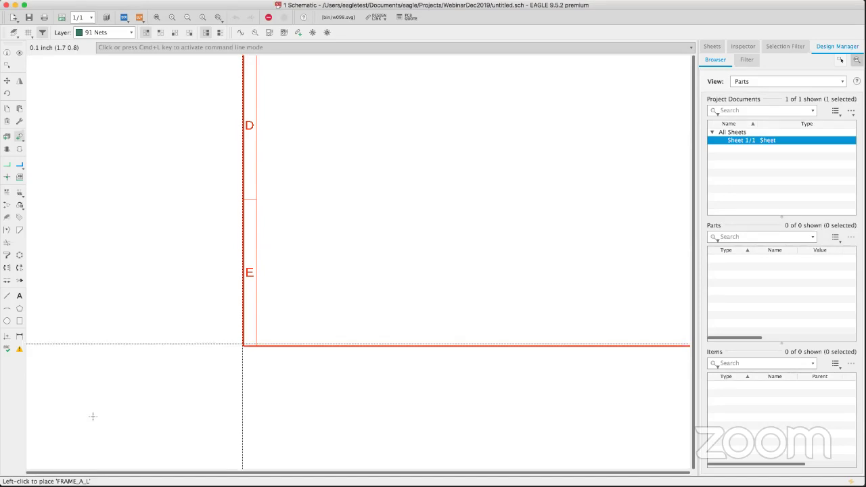
Step: Place the FRAME_A_L frame with its lower-left corner on the origin (0, 0) and fit the drawing in view
scroll(93, 416, "down", 8)
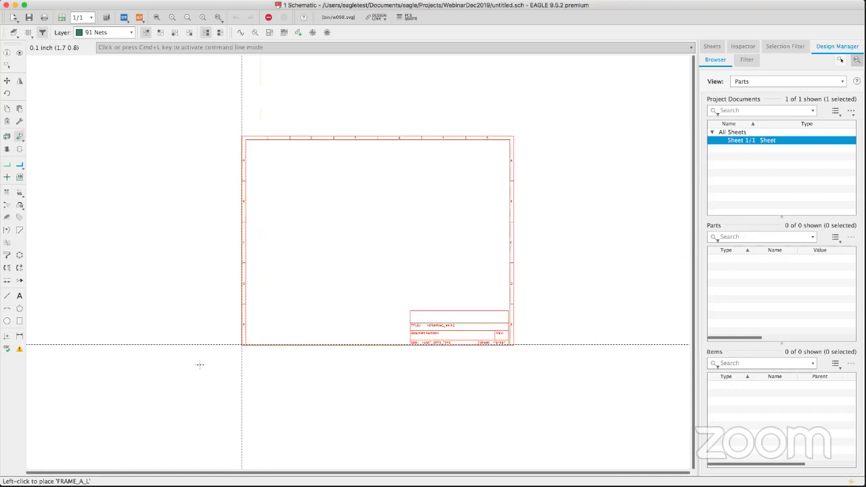
scroll(192, 367, "up", 1)
scroll(182, 372, "up", 2)
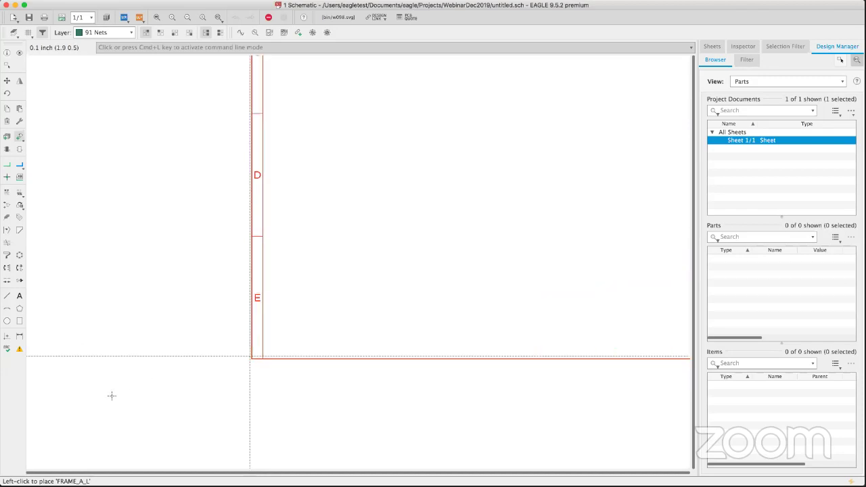
scroll(249, 356, "down", 4)
scroll(250, 356, "up", 4)
scroll(249, 356, "down", 1)
scroll(250, 356, "down", 2)
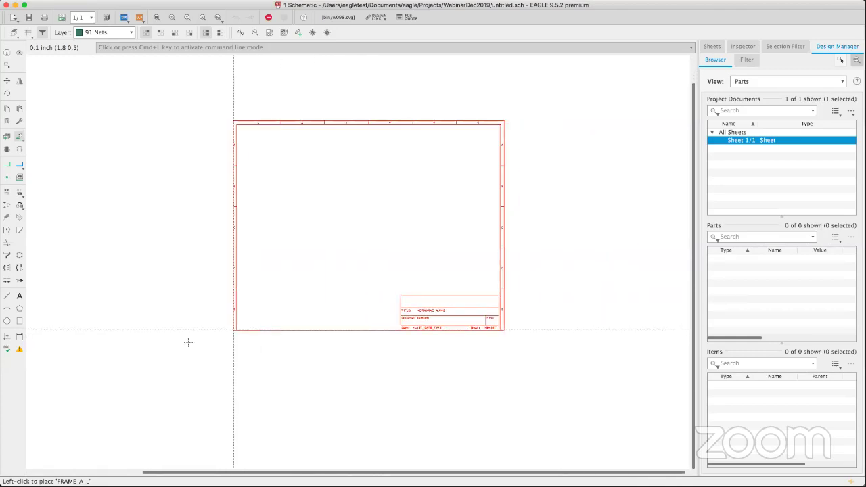
middle_click_drag(229, 418, 283, 340)
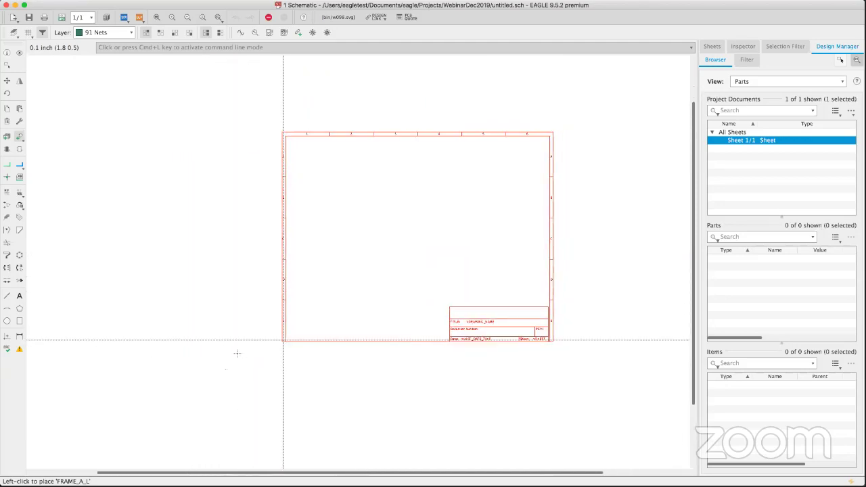
scroll(283, 341, "up", 2)
scroll(282, 341, "down", 1)
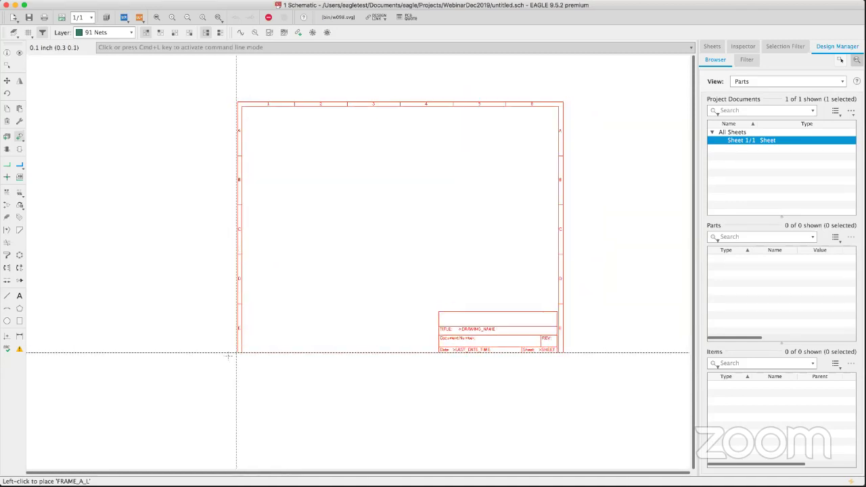
scroll(228, 356, "up", 5)
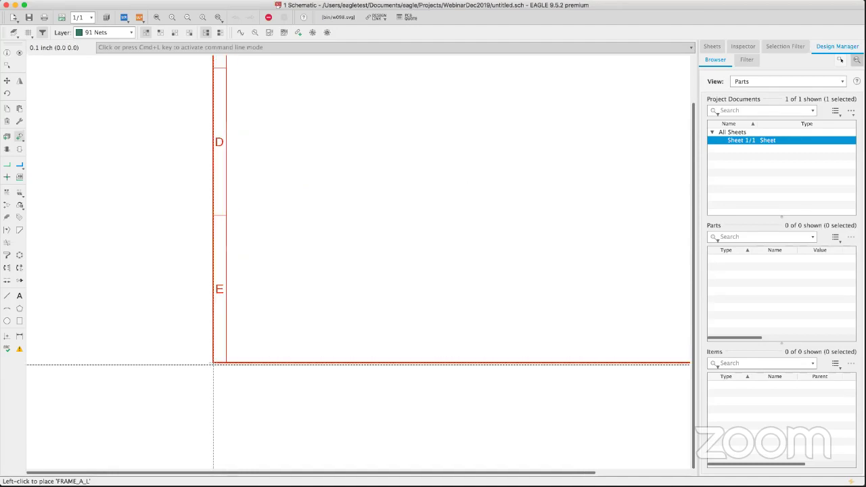
left_click(213, 363)
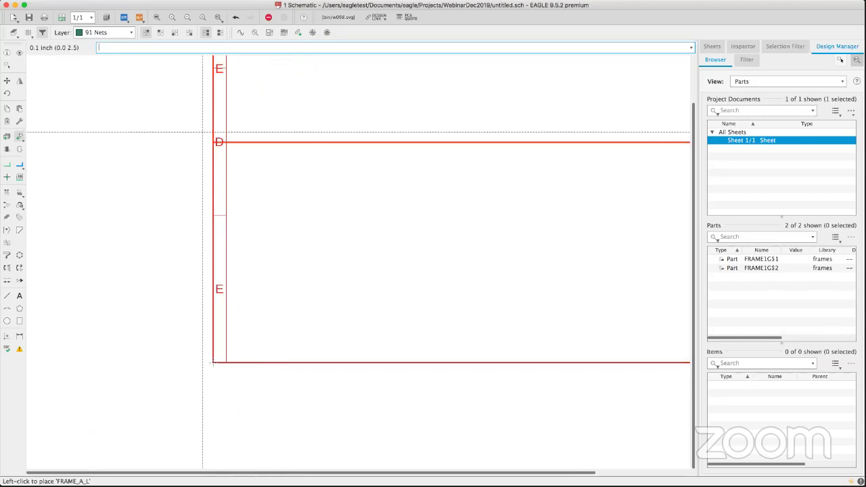
left_click(157, 19)
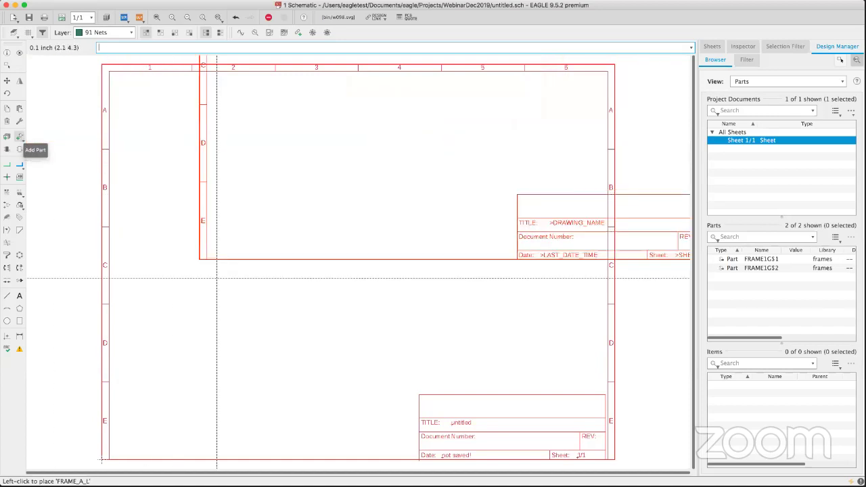
Step: Stop placing the frame, return to the list of available parts, and collapse the frames library
key("Escape")
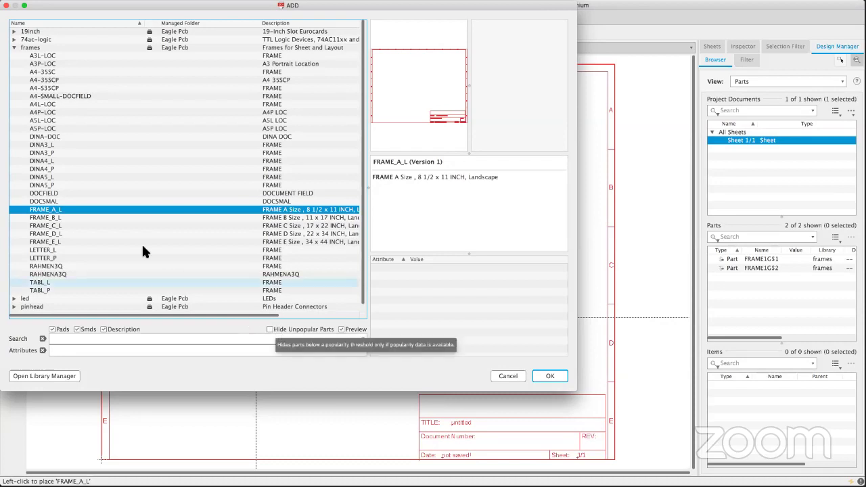
scroll(103, 256, "down", 1)
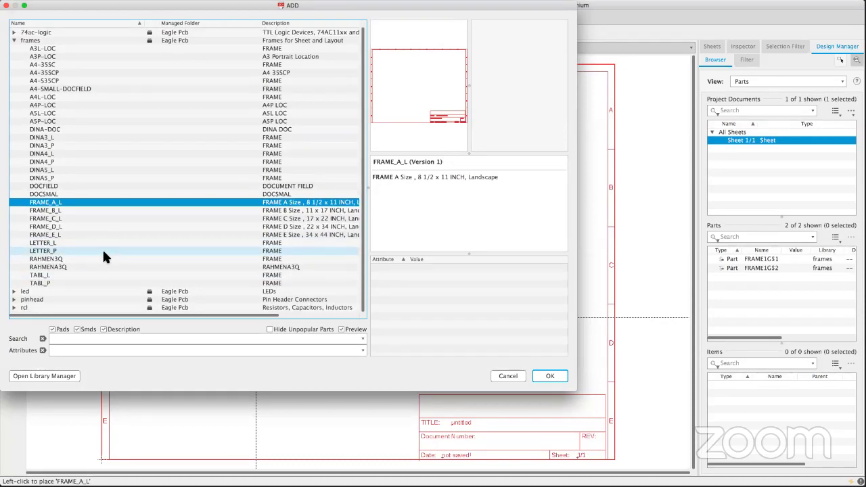
scroll(103, 257, "up", 1)
scroll(104, 257, "down", 1)
scroll(105, 256, "up", 1)
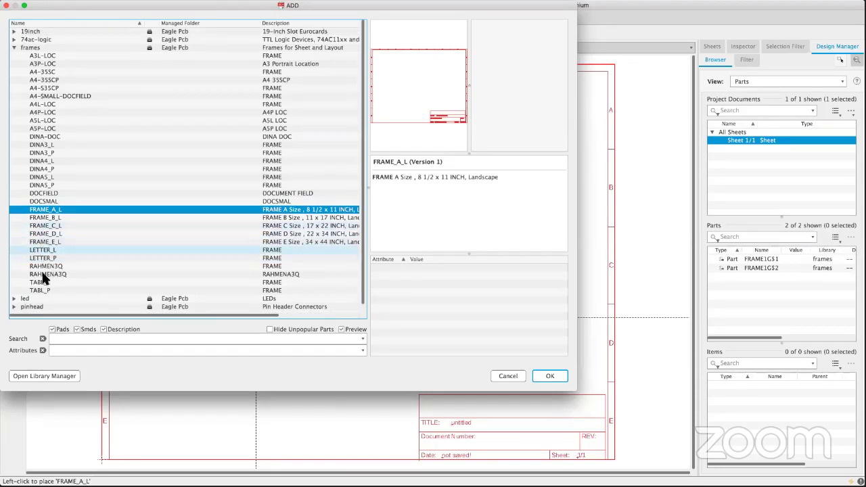
left_click(15, 49)
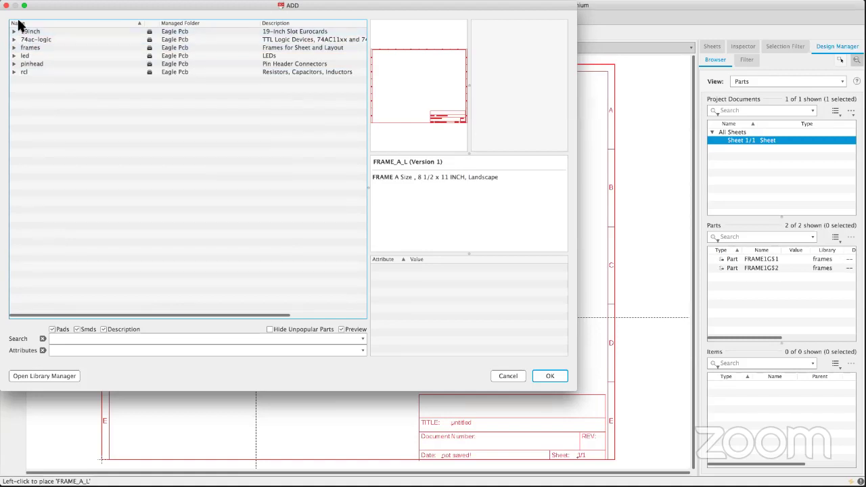
Step: Search the part libraries for *555* and close the Add dialog
left_click(86, 340)
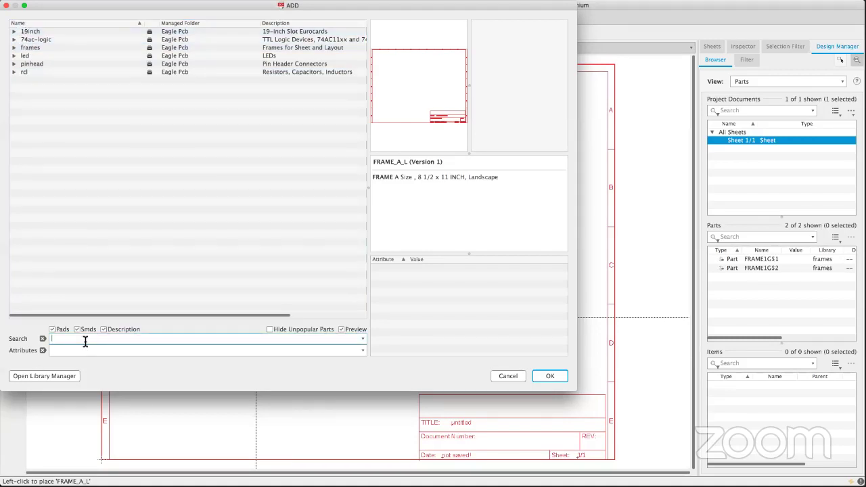
type("*555")
left_click_drag(174, 213, 70, 328)
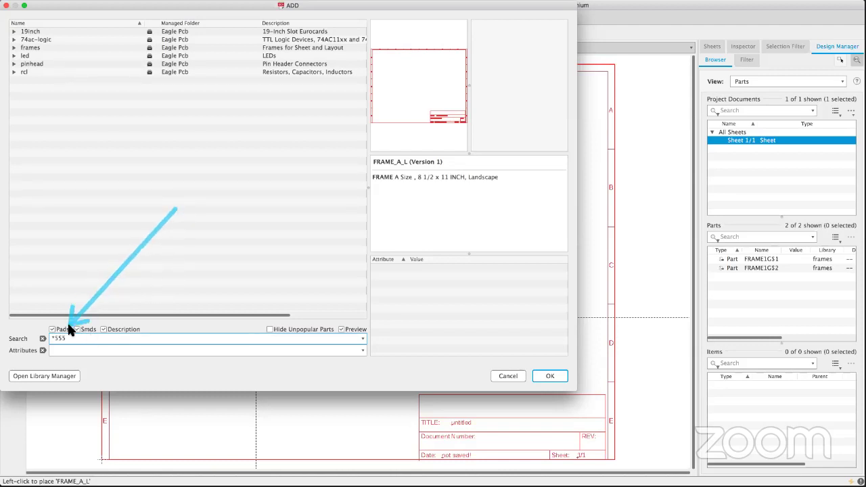
mouse_move(230, 244)
left_mouse_down()
mouse_move(76, 327)
mouse_move(90, 326)
left_mouse_up()
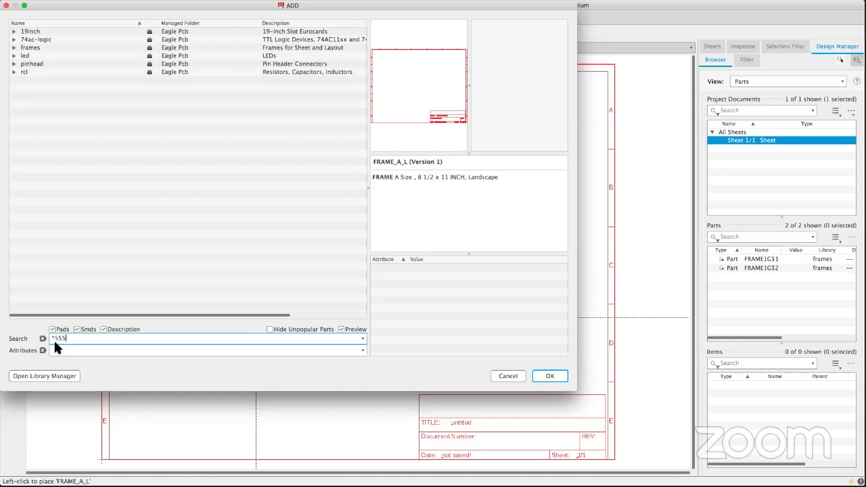
key("Return")
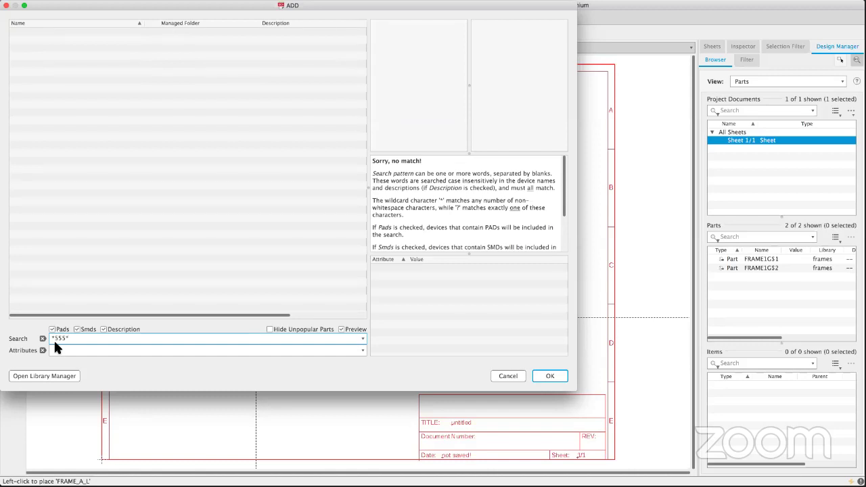
left_click(6, 6)
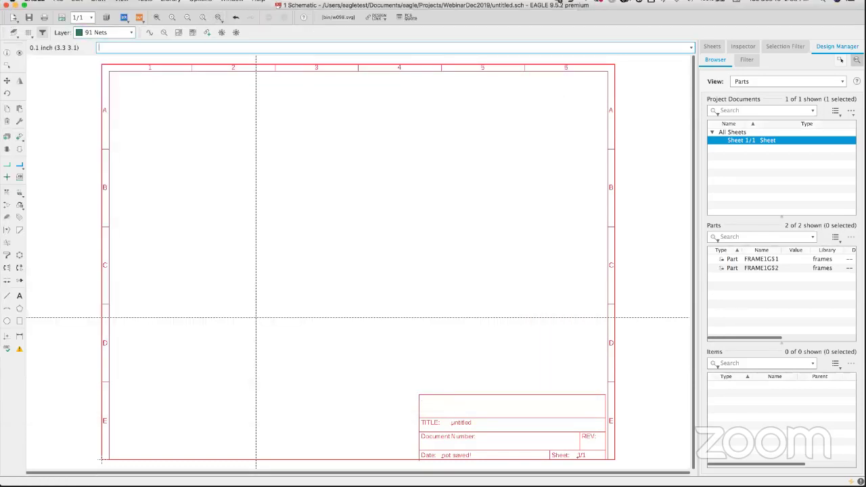
mouse_move(202, 2)
left_click(231, 5)
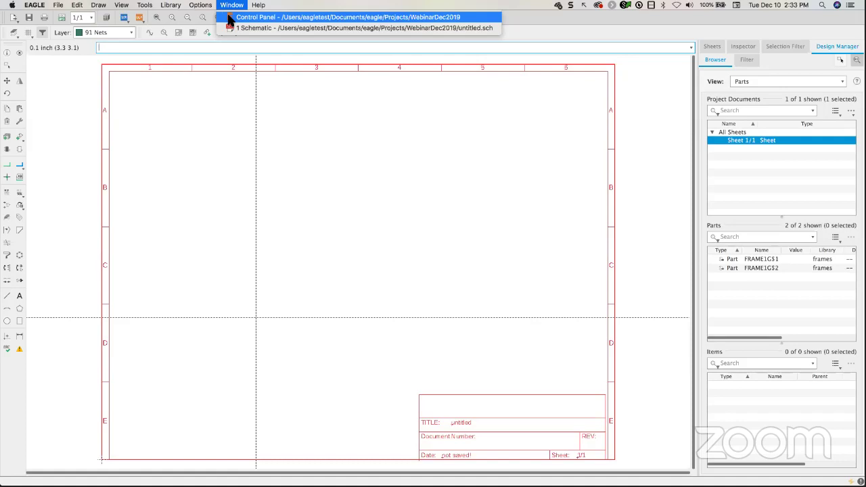
left_click(230, 9)
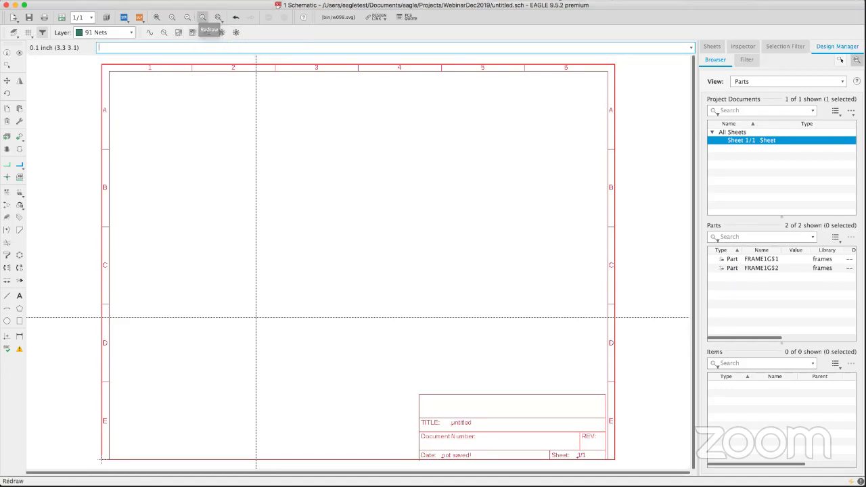
left_click(172, 5)
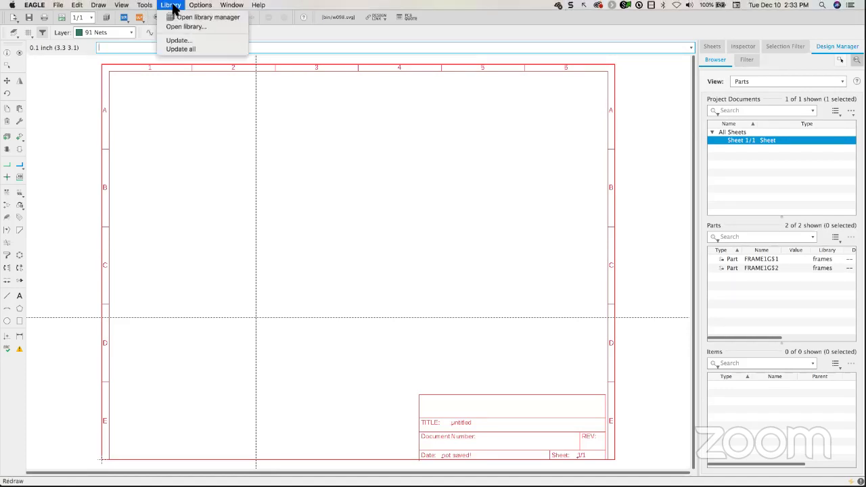
mouse_move(149, 7)
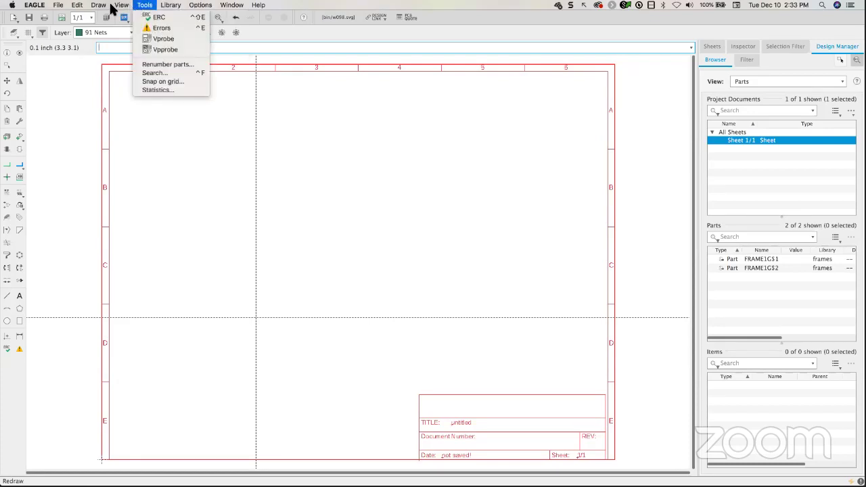
Step: Run the USE command from the command line to open the Library Manager
mouse_move(92, 7)
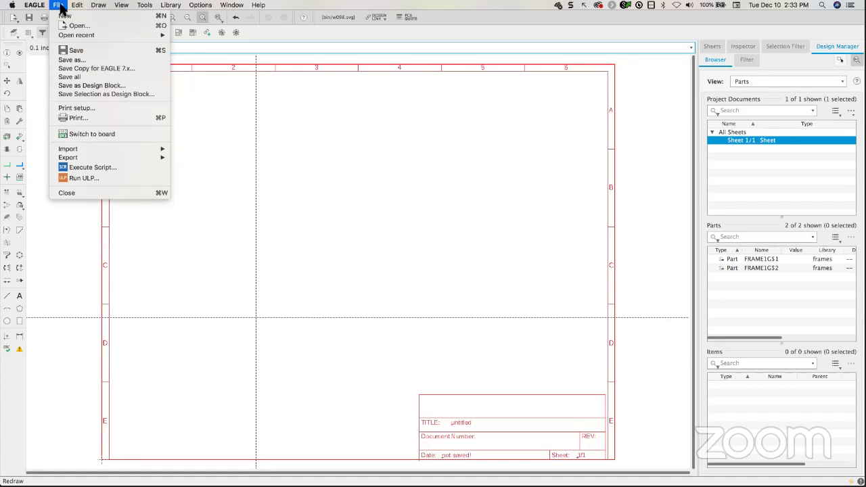
left_click(191, 47)
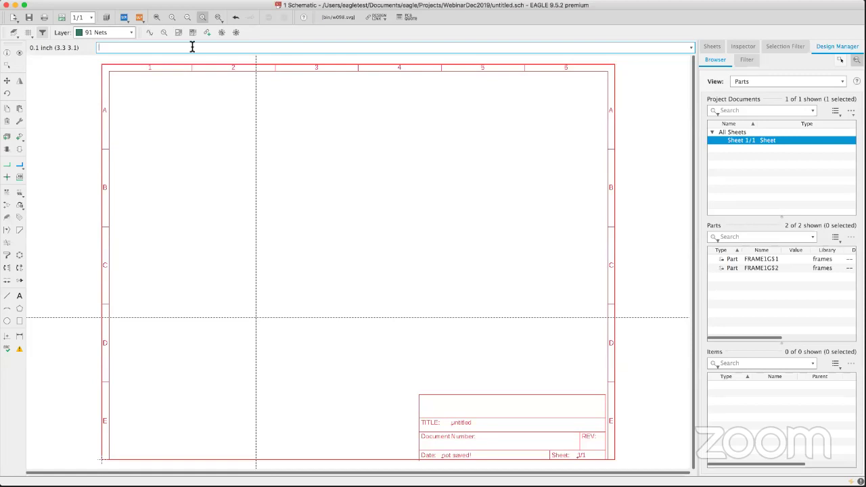
type("use")
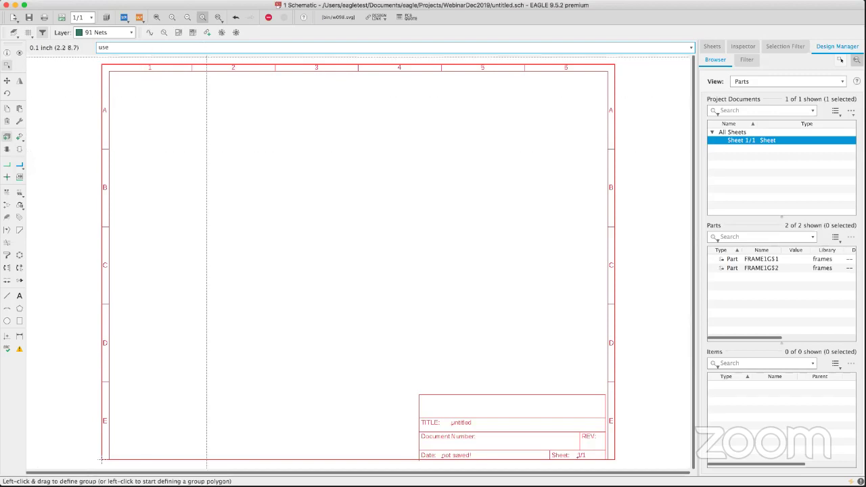
left_click_drag(66, 143, 108, 61)
left_click_drag(152, 152, 125, 62)
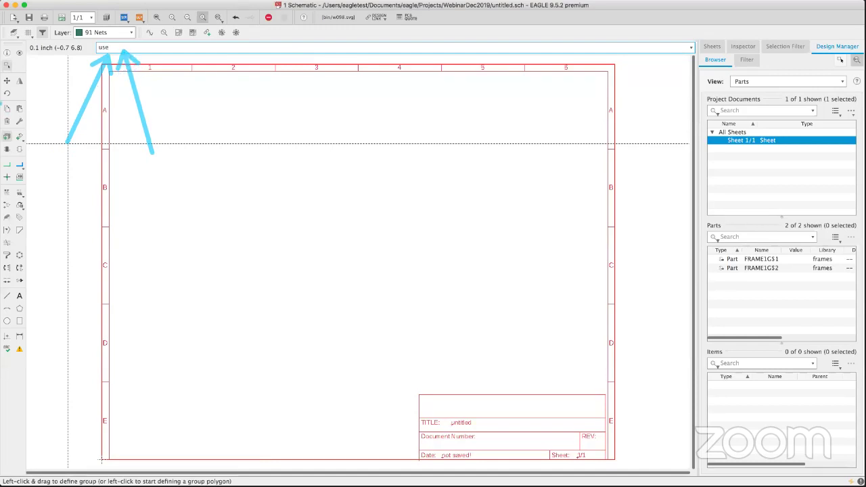
left_click(112, 187)
key("Escape")
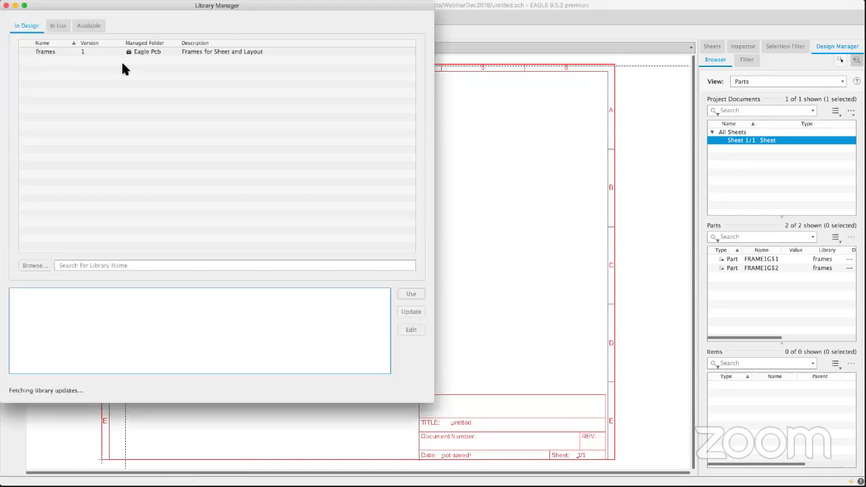
Step: Compare the libraries in the current design, the libraries in use, and the available libraries in the Library Manager
left_click_drag(152, 7, 194, 13)
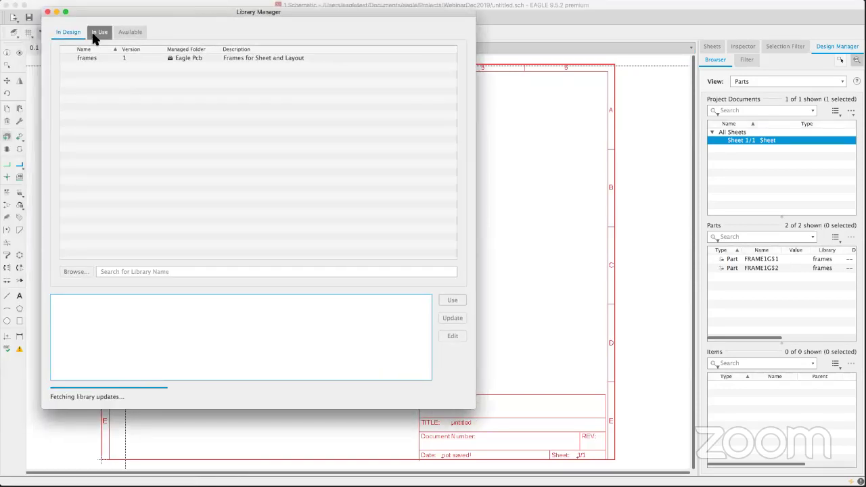
left_click(91, 34)
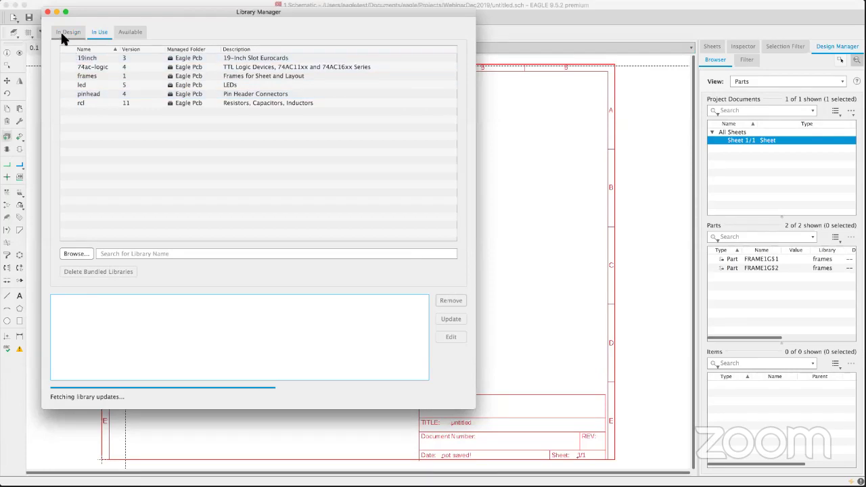
left_click(61, 31)
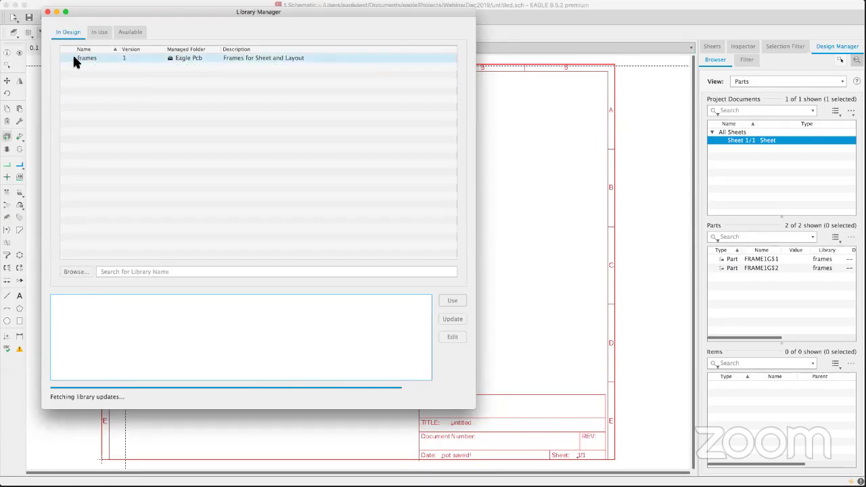
left_click(98, 32)
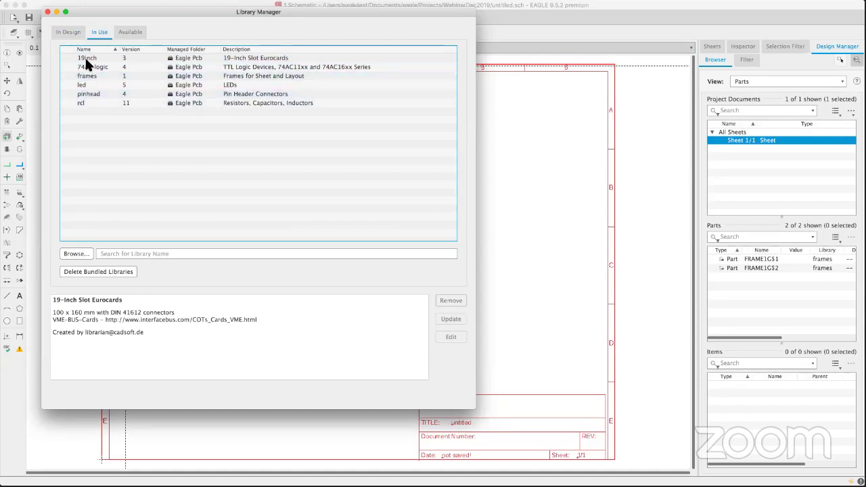
left_click(128, 33)
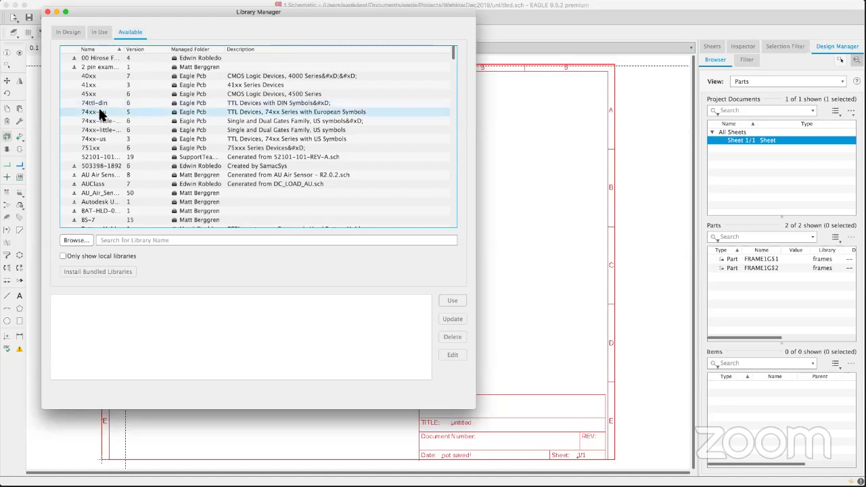
Step: Filter the available libraries by "linea", put the linear library in use, and check the list of libraries in use
left_click(99, 113)
key("l")
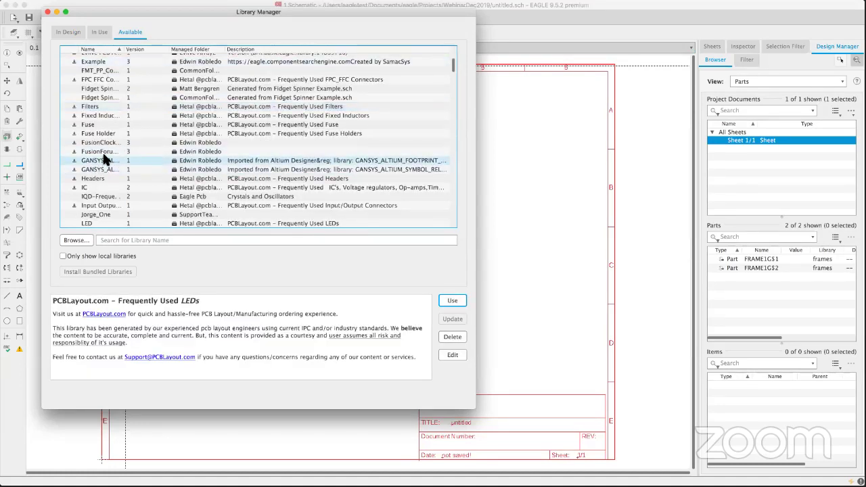
scroll(104, 157, "down", 10)
left_click(129, 240)
type("linea")
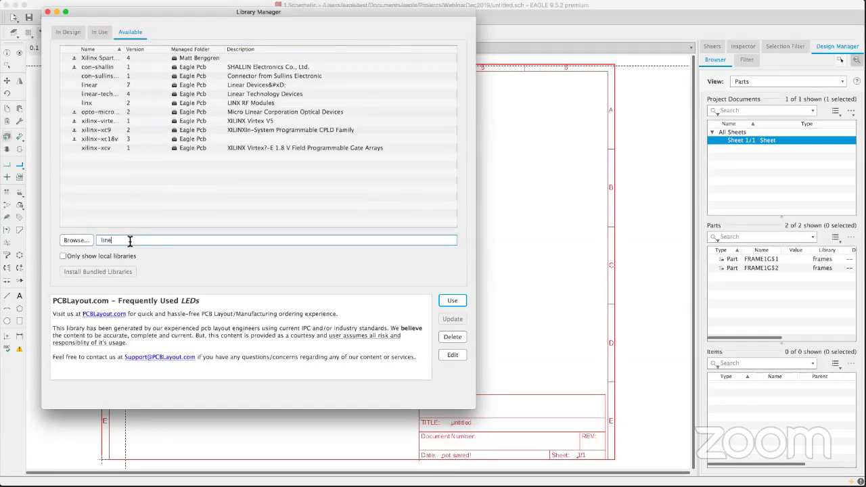
left_click(91, 58)
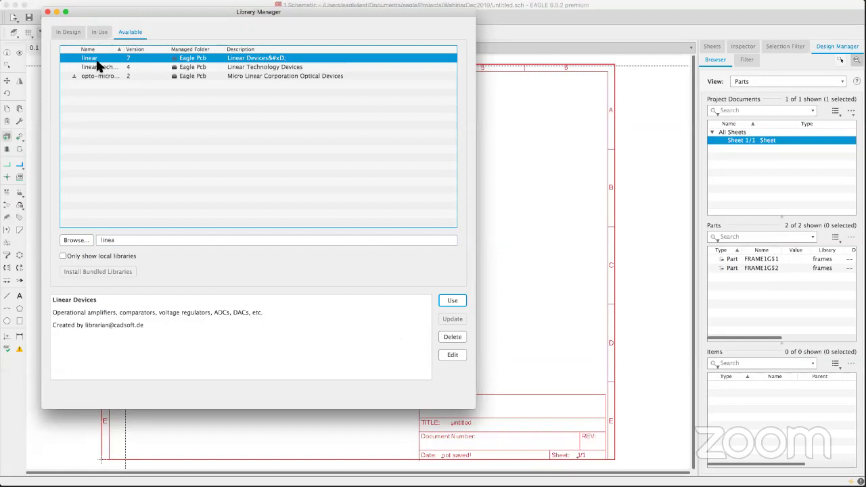
left_click(453, 300)
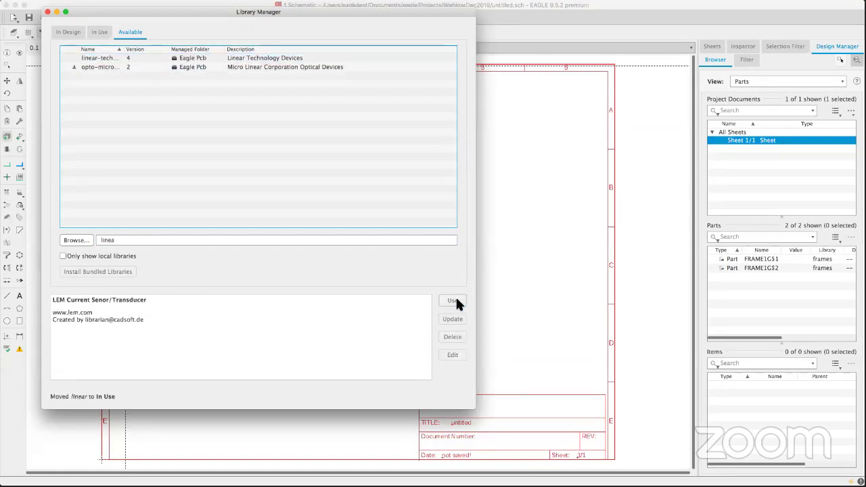
left_click(103, 33)
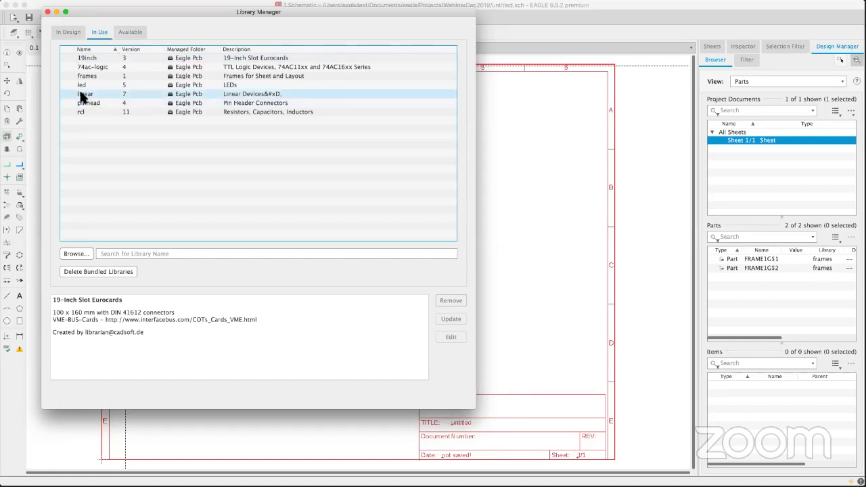
Step: Shorten the available-library filter to "l" and look through the matching libraries and their managed folders
left_click(130, 32)
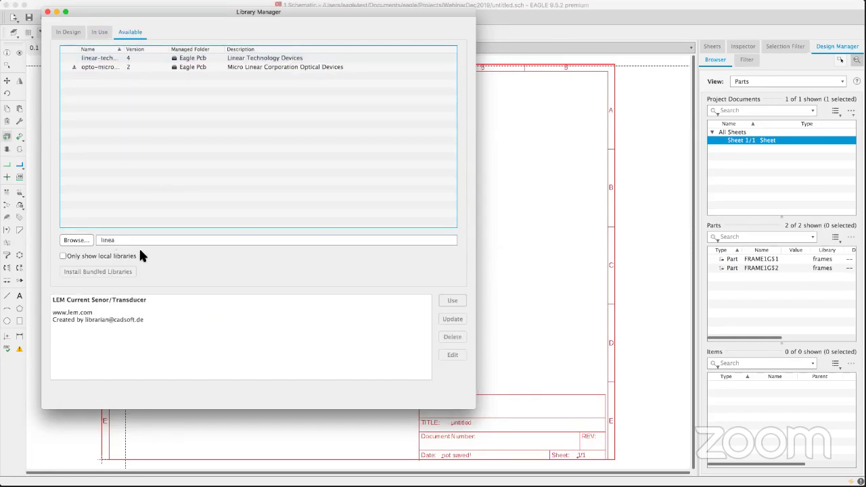
left_click(338, 241)
key("BackSpace")
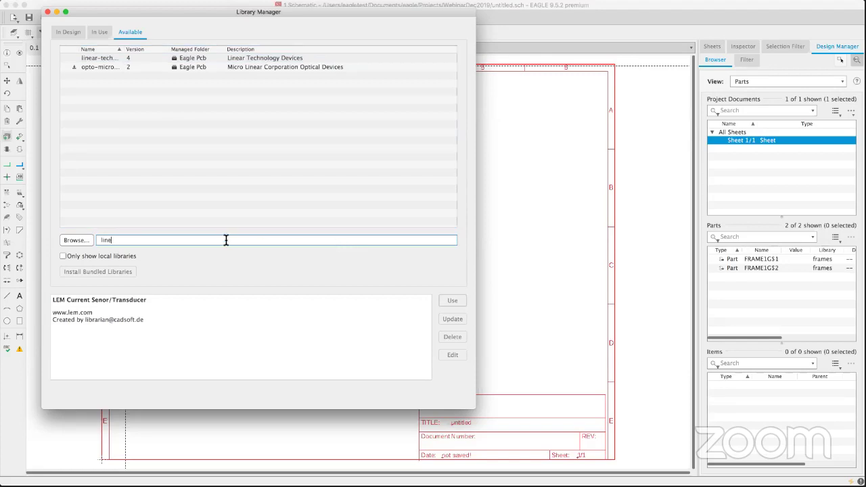
key("BackSpace")
key("BackSpace")
key("BackSpace")
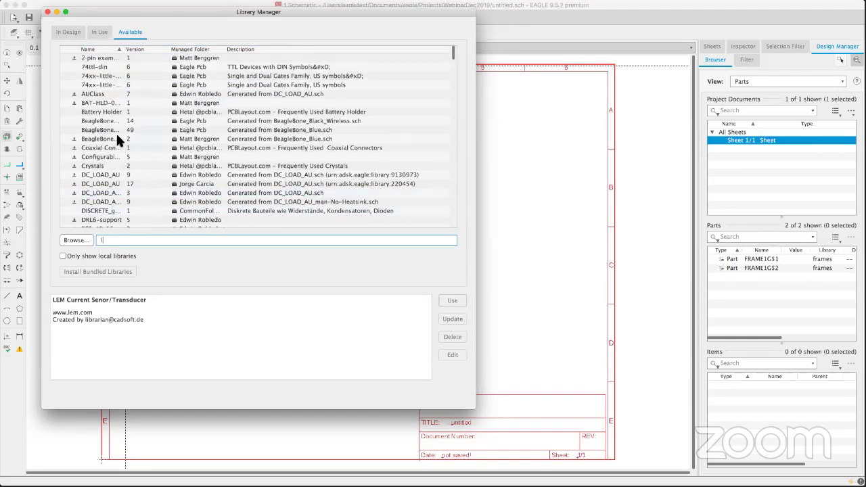
scroll(115, 130, "down", 5)
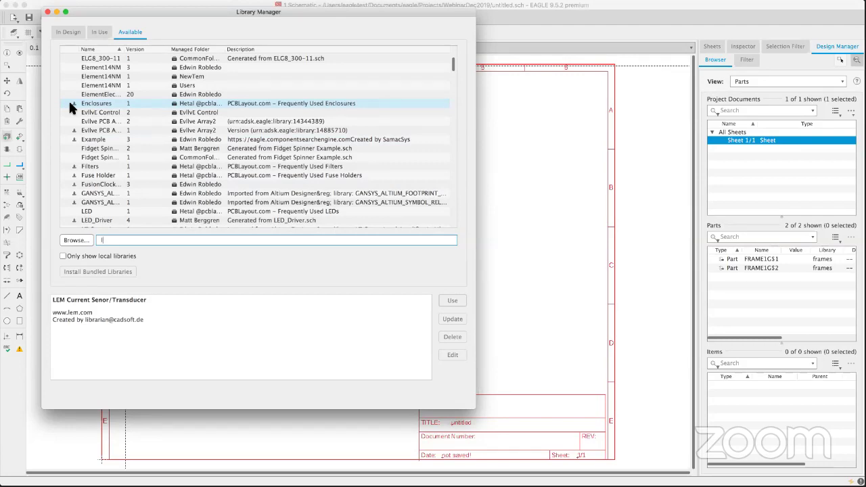
scroll(76, 142, "down", 15)
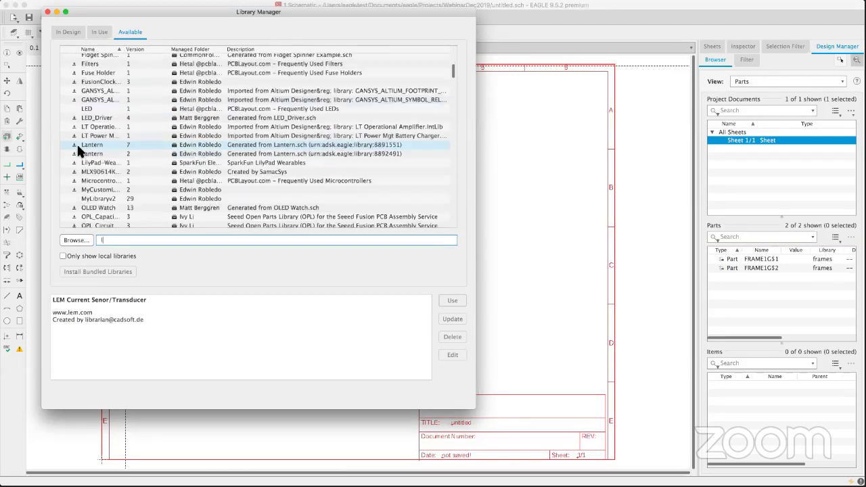
scroll(80, 141, "down", 10)
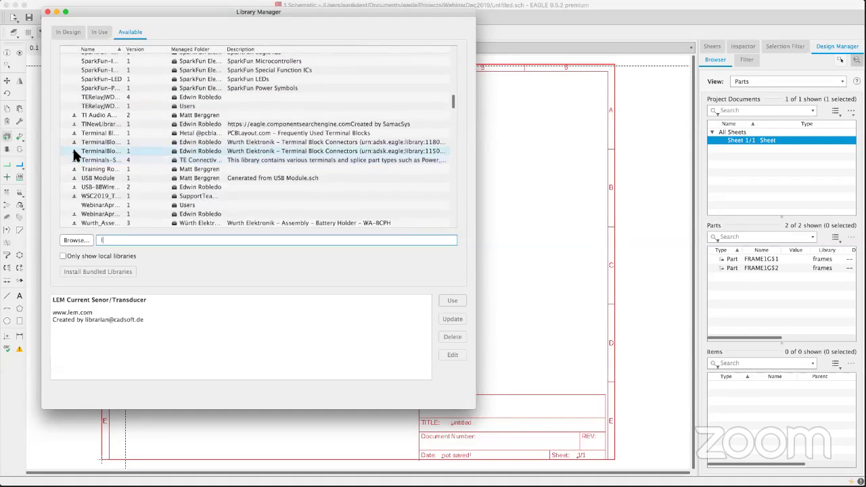
scroll(69, 133, "down", 10)
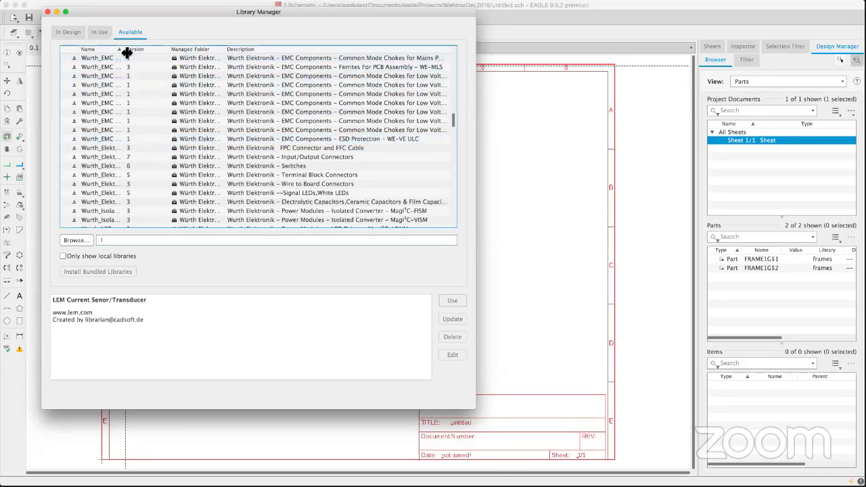
Step: Widen the Name column to examine the full names of the Würth Elektronik libraries, and close the Library Manager
left_click_drag(124, 50, 249, 79)
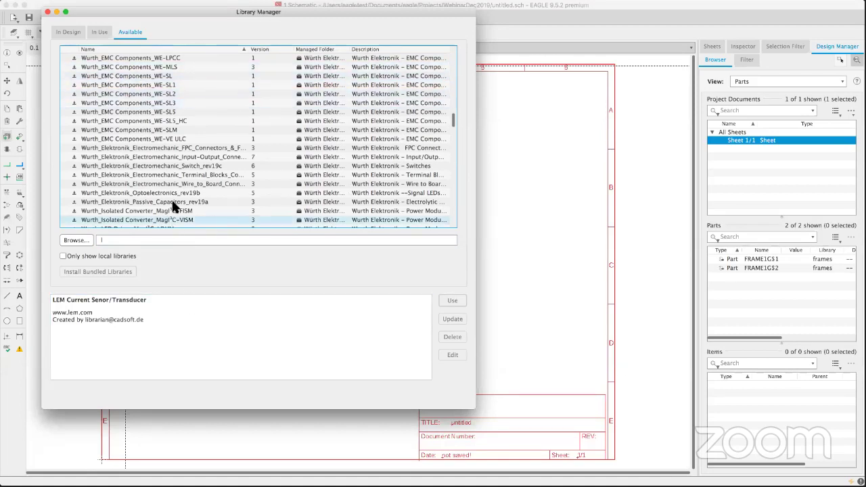
scroll(167, 132, "up", 5)
scroll(166, 132, "up", 1)
scroll(164, 125, "down", 5)
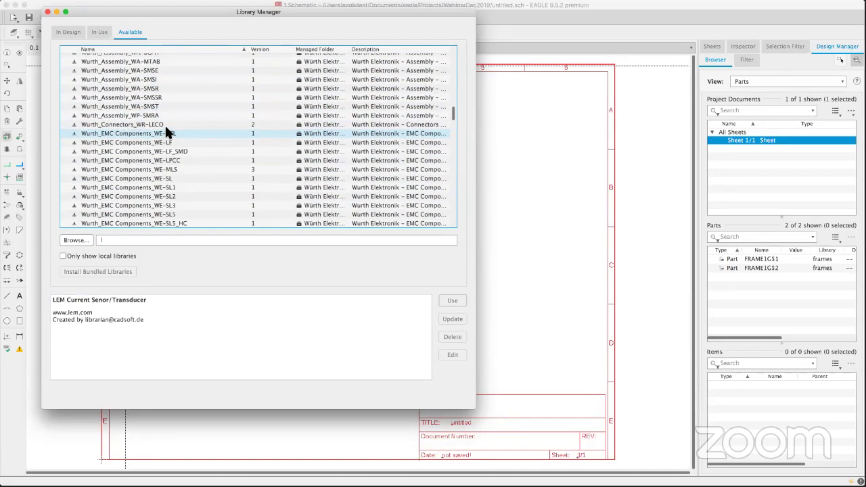
scroll(108, 180, "down", 6)
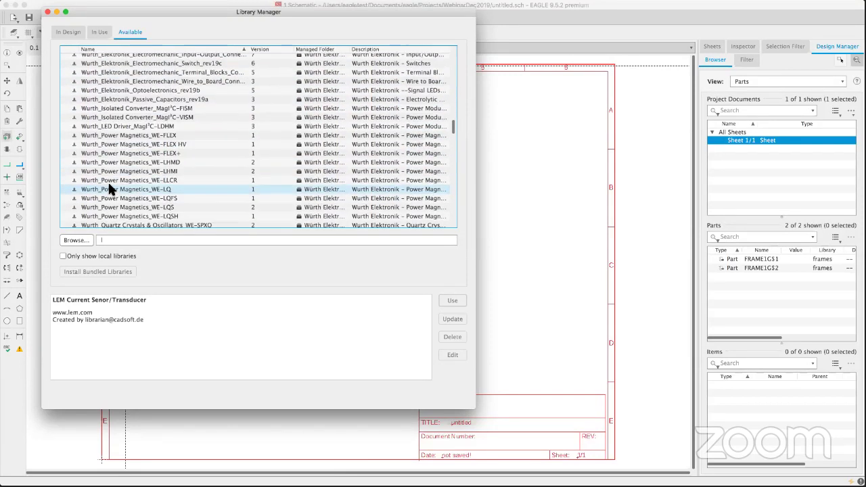
scroll(111, 186, "down", 4)
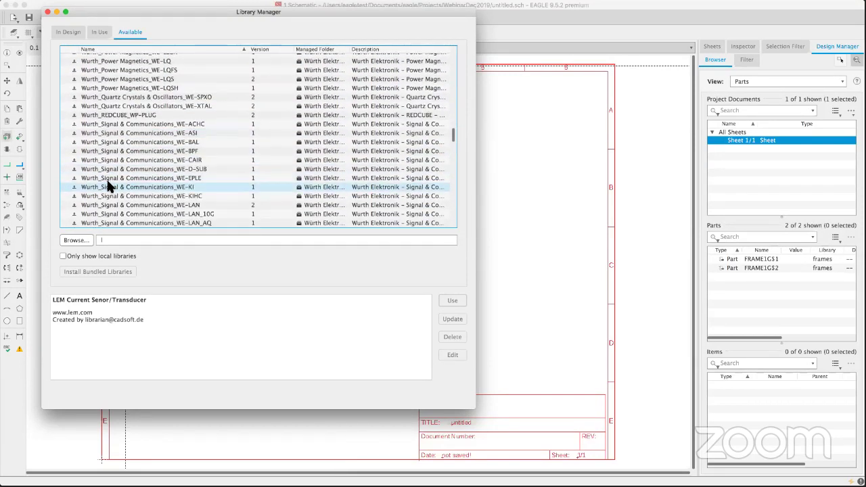
scroll(109, 183, "down", 6)
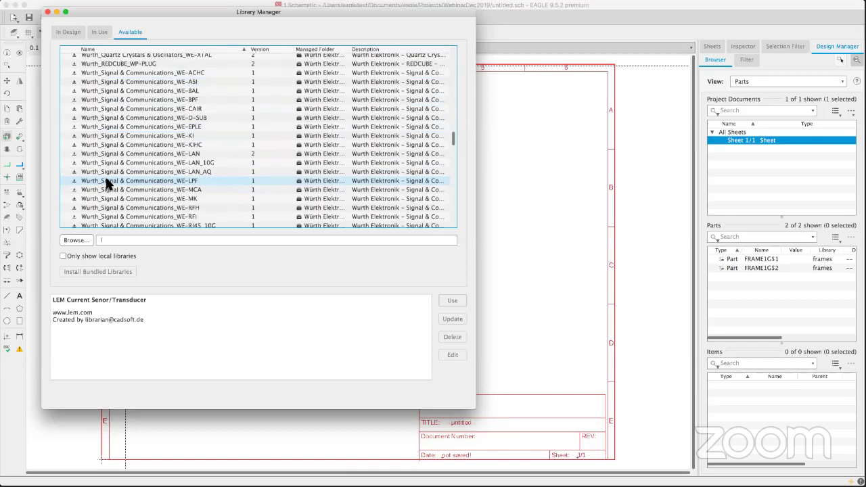
scroll(107, 178, "up", 9)
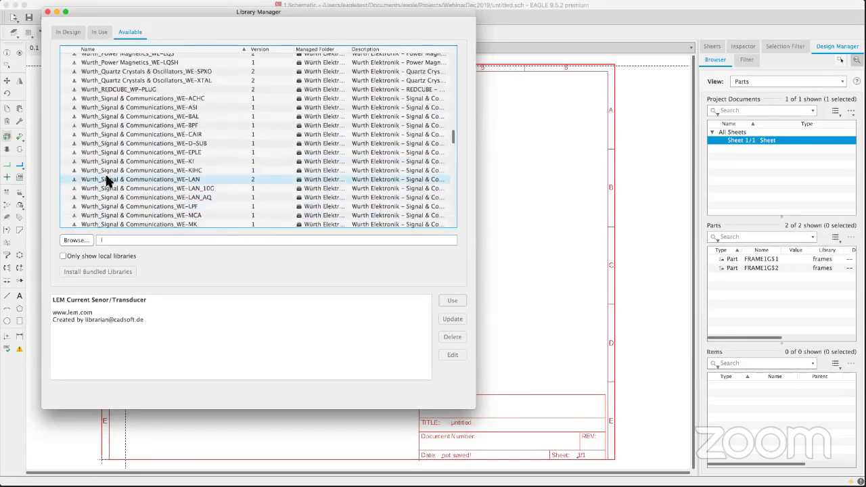
scroll(106, 181, "up", 10)
scroll(106, 180, "up", 4)
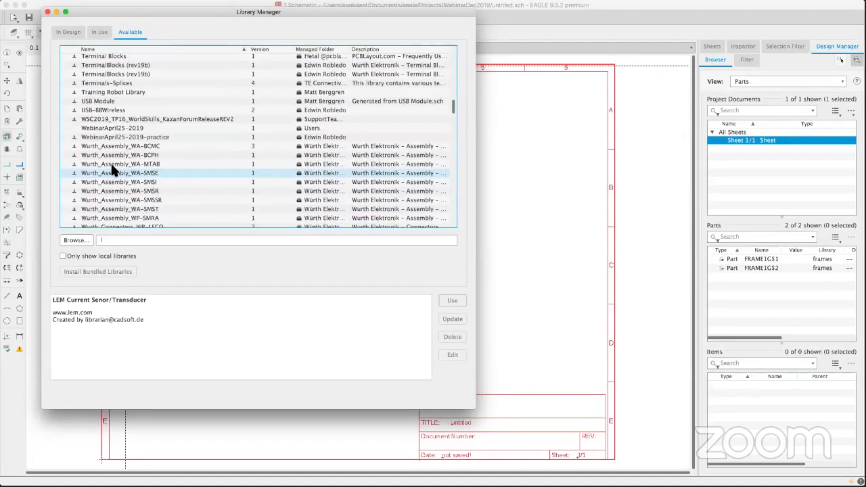
left_click(98, 32)
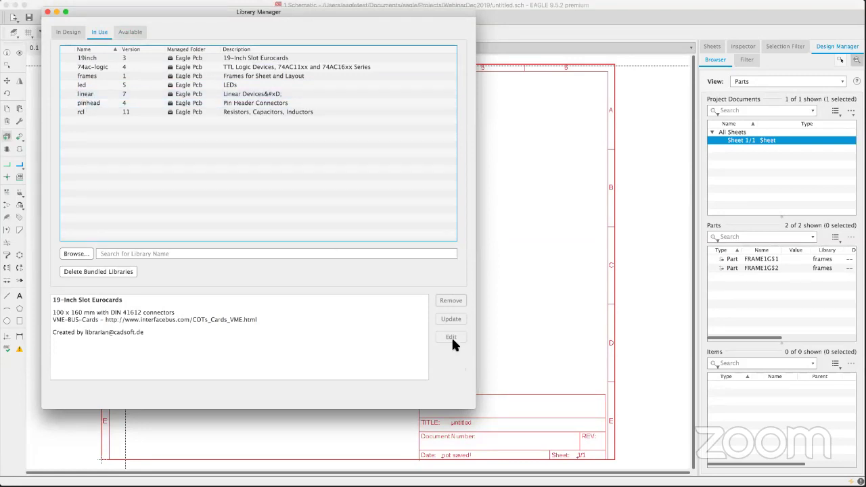
left_click(47, 12)
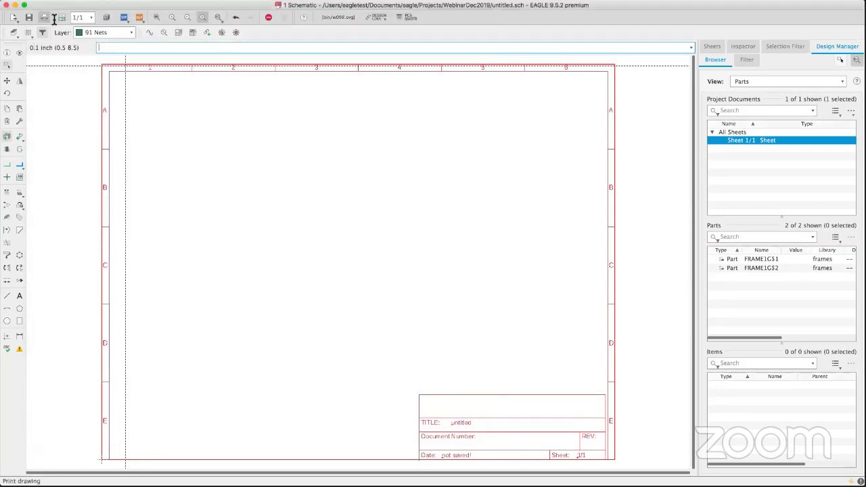
Step: Select the LM555D variant in the SO08 package under the *555 timer in the linear library for adding to the schematic
left_click(19, 136)
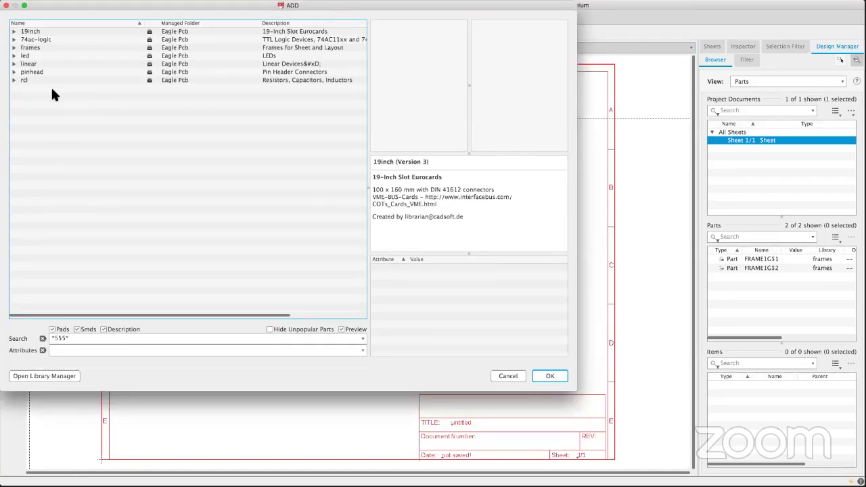
left_click(13, 64)
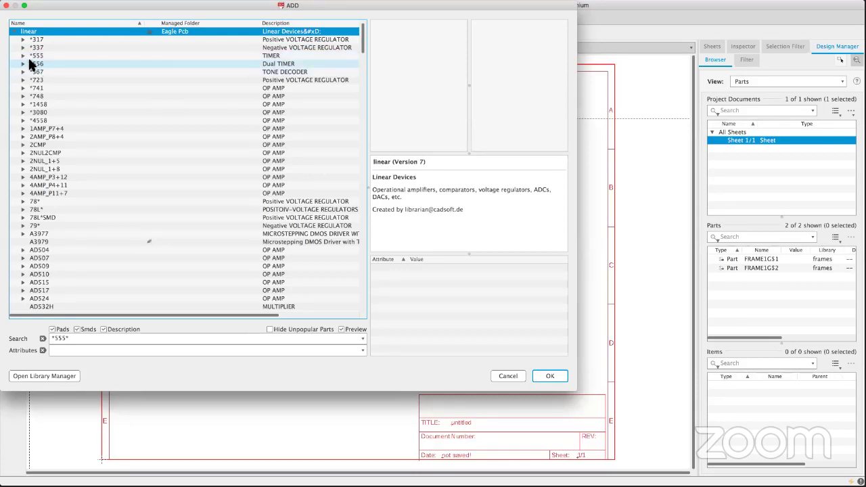
left_click(23, 56)
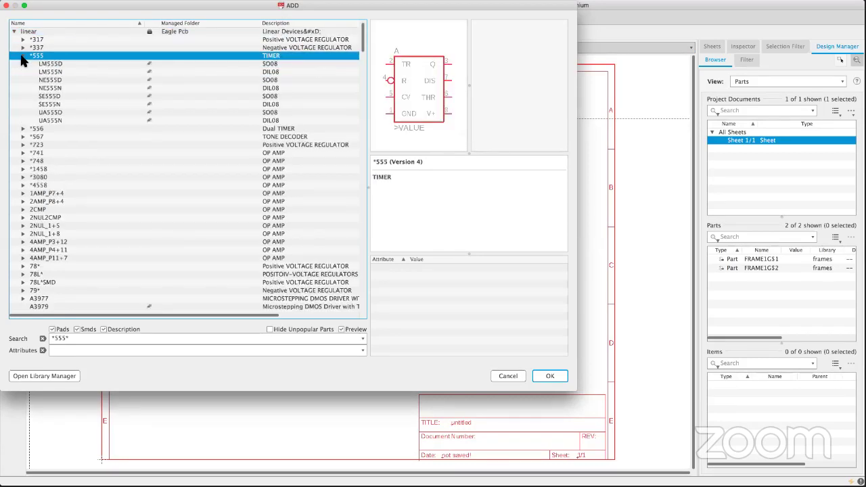
left_click(50, 65)
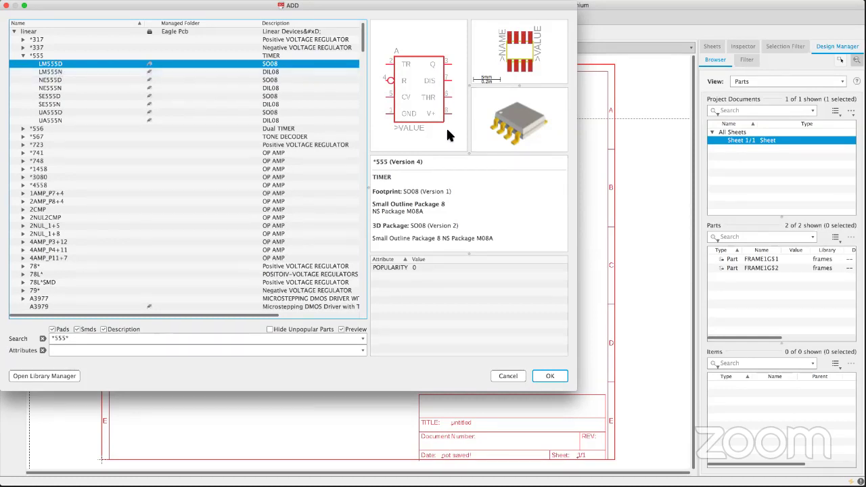
Step: Choose the LM555N variant of the *555 timer in the DIL08 package for placement
left_click(448, 234)
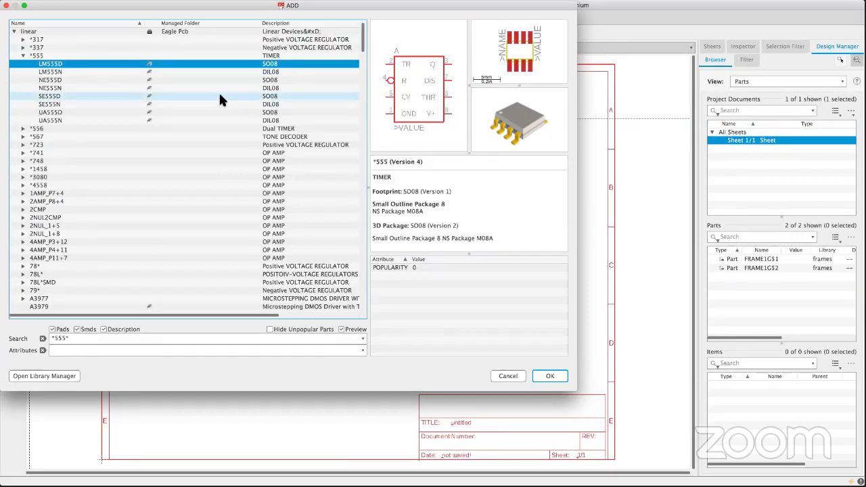
left_click(174, 70)
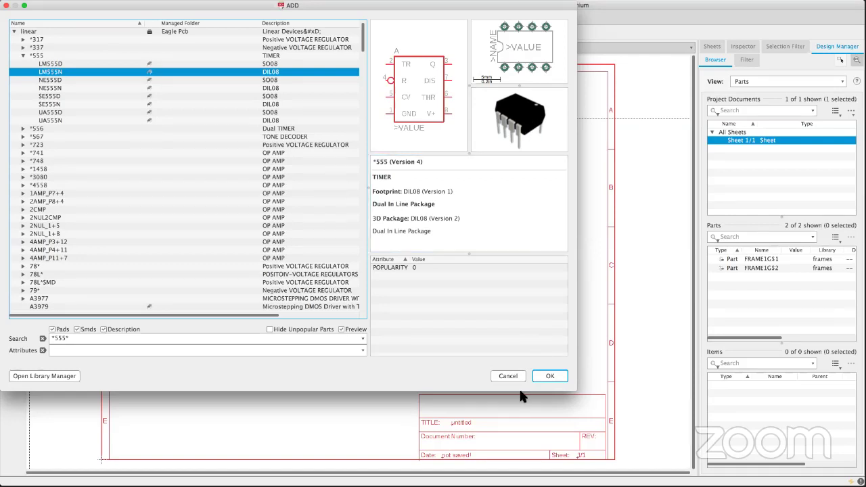
left_click(549, 375)
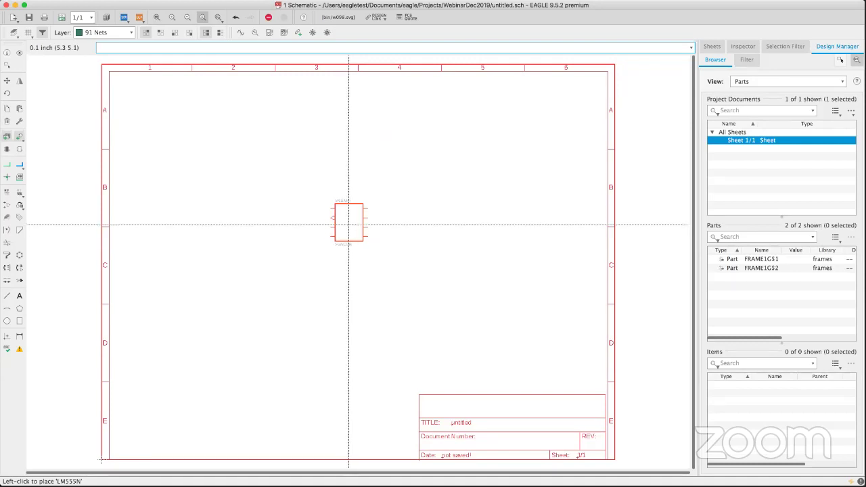
Step: Rotate the LM555N timer by 180 degrees, mirror it, and place one near the centre of the drawing frame
scroll(348, 223, "up", 3)
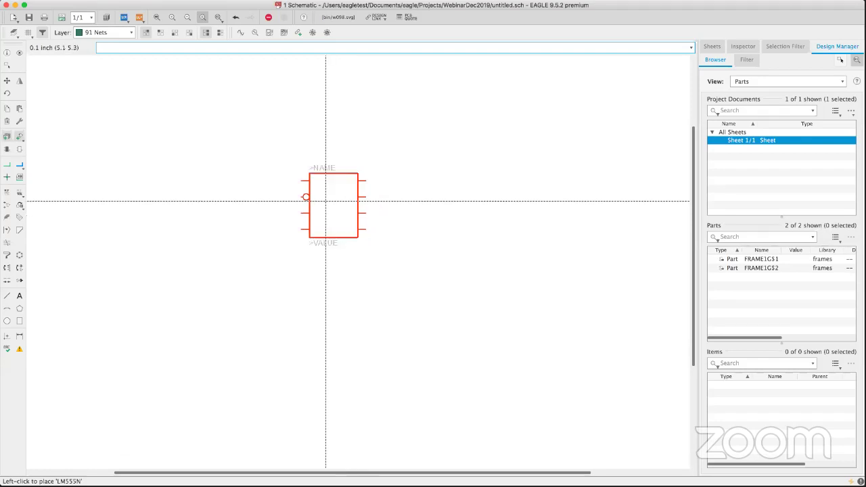
right_click(321, 232)
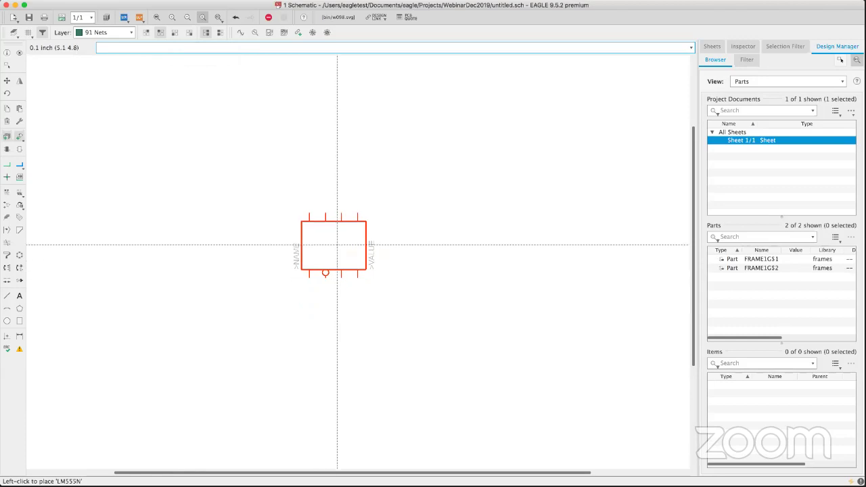
right_click(333, 246)
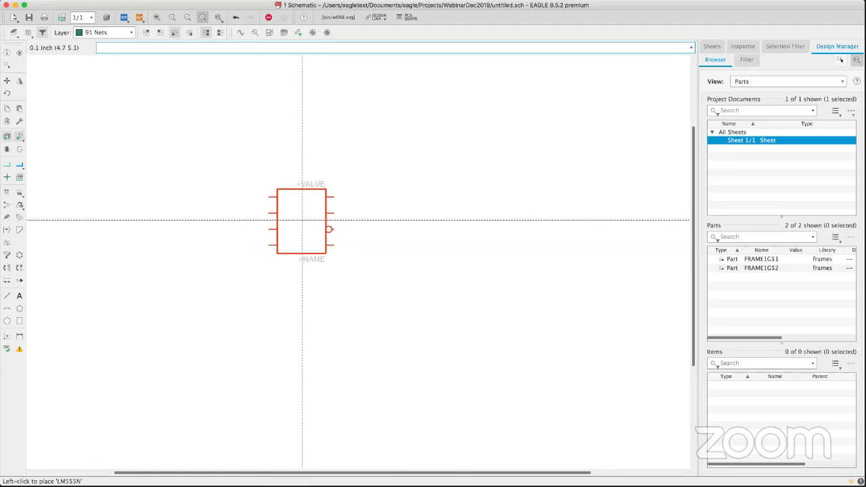
middle_click(303, 221)
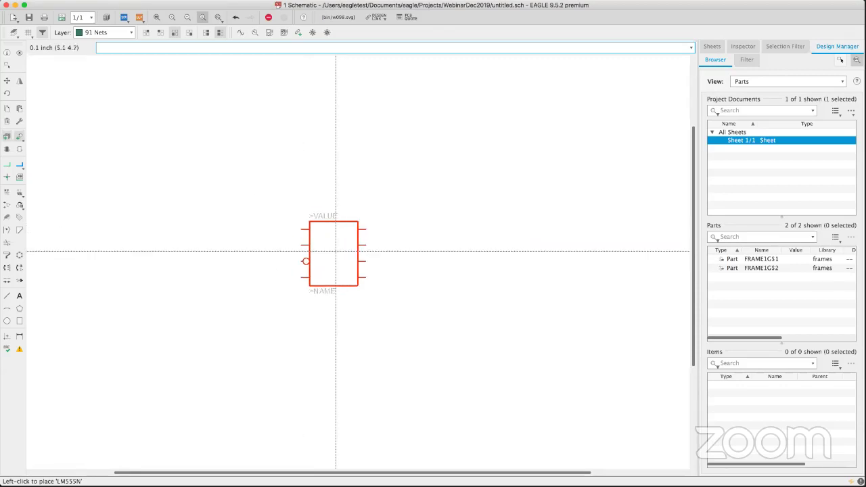
scroll(337, 253, "down", 4)
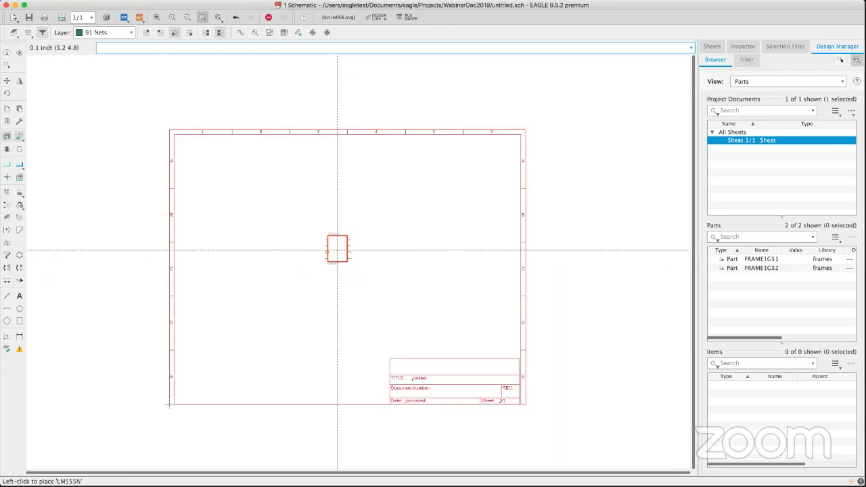
left_click(344, 245)
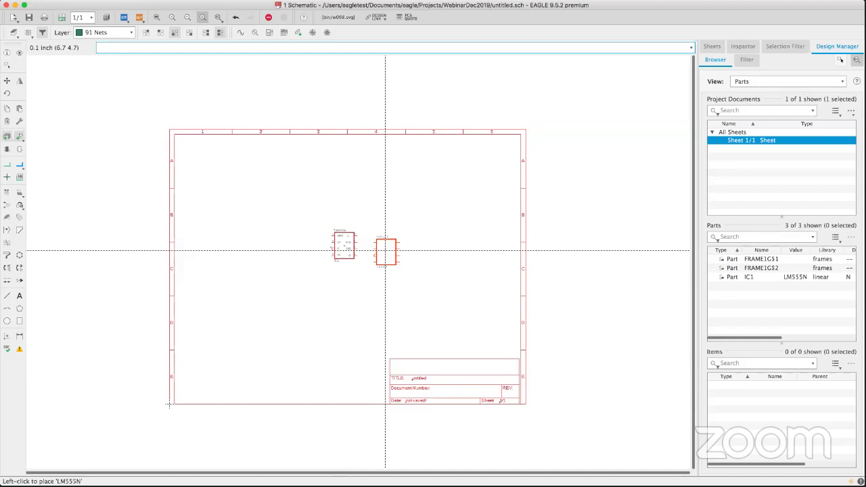
key("Escape")
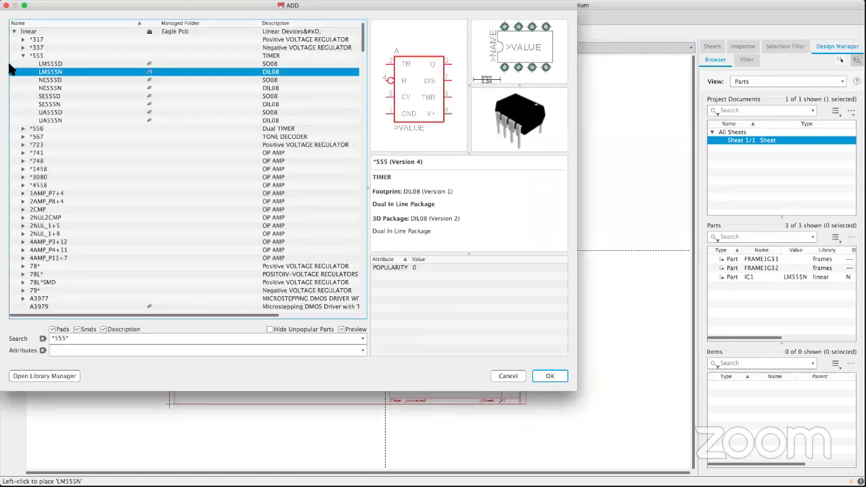
Step: Collapse the linear library, clear the *555* part search, and expand the rcl library
left_click(14, 31)
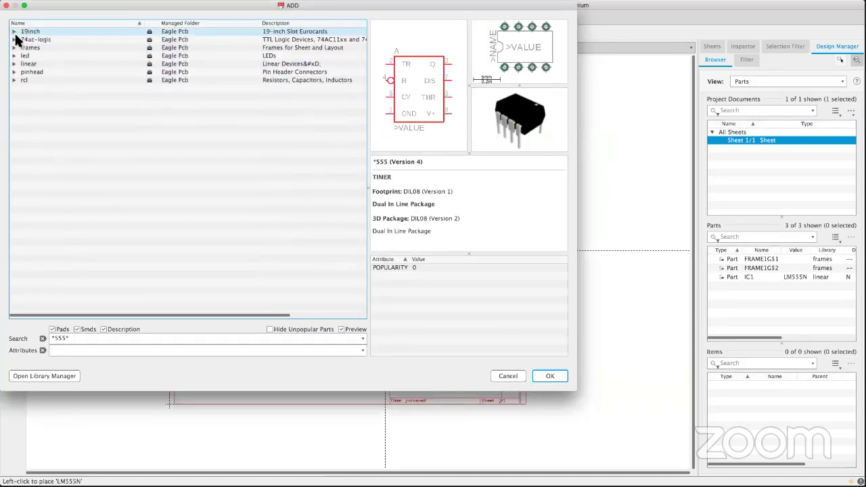
left_click(43, 339)
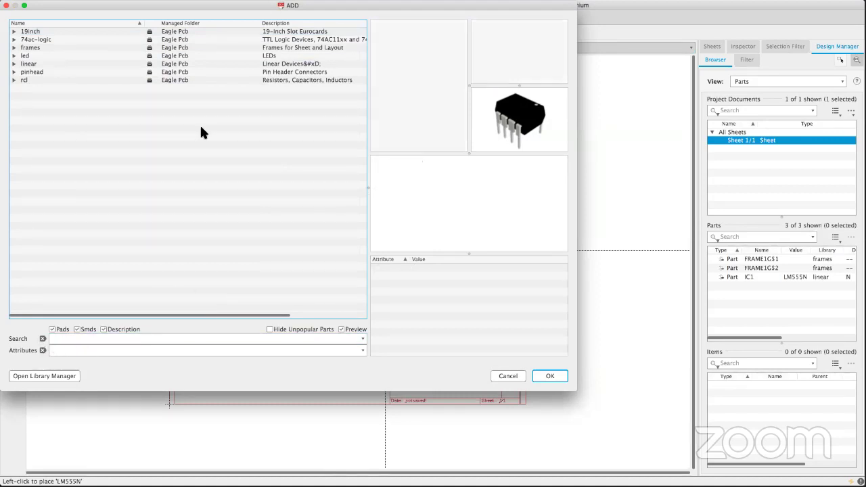
left_click(17, 80)
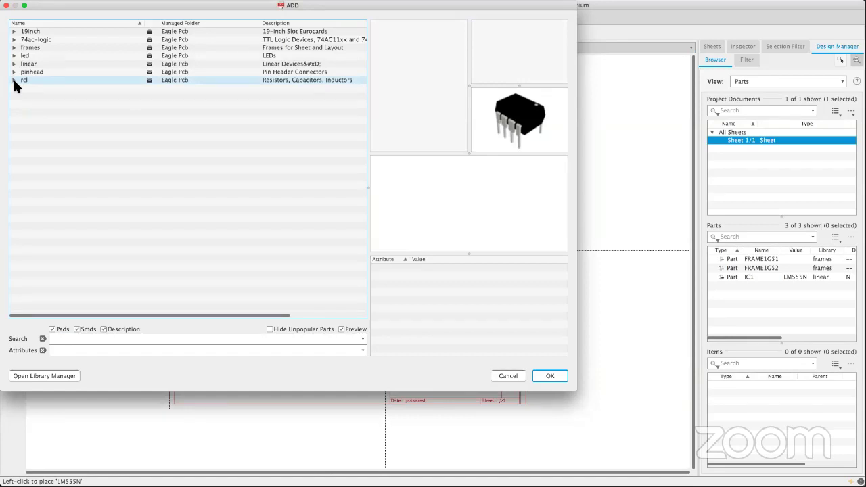
left_click(15, 81)
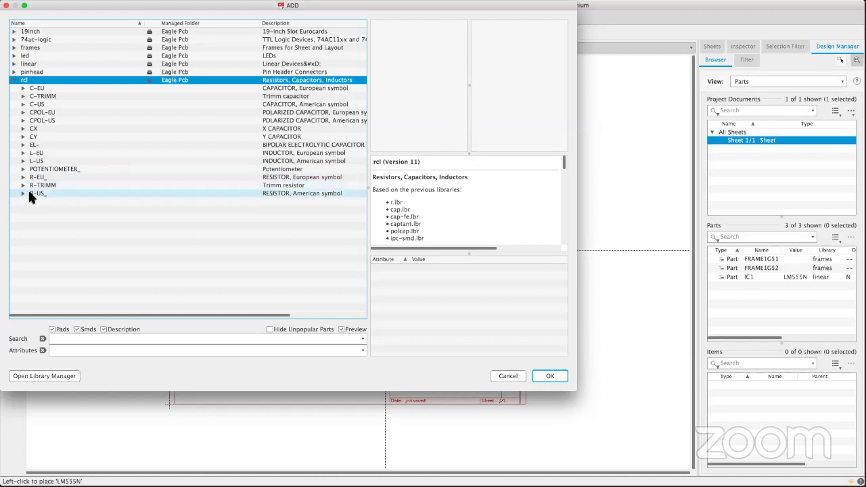
Step: Choose the R-US_R1206 resistor from the American-symbol resistors in the rcl library for placement
left_click(22, 194)
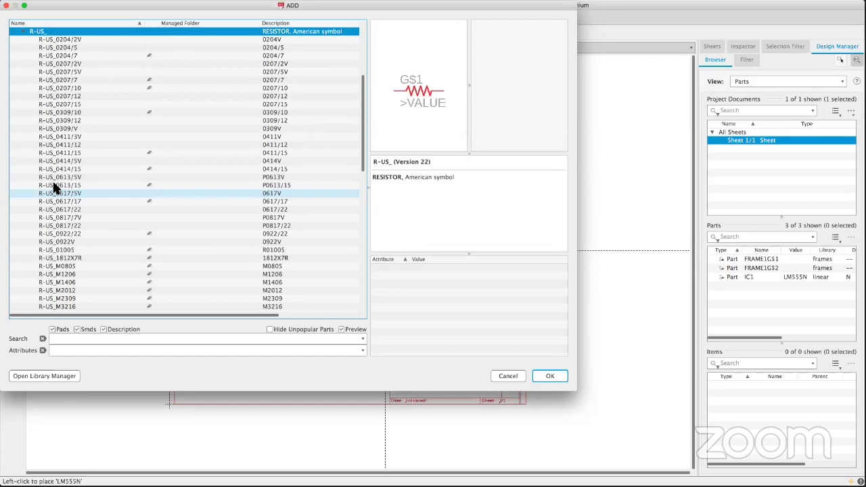
scroll(55, 181, "down", 10)
scroll(58, 184, "down", 6)
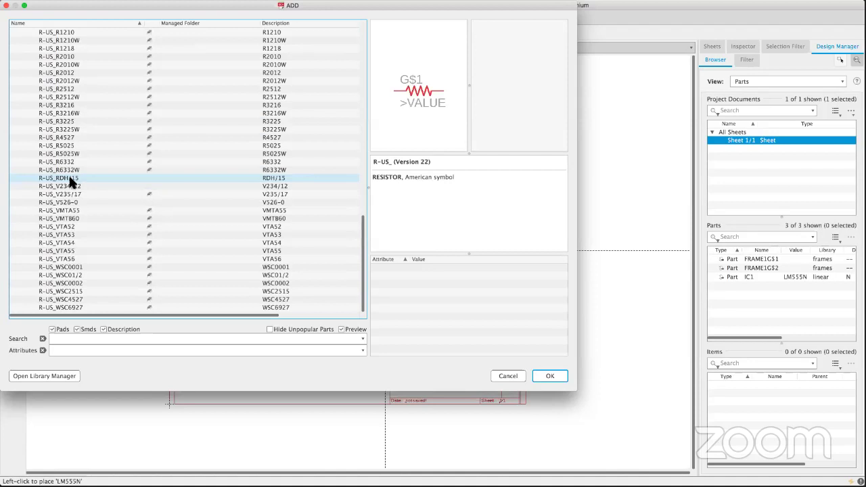
scroll(71, 182, "up", 2)
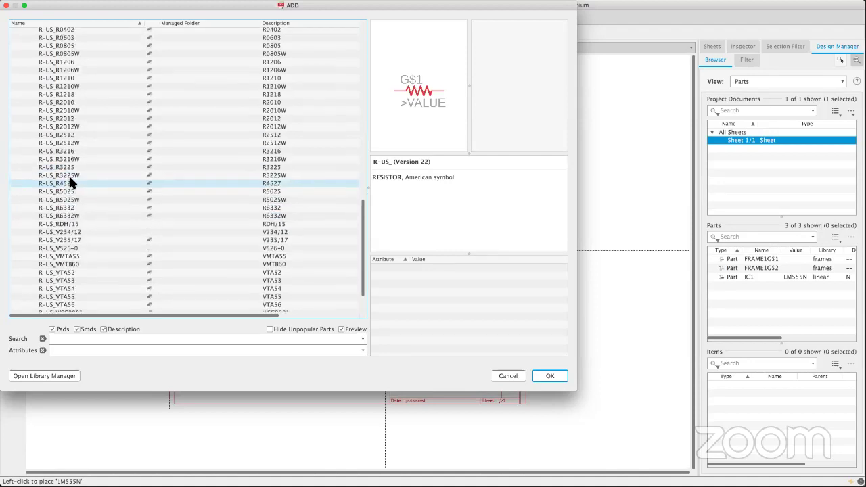
left_click(63, 62)
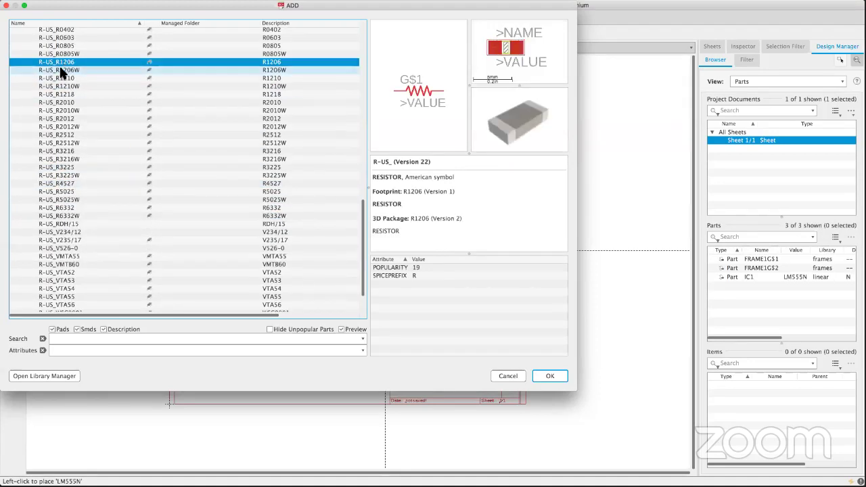
scroll(66, 85, "up", 5)
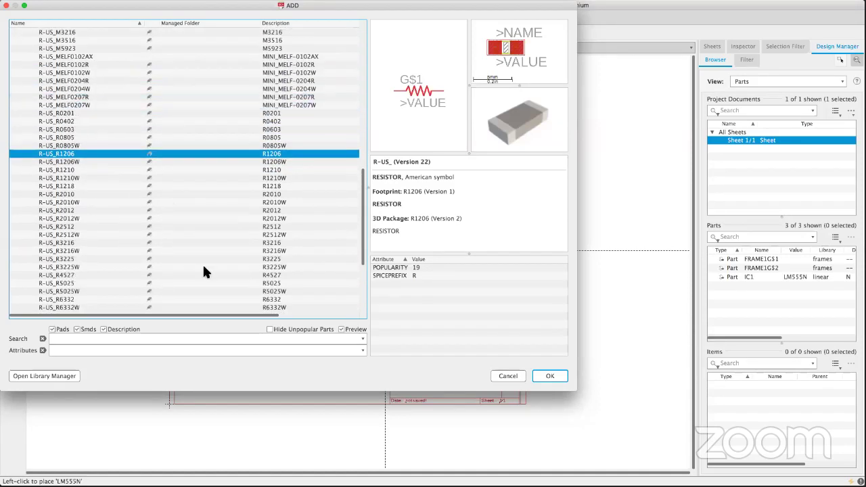
left_click(552, 371)
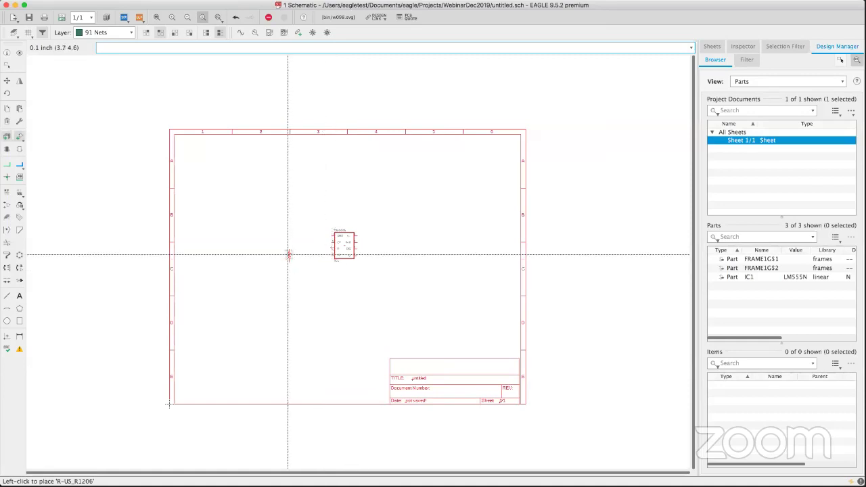
Step: Place four R-US_R1206 resistors on the sheet, two stacked on the left side of the LM555N and two on its right
left_click(288, 245)
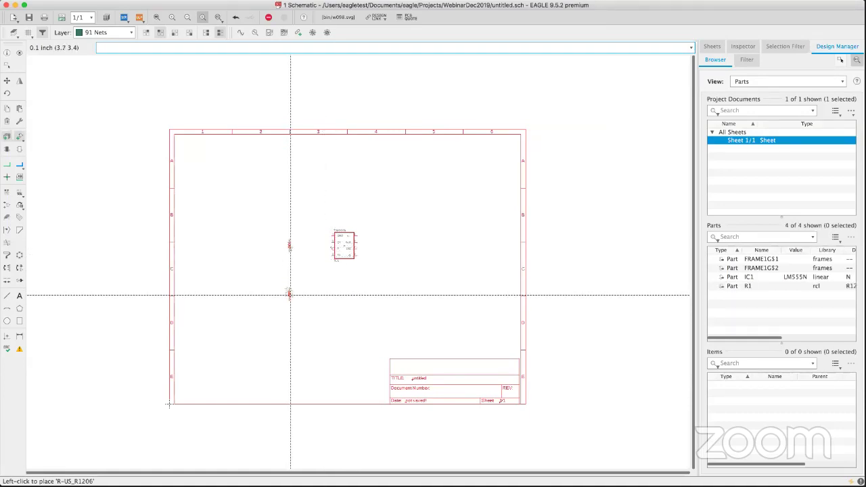
left_click(289, 293)
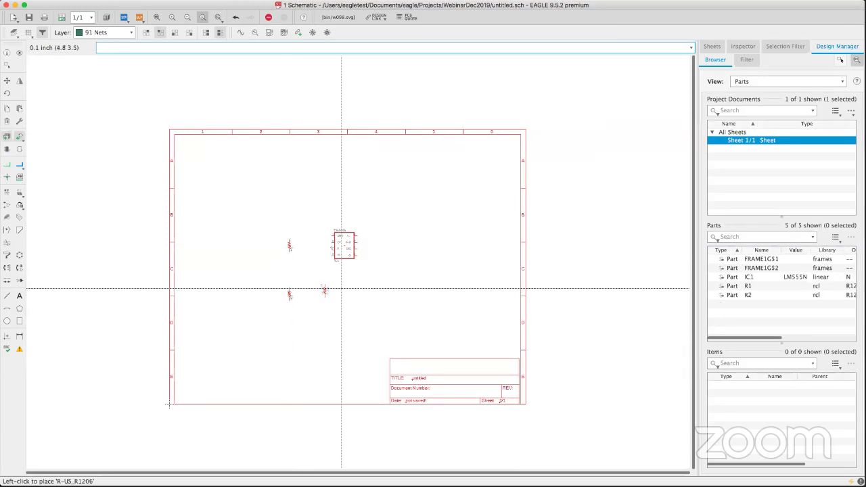
left_click(400, 225)
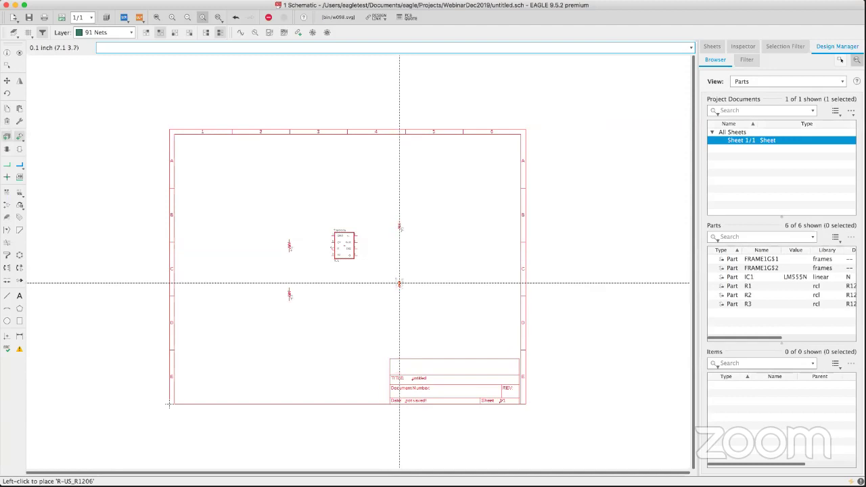
left_click(399, 283)
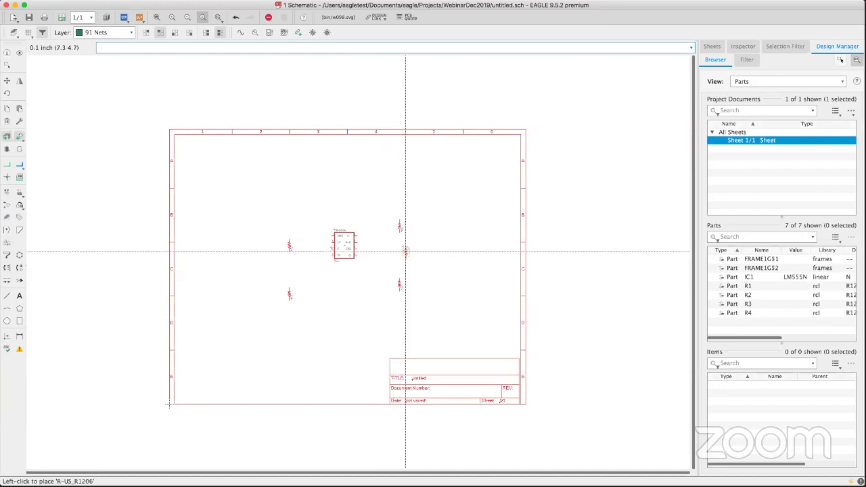
scroll(402, 228, "up", 5)
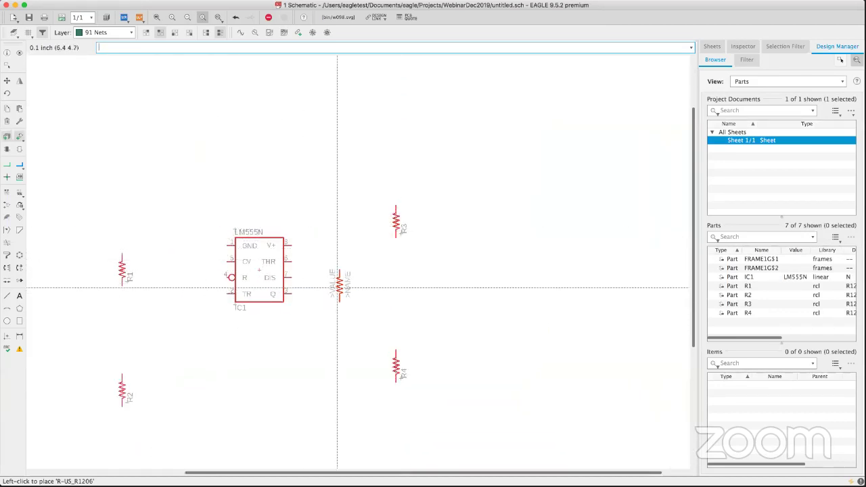
scroll(258, 262, "down", 3)
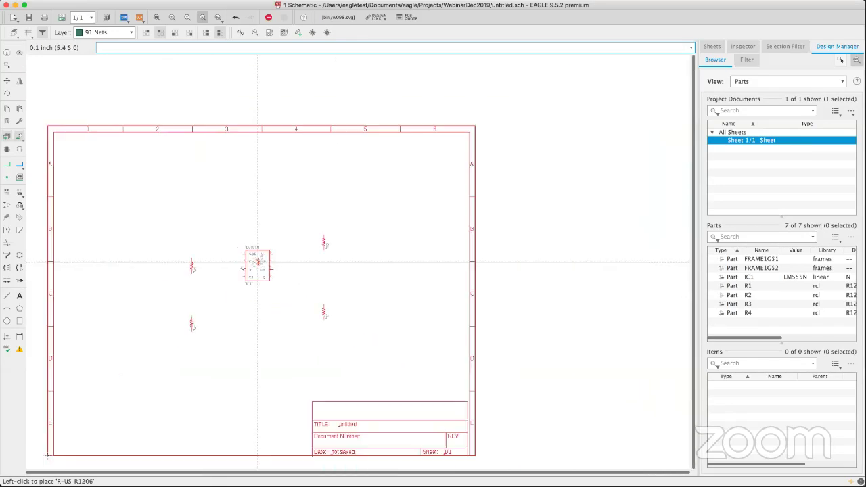
key("Escape")
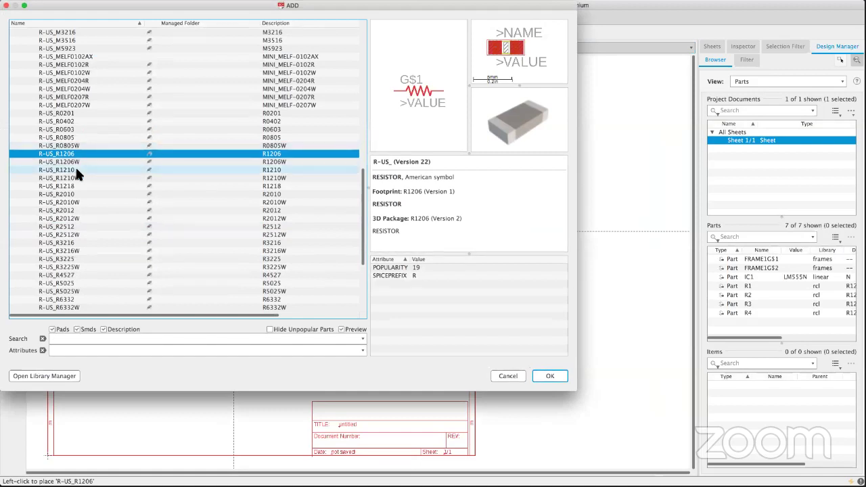
Step: Collapse the R-US_ resistors and choose the C-USC1206K capacitor from the C-US group in the rcl library for placement
scroll(75, 166, "up", 10)
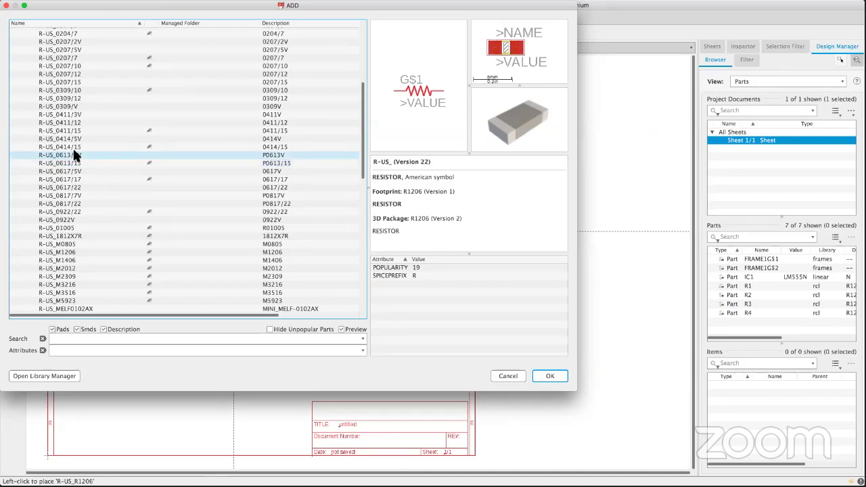
scroll(57, 125, "up", 3)
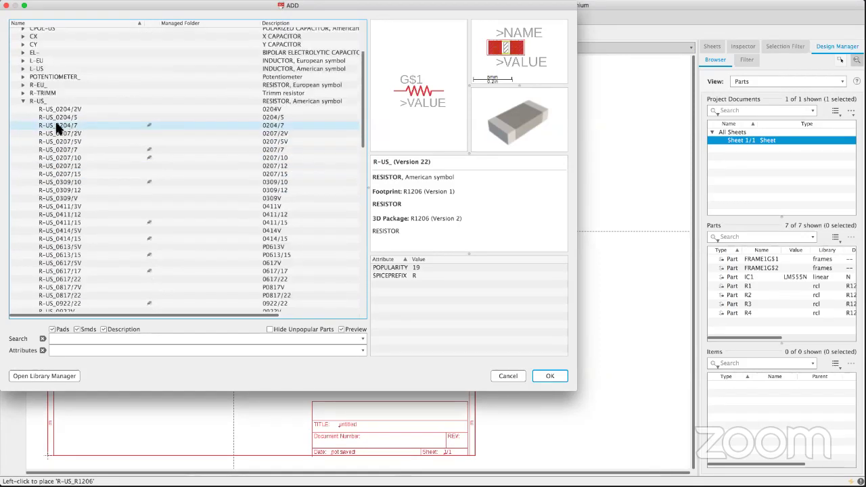
left_click(22, 98)
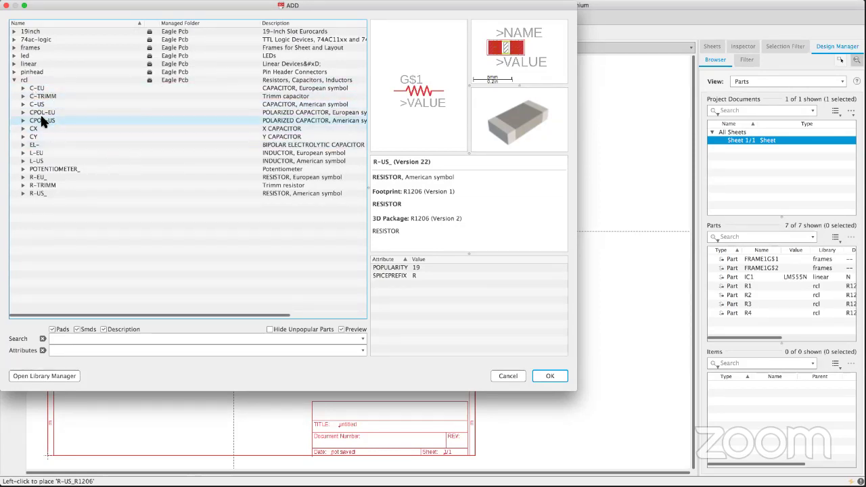
left_click(22, 105)
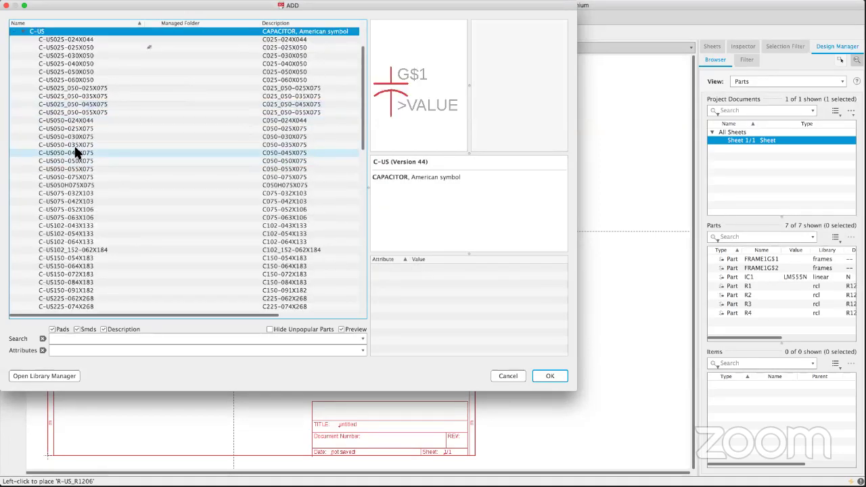
scroll(74, 147, "down", 2)
scroll(75, 149, "down", 10)
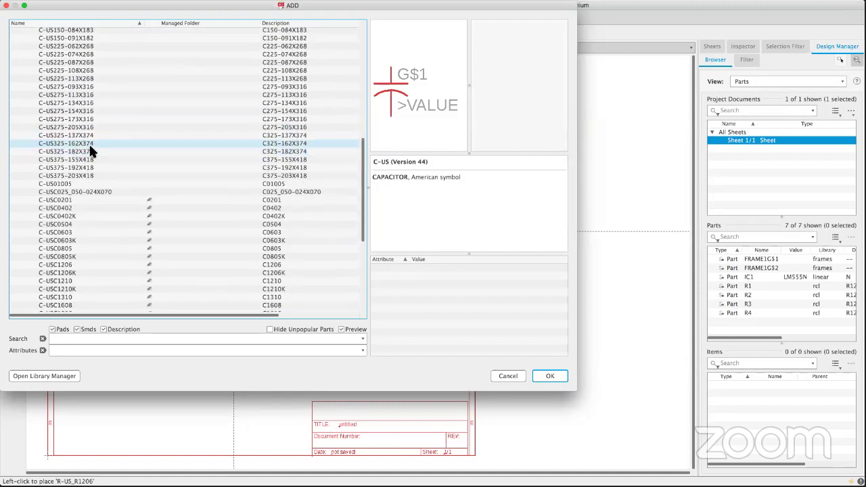
scroll(88, 227, "down", 3)
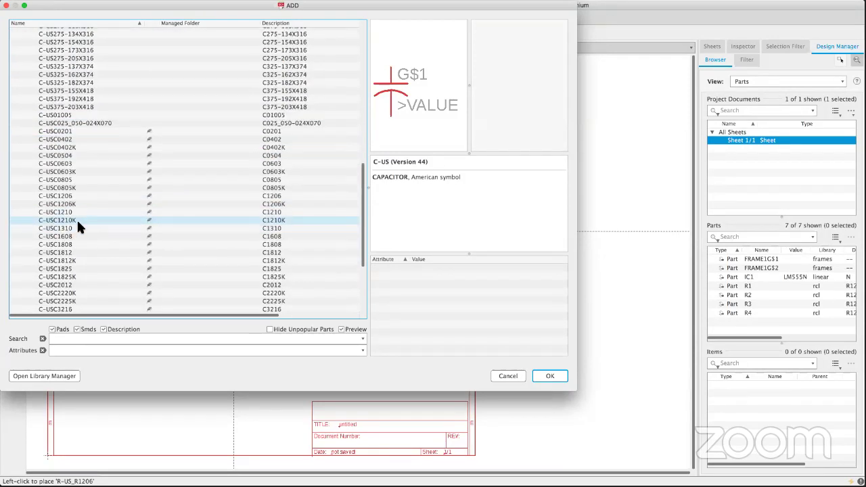
left_click(107, 204)
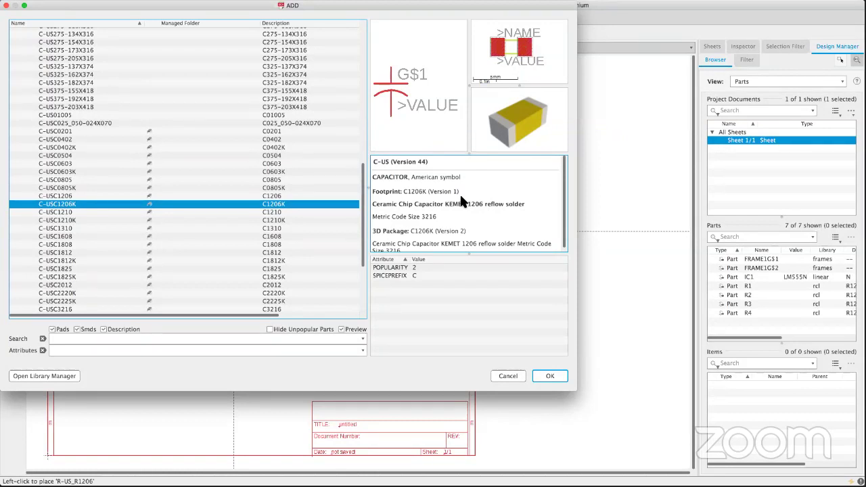
left_click(549, 378)
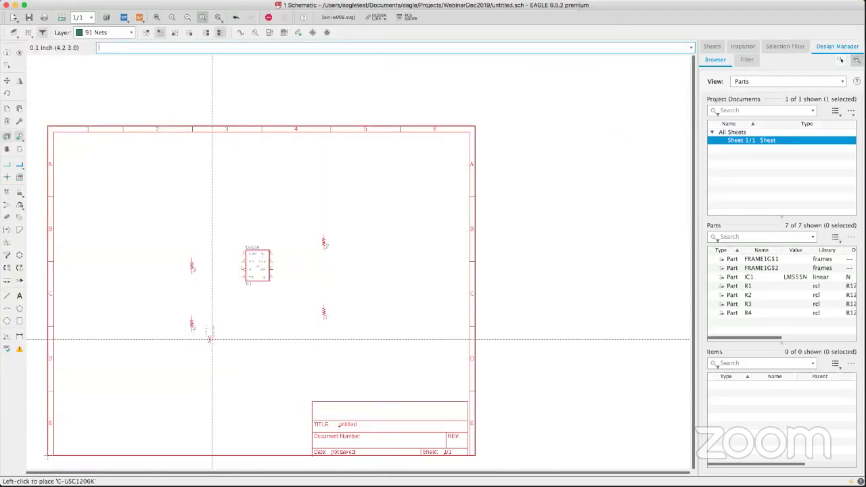
Step: Place two C-USC1206K capacitors, one below the lower-left resistor and one above and to the left of the LM555N
right_click(234, 331)
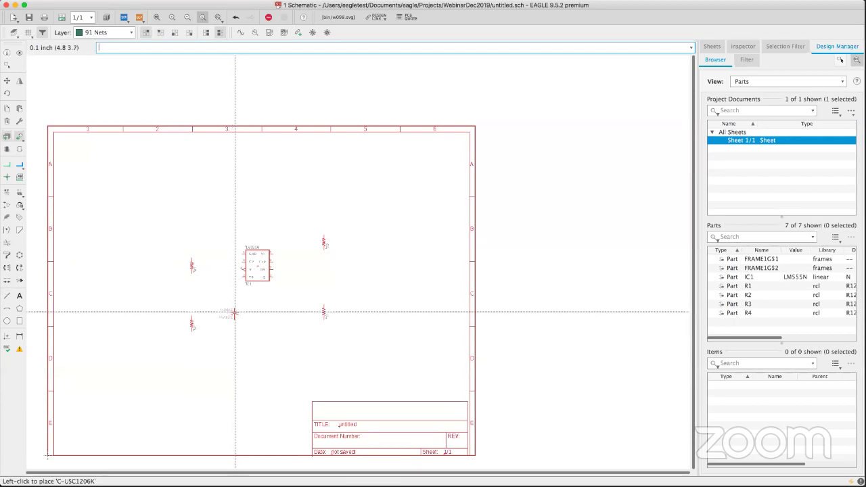
left_click(194, 359)
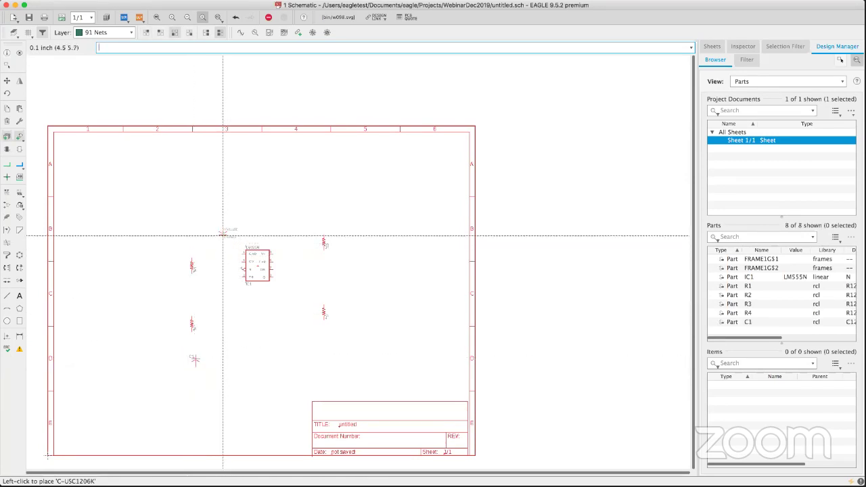
left_click(222, 236)
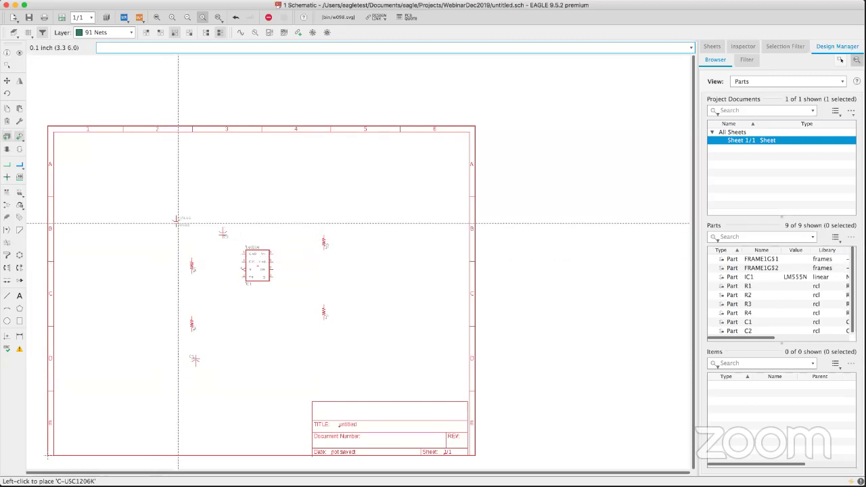
key("Escape")
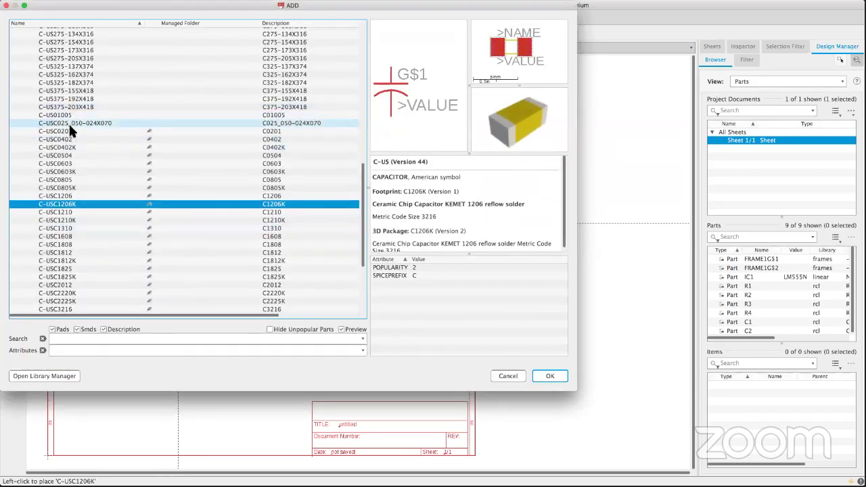
Step: Choose the LED5MM part from the LED group in the led library for placement
scroll(68, 121, "up", 15)
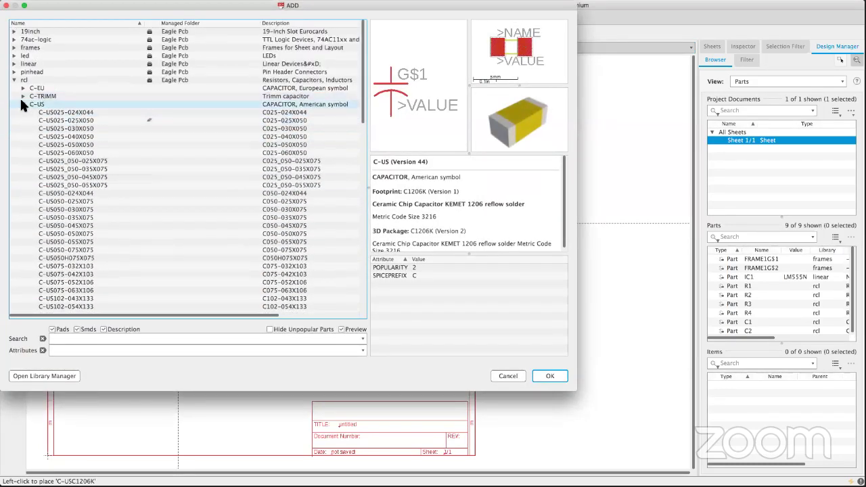
left_click(13, 57)
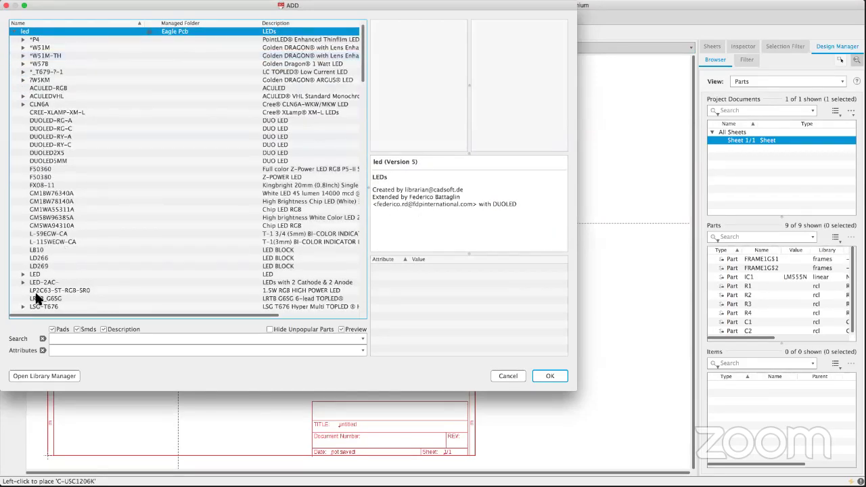
left_click(22, 274)
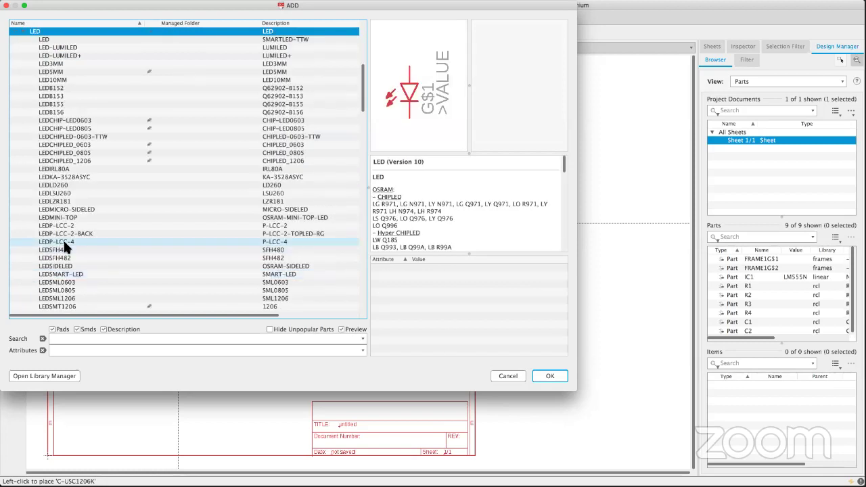
left_click(60, 72)
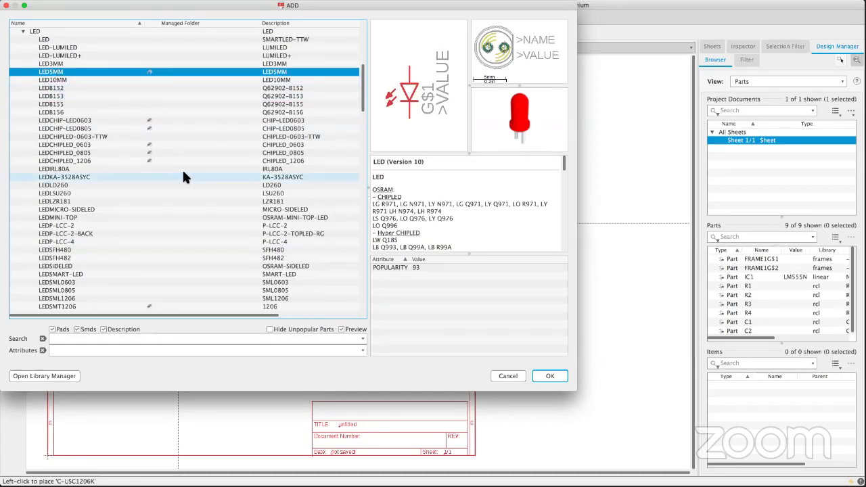
left_click(548, 376)
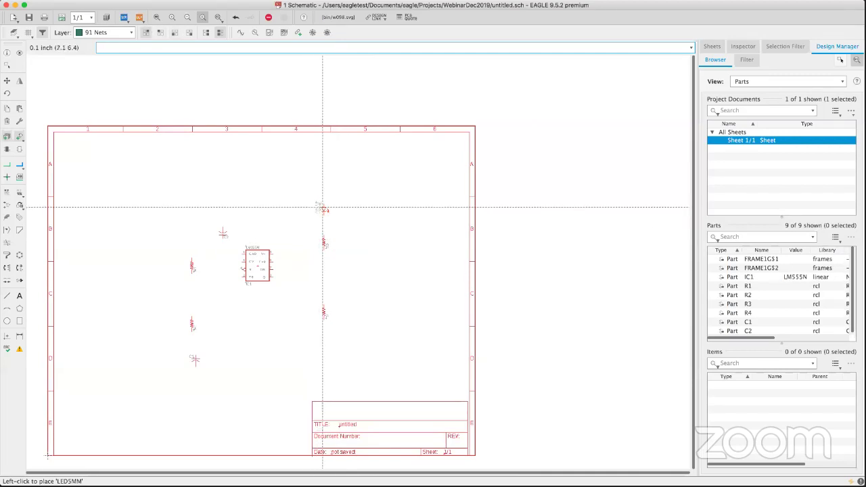
Step: Place two LED5MM parts, one above the upper resistor and one below the lower resistor to the right of the LM555N
left_click(322, 208)
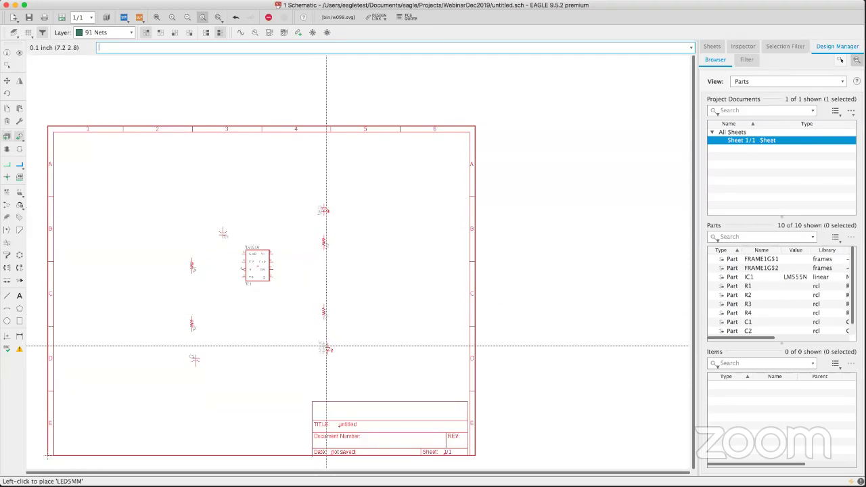
left_click(328, 348)
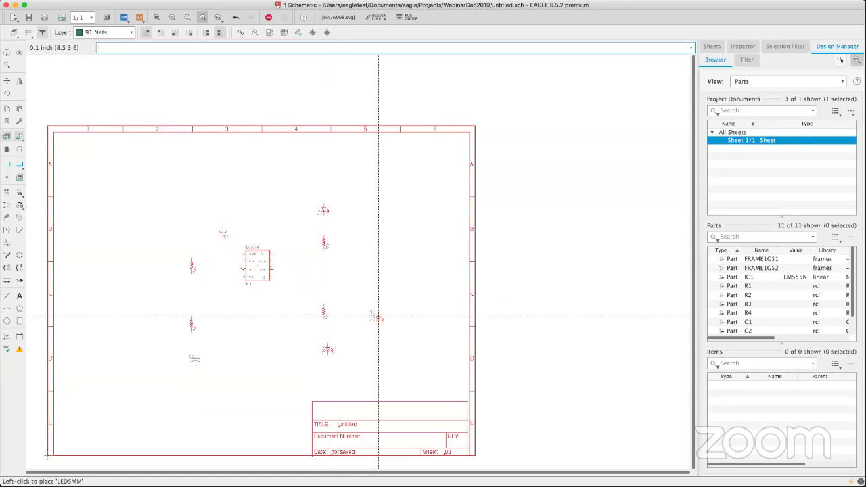
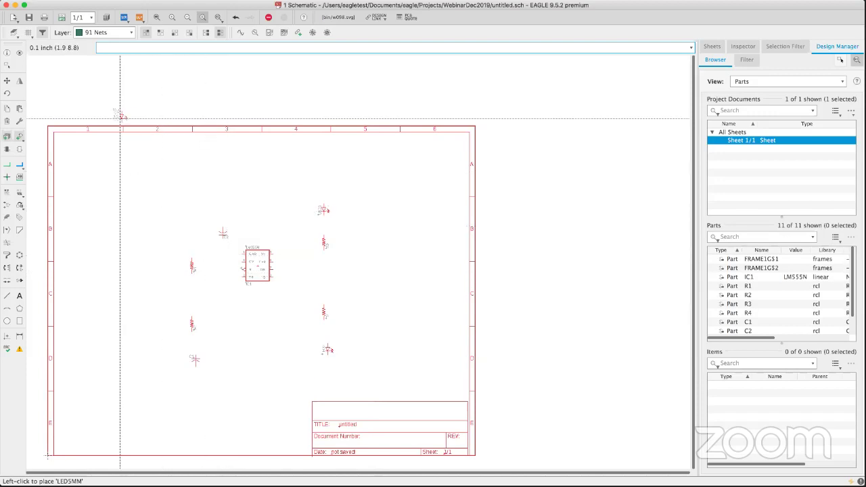
key("Escape")
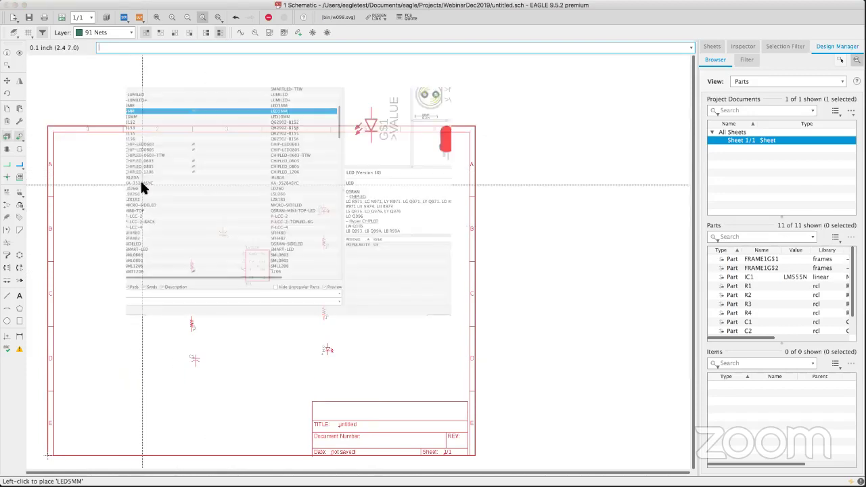
Step: Collapse the LED group and the led library in the part list
left_click(23, 31)
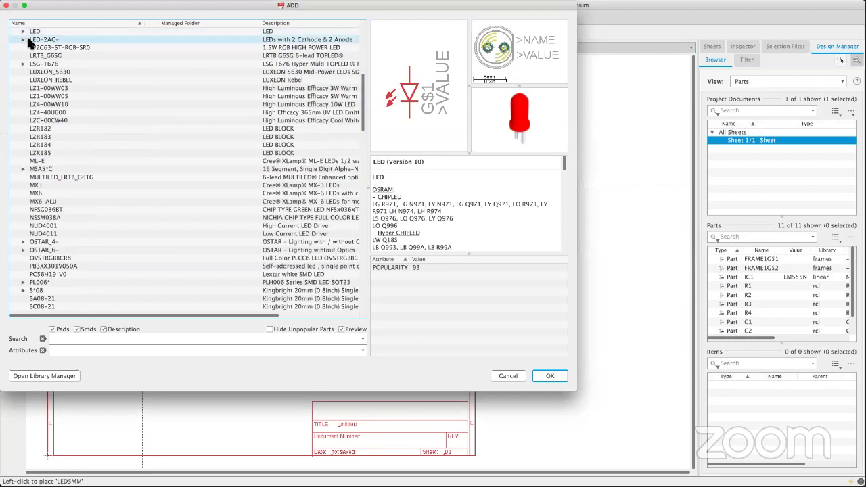
scroll(34, 76, "up", 10)
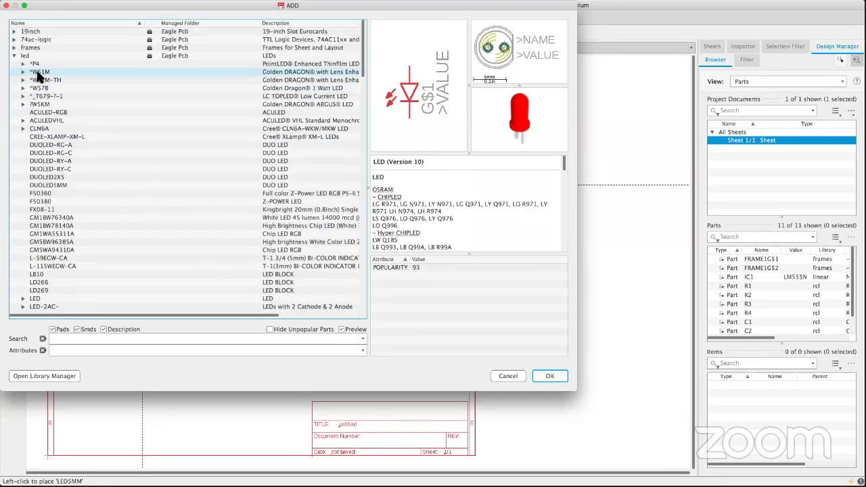
left_click(14, 56)
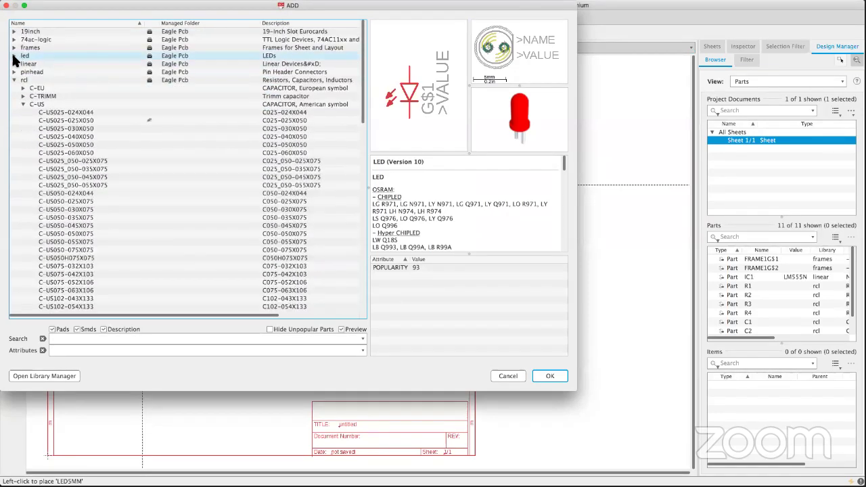
Step: Choose the straight PINHD-1X2 header from the PINHD-1X2 group in the pinhead library for placement
left_click(14, 72)
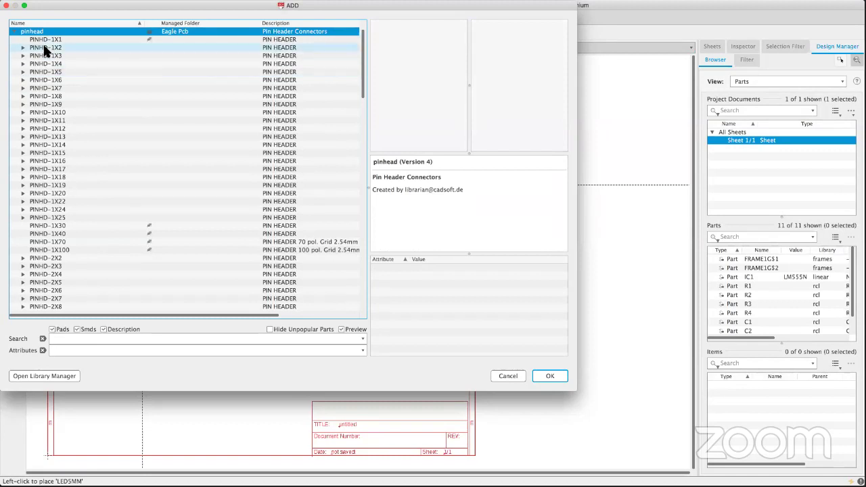
left_click(22, 49)
left_click(22, 48)
left_click(54, 57)
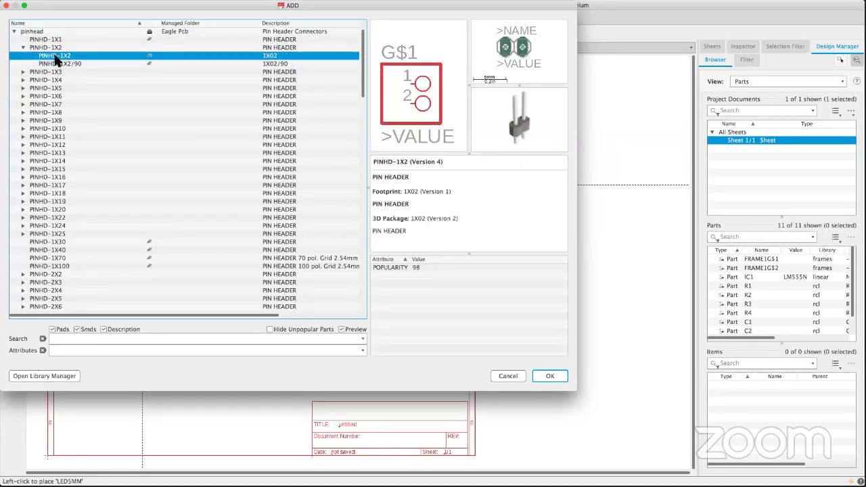
left_click(57, 64)
left_click(57, 57)
left_click(550, 377)
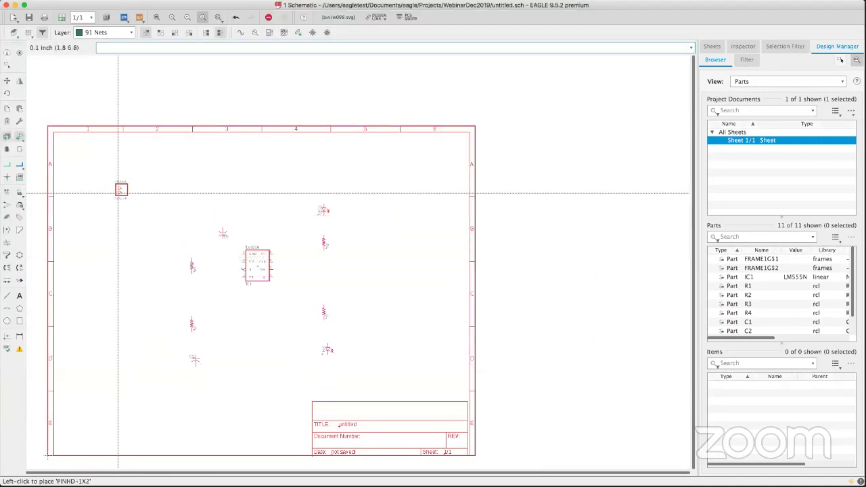
Step: Place one PINHD-1X2 header in the upper-left area of the frame and end part placement
left_click(117, 203)
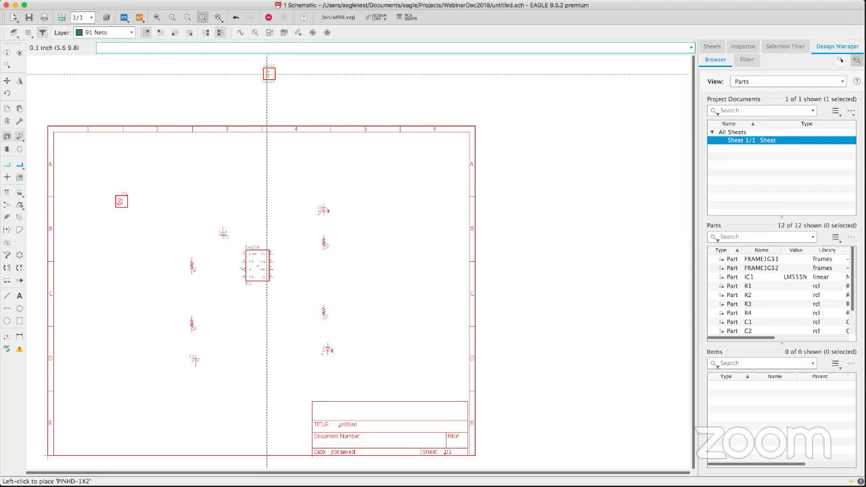
left_click(269, 20)
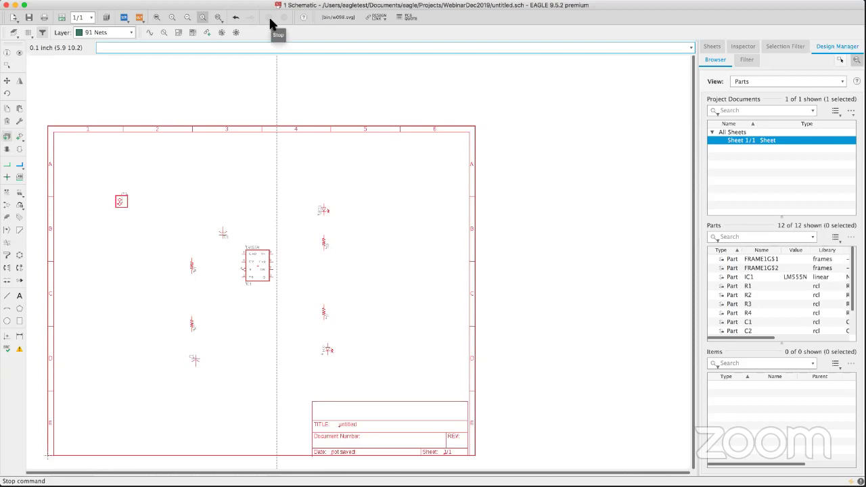
left_click(156, 18)
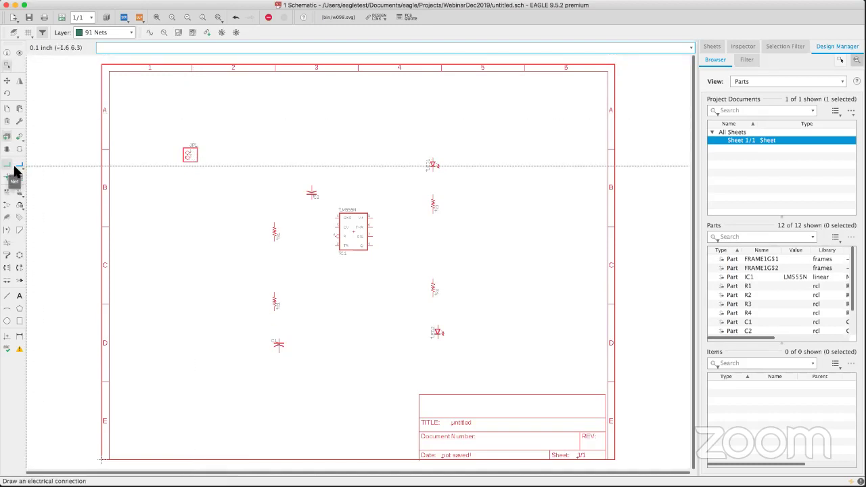
left_click_drag(101, 257, 8, 169)
mouse_move(148, 76)
left_mouse_down()
mouse_move(38, 137)
mouse_move(13, 164)
left_mouse_up()
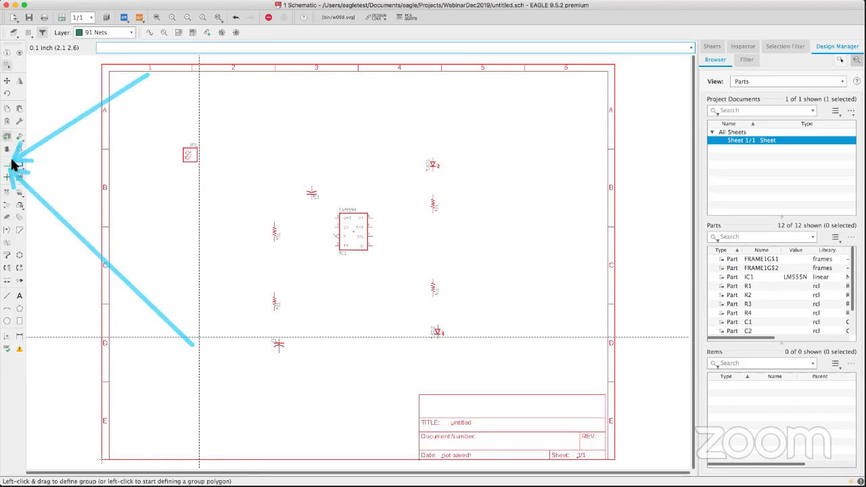
left_click_drag(144, 158, 148, 158)
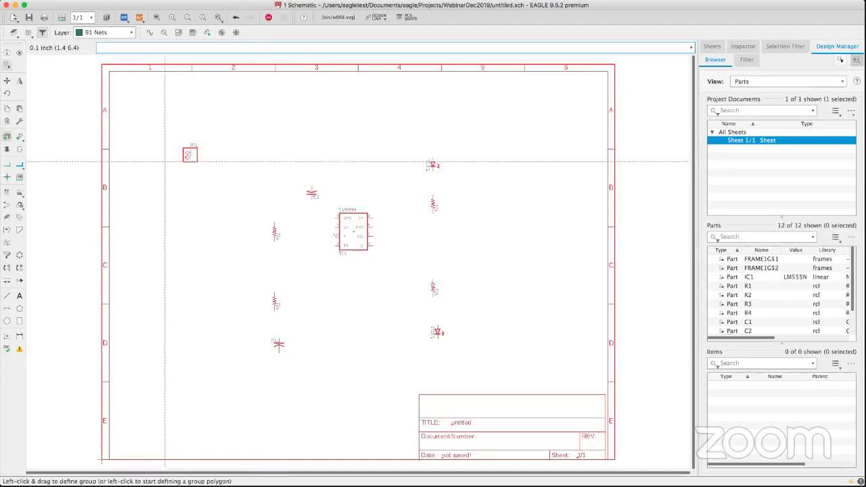
Step: Draw a vertical net connecting the two stacked resistors to the left of the LM555N
left_click(7, 164)
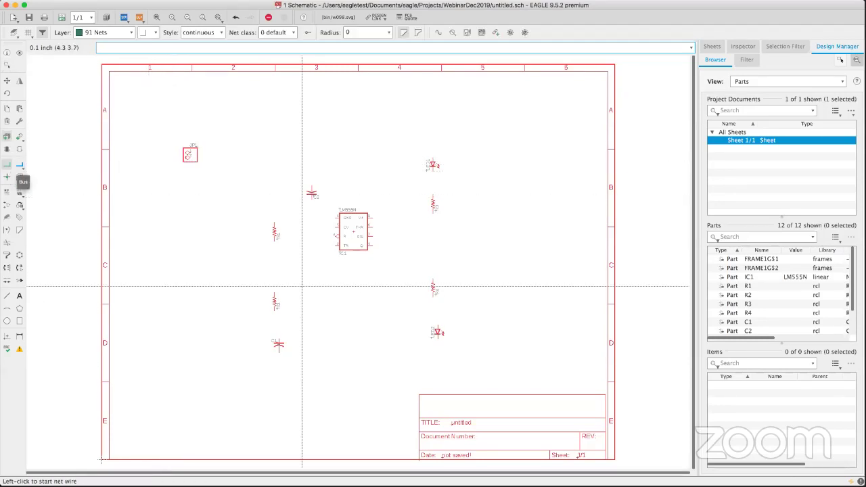
left_click(274, 237)
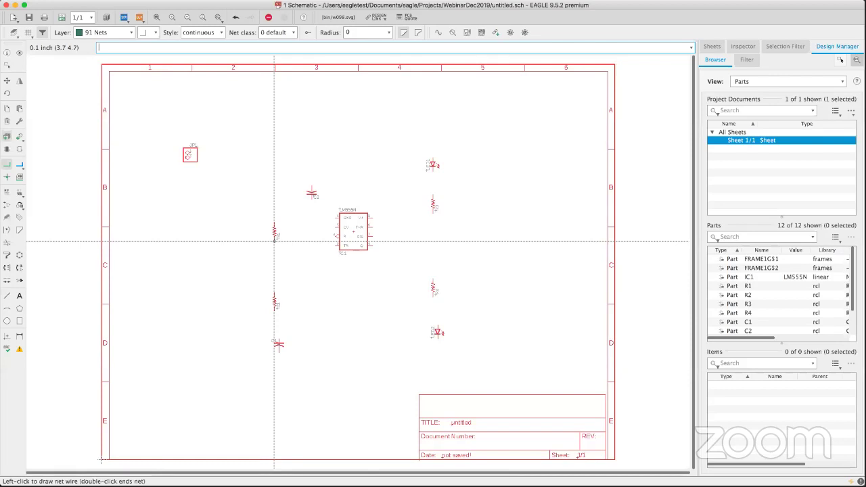
left_click(274, 302)
key("Escape")
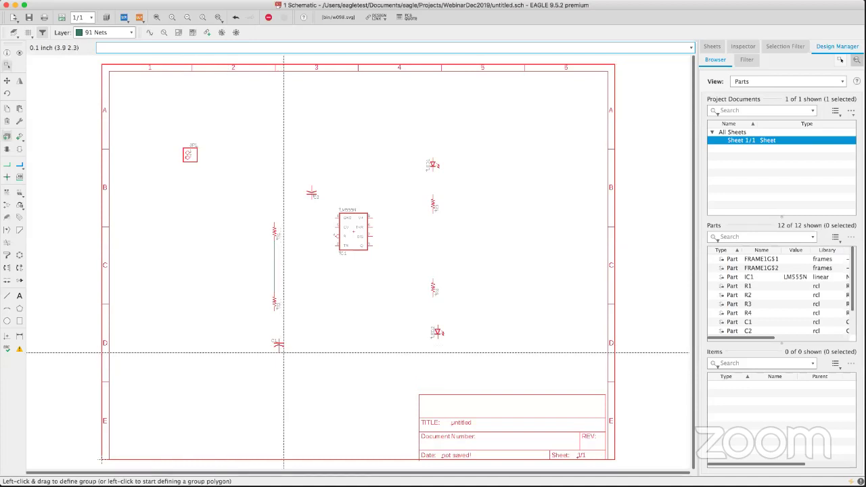
Step: Move capacitor C1 slightly left so it lines up directly beneath resistor R2
left_click(279, 343)
left_click(279, 343)
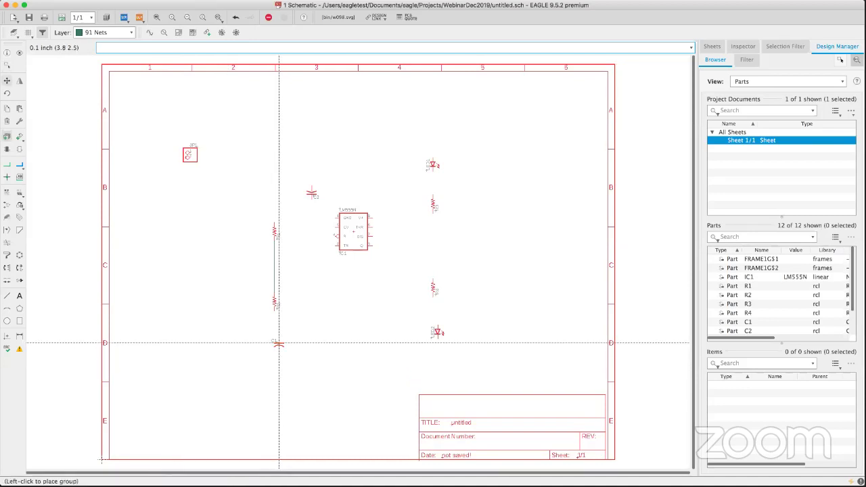
left_click(274, 344)
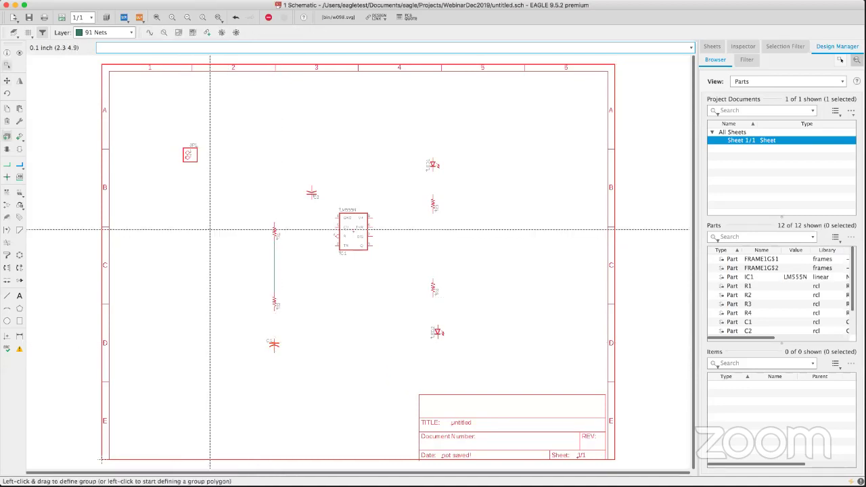
Step: Draw a net from the lower pin of resistor R2 to the upper pin of capacitor C1
left_click(8, 166)
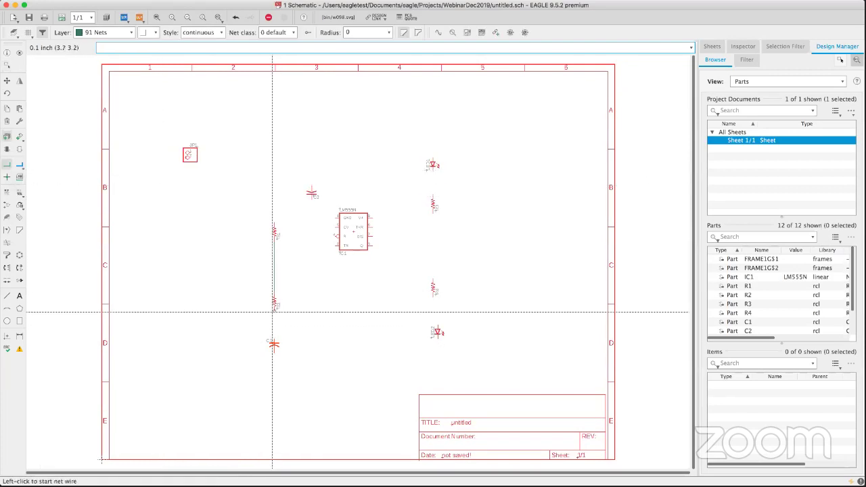
scroll(272, 312, "down", 4)
scroll(274, 312, "up", 2)
scroll(275, 312, "up", 6)
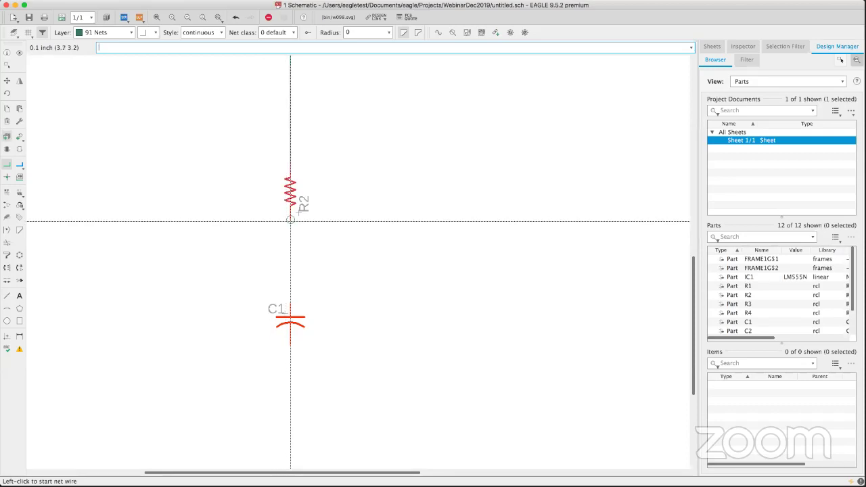
left_click(290, 219)
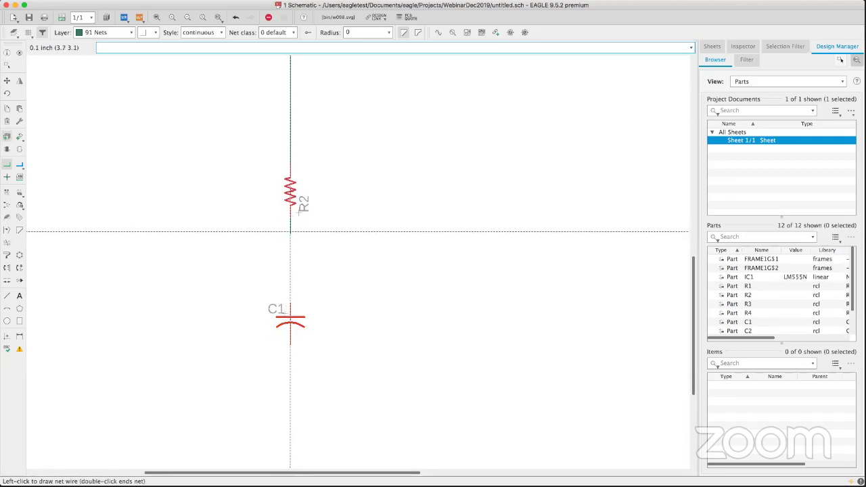
left_click(290, 302)
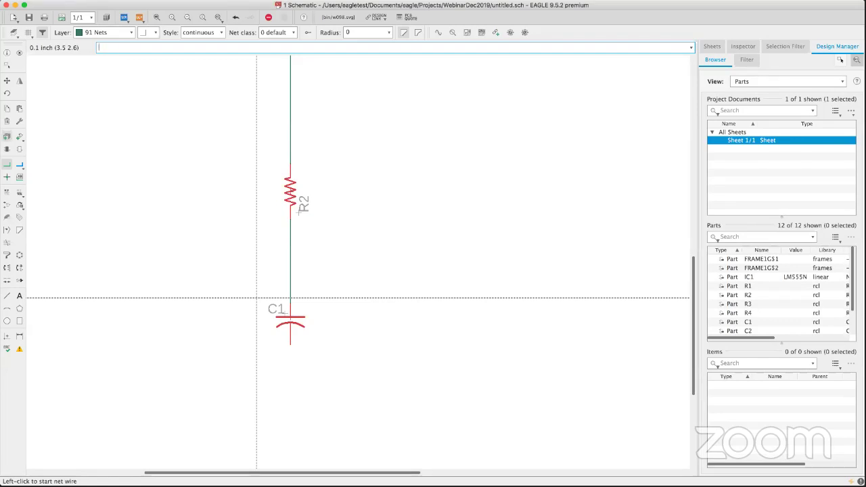
Step: Make layer 93 Pins visible in the schematic's layer settings
left_click(11, 34)
left_click_drag(42, 9, 94, 58)
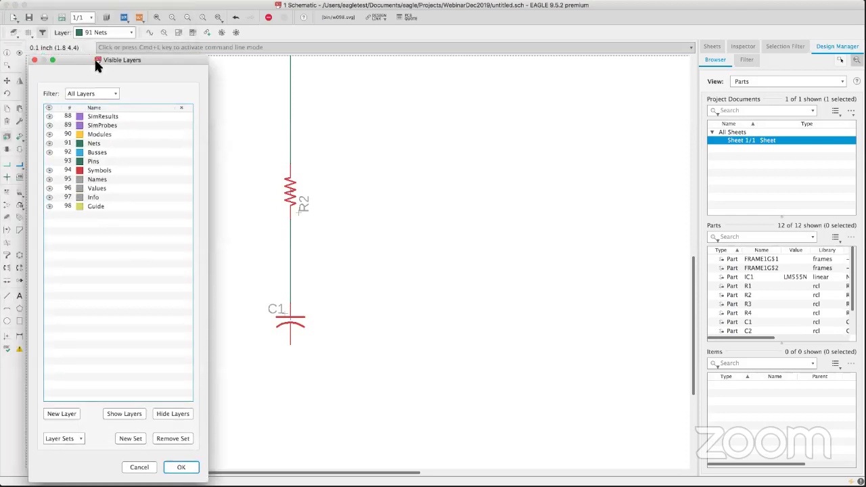
left_click(48, 160)
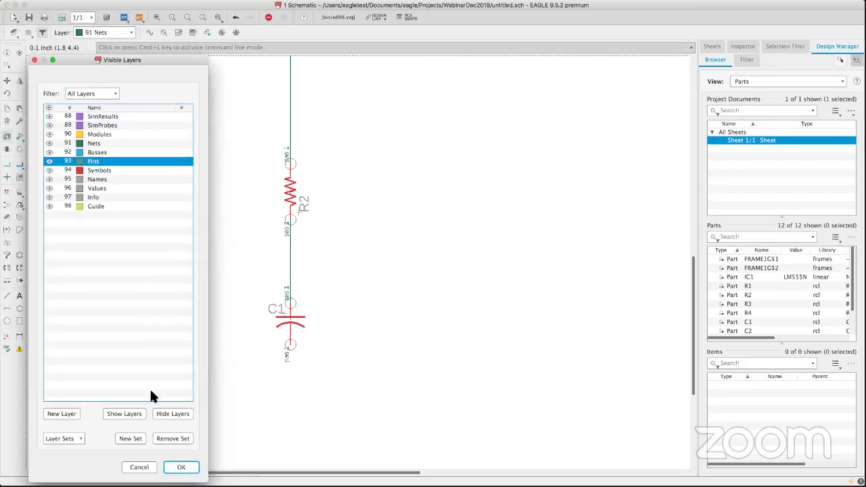
left_click(182, 467)
scroll(300, 334, "up", 3)
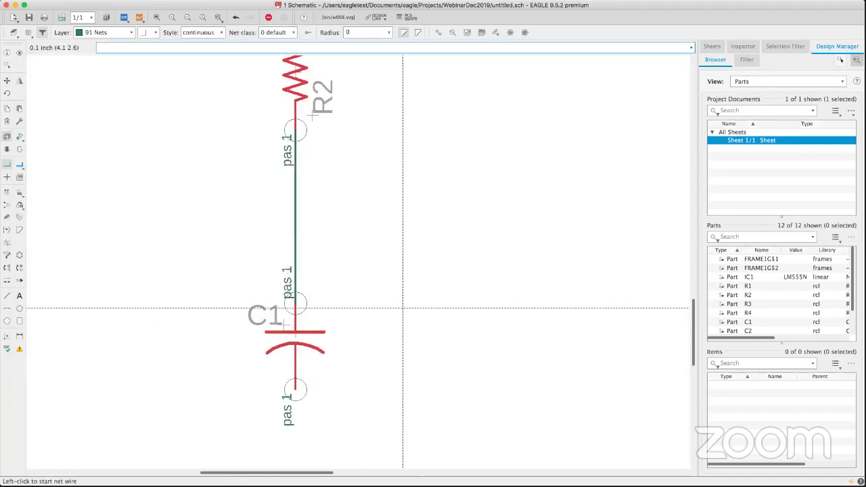
Step: Examine the pin connection points on capacitor C1 and the net wires linking R1, R2 and C1
left_click_drag(317, 288, 308, 294)
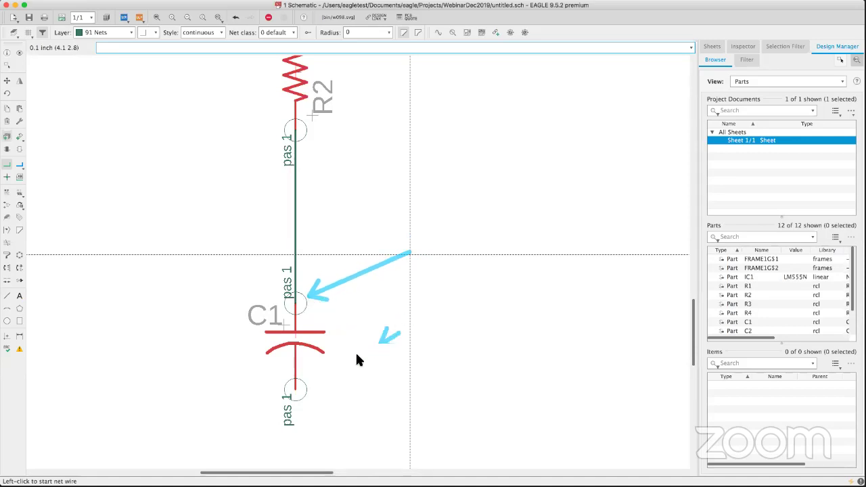
left_click_drag(309, 372, 307, 382)
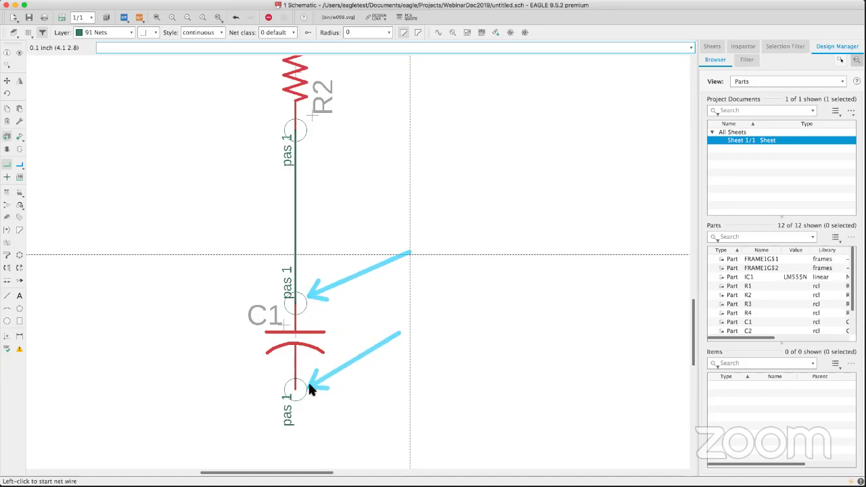
scroll(373, 339, "up", 4)
scroll(380, 335, "down", 4)
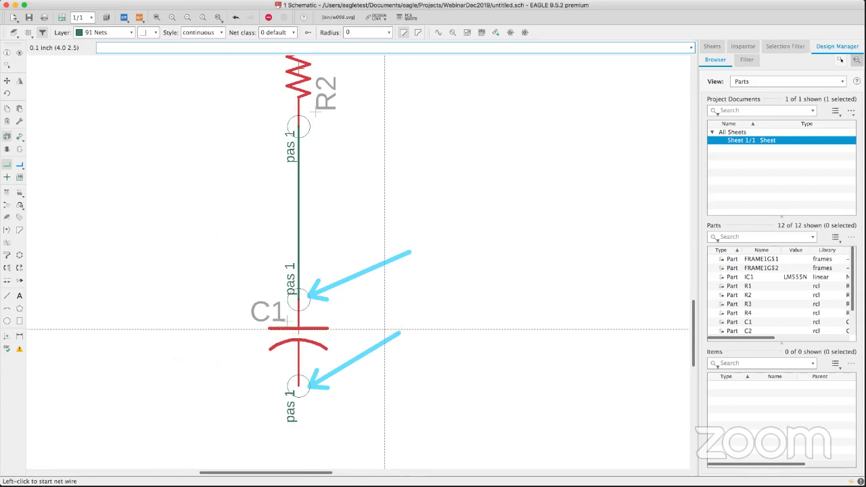
scroll(381, 333, "down", 3)
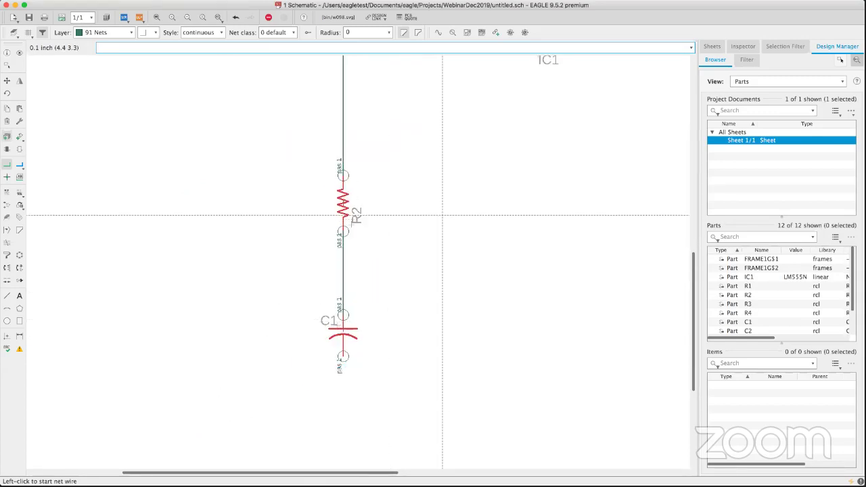
scroll(386, 224, "down", 3)
scroll(354, 224, "up", 3)
scroll(354, 309, "down", 5)
scroll(374, 215, "up", 3)
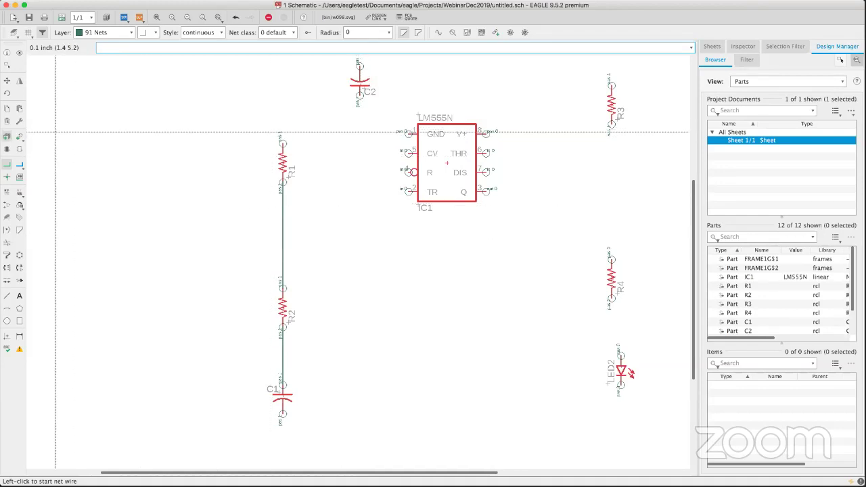
Step: Hide layer 93 Pins in the schematic's visible layers
left_click(12, 33)
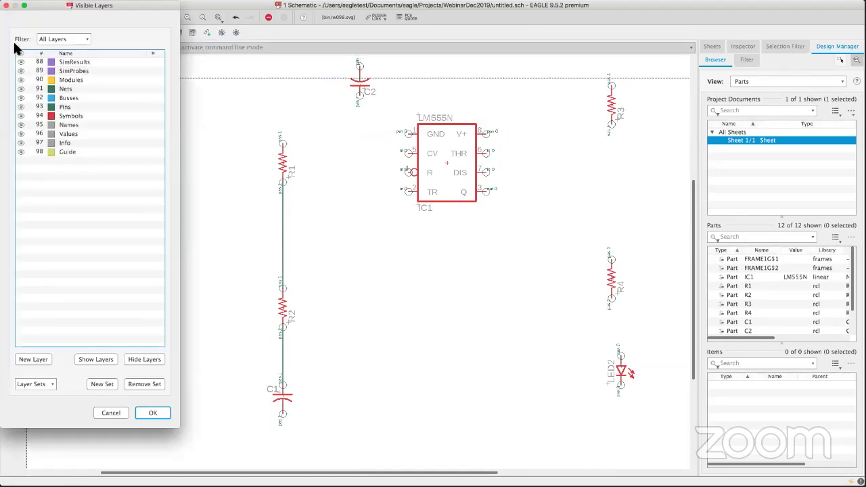
left_click(21, 107)
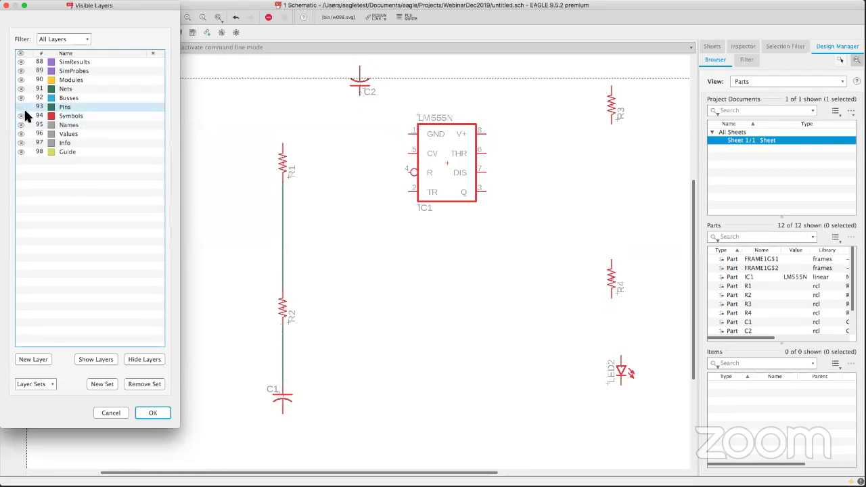
left_click(153, 413)
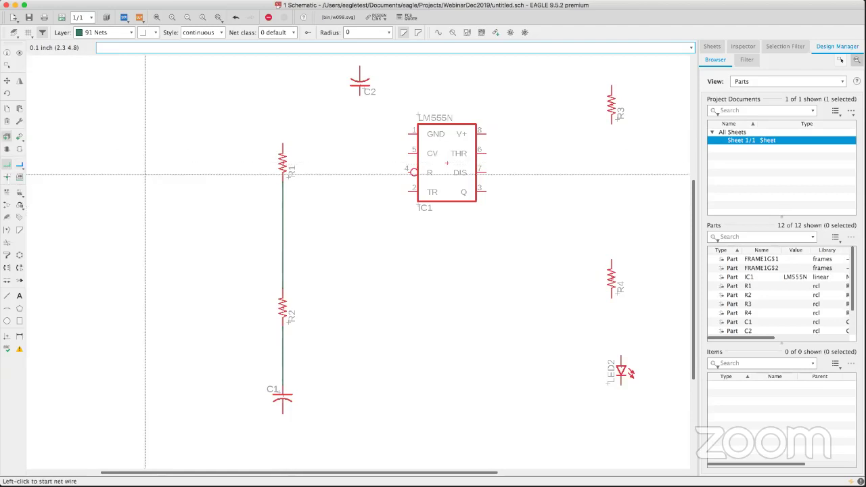
Step: Draw a net from the LM555N's DIS pin (7) around below the chip to the wire between R1 and R2
left_click(486, 172)
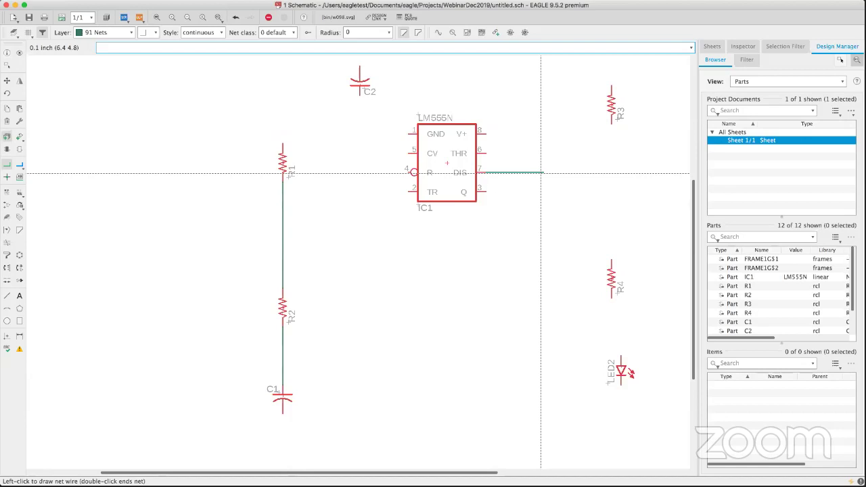
left_click(544, 173)
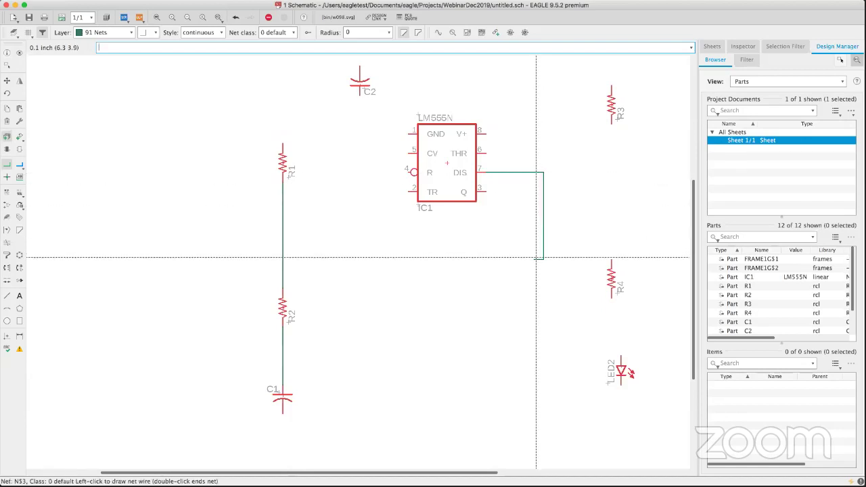
scroll(323, 260, "up", 2)
scroll(322, 259, "down", 1)
scroll(323, 260, "up", 3)
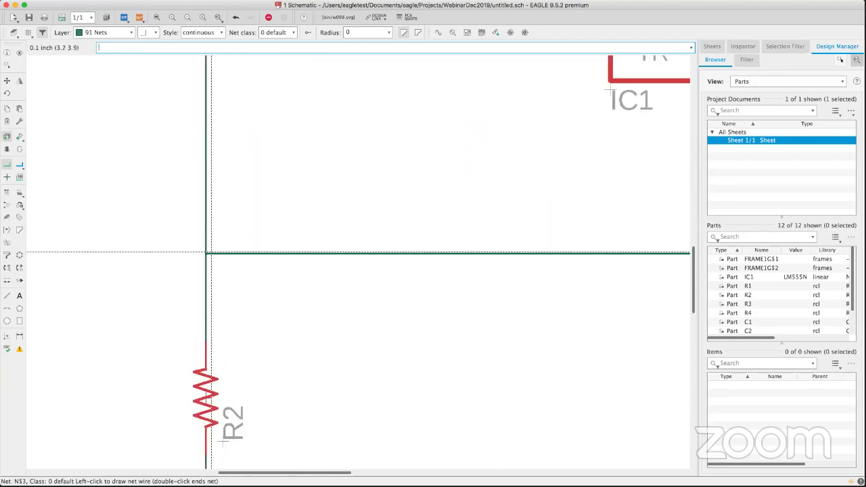
left_click(205, 253)
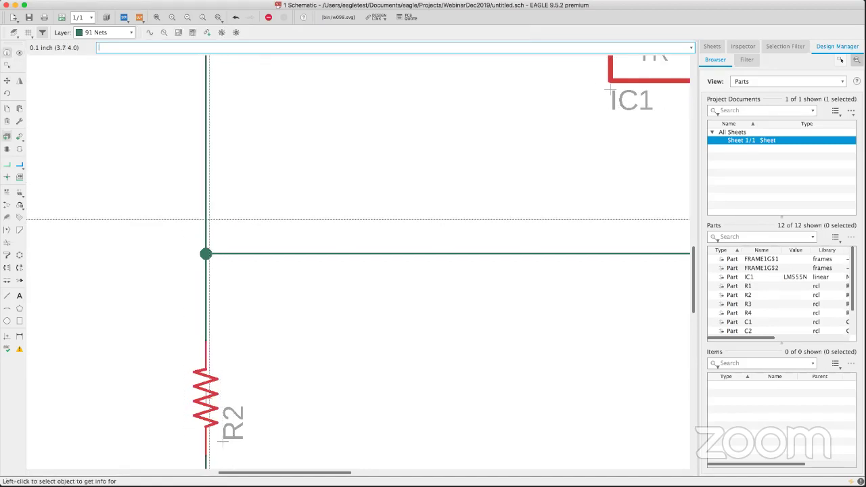
Step: Inspect the properties of the vertical R1–R2 wire and the horizontal wire joined to it, checking their net names
left_click(205, 222)
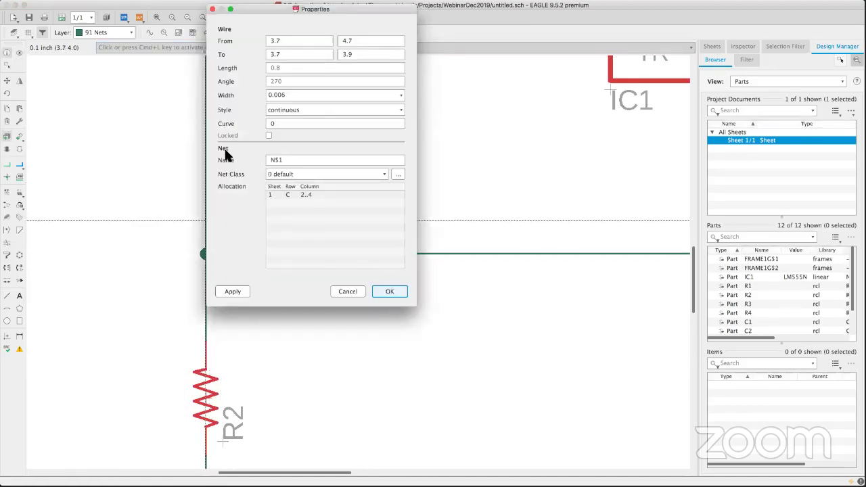
left_click(361, 294)
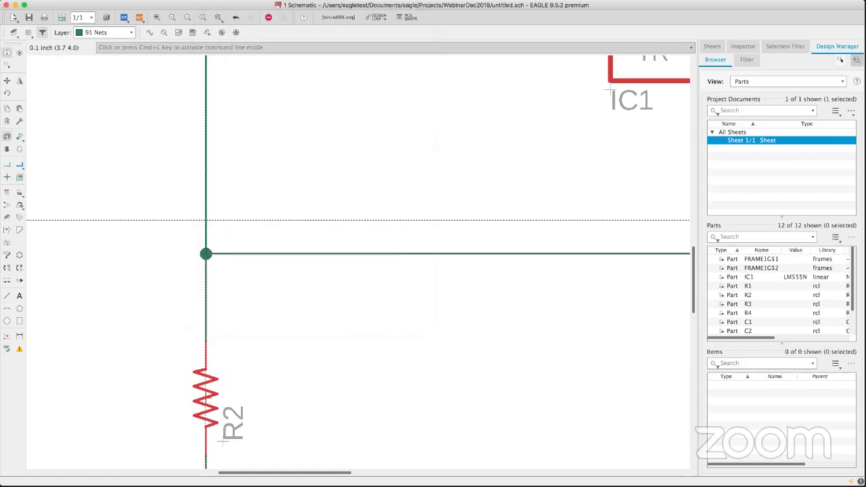
left_click(266, 254)
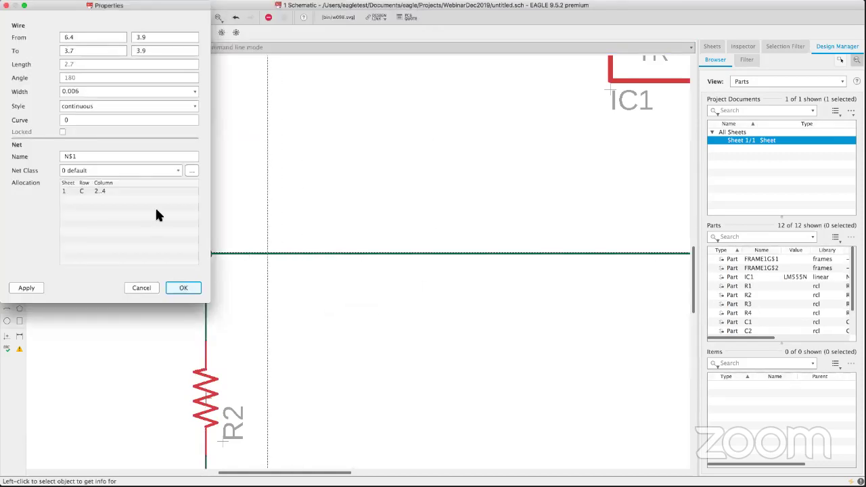
left_click(182, 288)
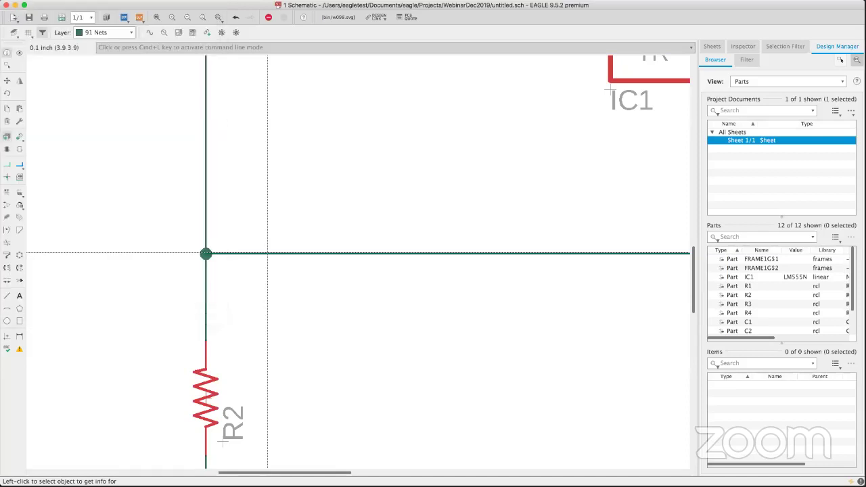
Step: Extend a net wire upward from R1's upper pin and connect the LM555N's R pin (4) to it
scroll(214, 252, "down", 5)
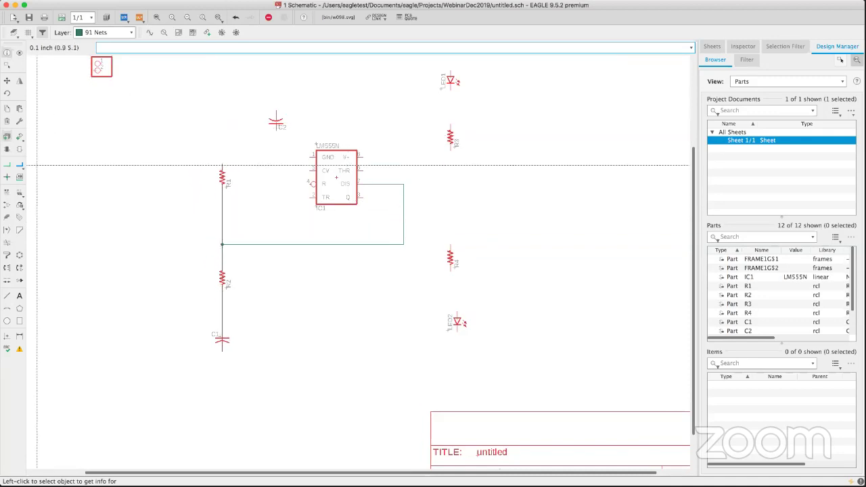
left_click(7, 165)
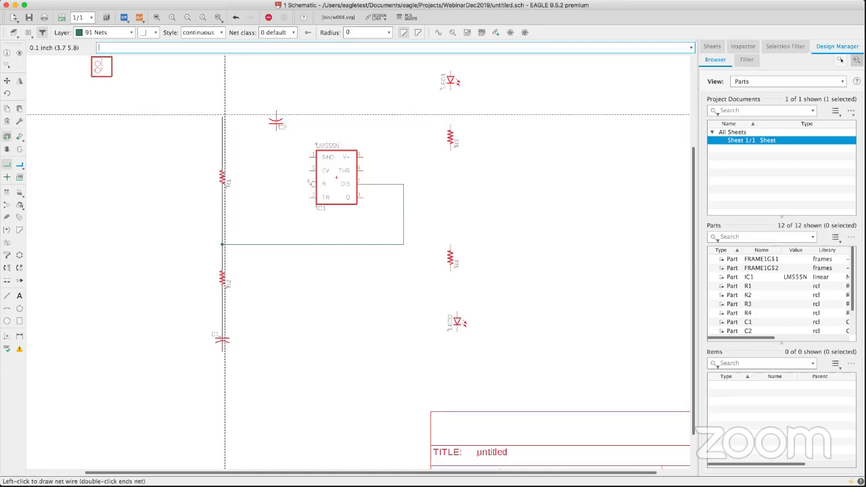
left_click(309, 184)
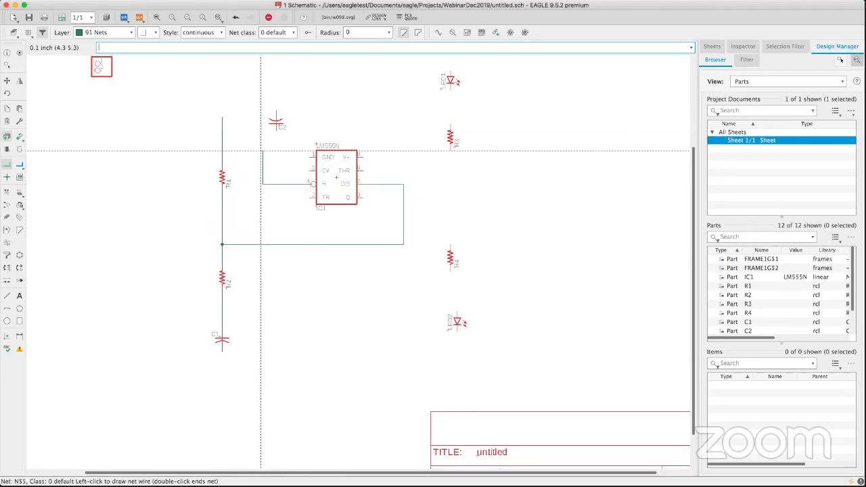
left_click(222, 151)
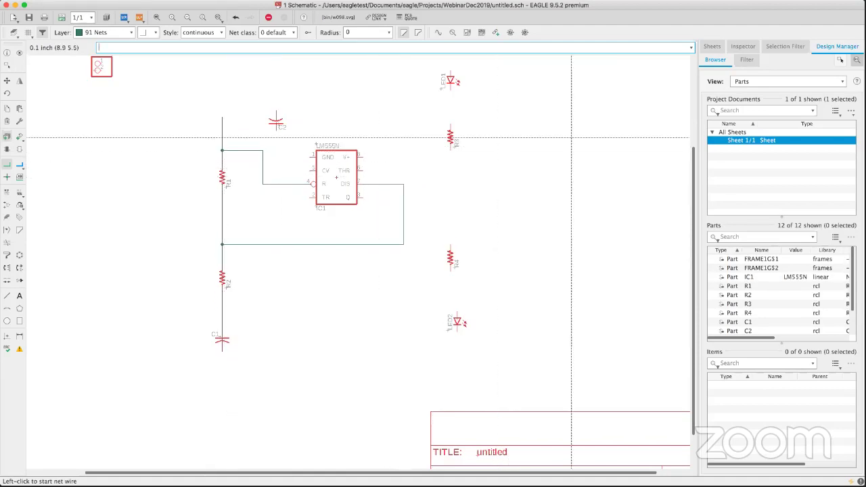
Step: Wire LED1's lower pin to R3 and R3's lower pin to R4 with vertical nets
left_click(452, 89)
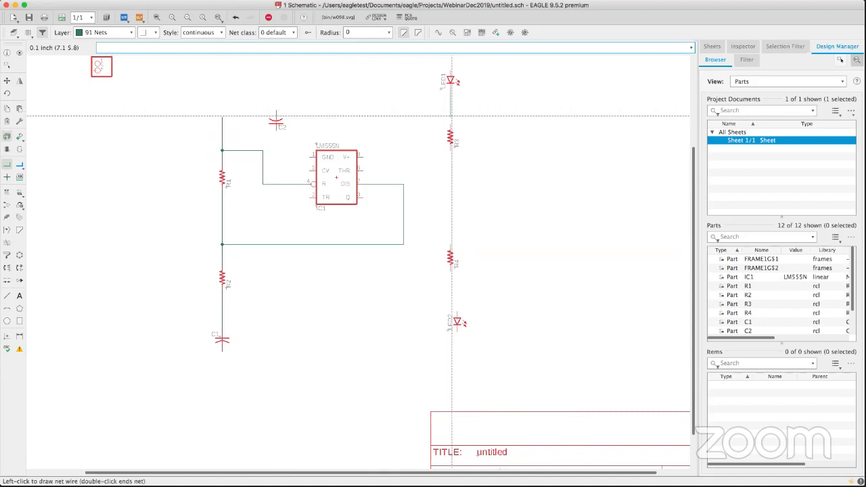
left_click(451, 123)
left_click(451, 151)
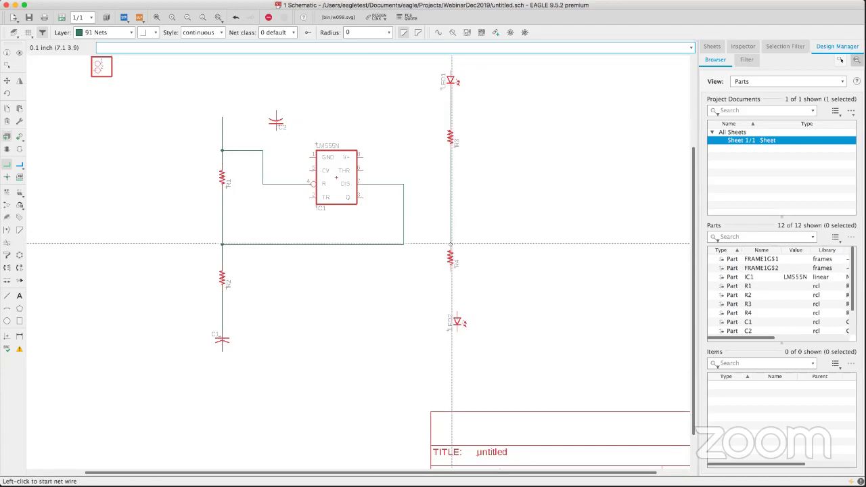
Step: Align LED2 directly below R4 and connect R4's lower pin to LED2's upper pin with a straight net
left_click(452, 270)
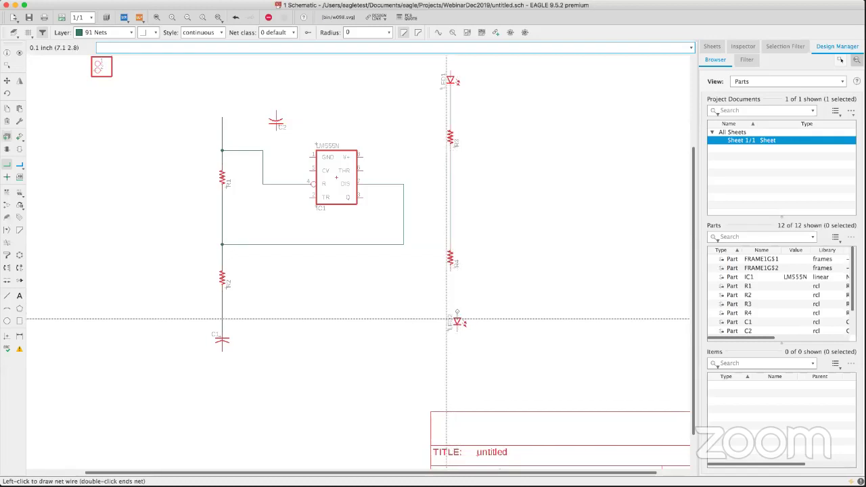
key("Escape")
key("Escape")
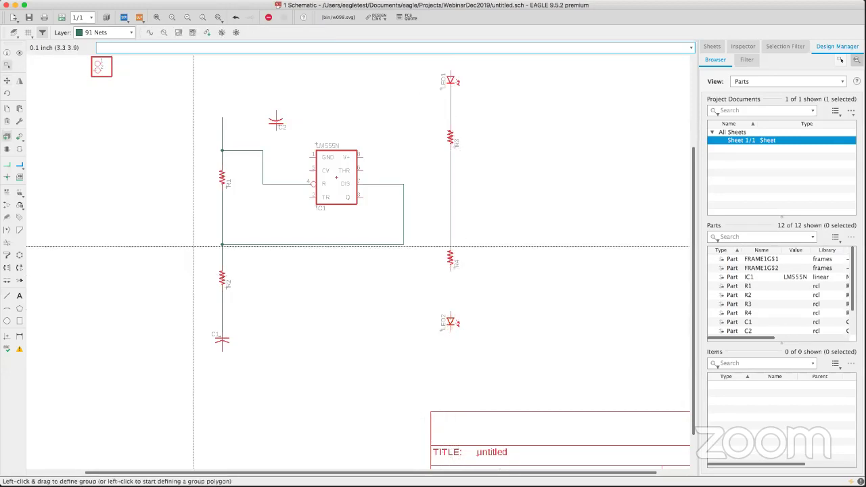
left_click(6, 164)
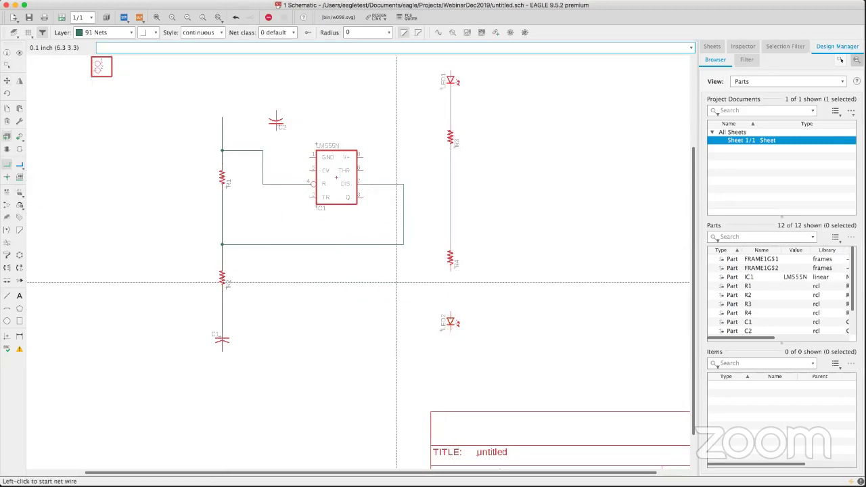
left_click(451, 272)
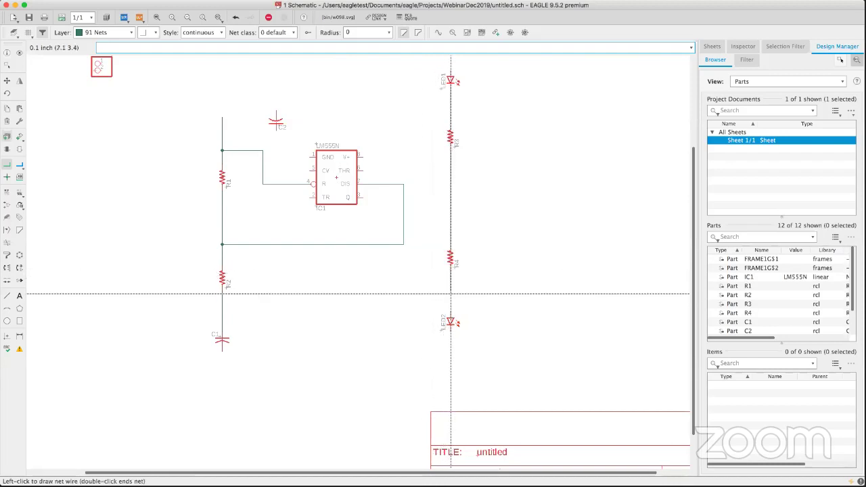
left_click(451, 314)
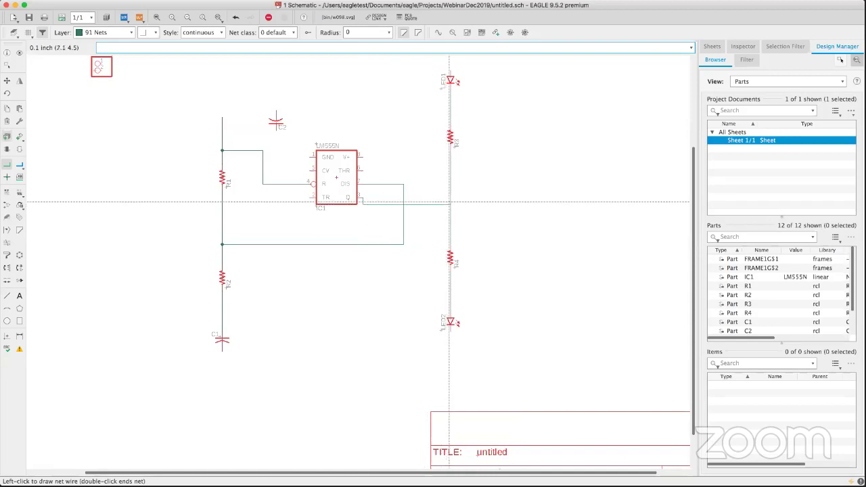
Step: Connect the LM555N's Q pin (3) to the wire between R3 and R4 with a straight horizontal net
left_click(450, 197)
scroll(422, 201, "up", 5)
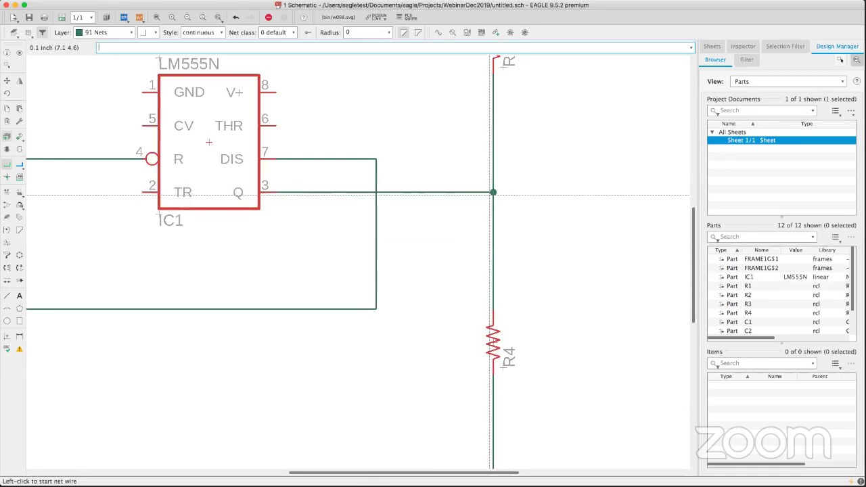
scroll(493, 193, "down", 6)
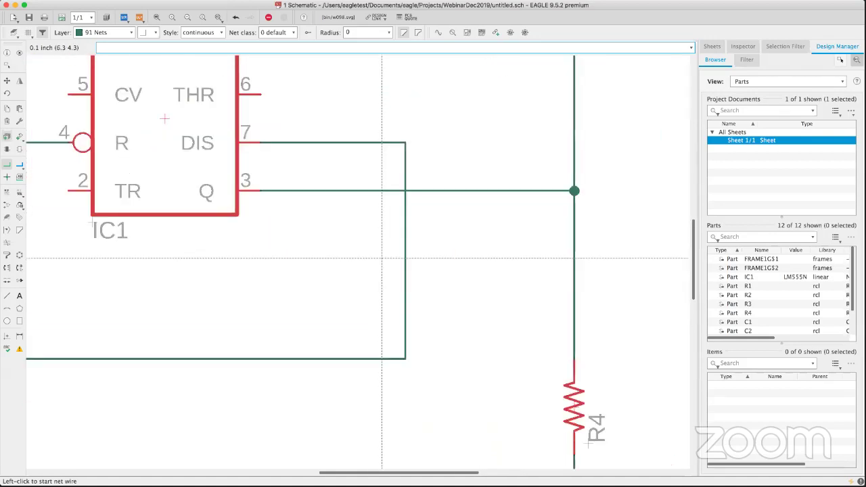
scroll(390, 258, "down", 1)
scroll(400, 252, "left", 3)
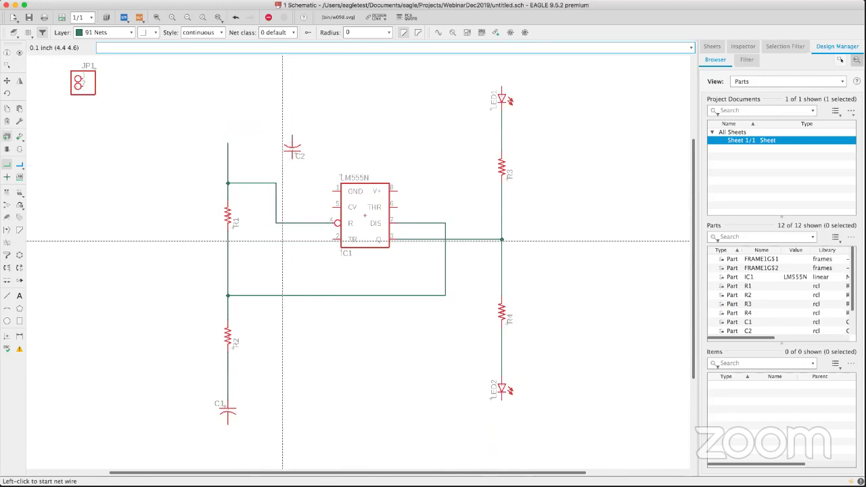
Step: Connect the LM555N's TR pin (2) to the wire between R2 and C1, and its CV pin (5) to C2's lower pin
left_click(330, 240)
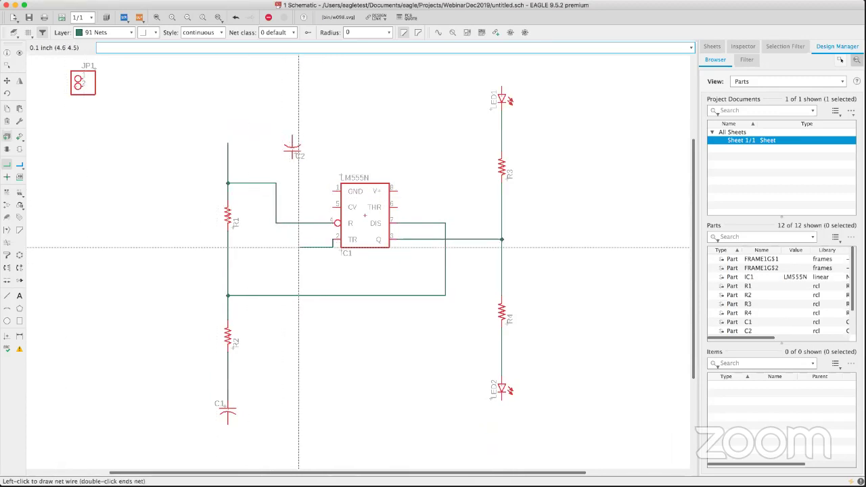
left_click(292, 369)
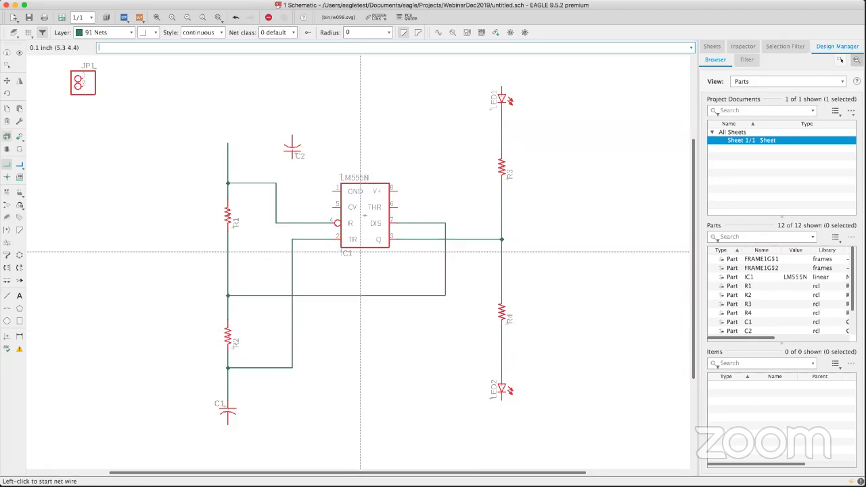
left_click(333, 207)
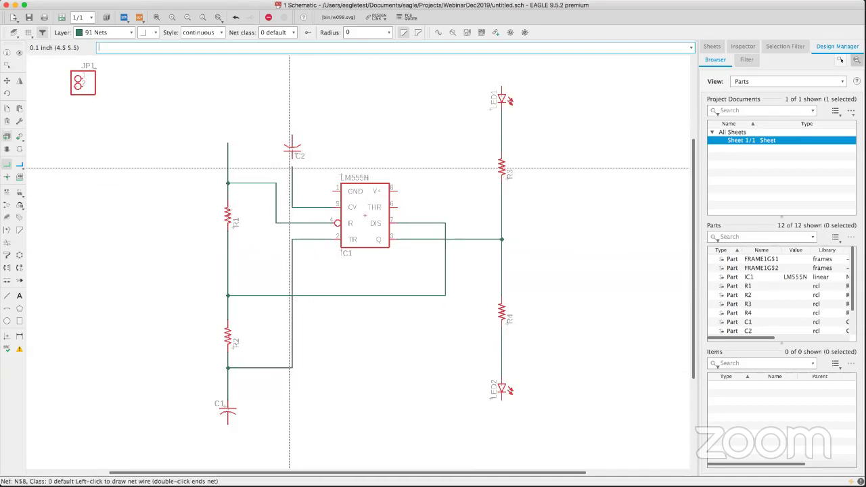
left_click(292, 163)
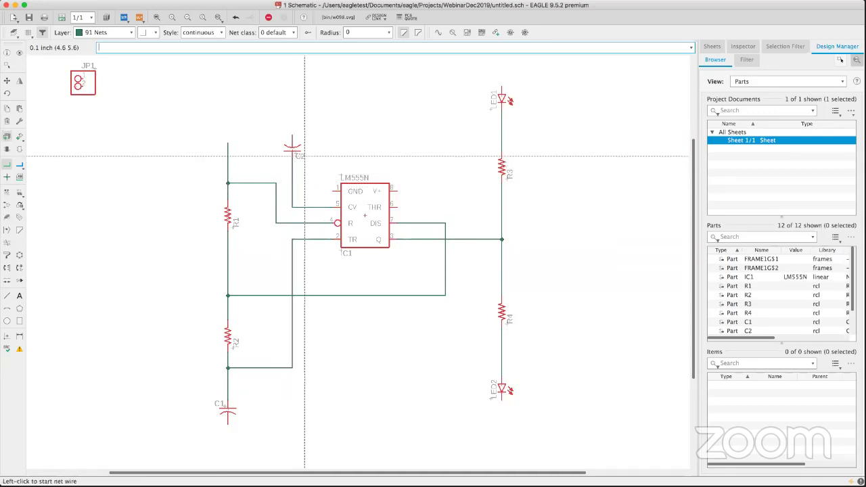
Step: Wire C2's upper pin to the LM555N's GND pin (1), and its THR pin (6) to the corner of the TR net
left_click(293, 133)
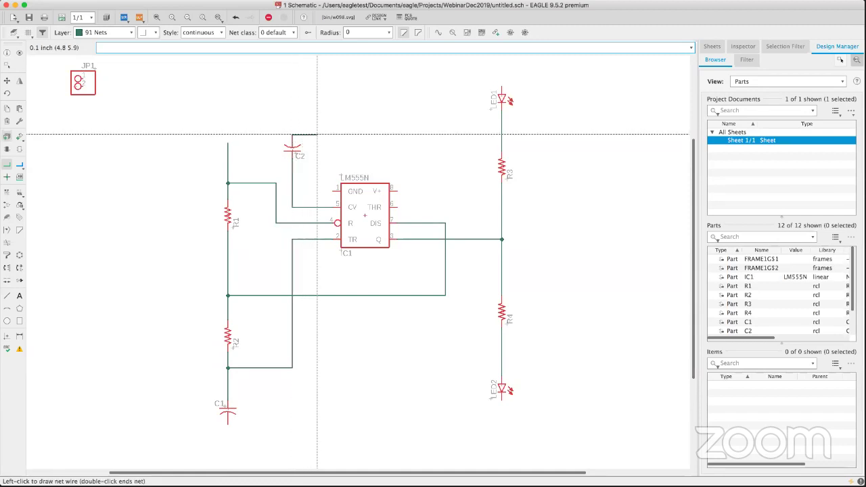
left_click(331, 190)
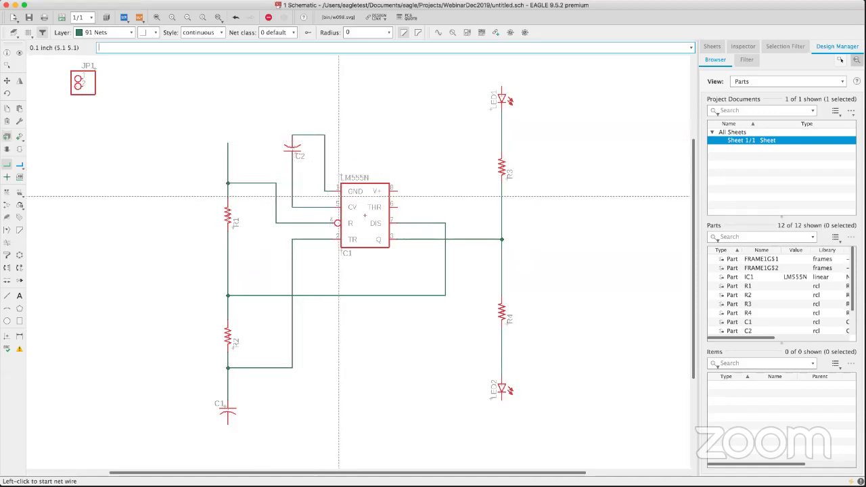
left_click(397, 207)
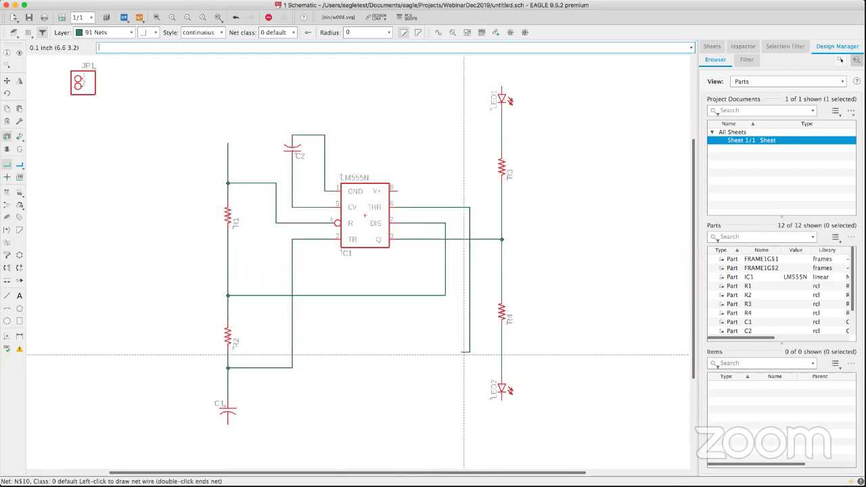
left_click(293, 368)
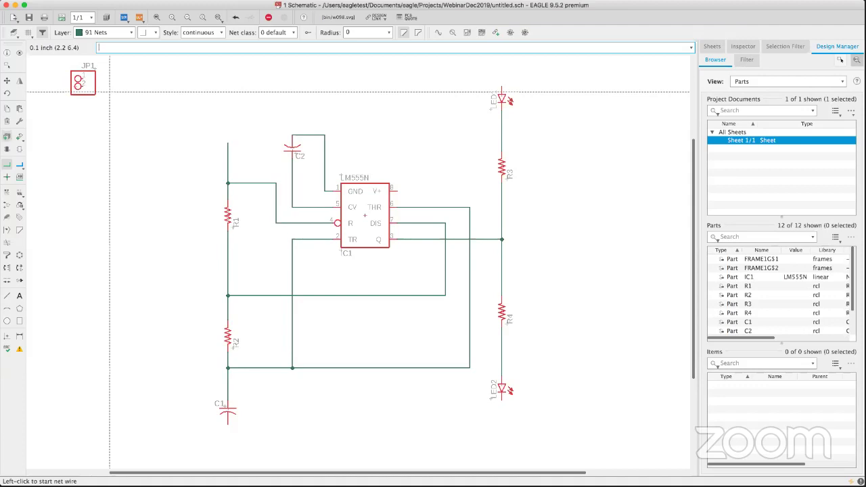
Step: Search the available libraries for "supply" and put the supply1 library in use
middle_click_drag(108, 89, 112, 92)
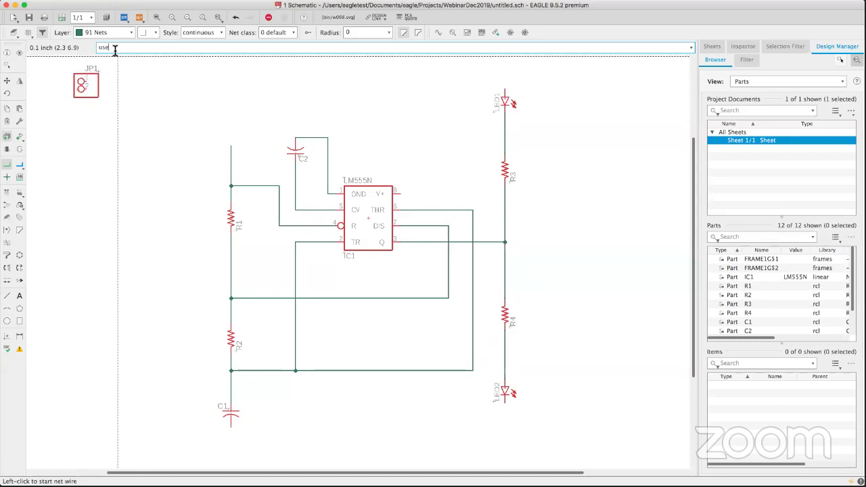
key("Return")
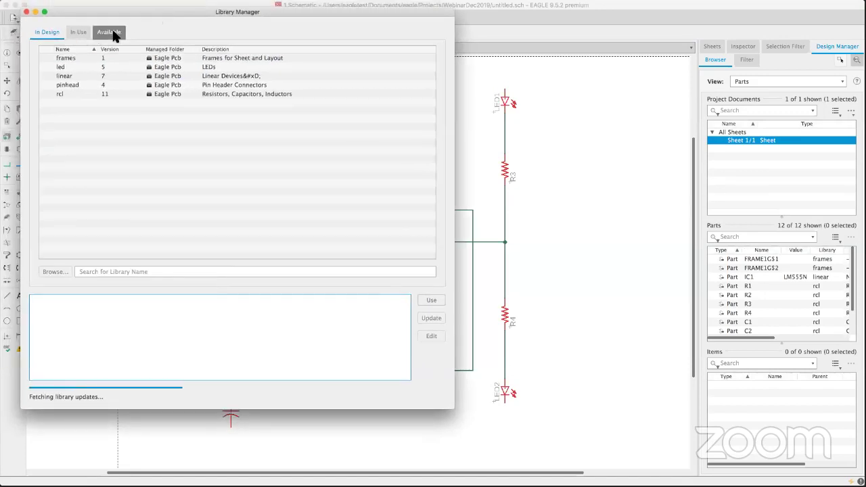
left_click(111, 32)
left_click(114, 240)
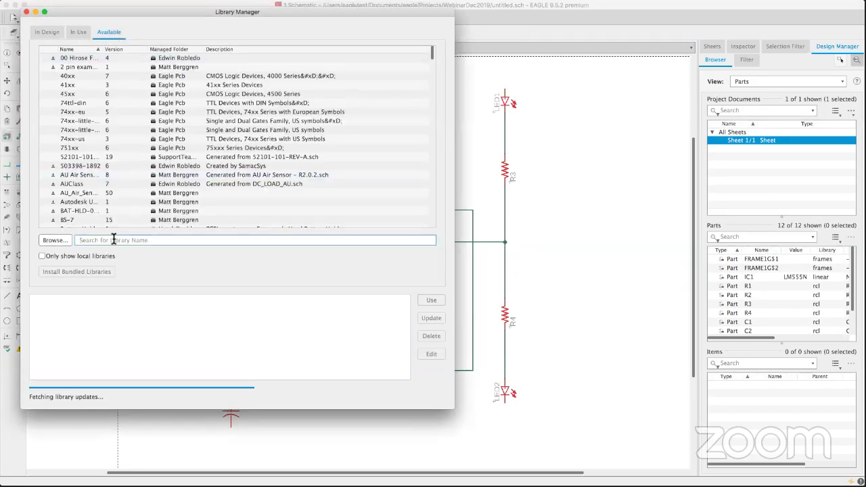
type("supply")
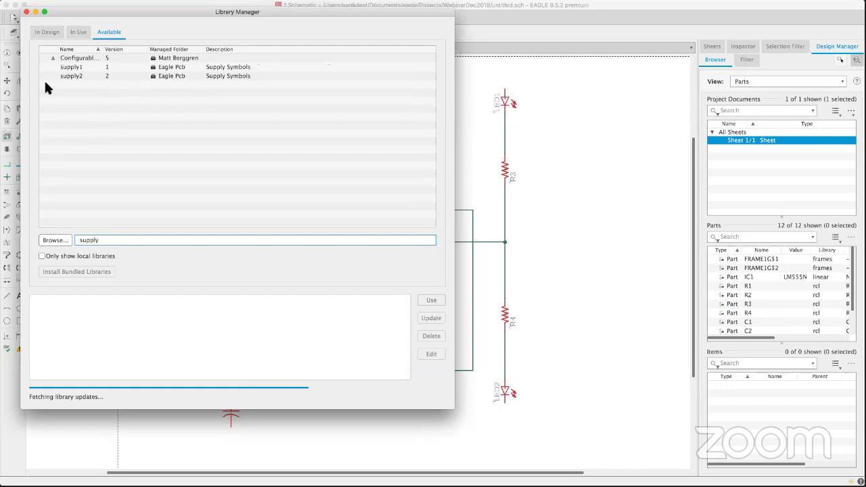
left_click(65, 68)
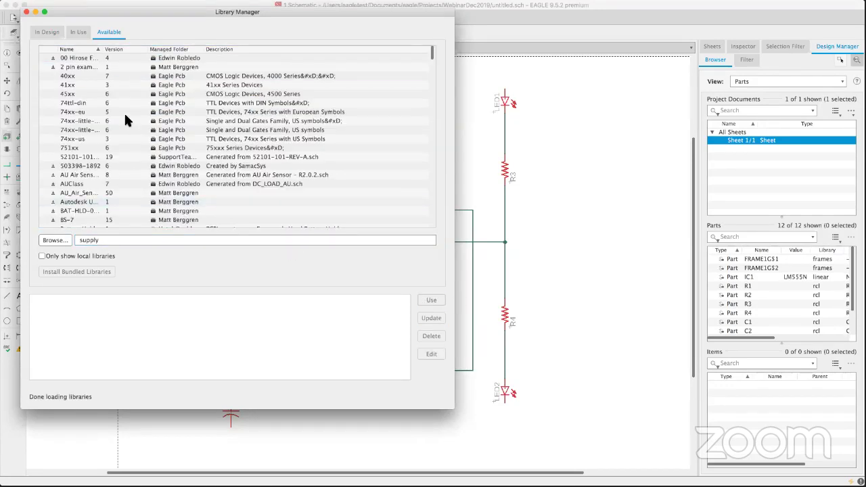
key("BackSpace")
key("BackSpace")
key("BackSpace")
key("BackSpace")
key("BackSpace")
key("BackSpace")
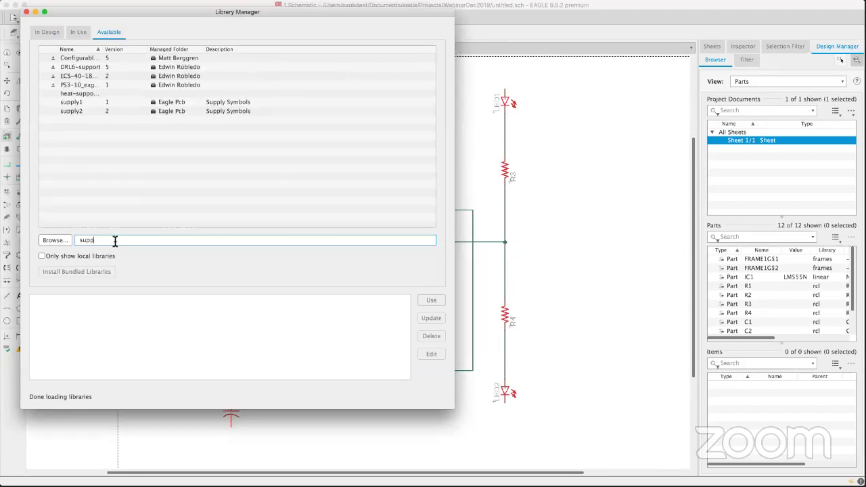
type("supply")
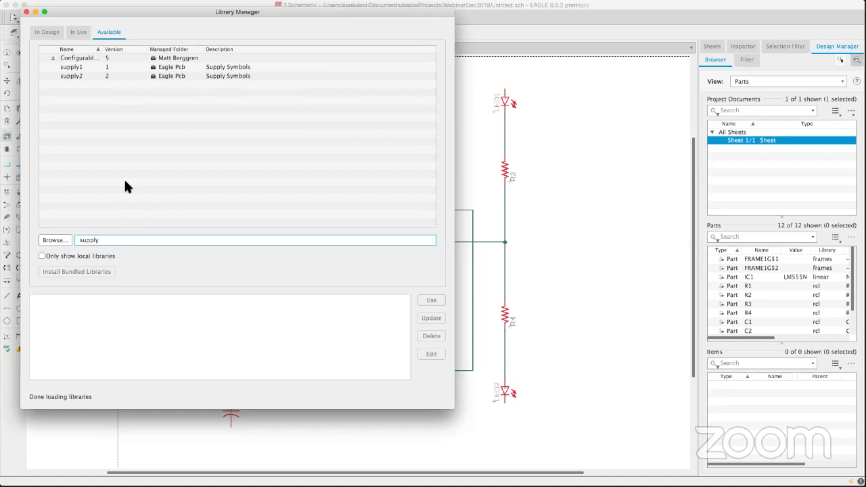
left_click(98, 67)
left_click(432, 301)
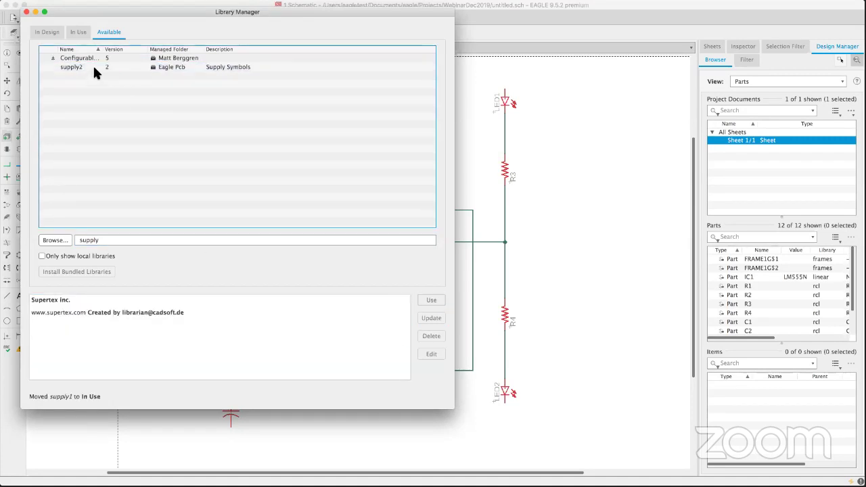
left_click(25, 12)
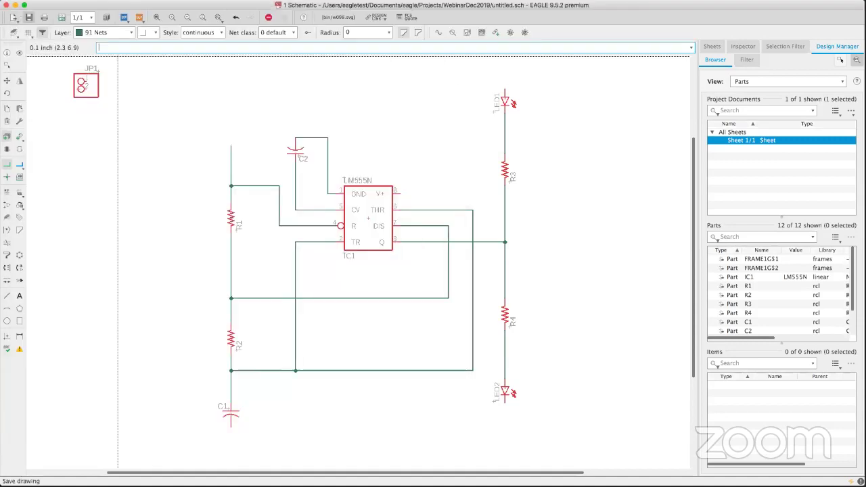
Step: Add two V+ symbols from the supply1 library, one between JP1 and R1's upper net and one just above JP1
left_click(19, 137)
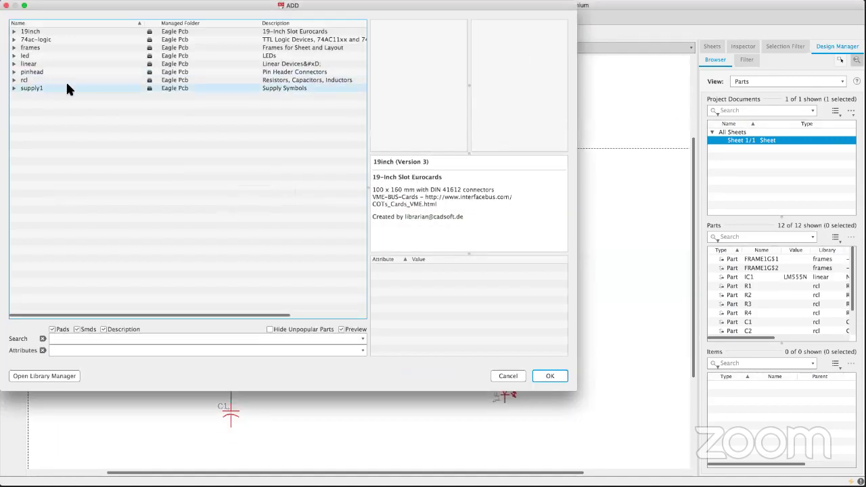
left_click(14, 88)
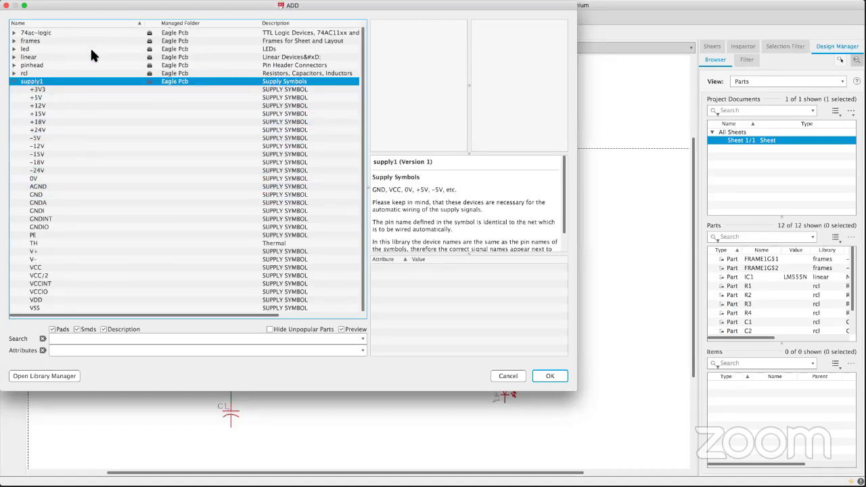
left_click_drag(95, 14, 144, 13)
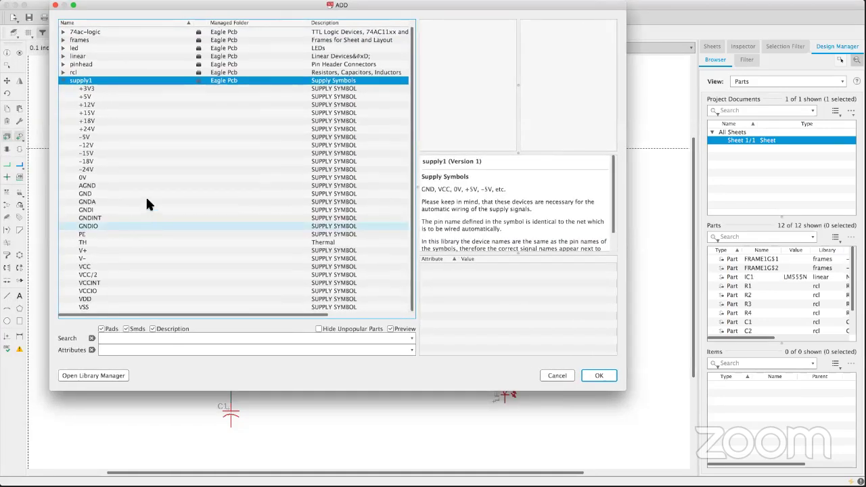
left_click(80, 251)
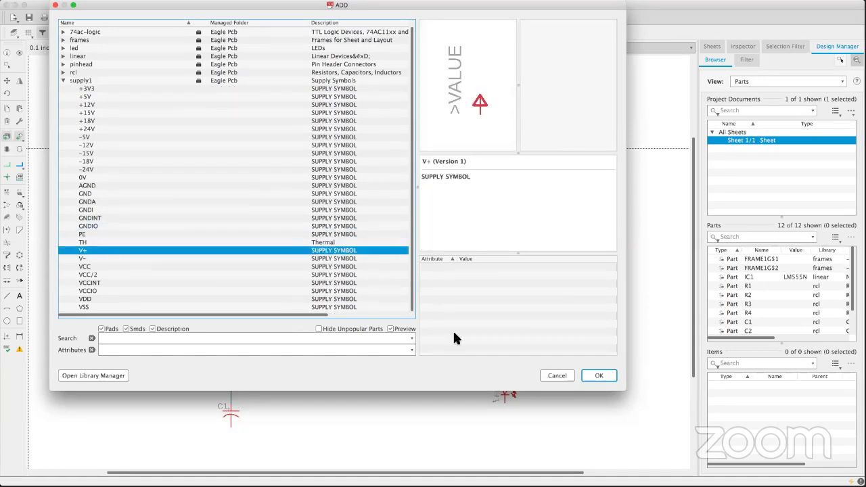
left_click(599, 375)
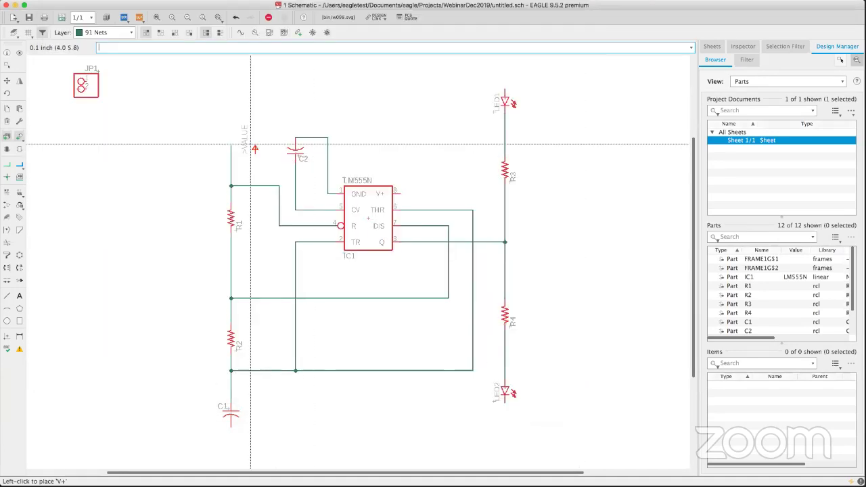
scroll(191, 110, "up", 3)
scroll(191, 110, "left", 2)
left_click(191, 110)
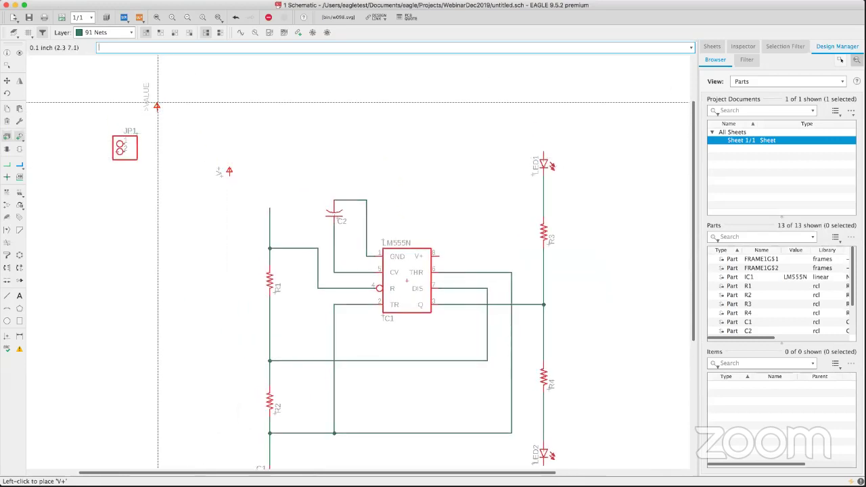
left_click(158, 103)
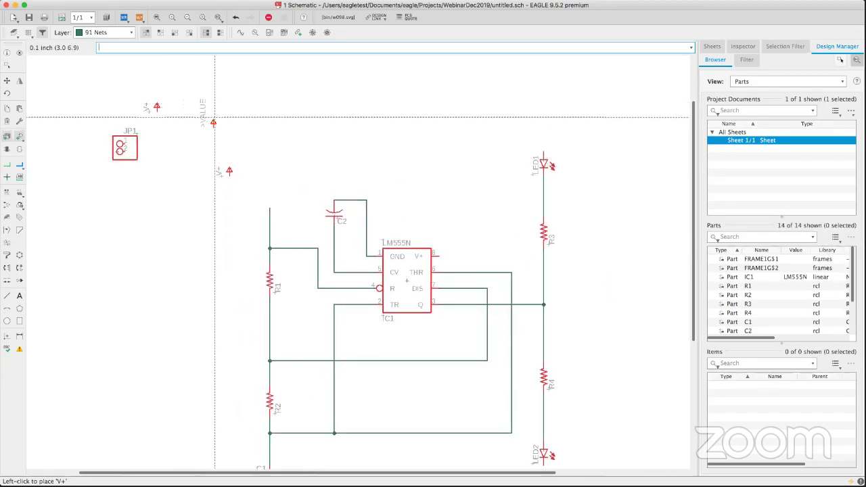
key("Escape")
Step: Add a GND symbol from the supply1 library just below JP1, in line with the V+ symbol above it
left_click(48, 195)
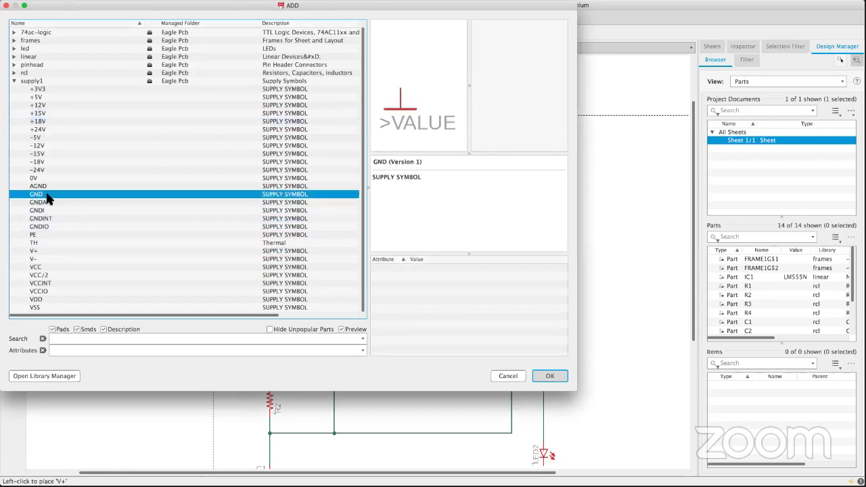
left_click(538, 374)
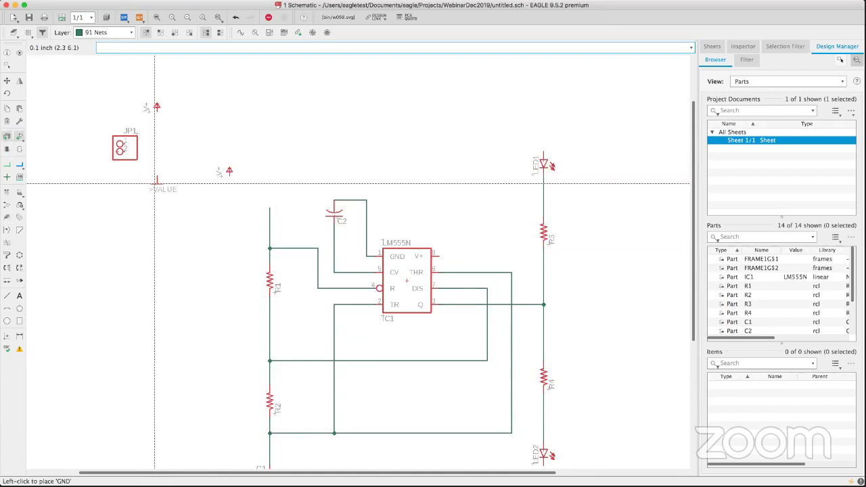
left_click(156, 183)
key("Escape")
key("Escape")
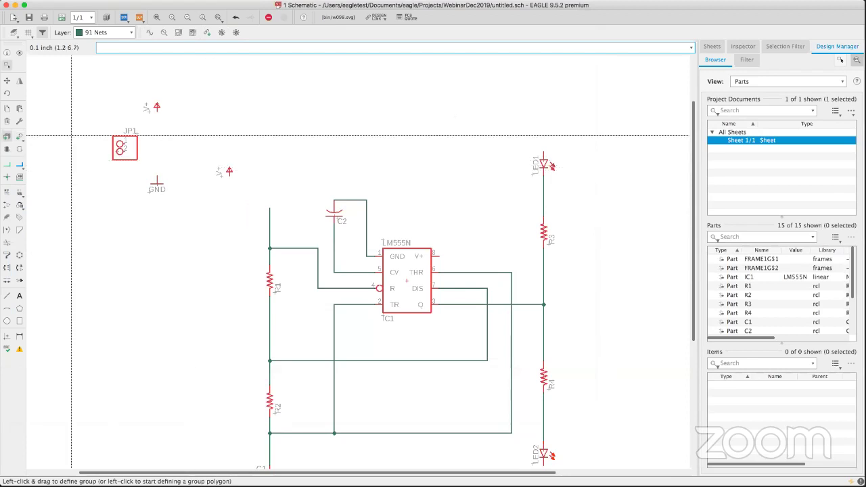
Step: Delete the extra V+ symbol between JP1 and R1's upper net
left_click(8, 123)
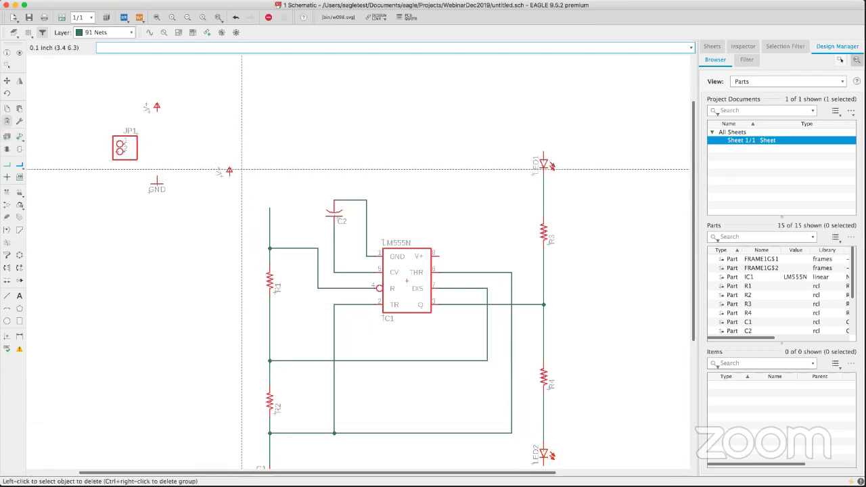
scroll(230, 166, "up", 4)
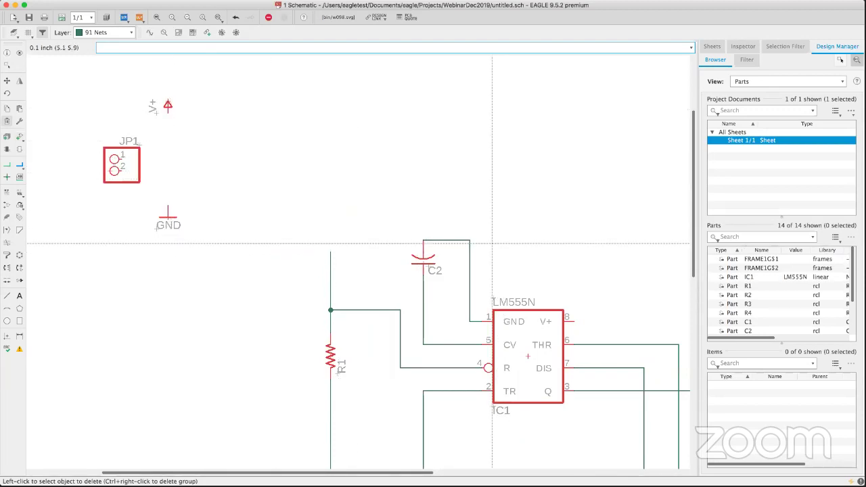
scroll(445, 236, "up", 5)
scroll(446, 236, "down", 8)
scroll(432, 238, "up", 1)
scroll(432, 238, "right", 1)
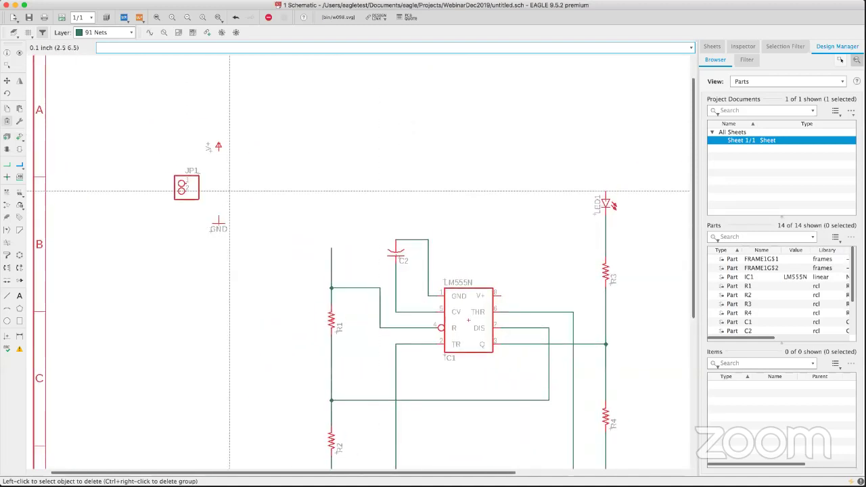
Step: Wire JP1's pin 2 to the GND symbol and its pin 1 to the V+ symbol
left_click(7, 164)
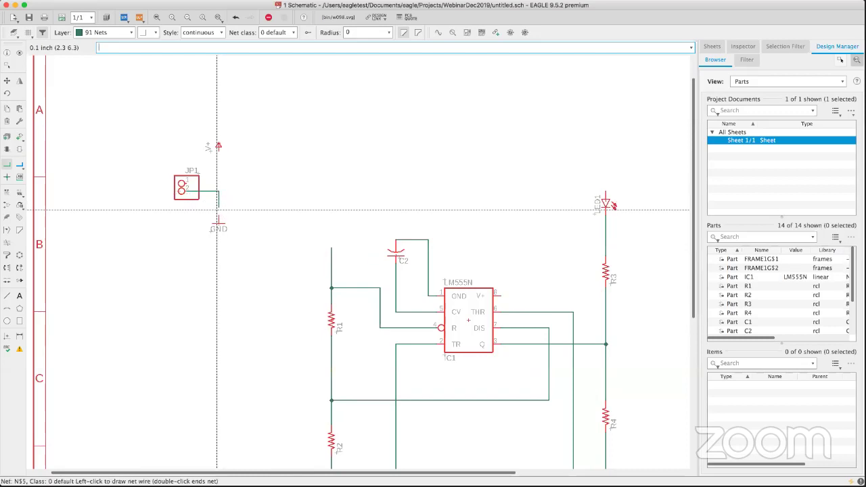
left_click(218, 218)
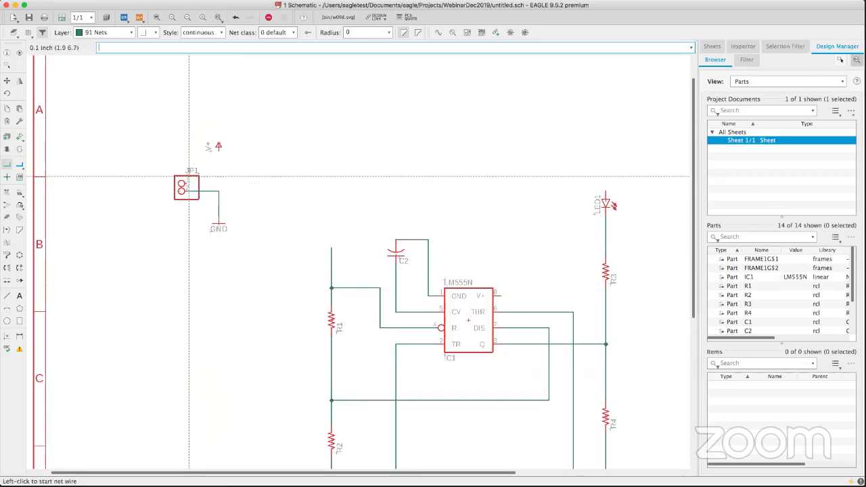
left_click(187, 183)
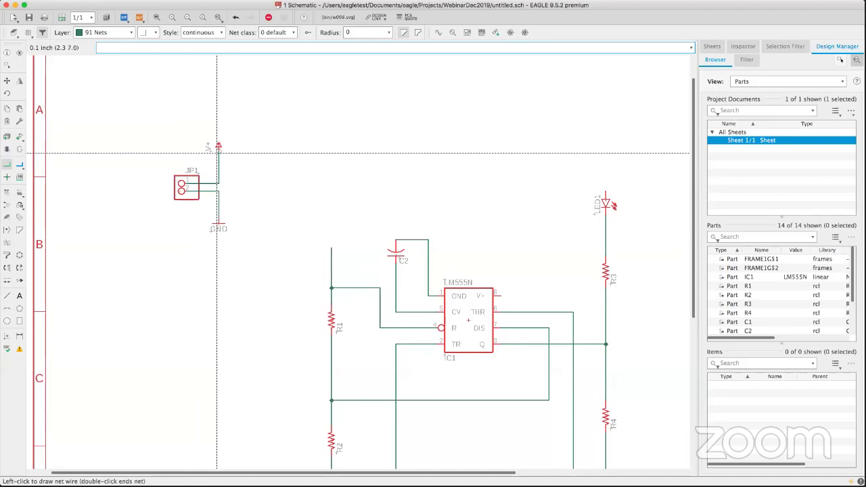
Step: Copy the GND symbol upside down onto the net between C2 and the LM555N's GND pin, renaming that net segment to GND
middle_click_drag(605, 201, 548, 185)
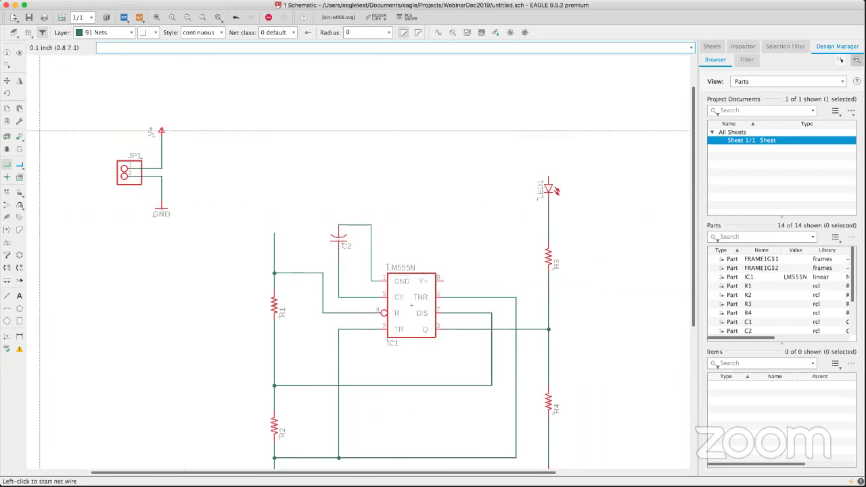
left_click(7, 110)
left_click(160, 209)
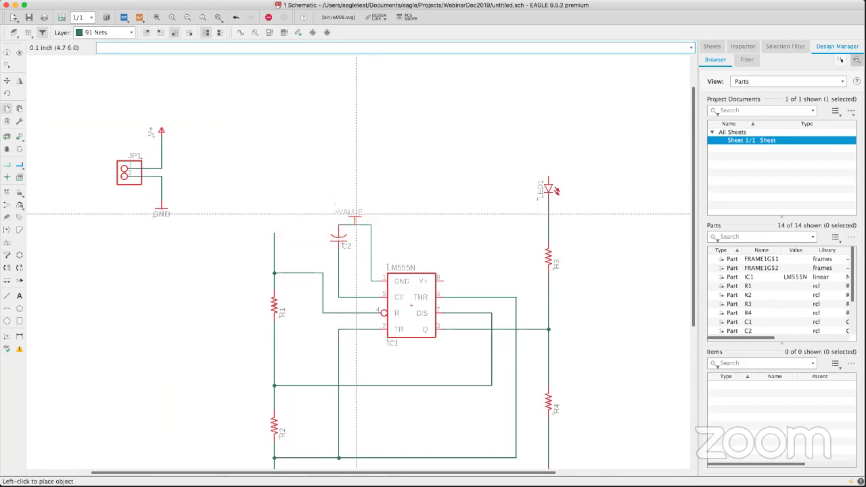
left_click(356, 214)
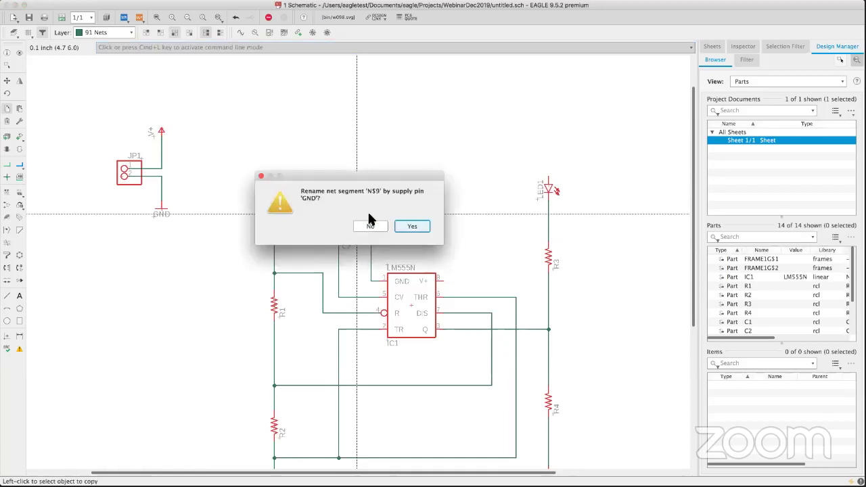
left_click(415, 228)
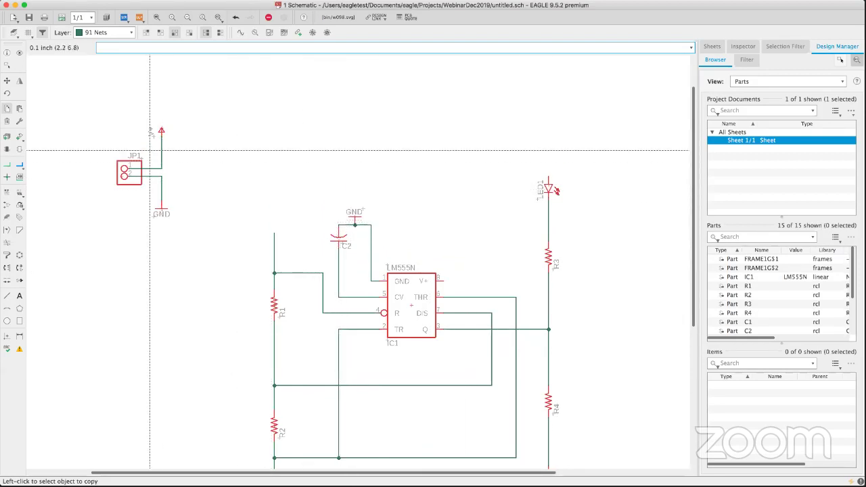
Step: Copy the V+ symbol onto the upper end of R1's net and accept renaming that net to V+
left_click(161, 130)
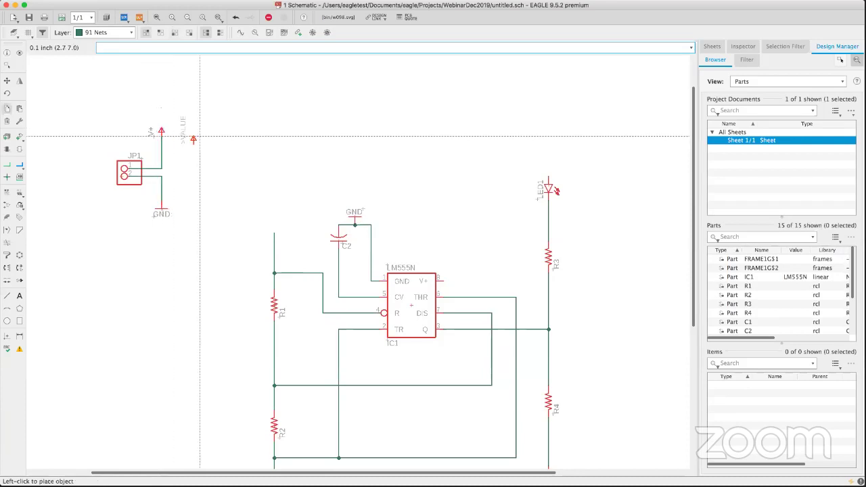
left_click(276, 224)
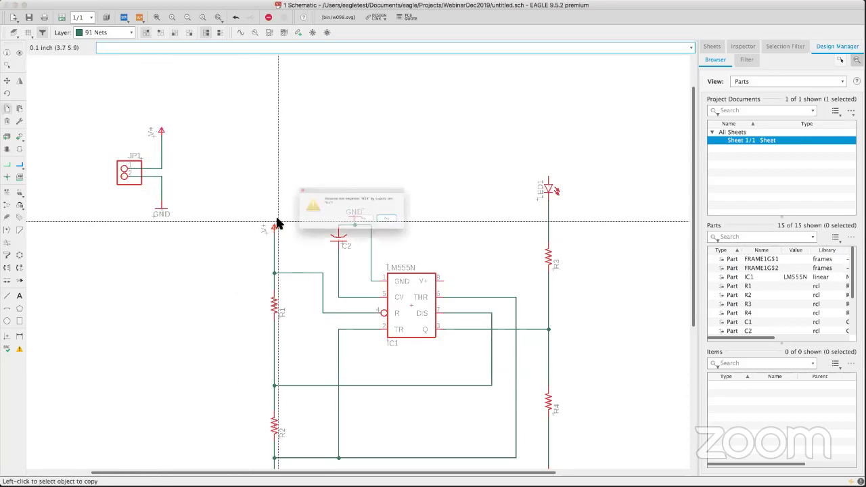
left_click(416, 226)
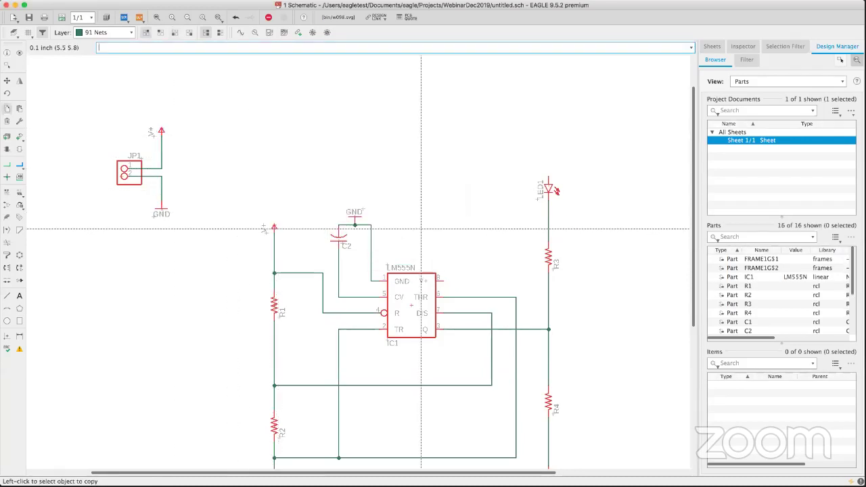
Step: Copy a V+ symbol onto LED1's anode pin and move it straight up so a short net joins the two
left_click(162, 130)
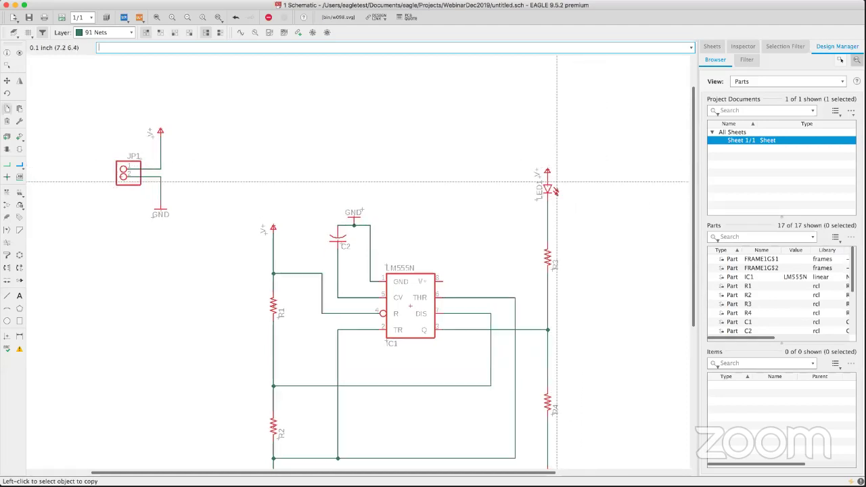
scroll(502, 180, "up", 8)
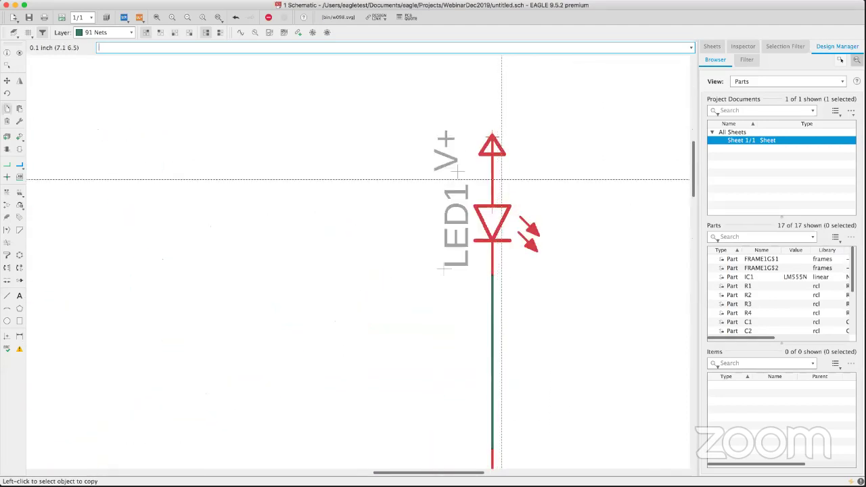
middle_click_drag(502, 179, 427, 239)
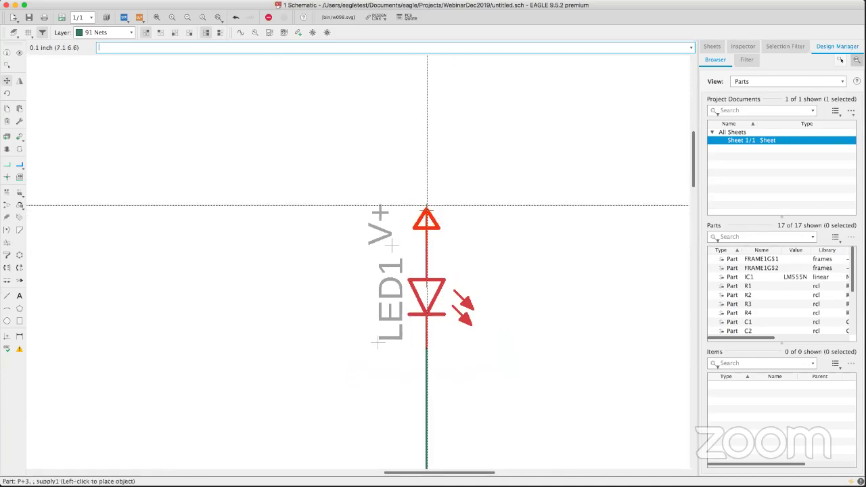
left_click(429, 146)
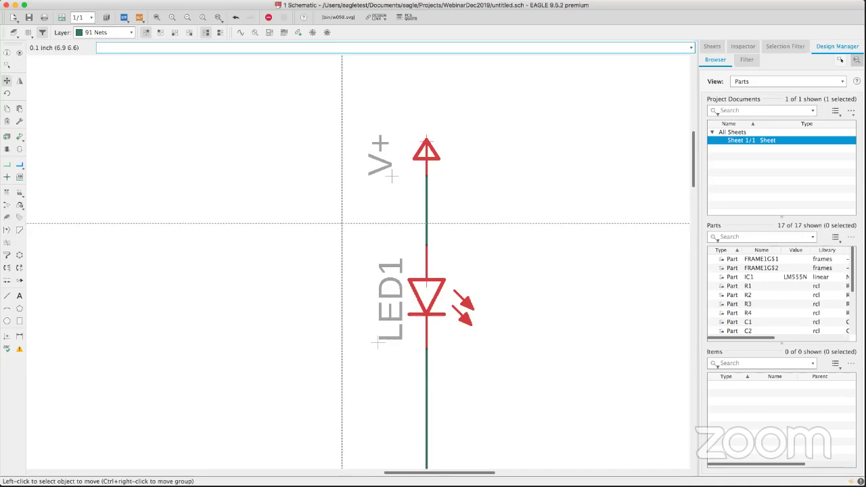
Step: Copy the V+ symbol above pin 8 of the LM555N and wire it to that pin
scroll(342, 224, "down", 8)
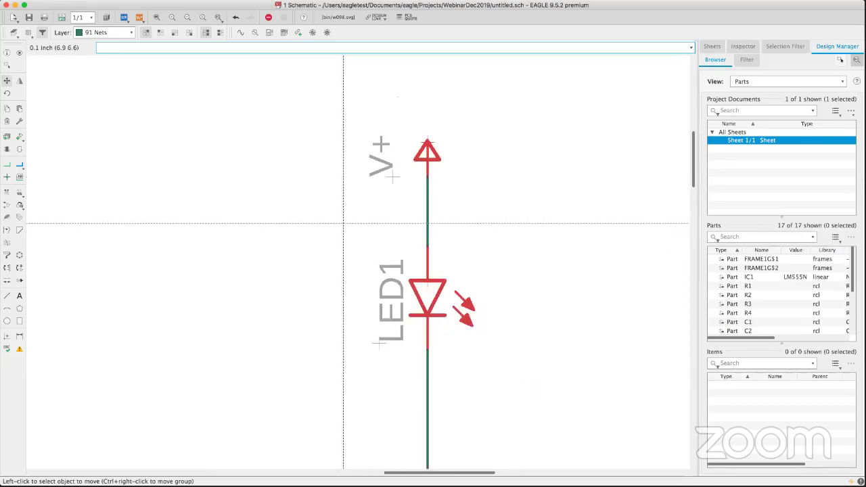
middle_click_drag(319, 304, 337, 208)
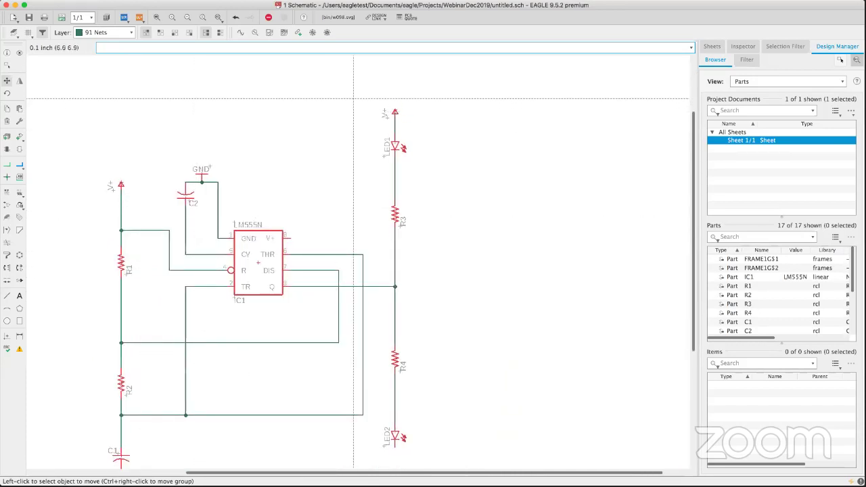
left_click(394, 110)
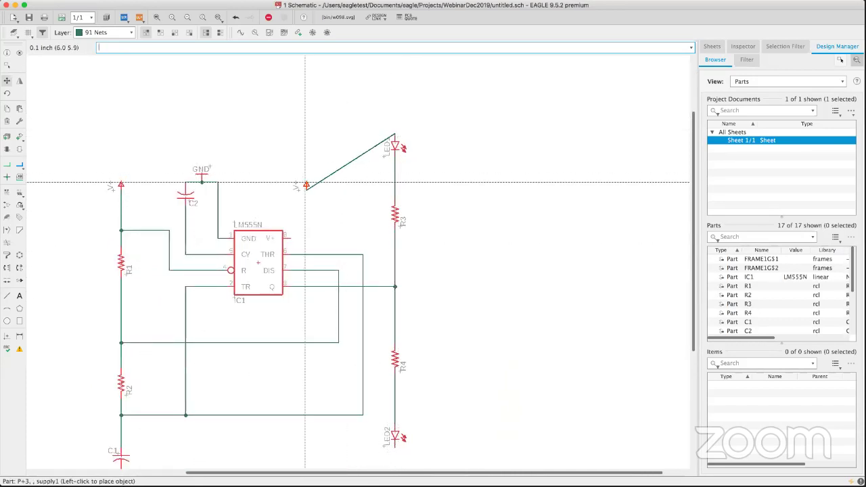
left_click(7, 109)
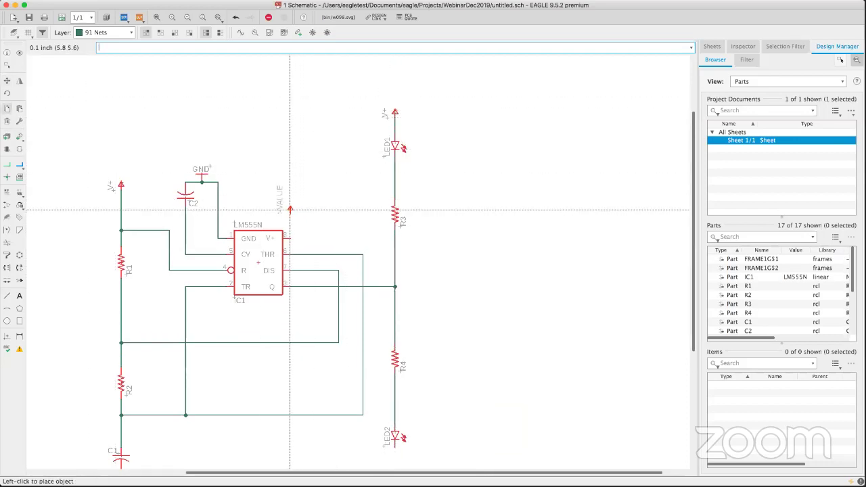
left_click(289, 210)
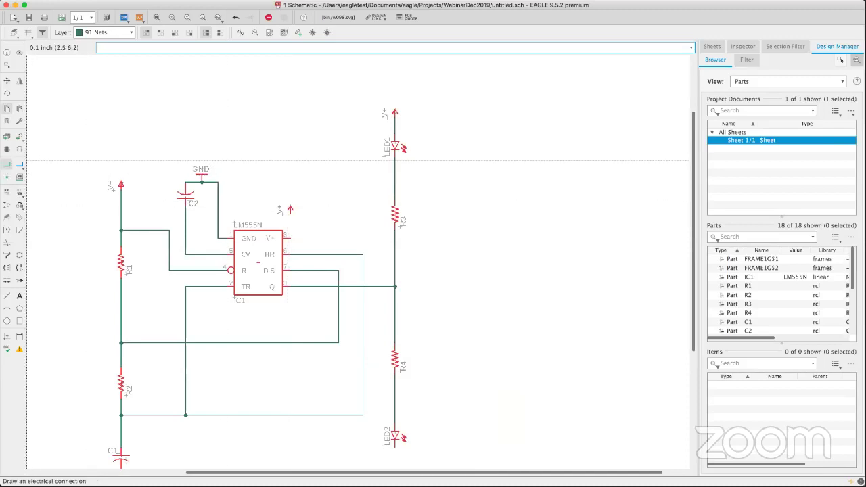
left_click(19, 164)
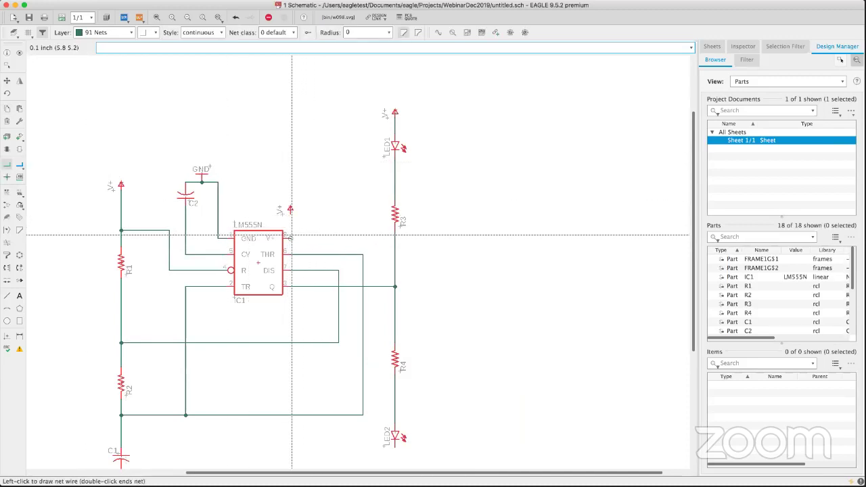
key("Escape")
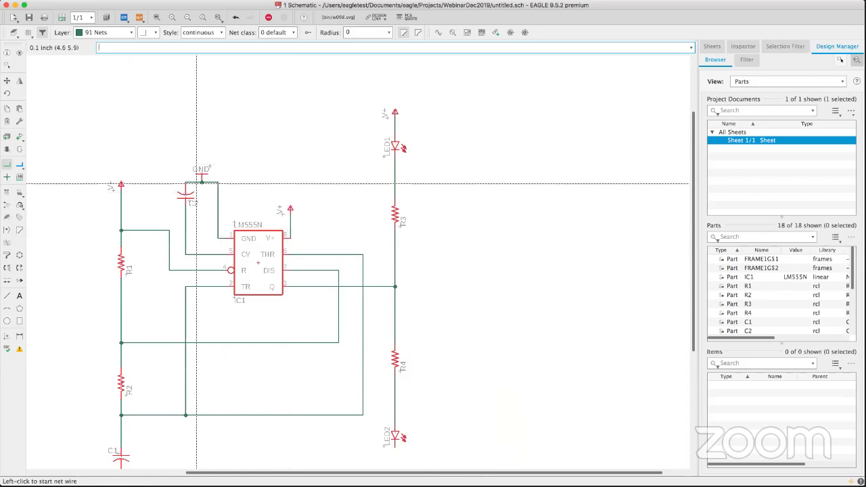
Step: Copy JP1's GND symbol onto the lower pins of C1 and LED2
scroll(240, 173, "up", 3)
scroll(240, 196, "down", 8)
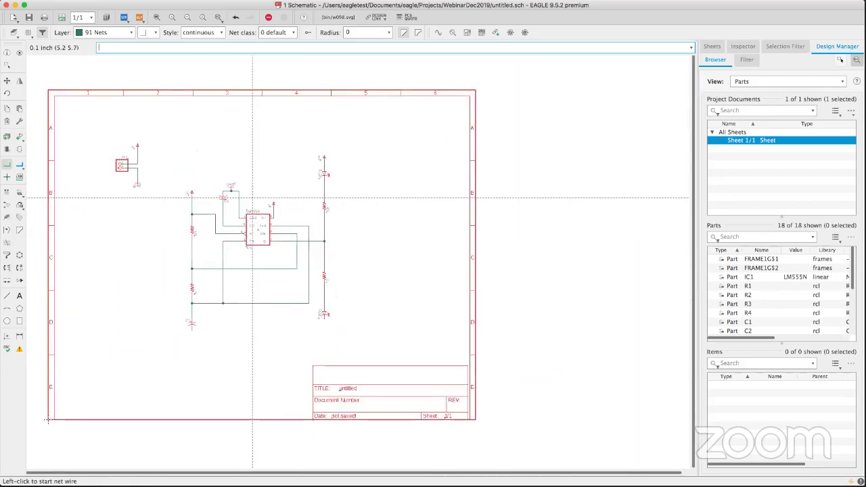
scroll(252, 198, "left", 1)
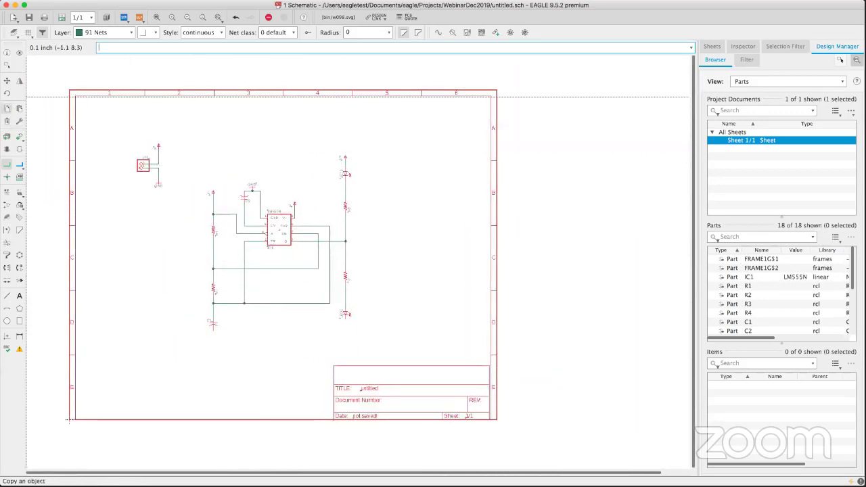
left_click(7, 108)
left_click(159, 184)
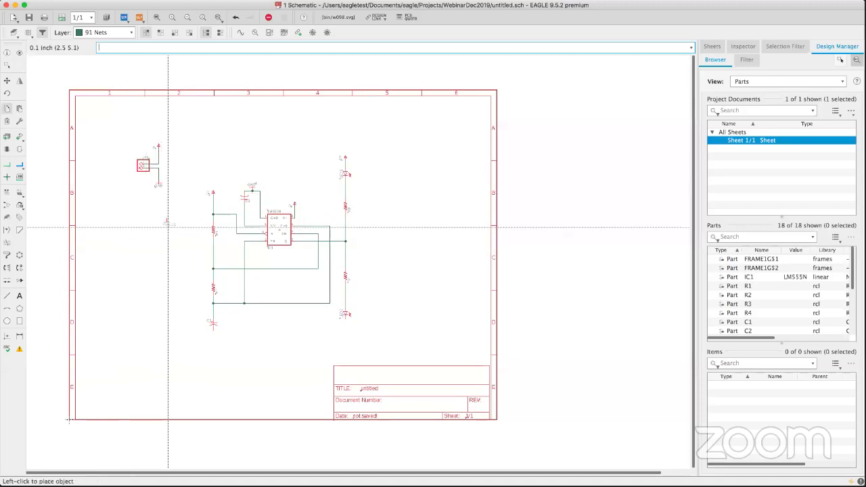
left_click(213, 335)
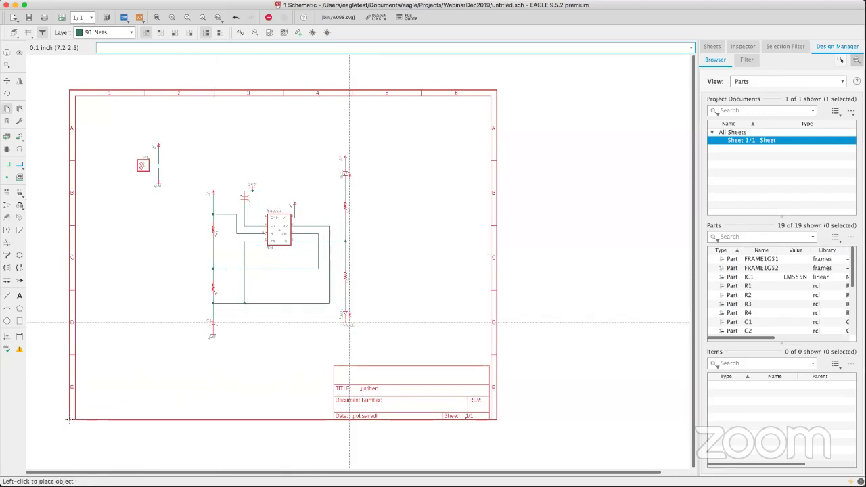
scroll(349, 323, "up", 10)
left_click(347, 323)
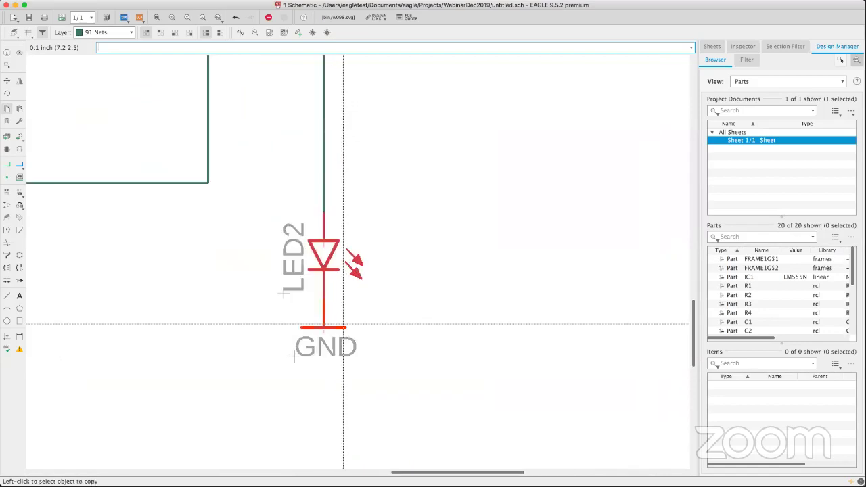
Step: Try inserting a copy of R1 into the net between R1 and R2, and undo the insertion
scroll(294, 296, "up", 2)
scroll(281, 298, "down", 4)
scroll(281, 298, "down", 6)
middle_click_drag(279, 295, 371, 307)
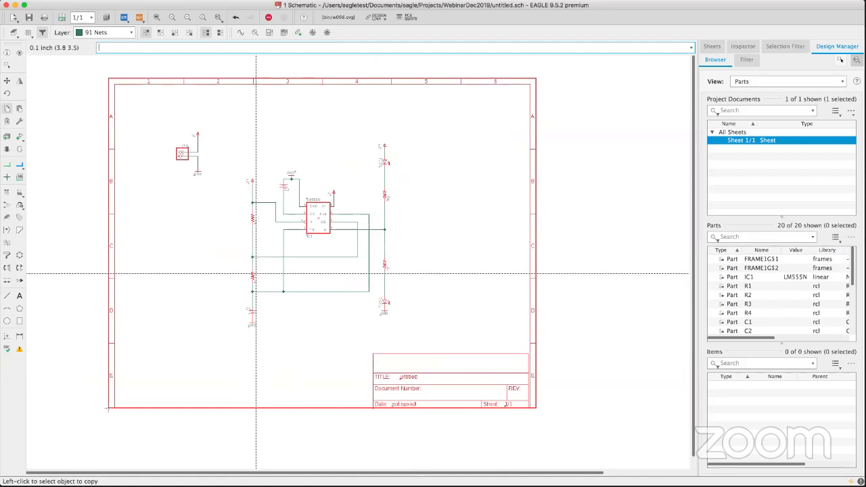
scroll(256, 274, "up", 3)
middle_click_drag(255, 272, 305, 299)
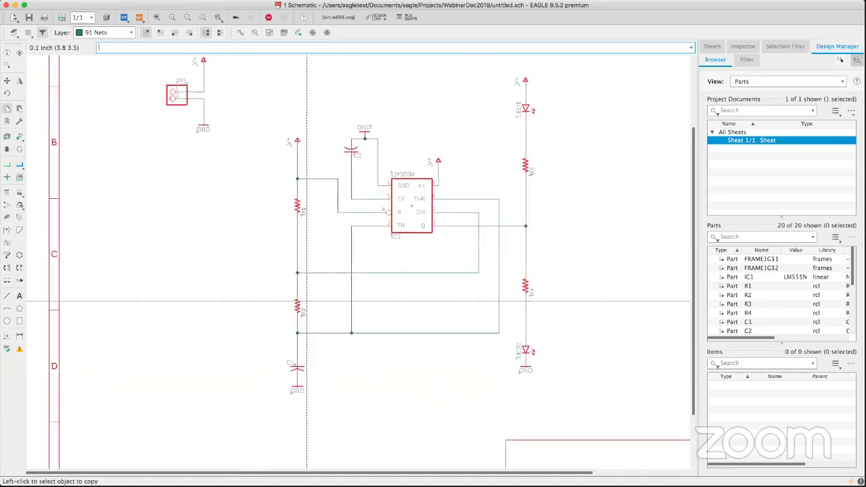
scroll(316, 293, "up", 3)
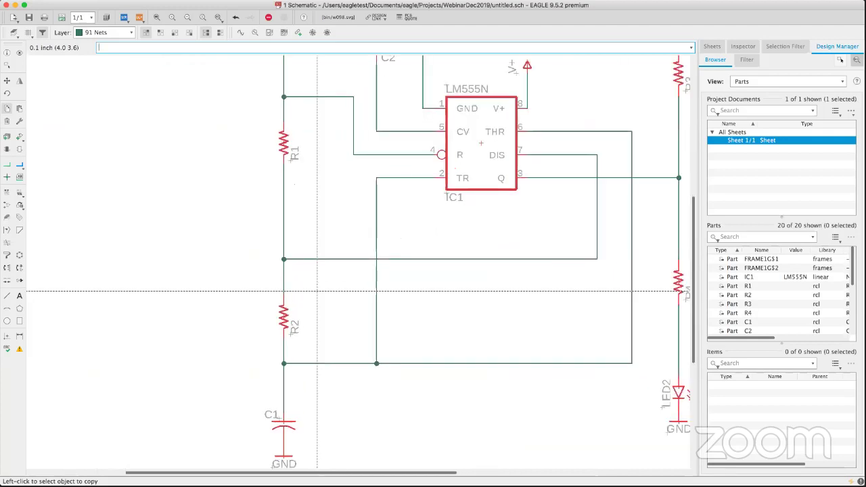
scroll(317, 291, "up", 1)
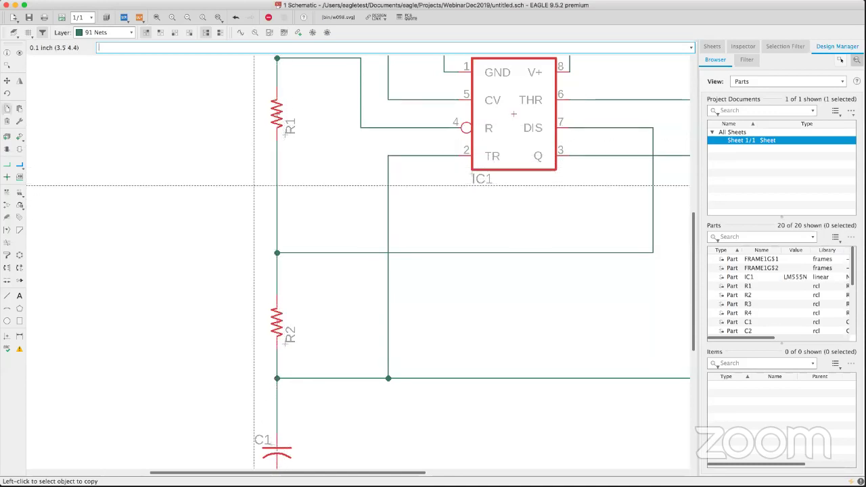
left_click(277, 116)
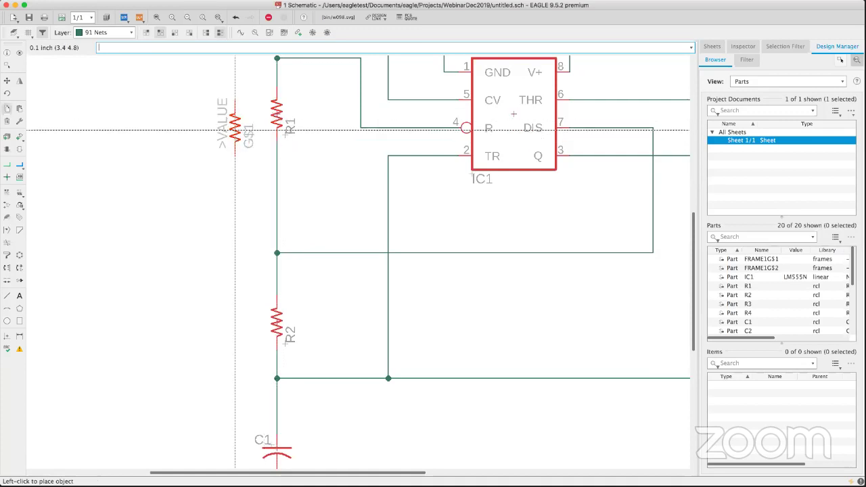
left_click(235, 196)
scroll(272, 194, "down", 3)
scroll(272, 193, "up", 5)
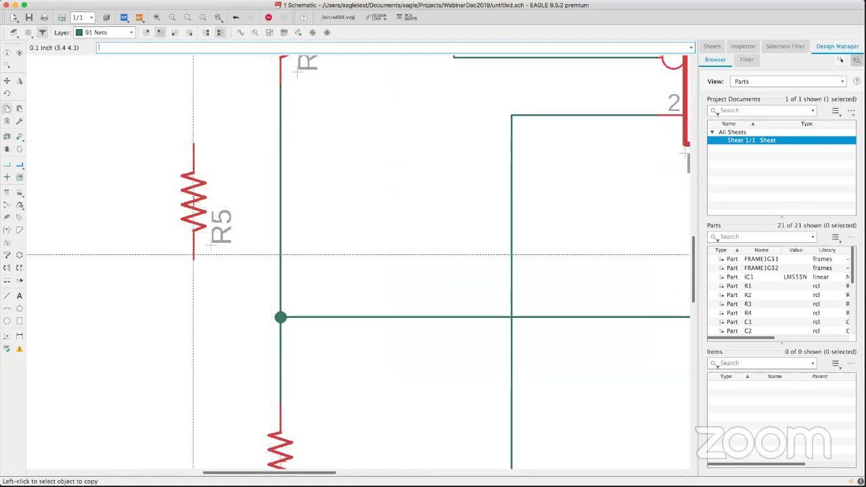
left_click(7, 82)
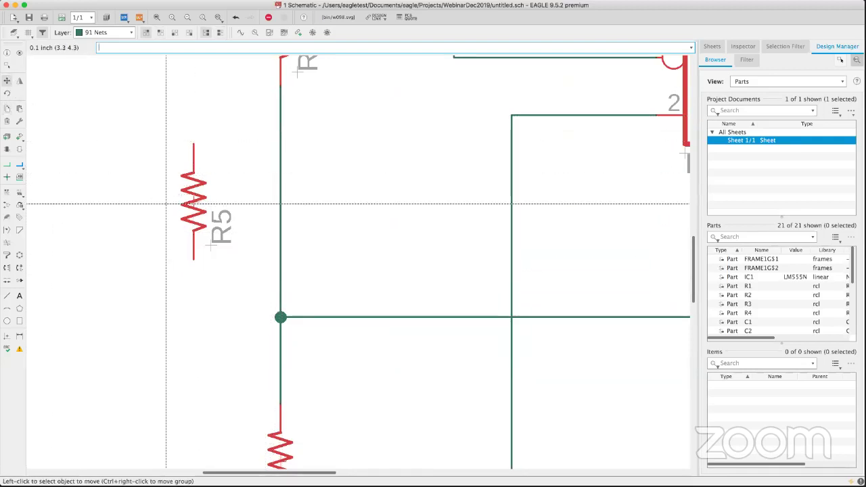
left_click(196, 202)
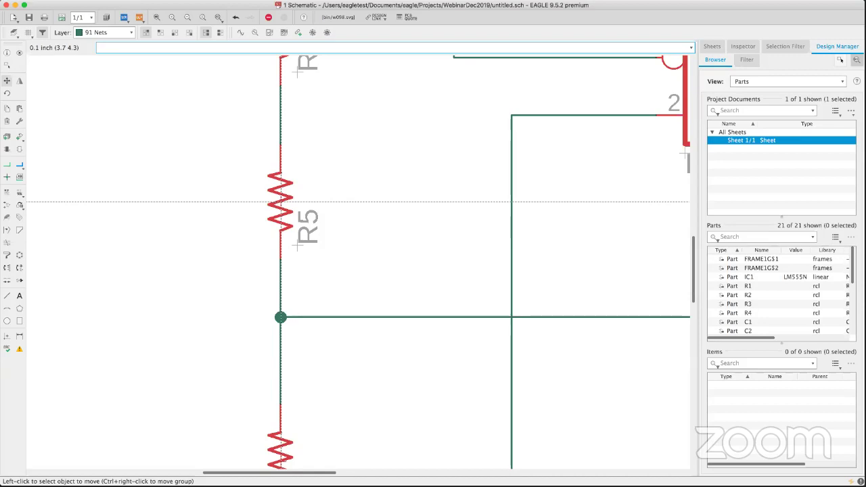
left_click(236, 19)
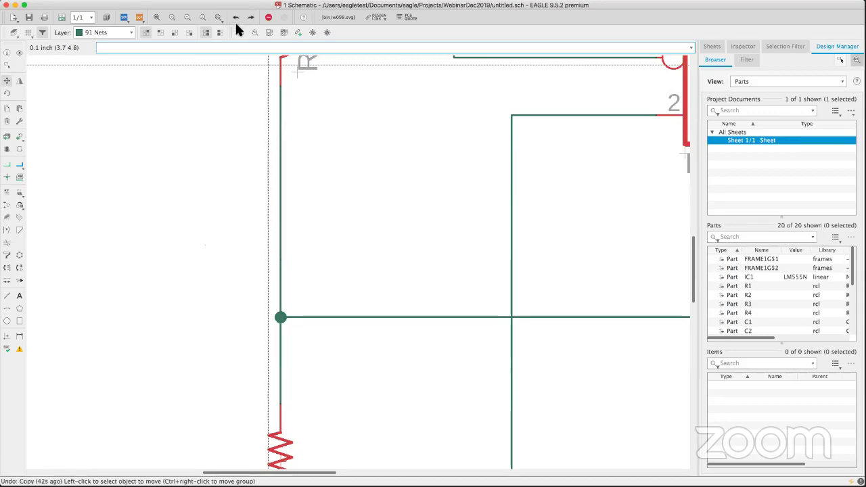
Step: Set the value of R1 to 1K and the value of R2 to 100K
middle_click_drag(322, 200, 280, 280)
scroll(280, 280, "up", 3)
scroll(280, 276, "down", 7)
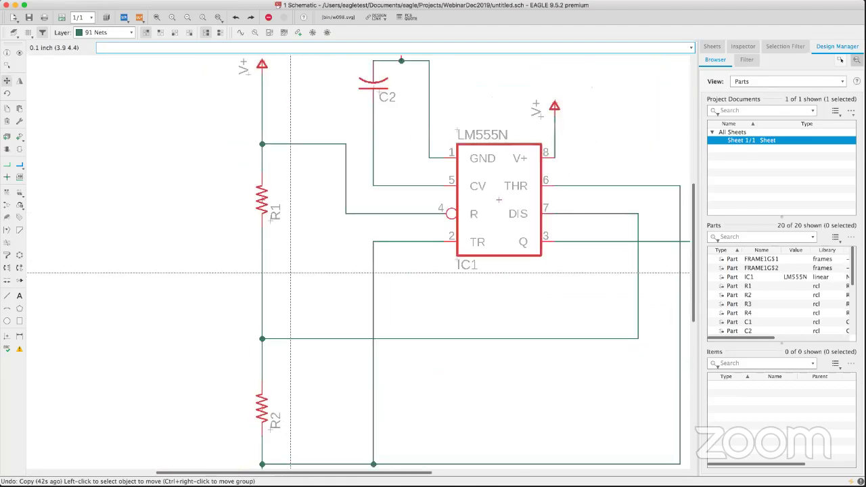
middle_click_drag(366, 280, 282, 227)
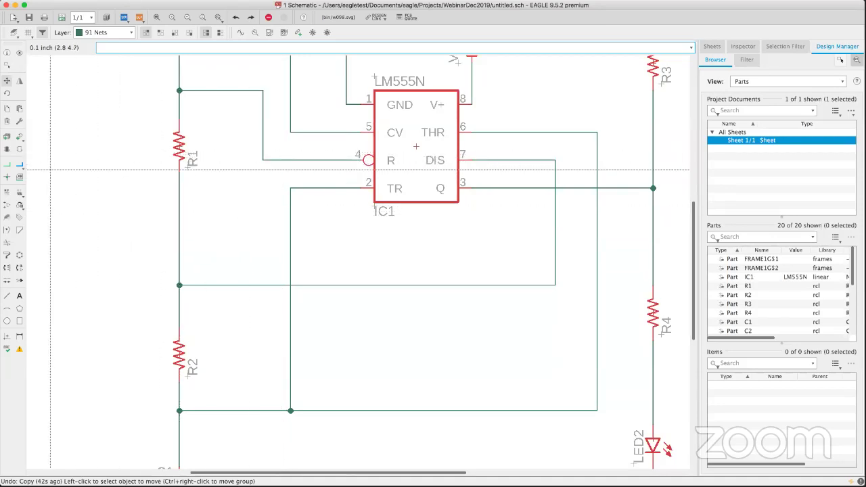
left_click(18, 193)
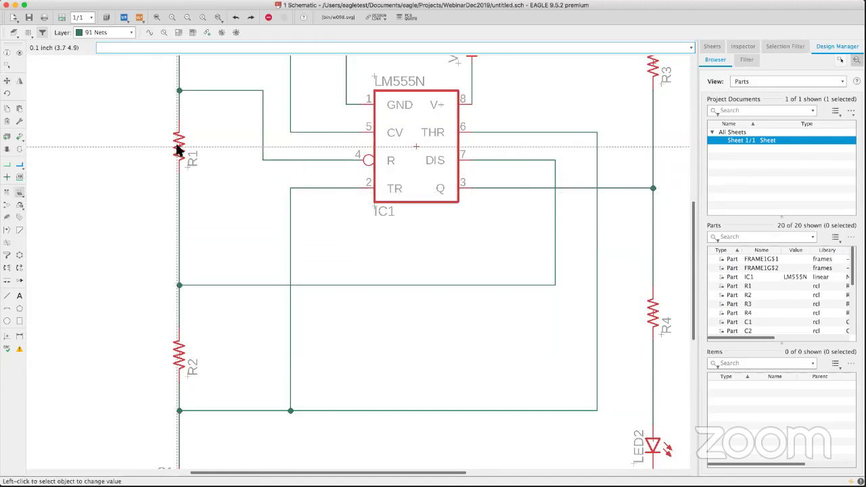
left_click(179, 150)
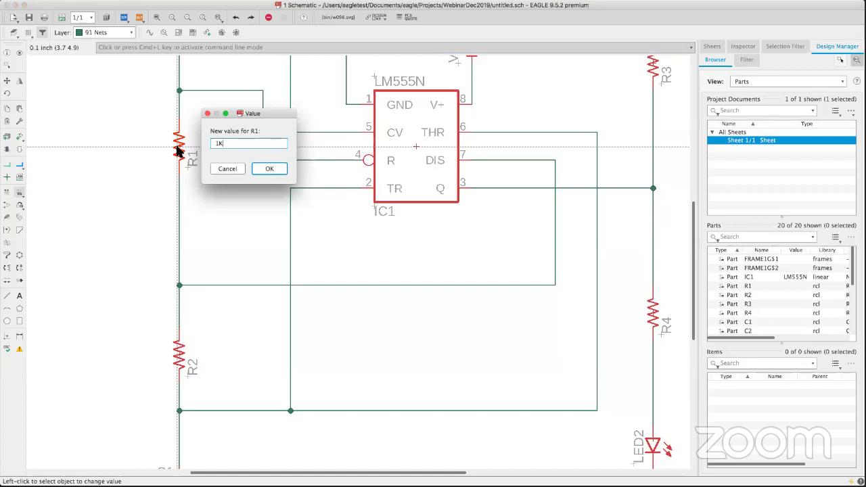
type("1K")
left_click(260, 170)
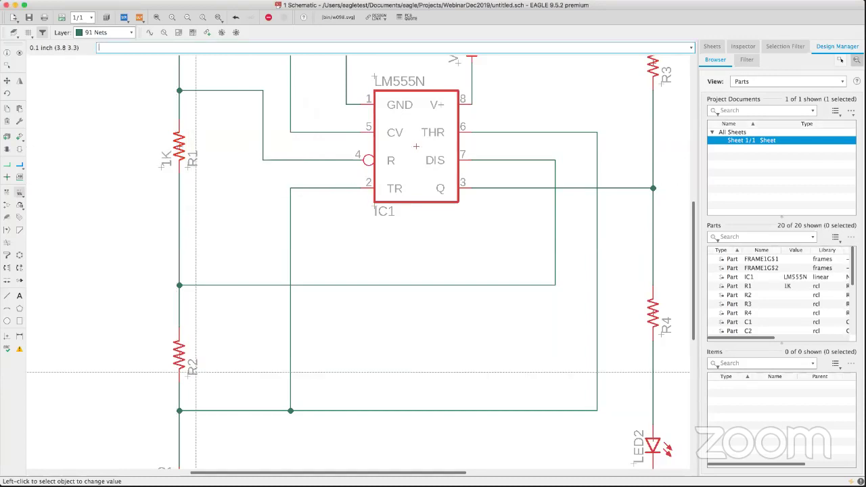
left_click(181, 362)
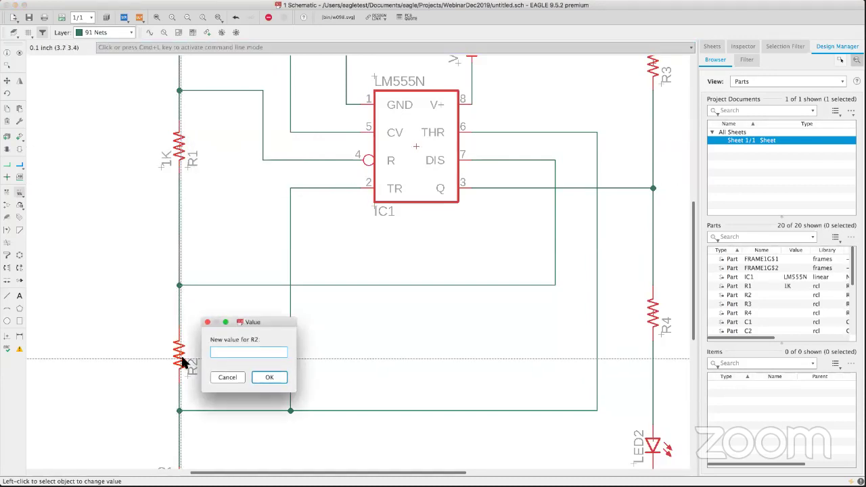
left_click(264, 377)
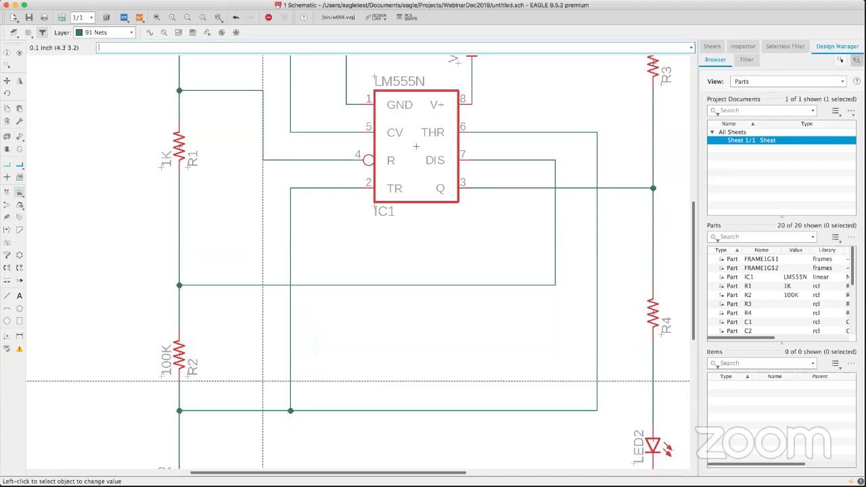
Step: Set the values of resistors R4 and R3 to 330 each
left_click(654, 315)
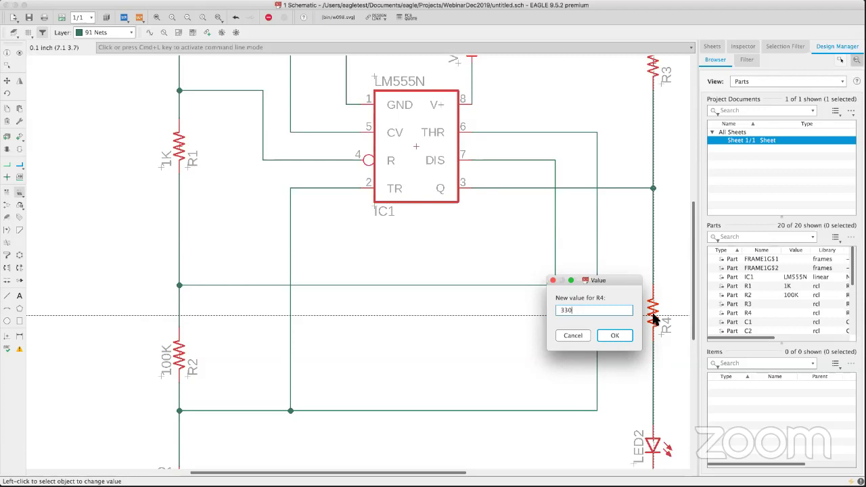
left_click(617, 335)
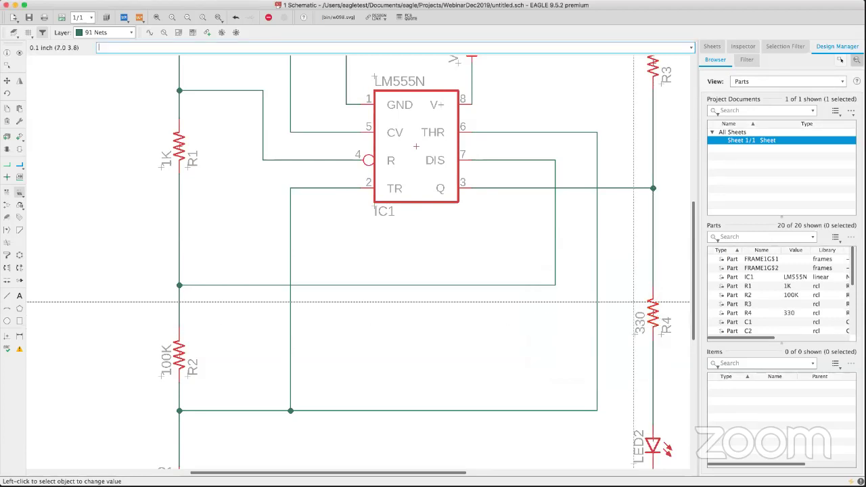
scroll(602, 248, "up", 3)
scroll(601, 247, "down", 5)
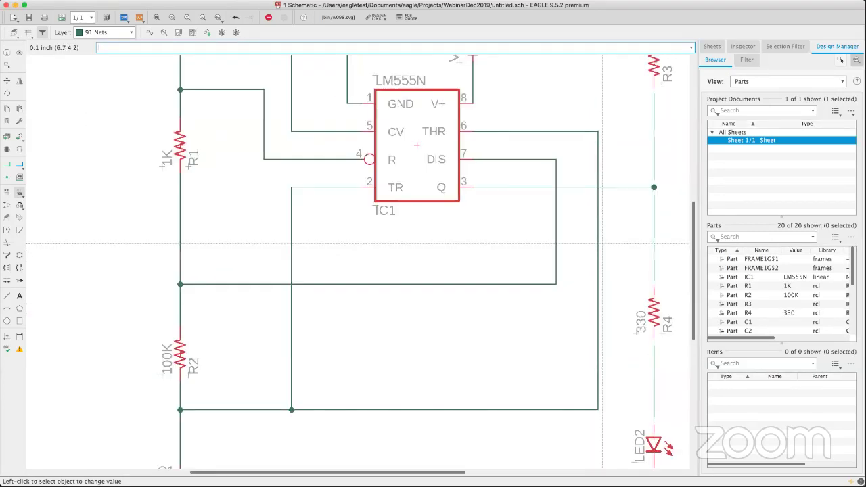
left_click(638, 116)
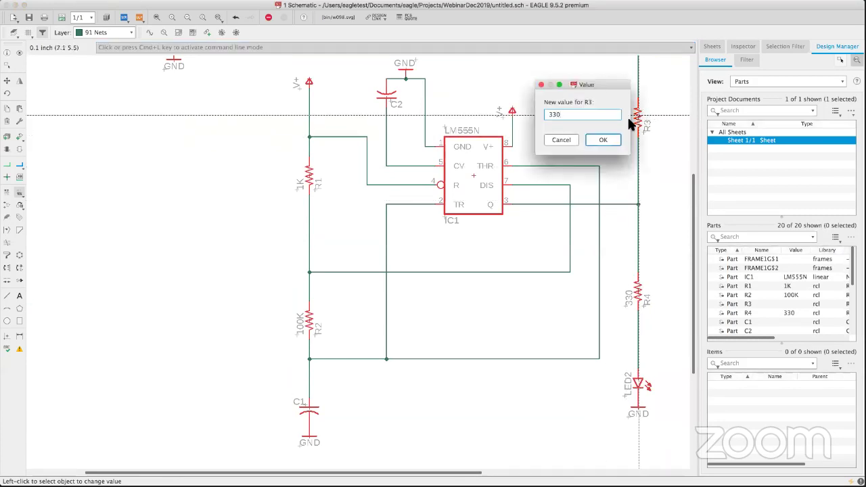
left_click(605, 140)
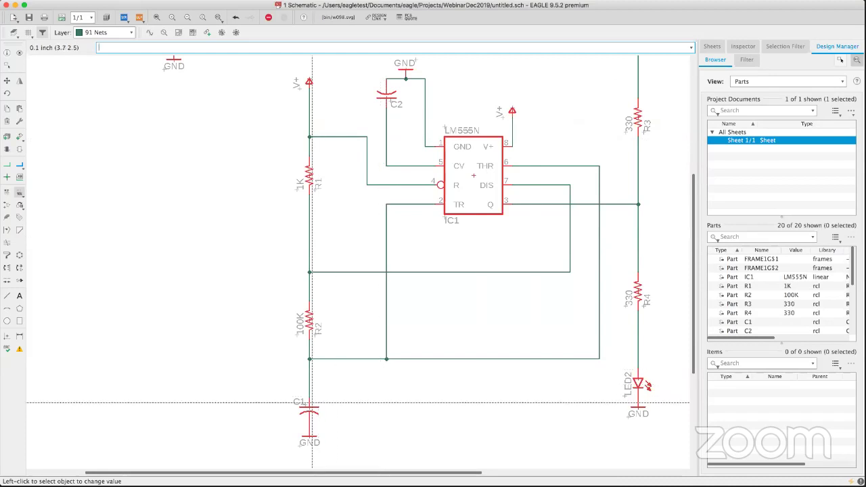
Step: Set the value of capacitor C1 to 1uF and of C2 to 10nF
left_click(308, 410)
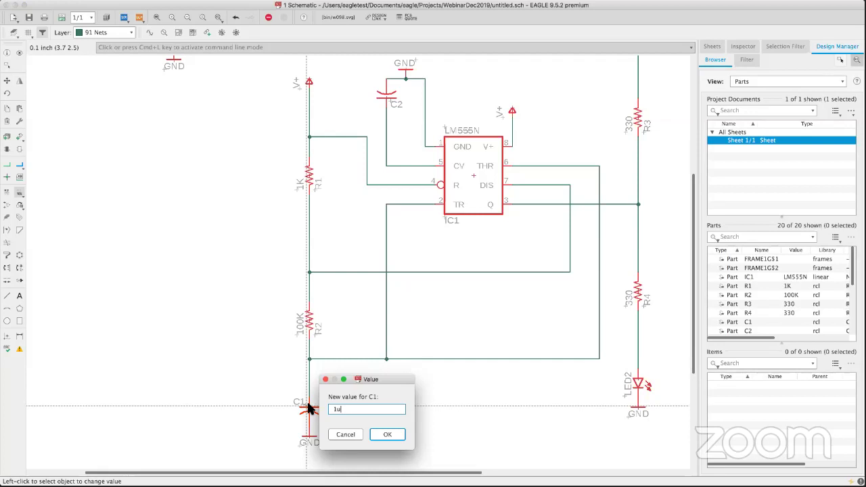
type("F")
left_click(387, 434)
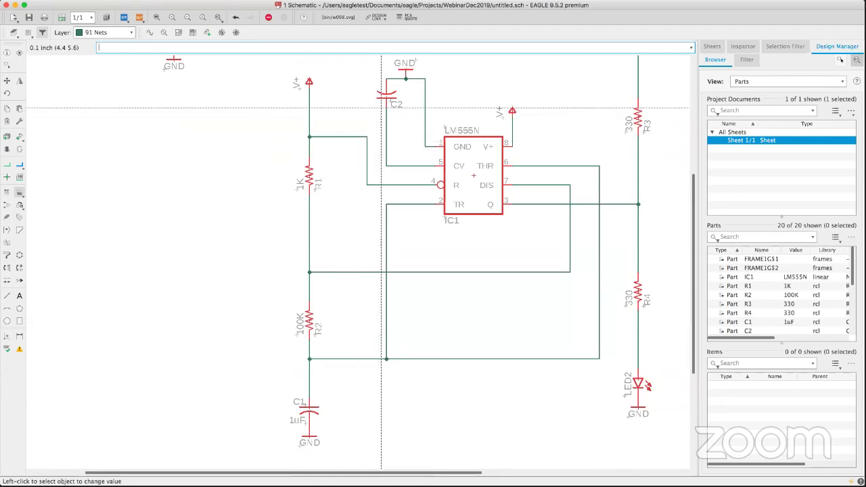
left_click(386, 98)
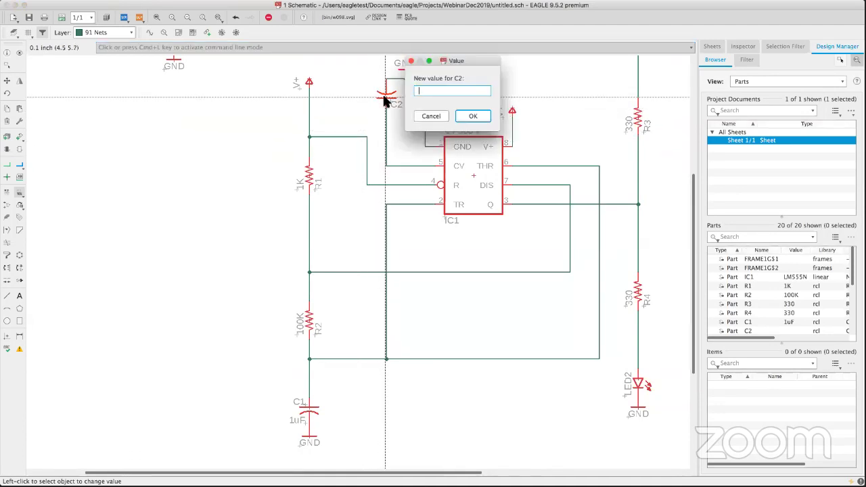
type("10nF")
left_click(473, 116)
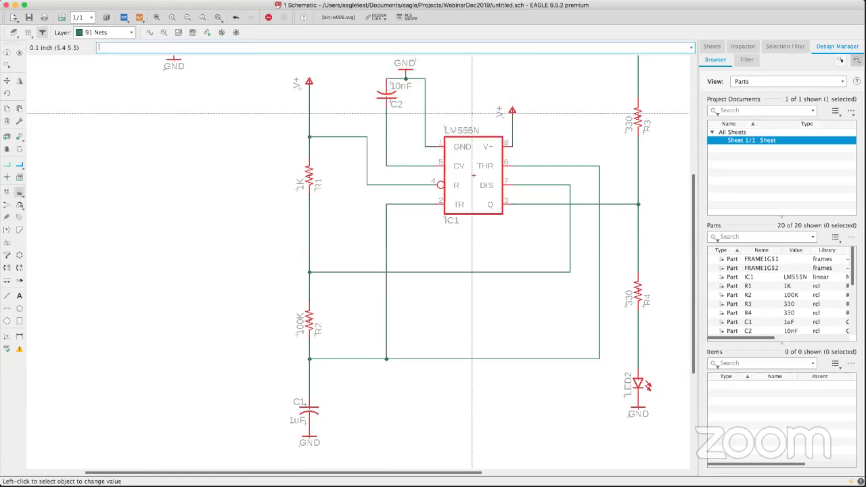
Step: Save the schematic in the WebinarDec2019 project folder under the file name WebinarDec2019
scroll(359, 264, "right", 6)
scroll(300, 169, "down", 5)
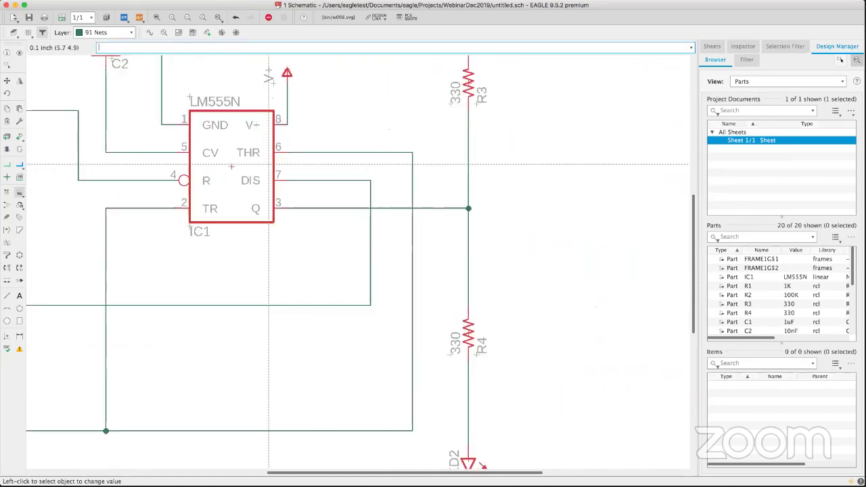
scroll(267, 164, "down", 3)
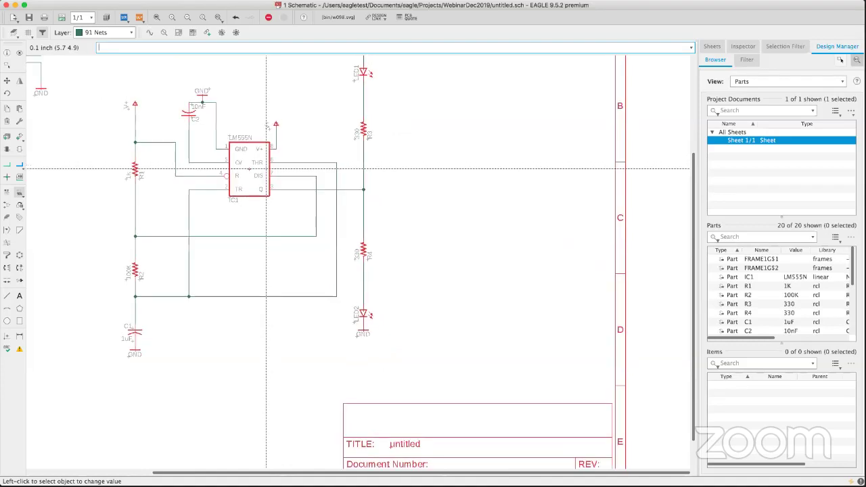
middle_click_drag(276, 216, 269, 235)
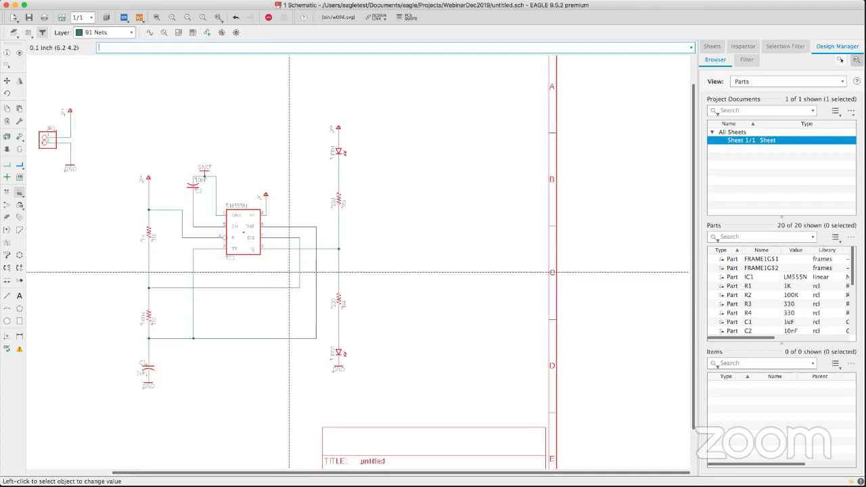
middle_click_drag(289, 273, 399, 266)
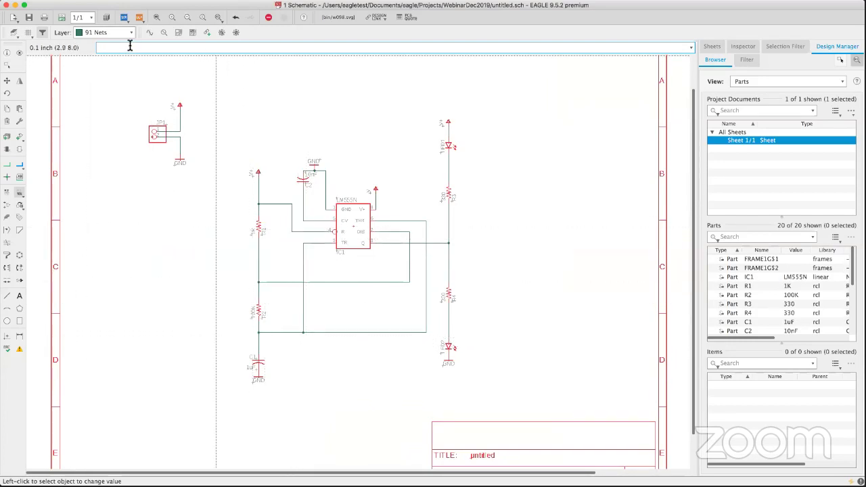
left_click(29, 19)
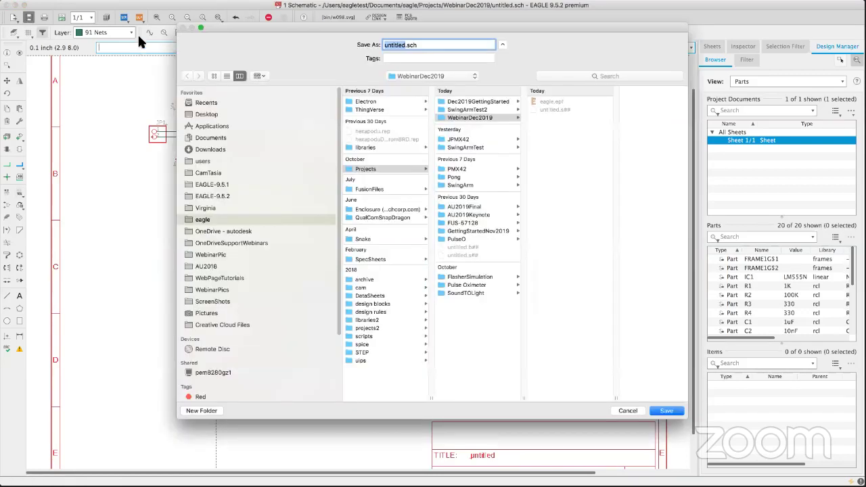
type("Webinar")
key("BackSpace")
key("BackSpace")
type("nbar")
key("BackSpace")
key("BackSpace")
key("BackSpace")
type("arDec2019")
key("Return")
Step: Create a text object reading "Webinar 2019" for the drawing frame
scroll(358, 272, "up", 2)
middle_click_drag(357, 272, 356, 219)
scroll(357, 218, "up", 3)
scroll(361, 219, "down", 4)
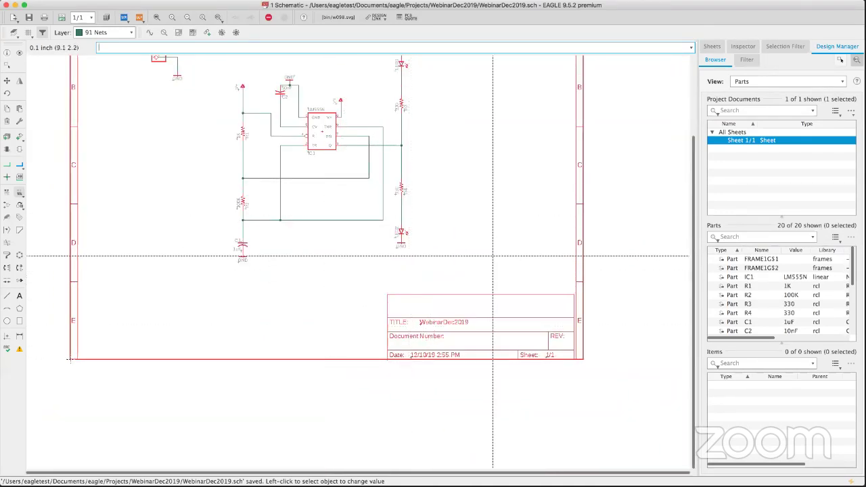
left_click_drag(561, 233, 478, 325)
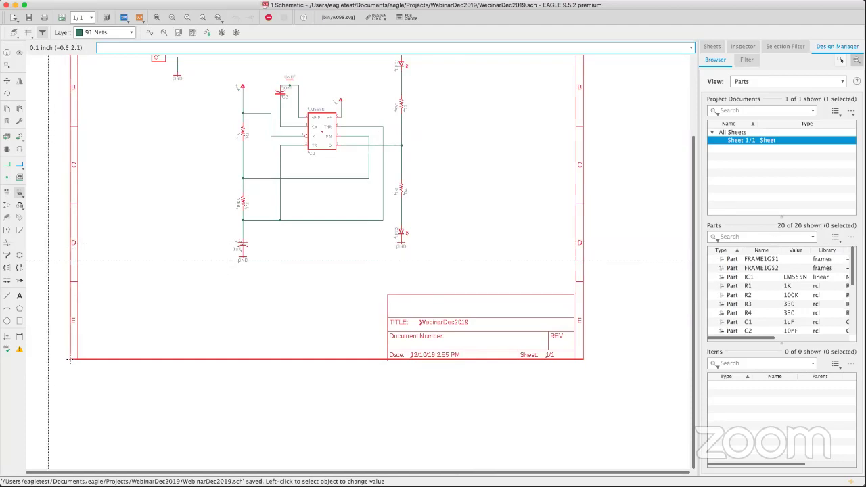
left_click(19, 297)
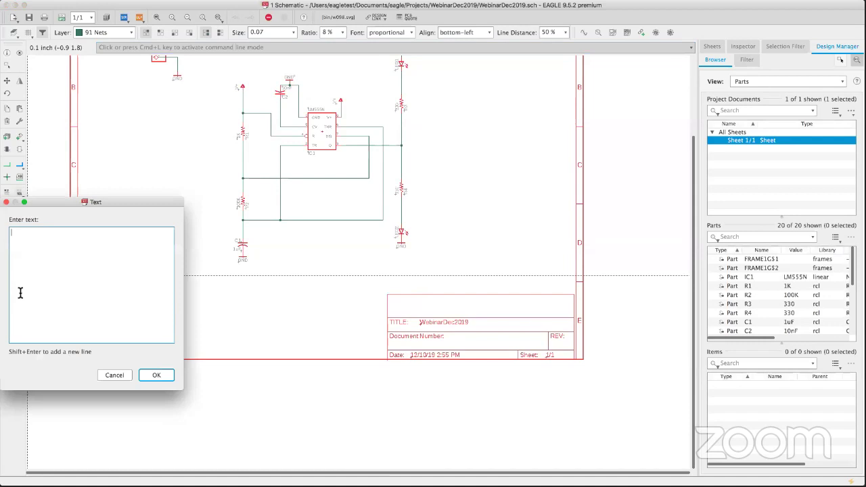
type("Webinar 2019")
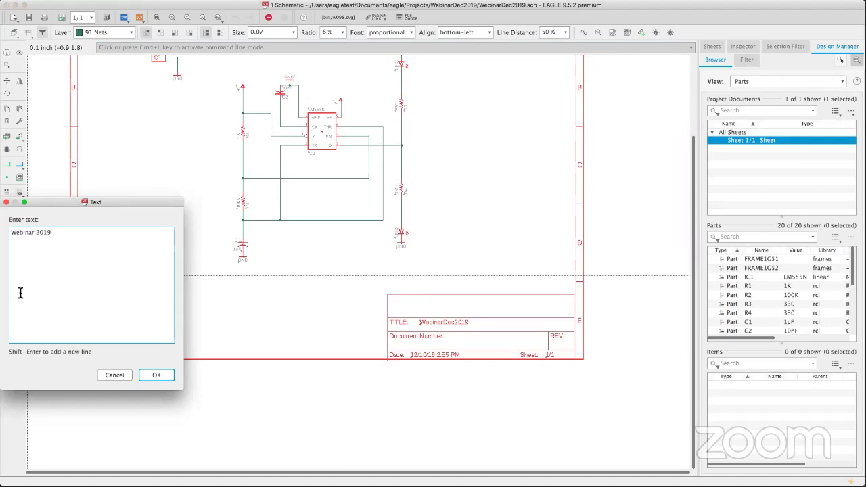
left_click(160, 376)
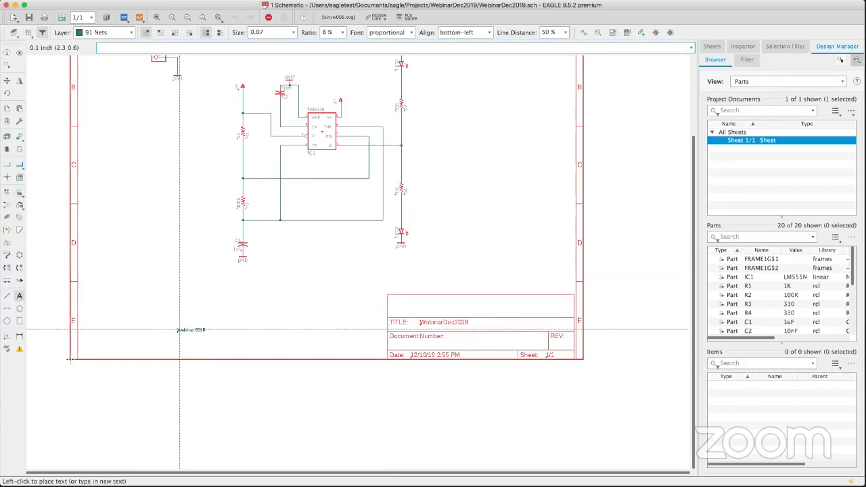
Step: Place the text in the empty box above TITLE on layer 94 Symbols at size 0.254, and save the schematic
left_click(121, 33)
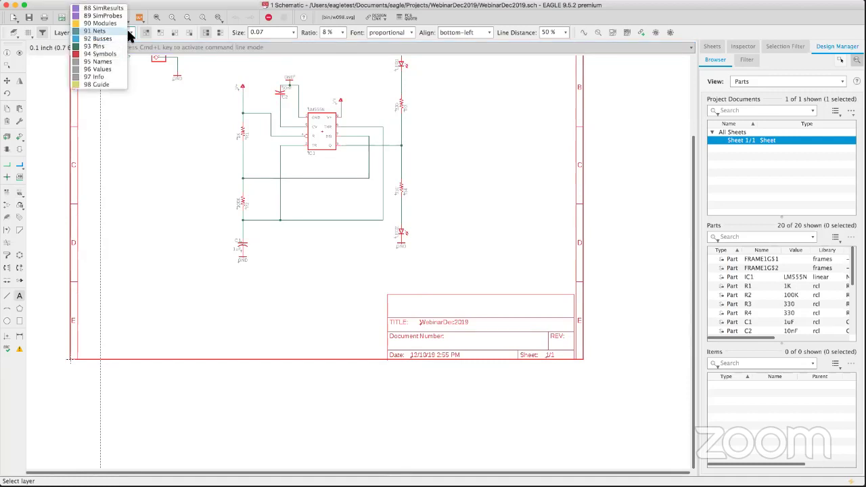
left_click(123, 56)
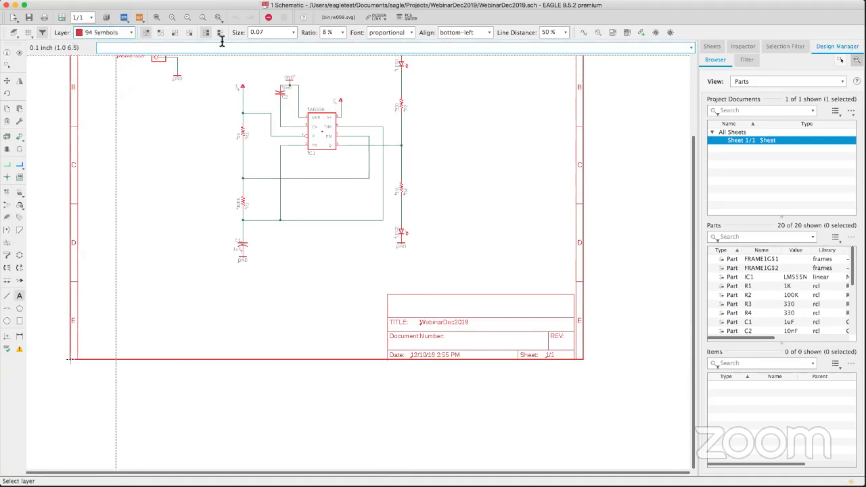
left_click(293, 34)
left_click_drag(294, 58, 292, 88)
left_click(264, 109)
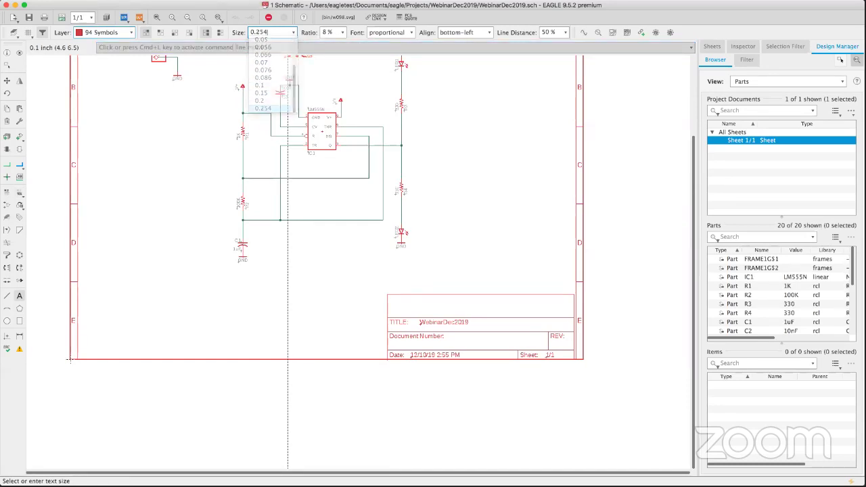
left_click(415, 314)
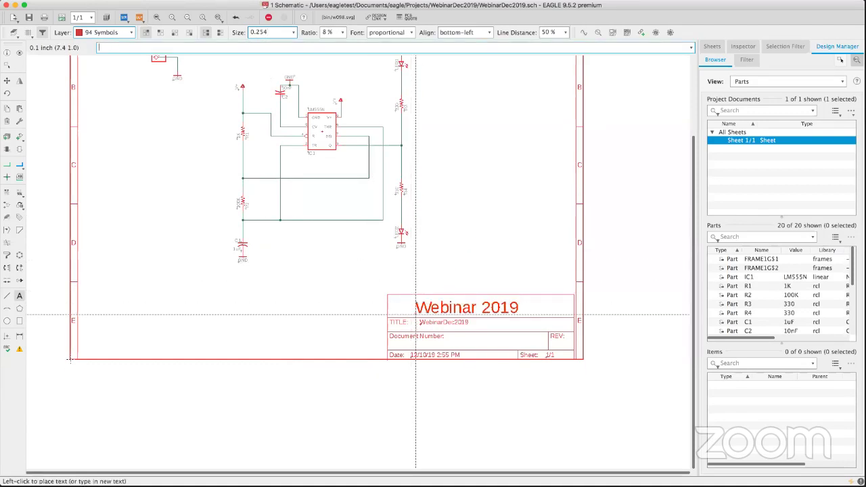
key("Escape")
key("Escape")
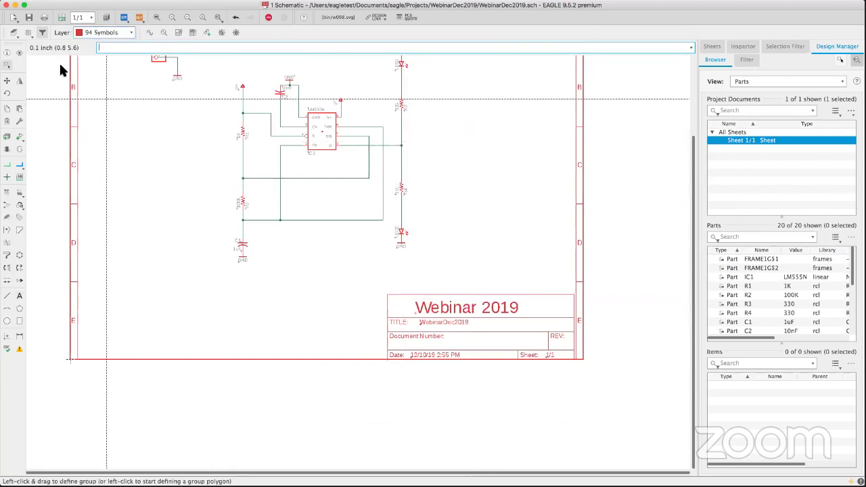
left_click(29, 17)
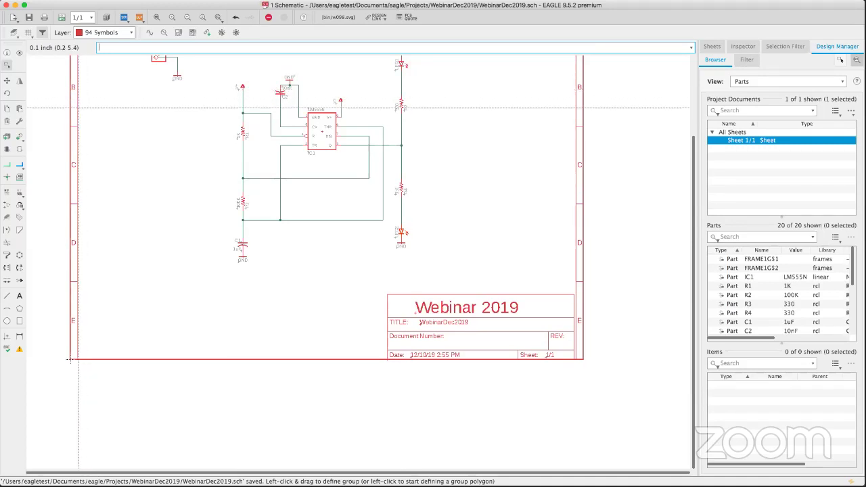
Step: Place a copy of the LM555N in the empty area beside LED1 and R3
scroll(141, 110, "up", 5)
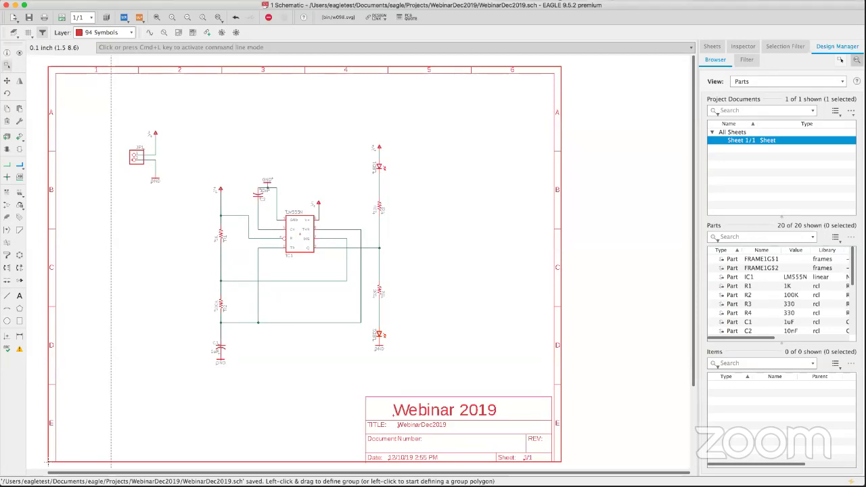
middle_click_drag(312, 194, 227, 178)
left_click(8, 108)
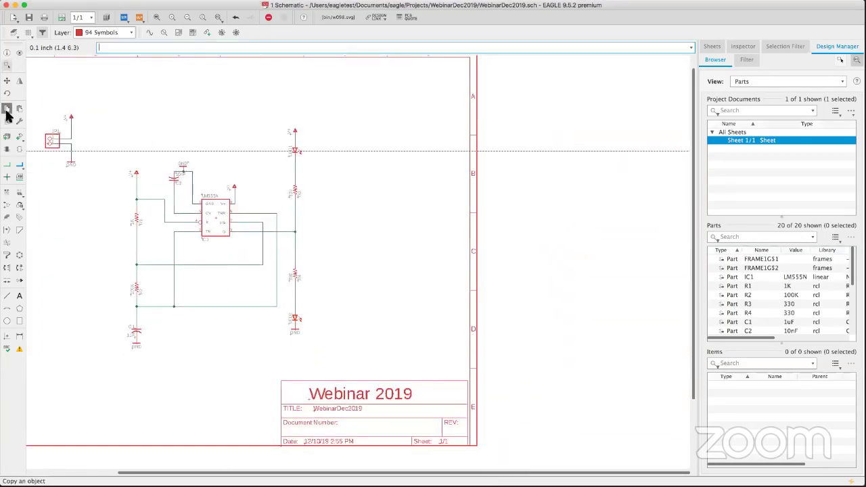
left_click(212, 218)
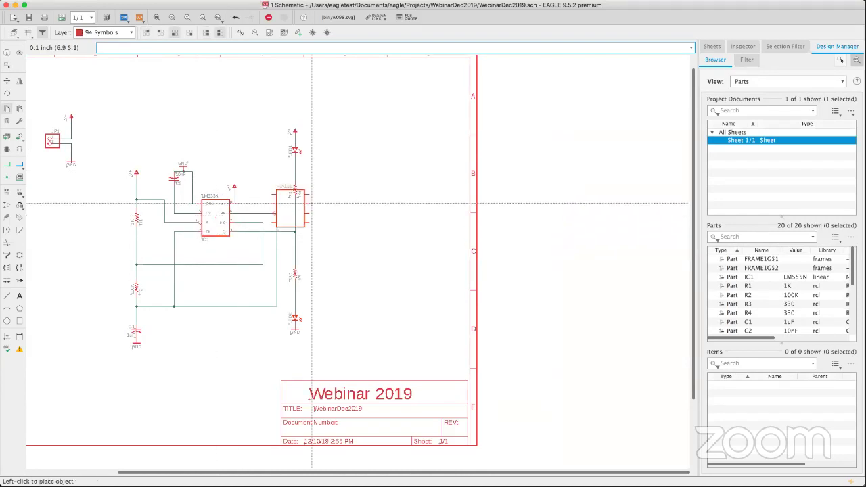
left_click(344, 174)
Step: Draw a vertical bus in the open space between the copied LM555N and the frame border
scroll(368, 225, "up", 4)
scroll(368, 225, "up", 2)
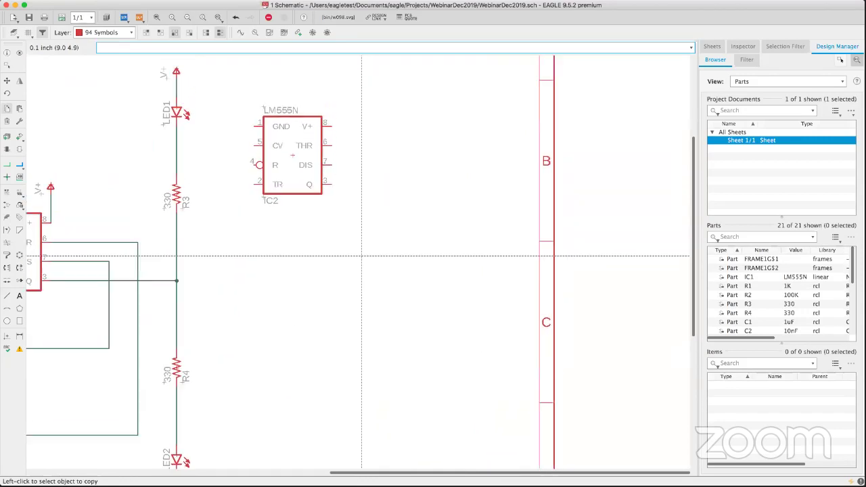
left_click(19, 165)
left_click(428, 98)
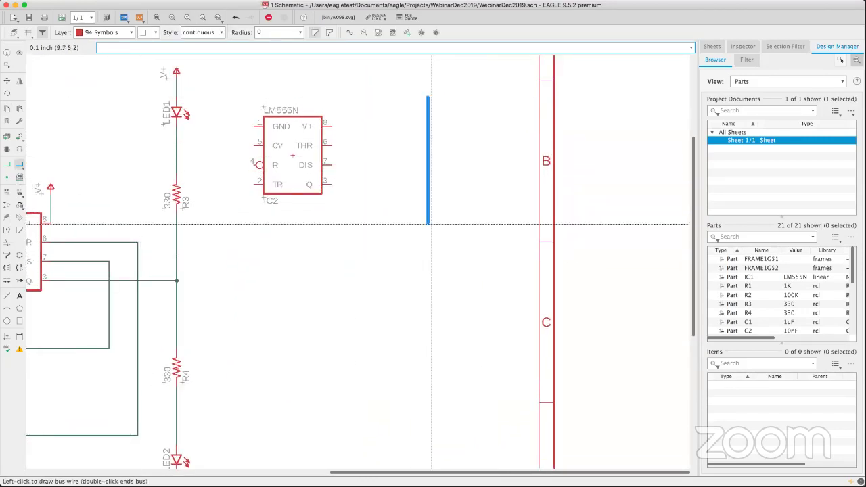
double_click(428, 249)
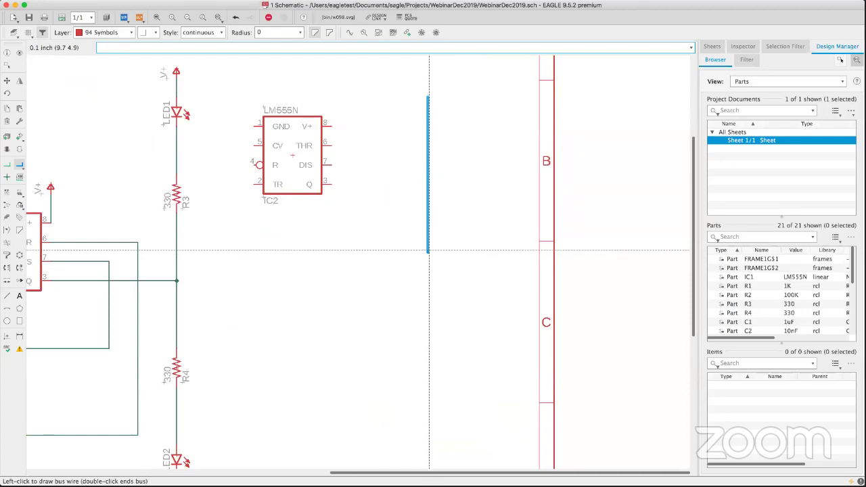
Step: Give the new bus the alias BUS and start its specification with "BUS:"
left_click(377, 289)
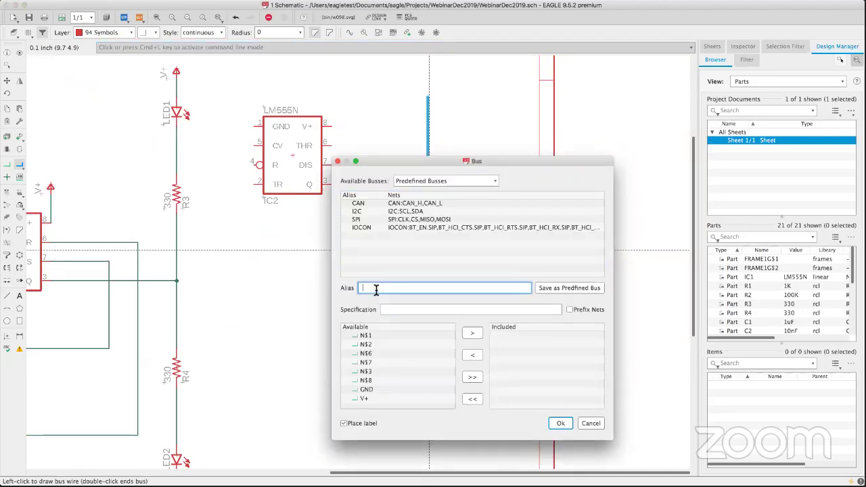
type("BUS")
left_click(417, 310)
type(":")
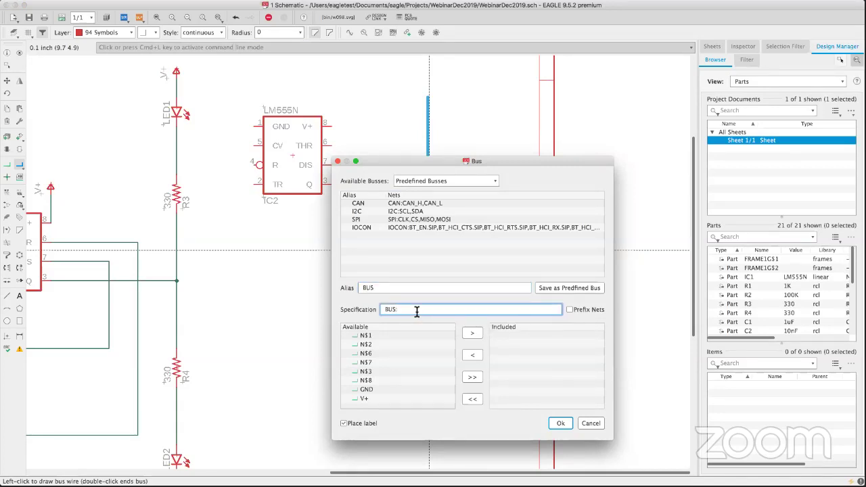
Step: Include nets N$1, N$2 and N$7 in the bus, accept the definition and place its label just above the bus line
left_click(394, 334)
left_click(472, 334)
left_click(419, 334)
left_click(472, 335)
left_click(391, 345)
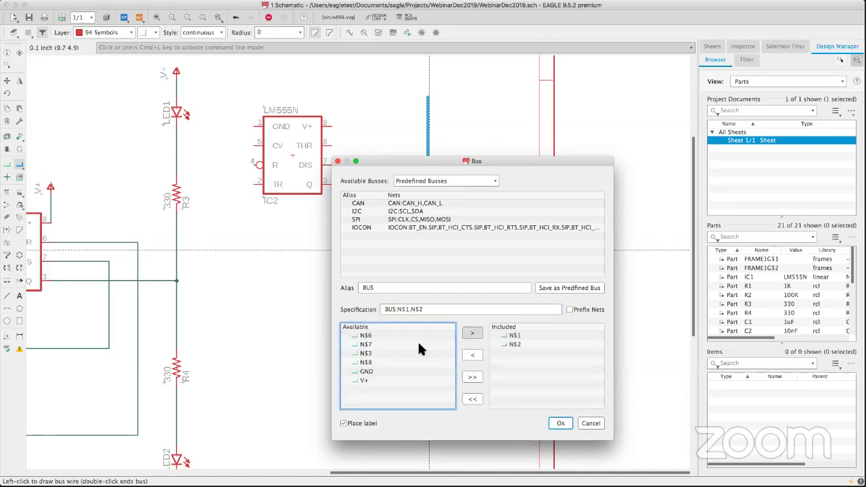
left_click(472, 337)
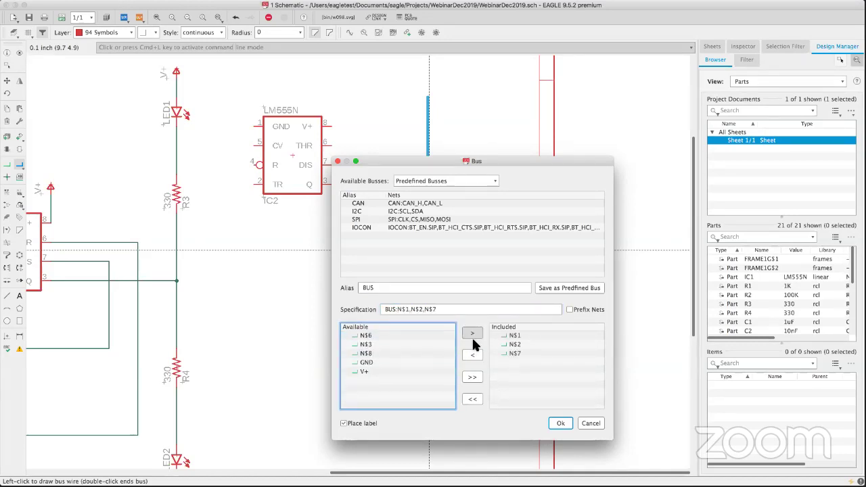
left_click(561, 423)
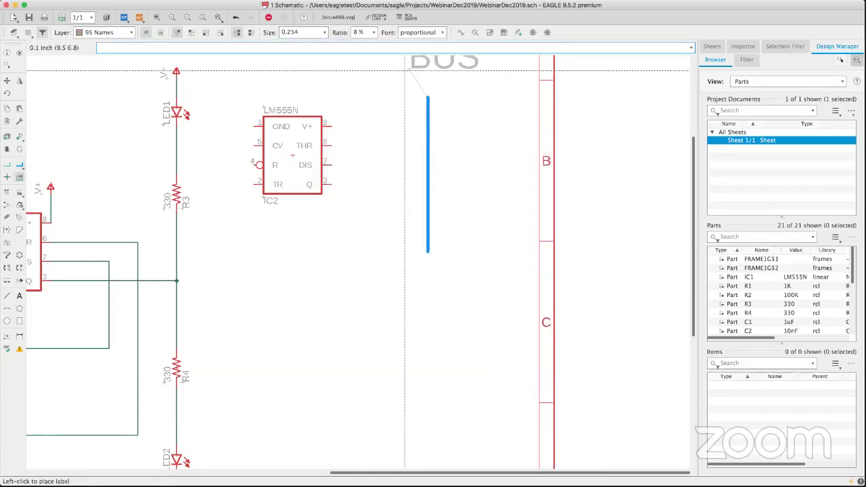
left_click(407, 89)
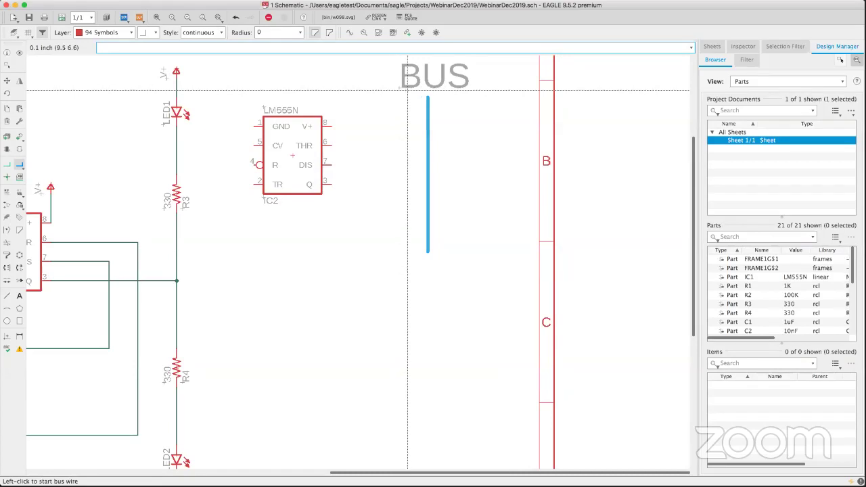
Step: Draw net N$7 from the upper end of the bus to the DIS pin of the copied LM555N
left_click(7, 164)
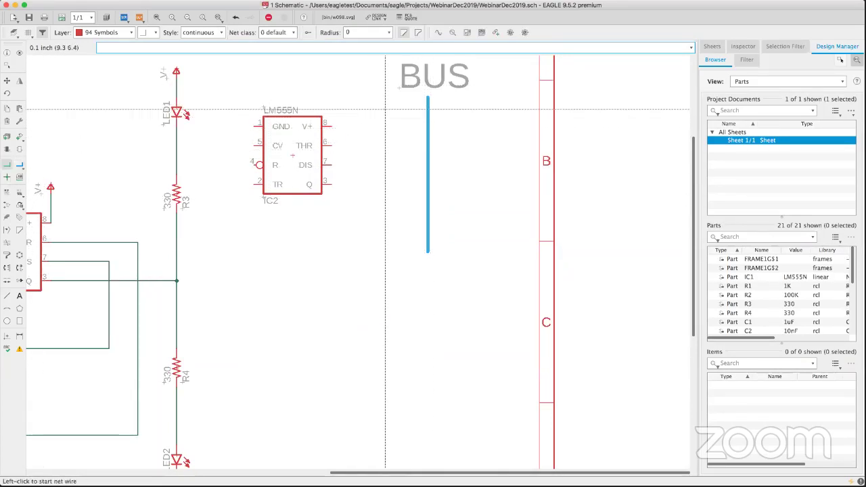
left_click(428, 110)
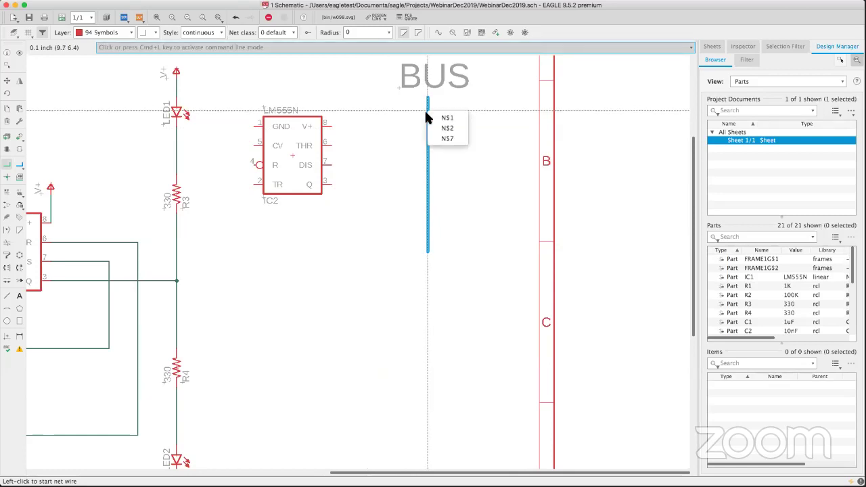
left_click(449, 139)
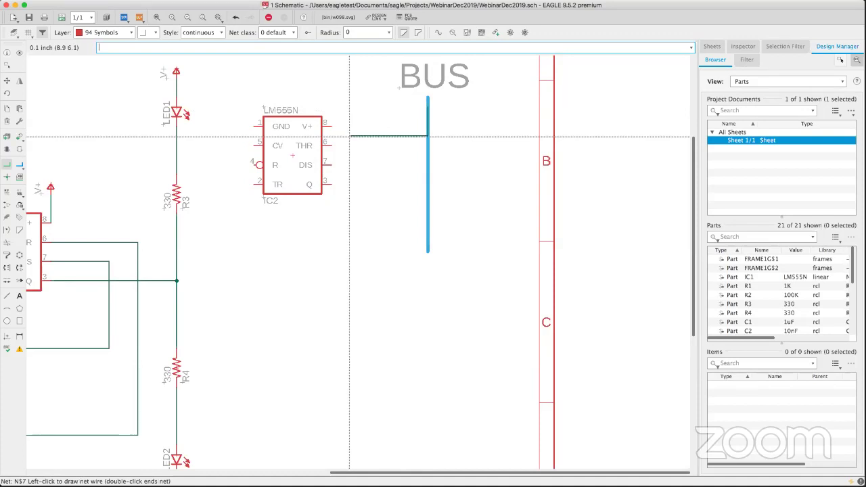
left_click(329, 164)
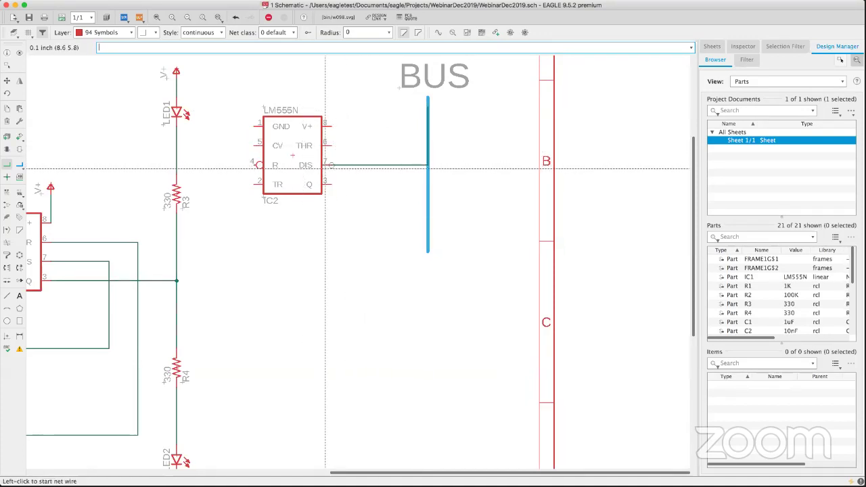
left_click(331, 165)
key("Escape")
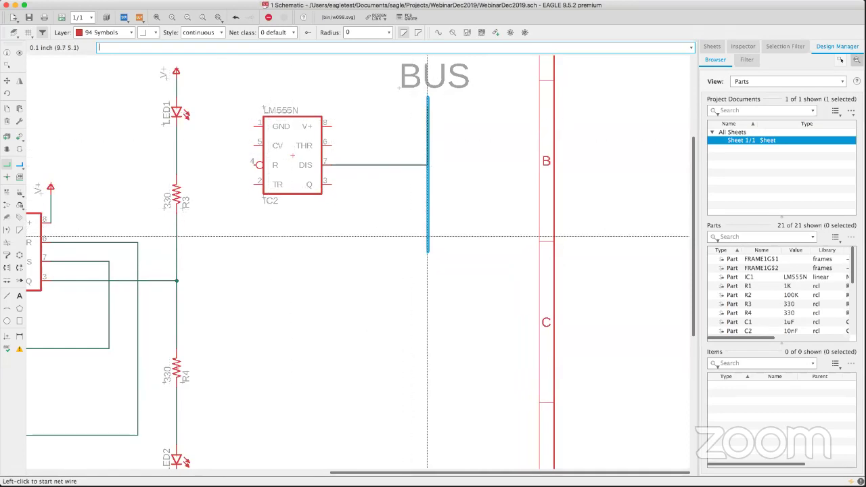
Step: Draw net N$1 from the lower end of the bus around to the TR pin of the copied LM555N
left_click(428, 238)
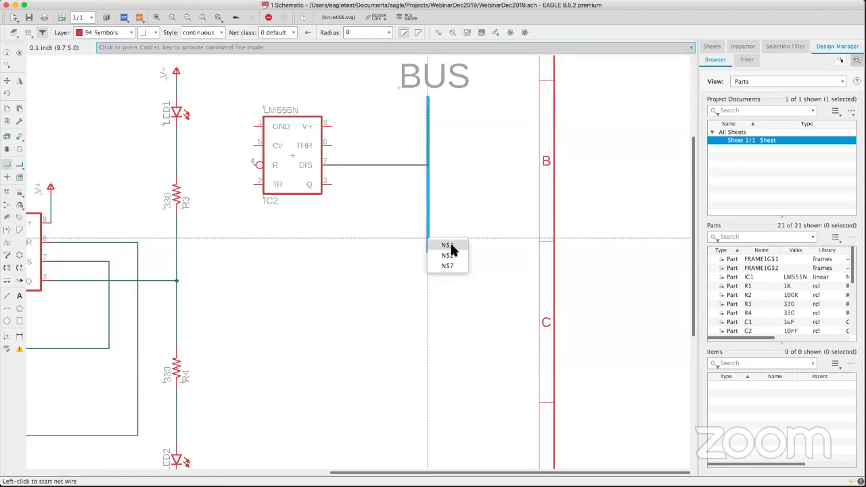
left_click(450, 247)
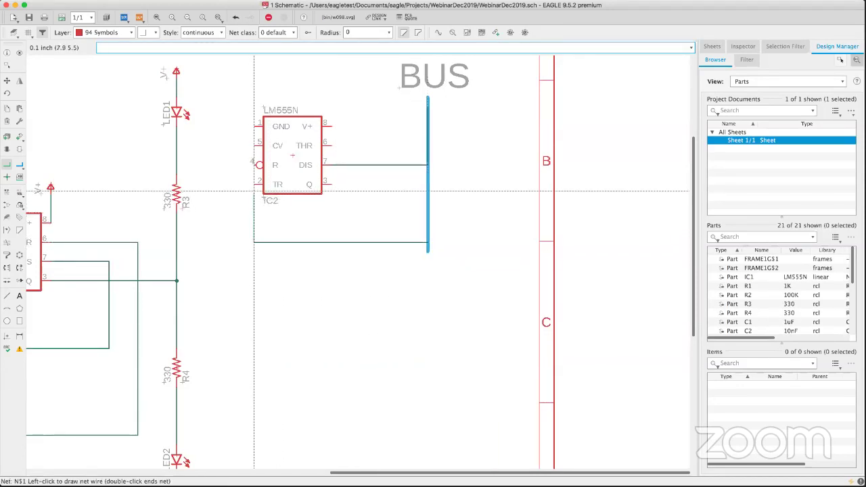
left_click(254, 185)
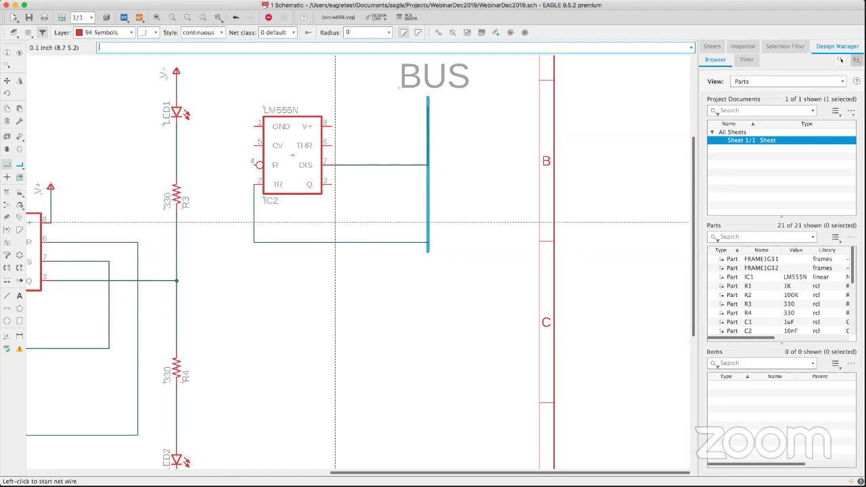
key("Escape")
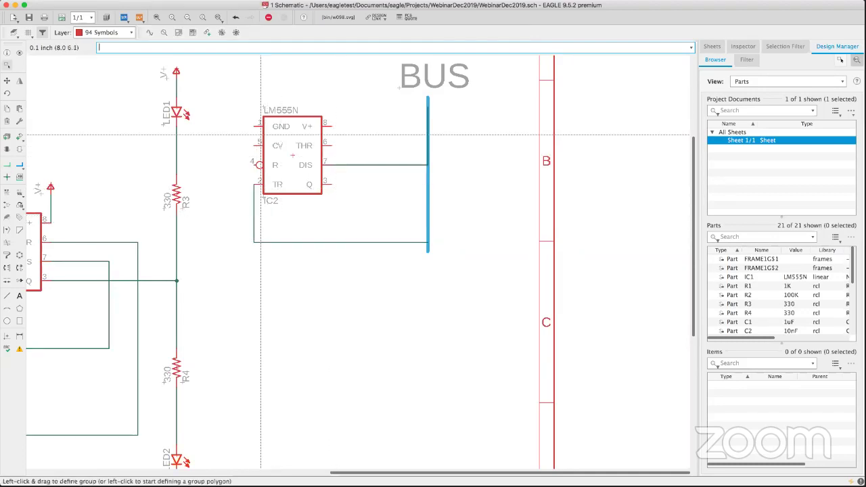
Step: Group the copied LM555N with the bus, its label and connecting nets, and delete the whole group
left_click_drag(232, 63, 493, 286)
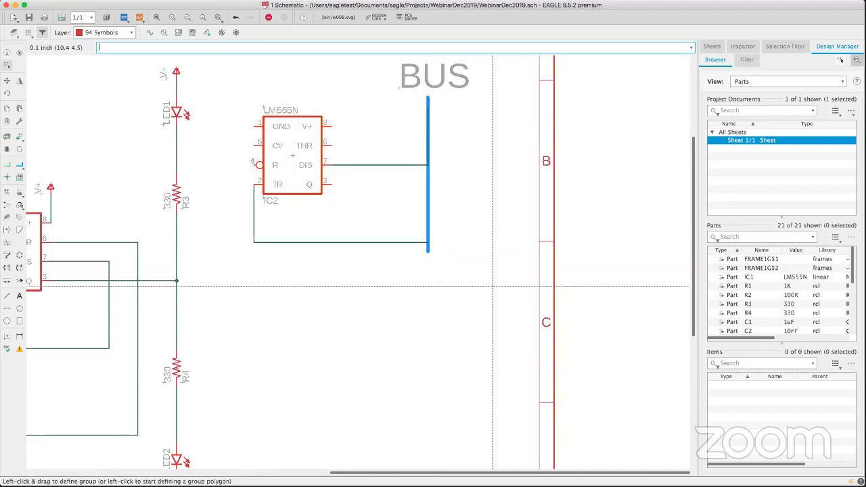
key("Delete")
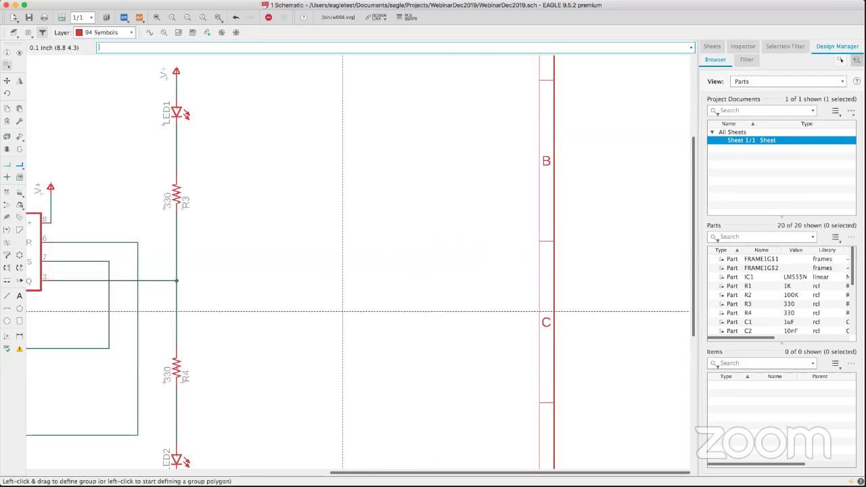
scroll(333, 308, "up", 1)
scroll(334, 308, "down", 2)
scroll(334, 308, "down", 1)
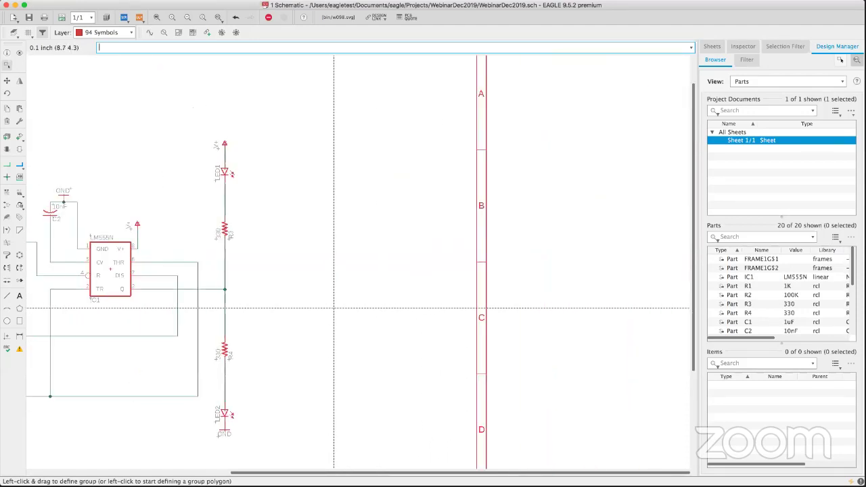
middle_click_drag(333, 308, 357, 232)
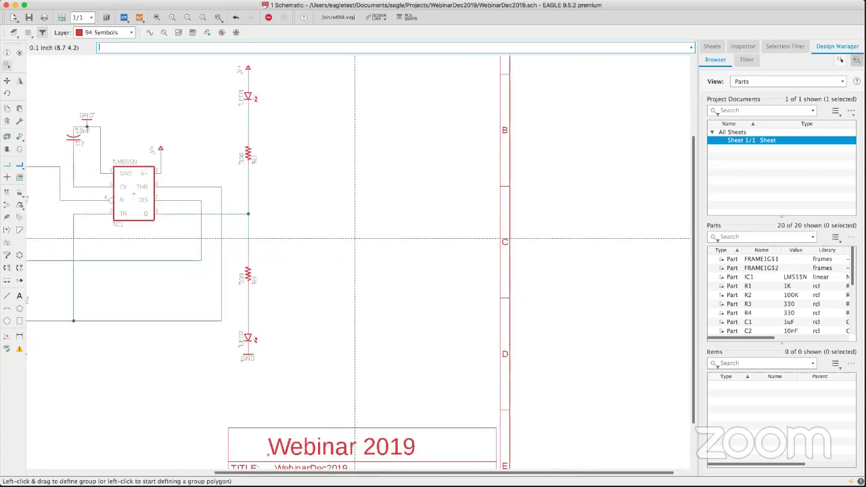
middle_click_drag(310, 294, 330, 297)
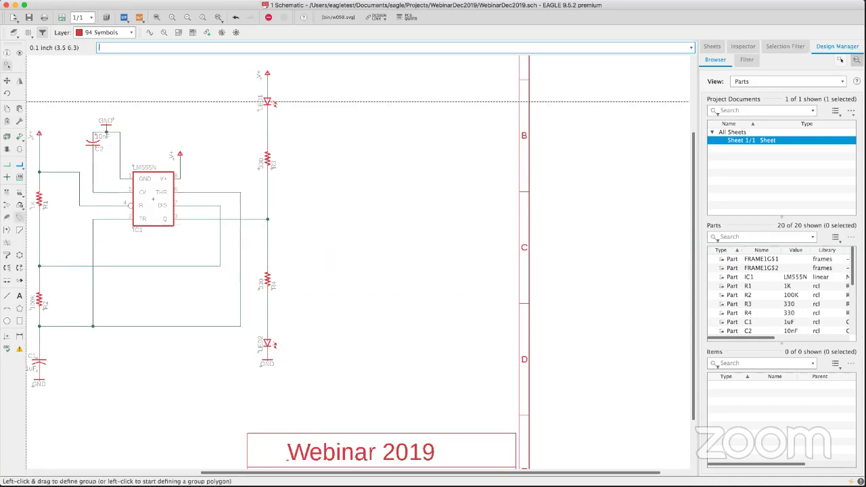
Step: Group the LED1, R3, R4 and LED2 branch and move it horizontally away from the LM555N with its nets attached
mouse_move(122, 87)
left_mouse_down()
mouse_move(22, 75)
mouse_move(9, 64)
left_mouse_up()
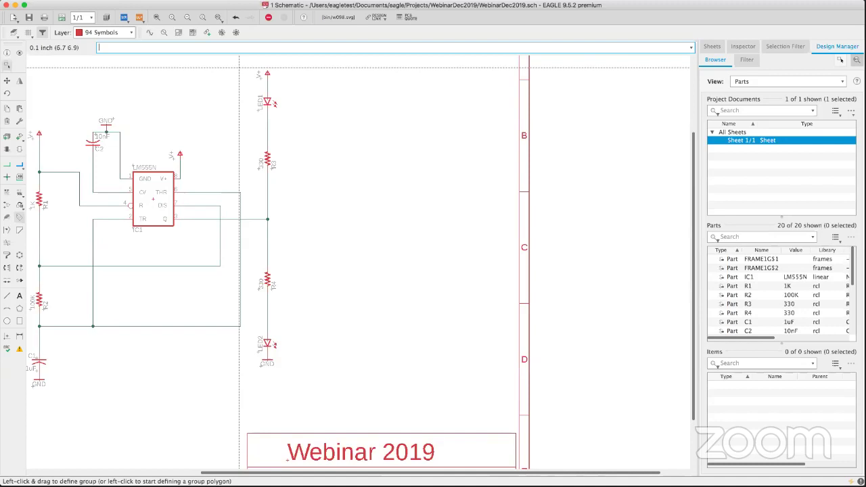
left_click_drag(247, 94, 268, 359)
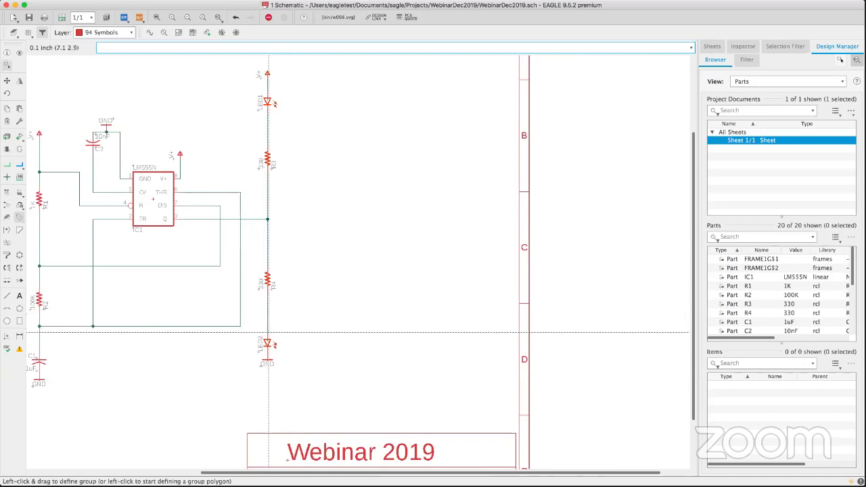
scroll(264, 315, "up", 3)
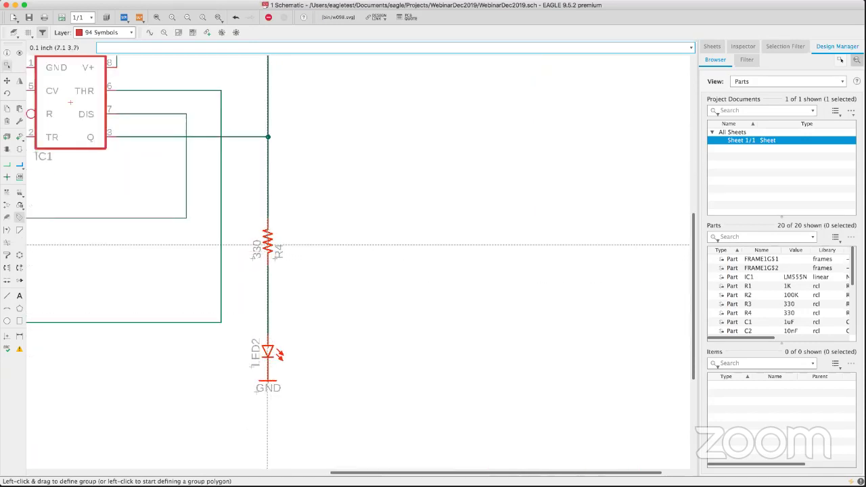
scroll(268, 237, "down", 4)
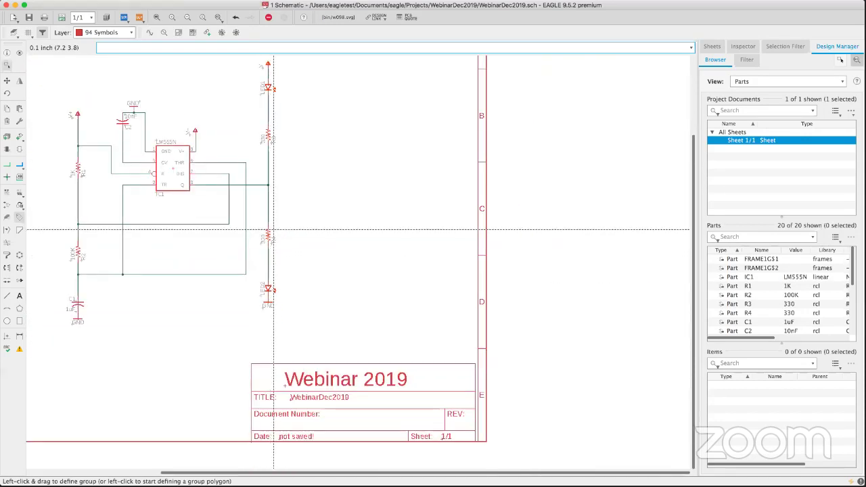
left_click(268, 236)
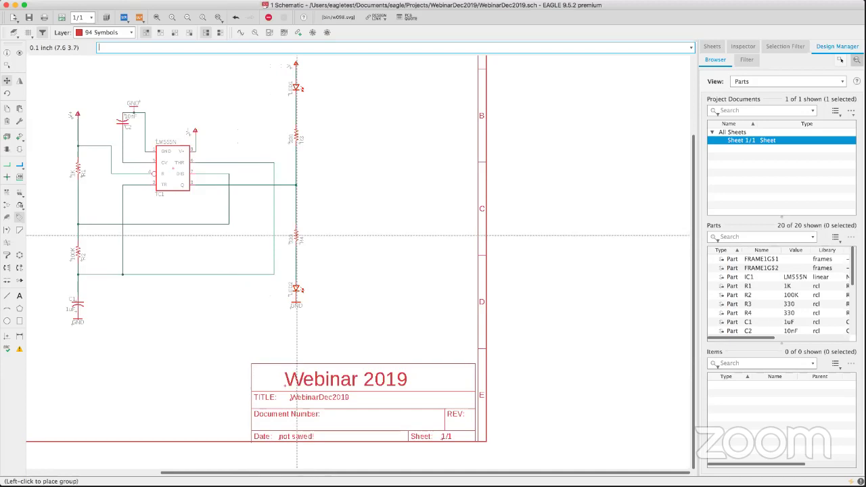
left_click(296, 236)
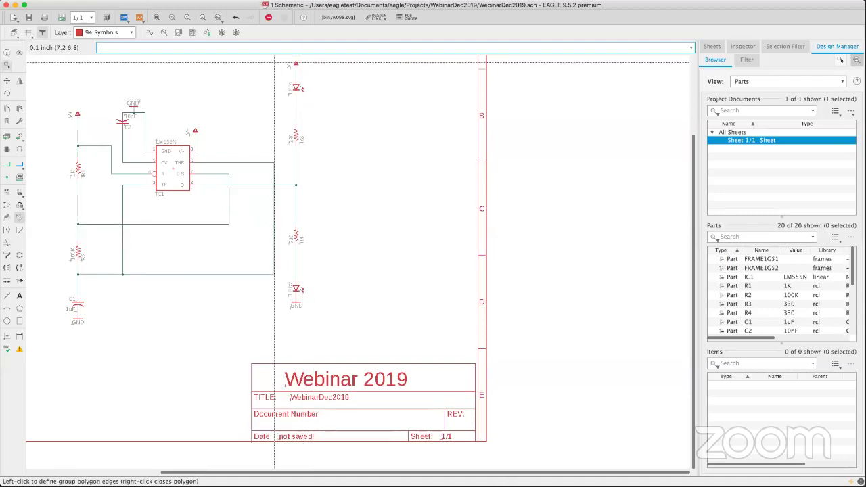
Step: Regroup the LED and resistor branch and shift it slightly farther toward the frame border
left_click_drag(278, 66, 320, 315)
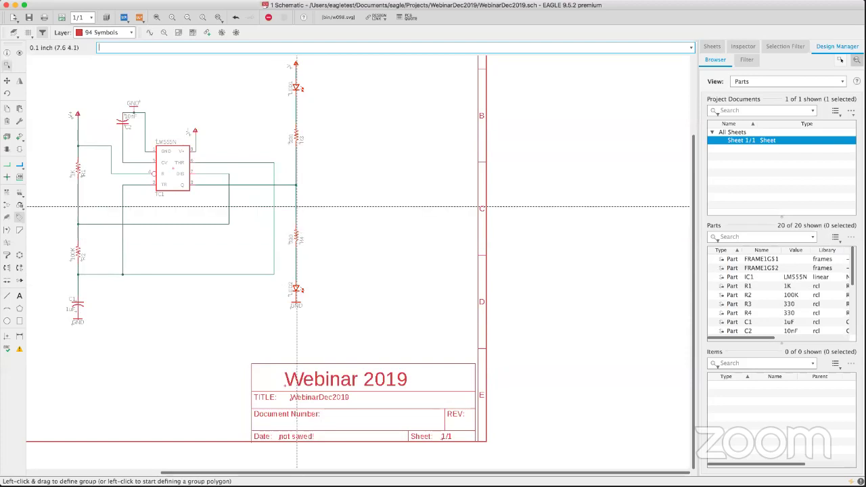
mouse_move(297, 136)
left_mouse_down()
mouse_move(379, 140)
mouse_move(276, 134)
mouse_move(304, 134)
left_mouse_up()
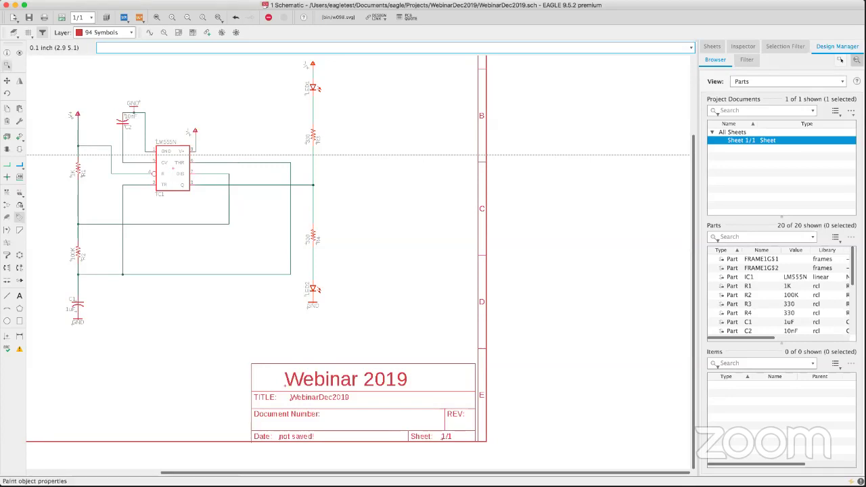
Step: Open the Library Manager from the ADD dialog and examine the libraries in the design, in use and available
middle_click_drag(122, 249, 162, 256)
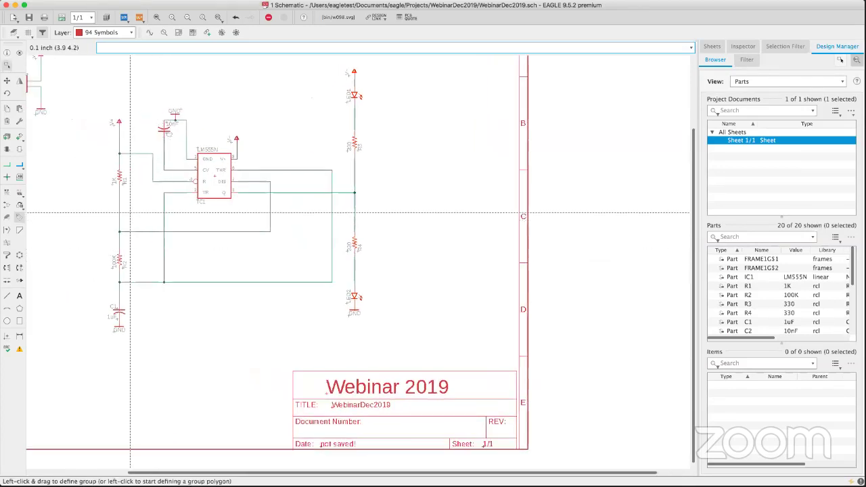
left_click(19, 139)
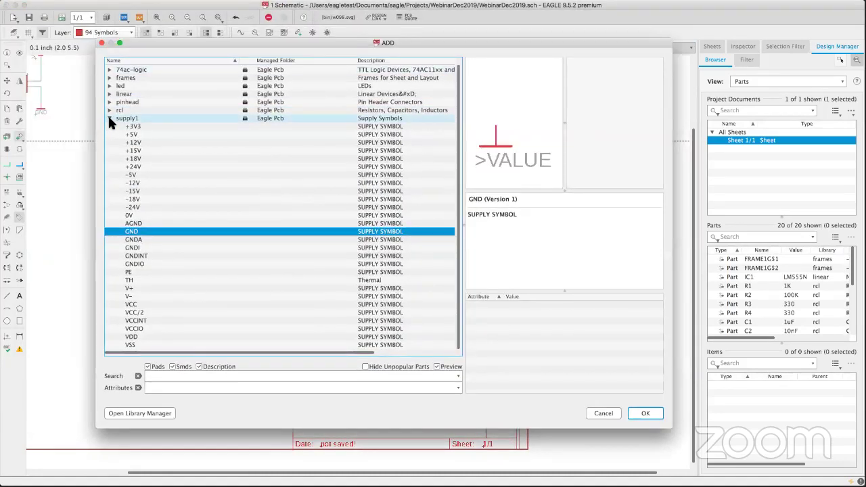
left_click(109, 118)
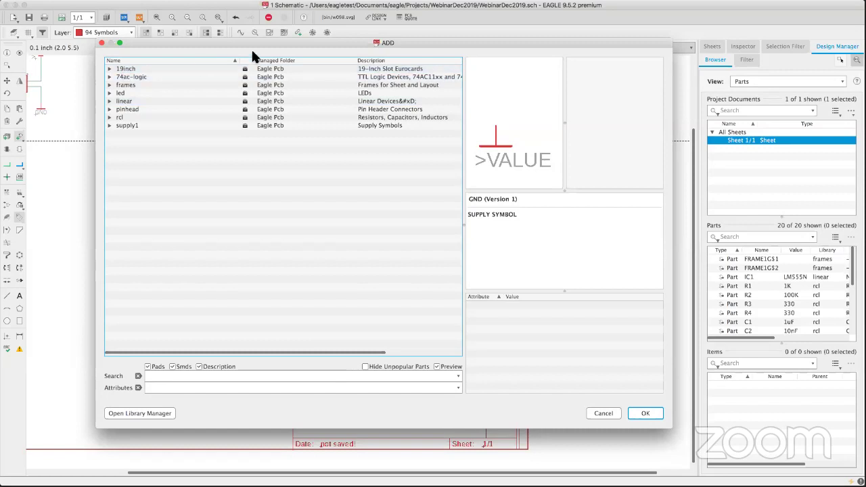
left_click_drag(264, 46, 234, 37)
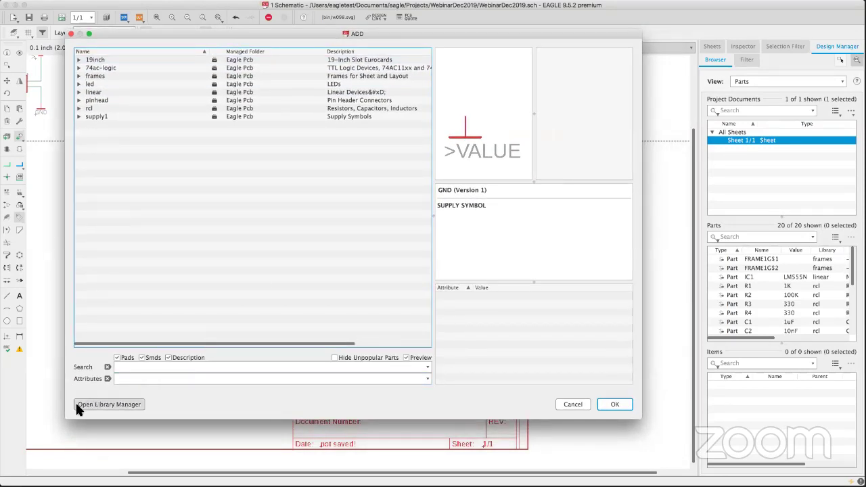
left_click(110, 404)
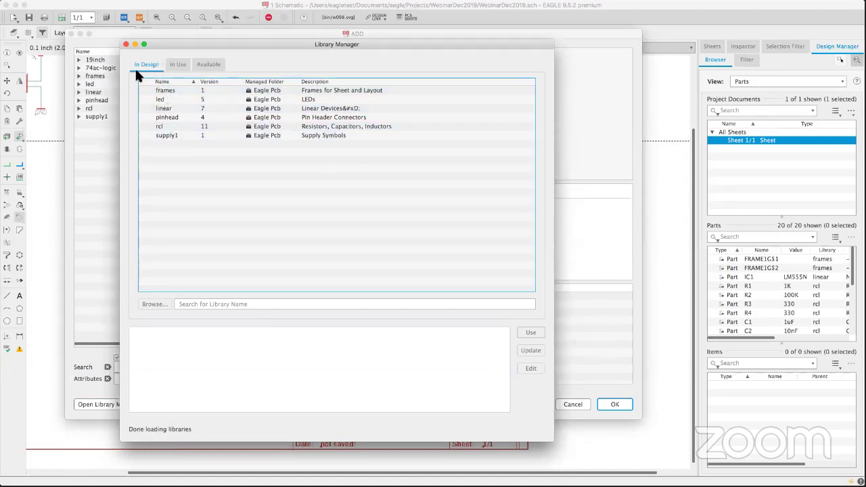
left_click(177, 68)
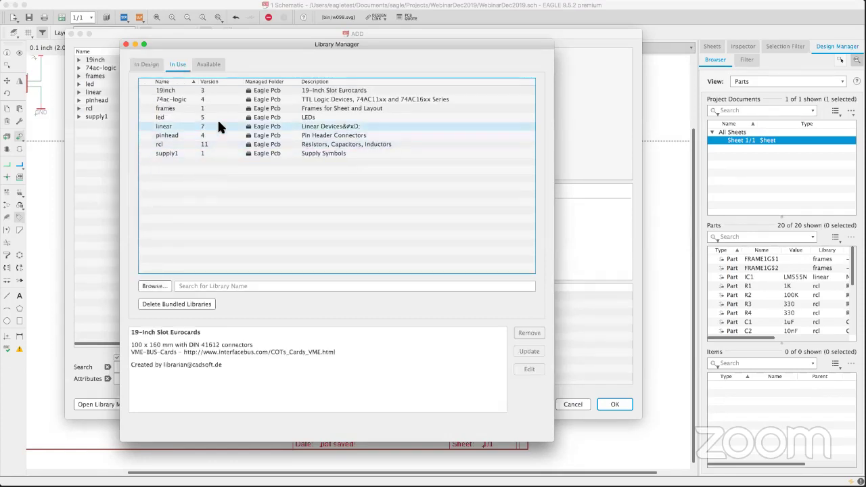
left_click(209, 65)
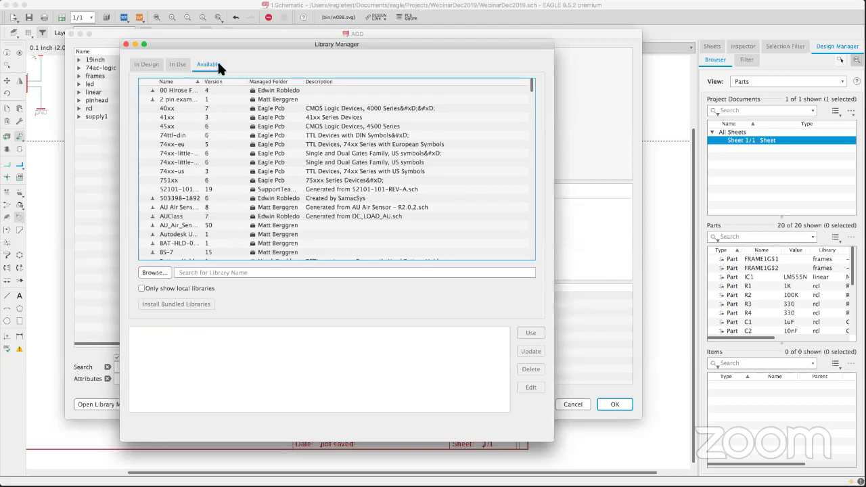
Step: Widen the name column of the available libraries and put the PCBLayout.com Microphone library into use
left_click_drag(204, 81, 277, 102)
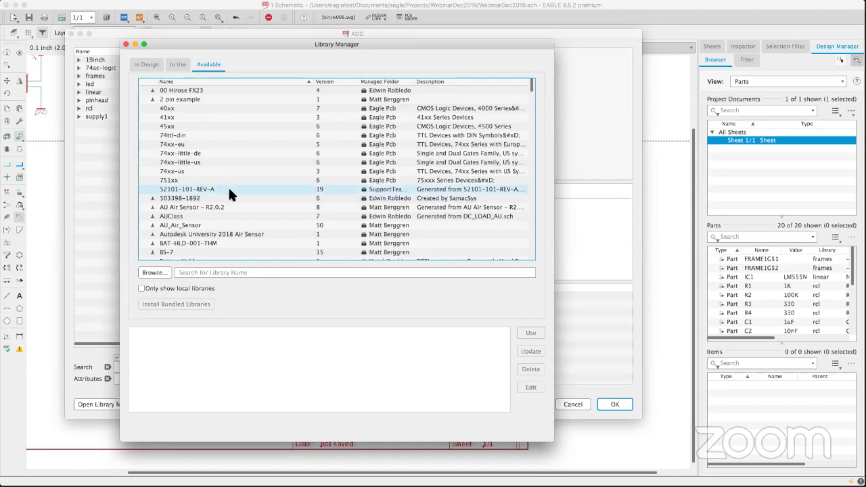
scroll(198, 203, "down", 3)
scroll(200, 203, "down", 15)
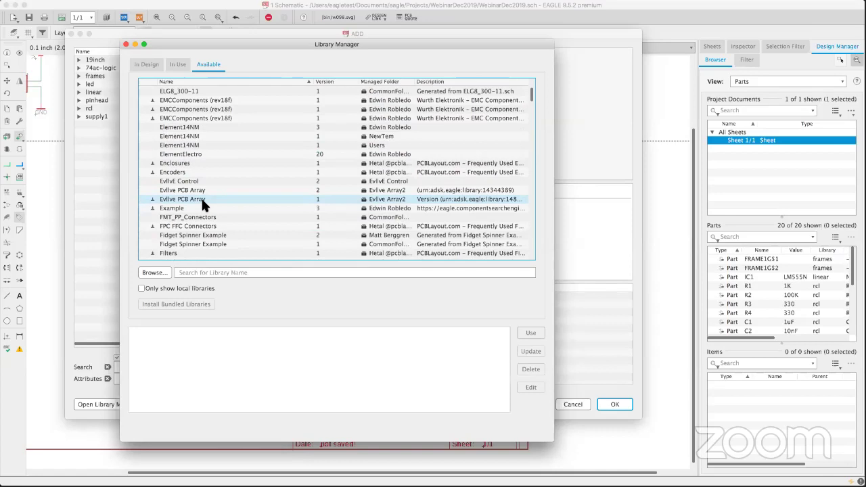
scroll(201, 197, "down", 8)
scroll(201, 197, "down", 3)
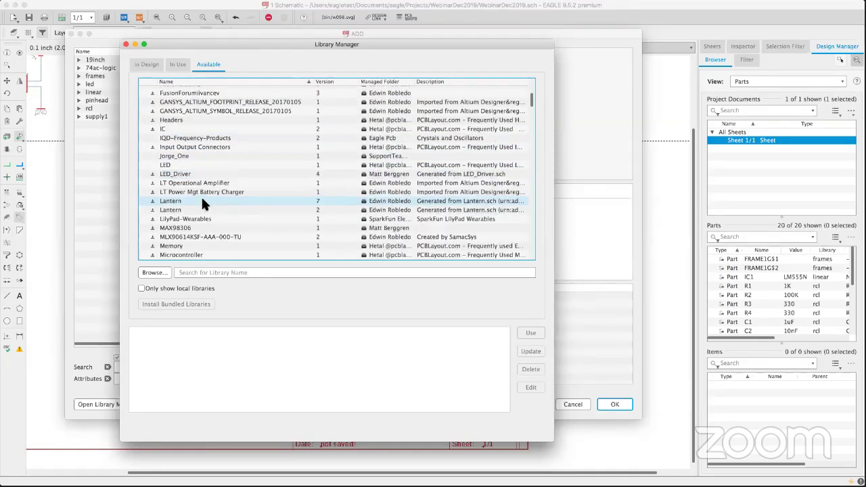
scroll(197, 193, "down", 4)
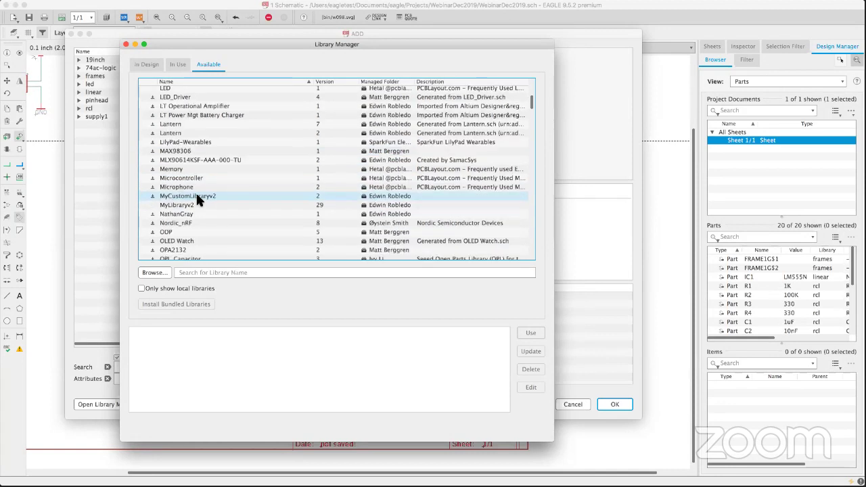
left_click(152, 190)
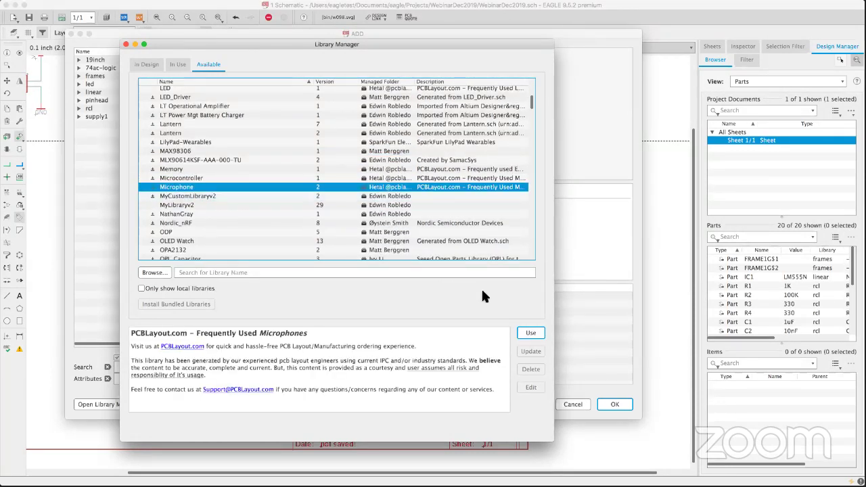
left_click(533, 331)
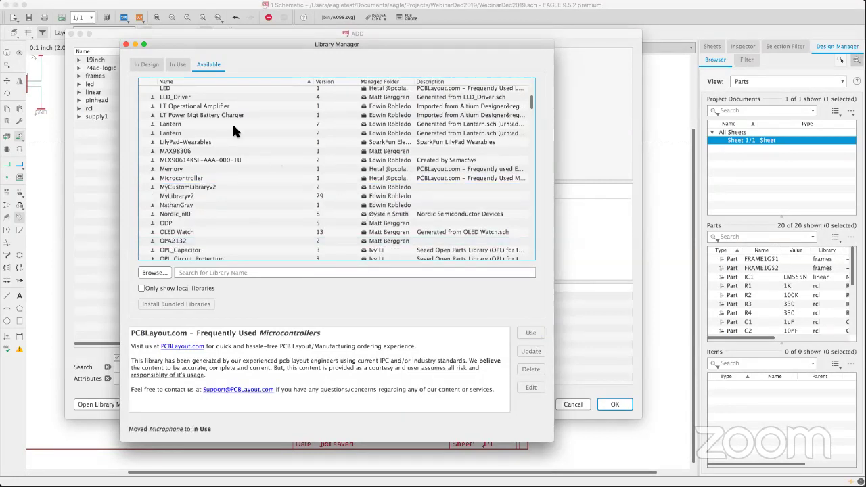
Step: Check the list of libraries in use for the Microphone library and close the Library Manager
left_click(177, 65)
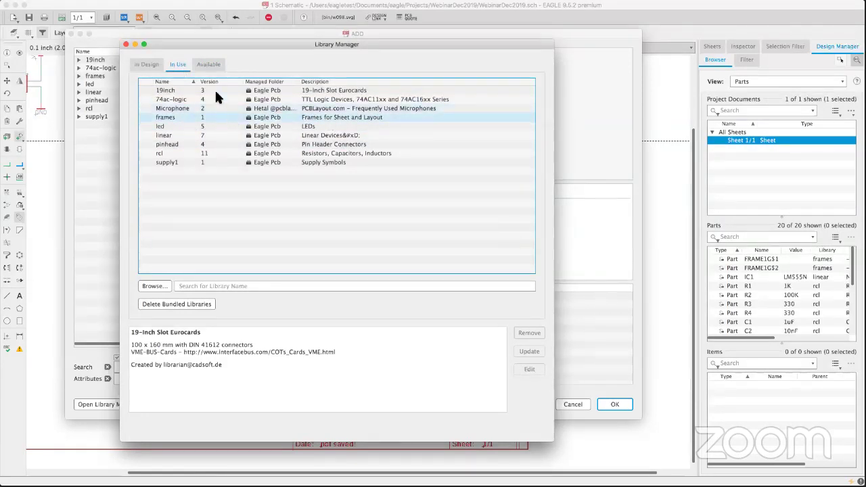
left_click(206, 64)
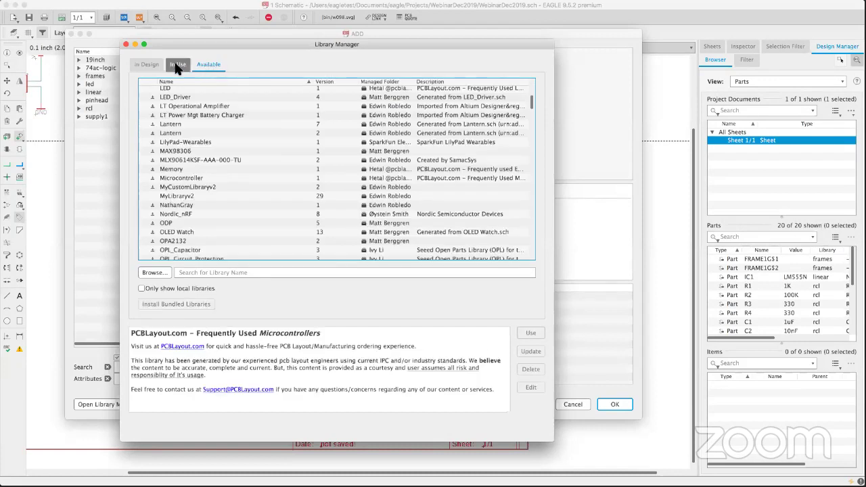
left_click(177, 65)
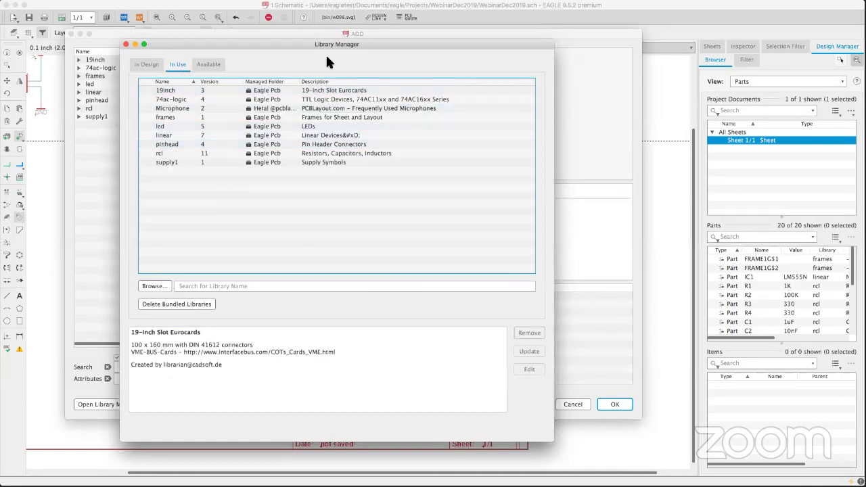
left_click(127, 44)
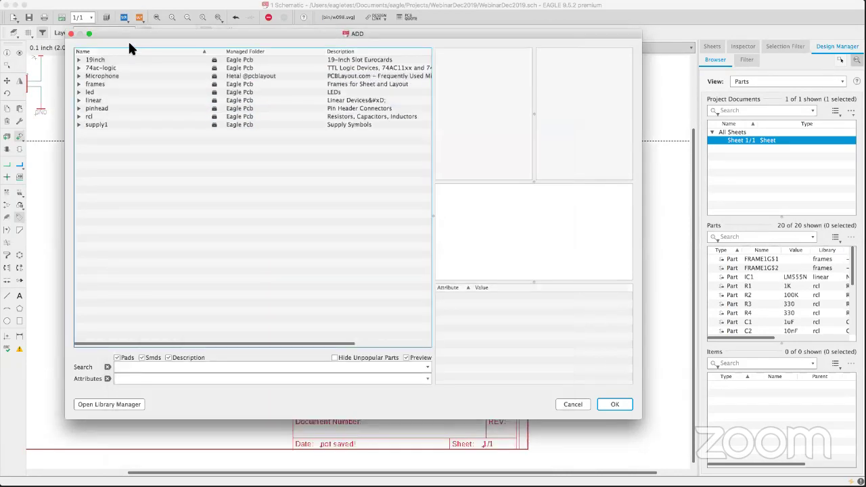
Step: Expand the Microphone library in the ADD dialog, preview several parts from CEM-1203(42) to CMM-3125AT-42316-TR, and collapse it again
left_click(78, 76)
left_click(109, 84)
left_click(107, 91)
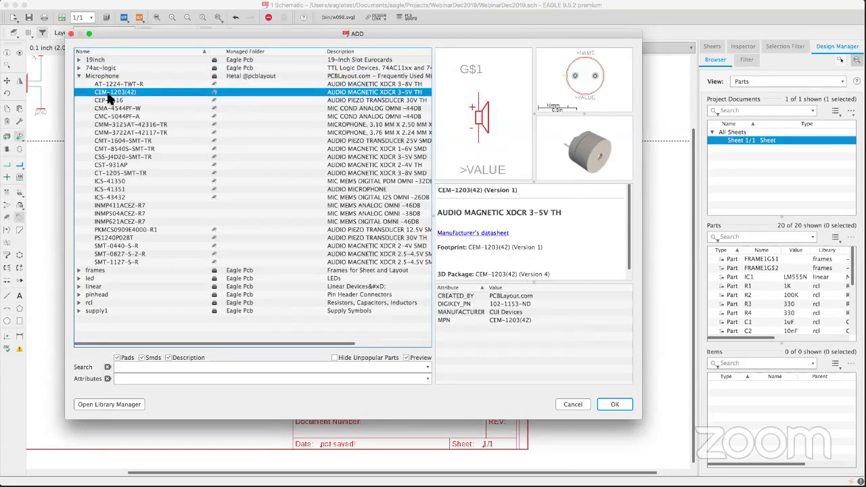
left_click(116, 102)
left_click(118, 109)
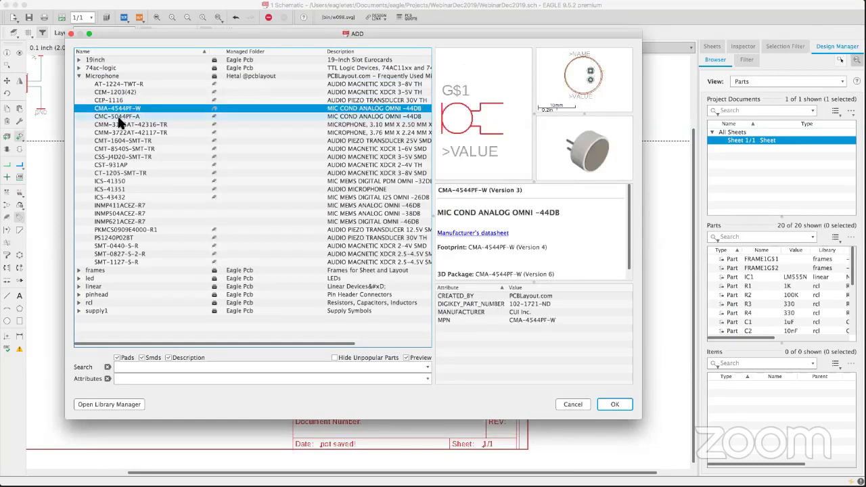
left_click(119, 116)
left_click(117, 124)
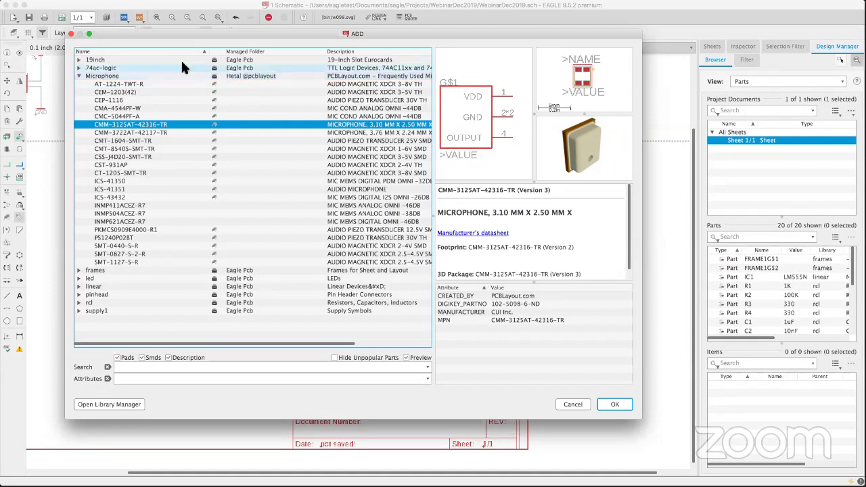
left_click(78, 76)
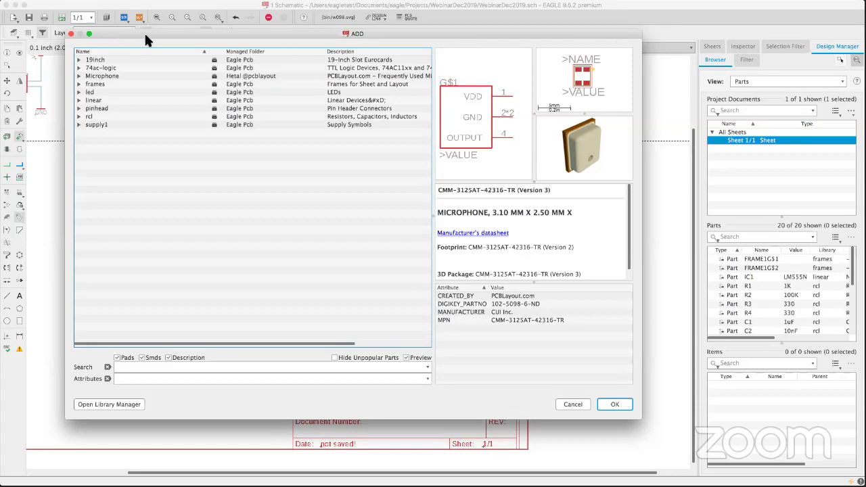
Step: Close the ADD dialog without placing a part and end the Add command
left_click_drag(197, 31, 232, 69)
left_click_drag(294, 67, 258, 50)
left_click(76, 50)
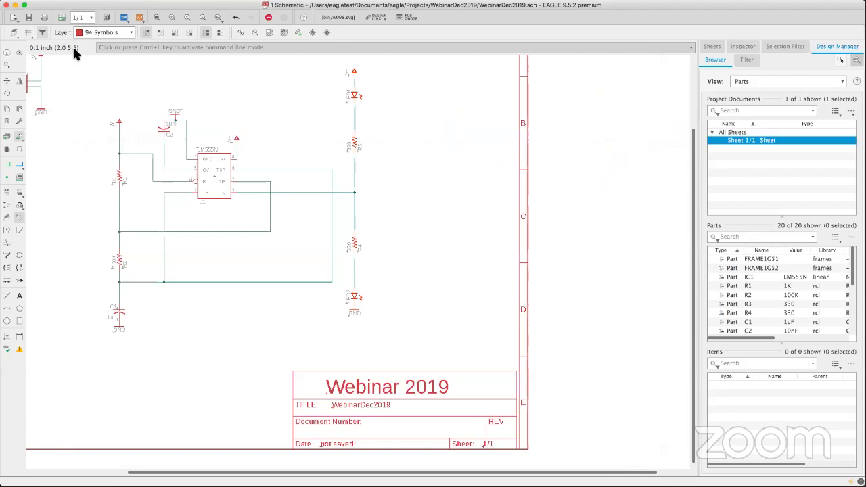
key("Escape")
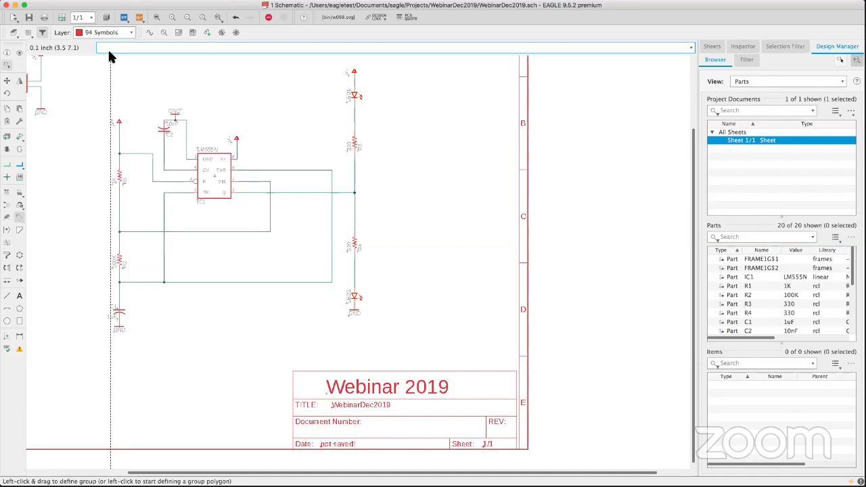
scroll(146, 139, "left", 3)
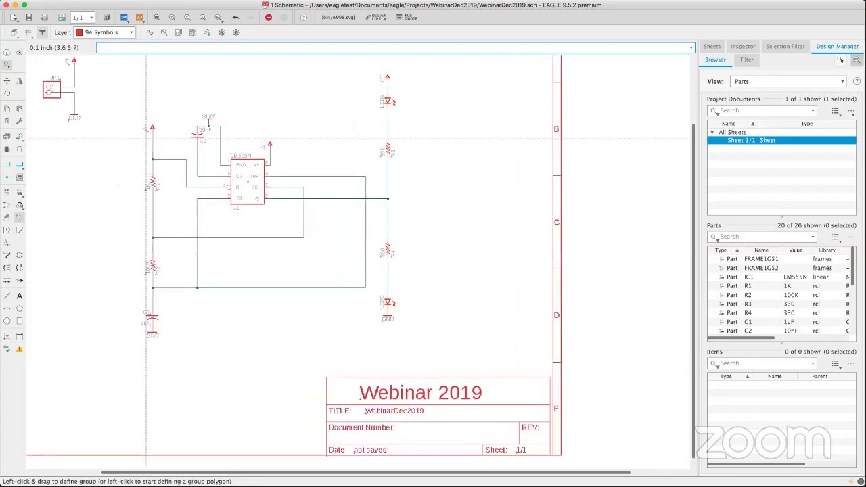
scroll(145, 139, "left", 3)
scroll(195, 156, "up", 3)
scroll(195, 156, "down", 4)
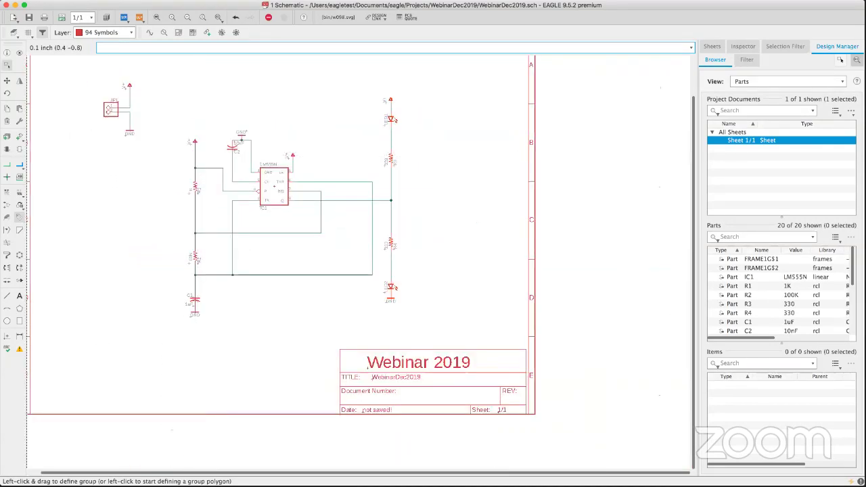
Step: Switch to Finder, examine the libraries folder inside the eagle documents folder, and close the Finder window
mouse_move(105, 482)
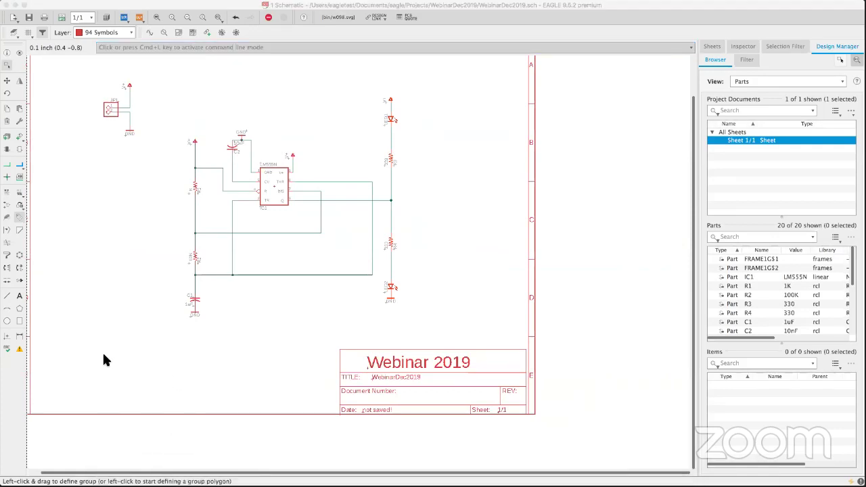
left_click_drag(355, 12, 446, 8)
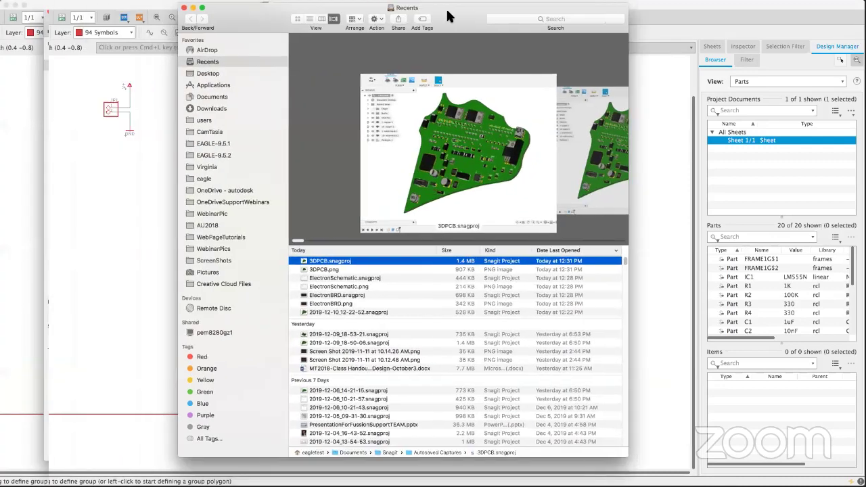
left_click(228, 204)
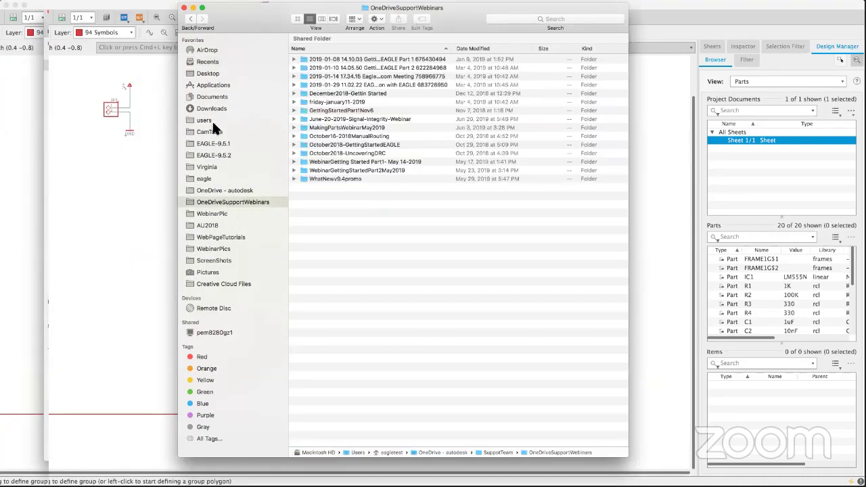
left_click(205, 181)
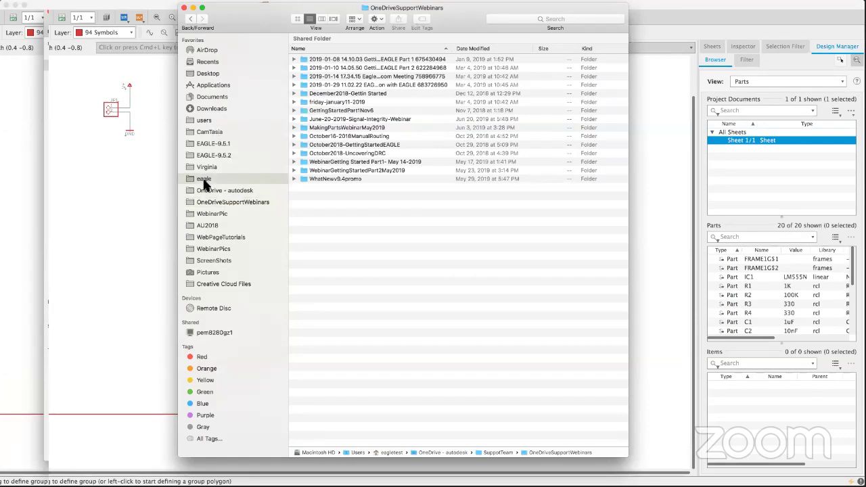
left_click_drag(263, 14, 213, 11)
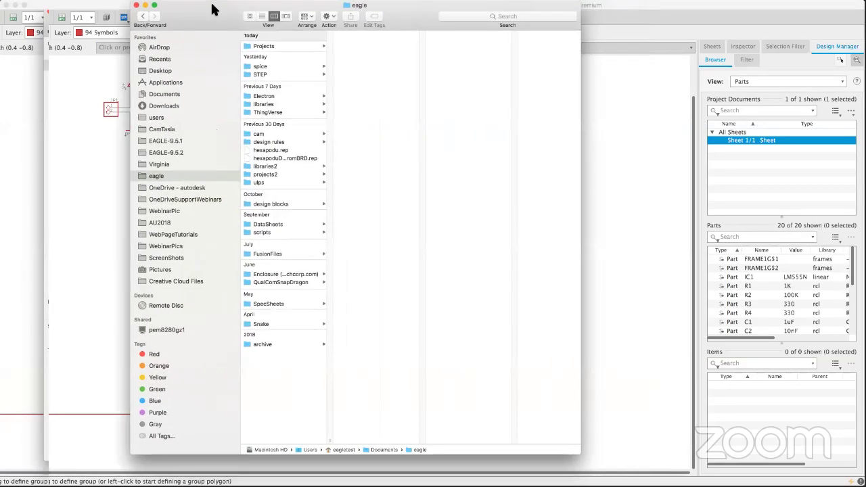
left_click_drag(581, 371, 661, 372)
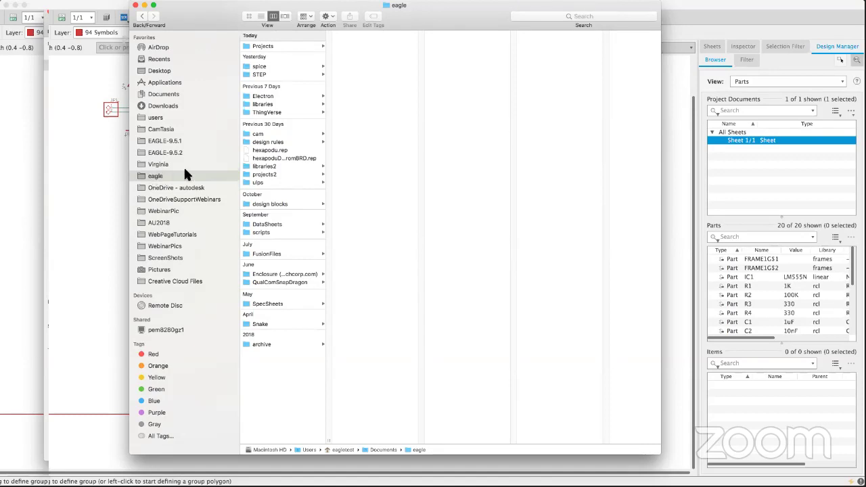
left_click(257, 105)
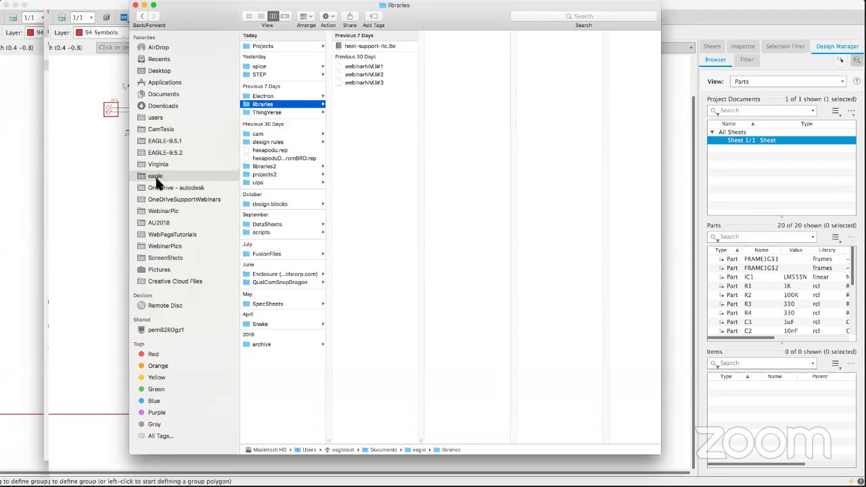
left_click(136, 6)
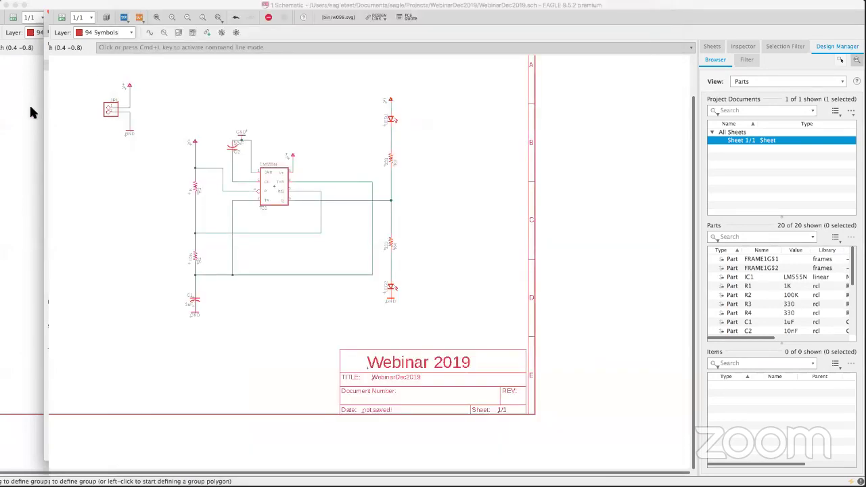
left_click(19, 134)
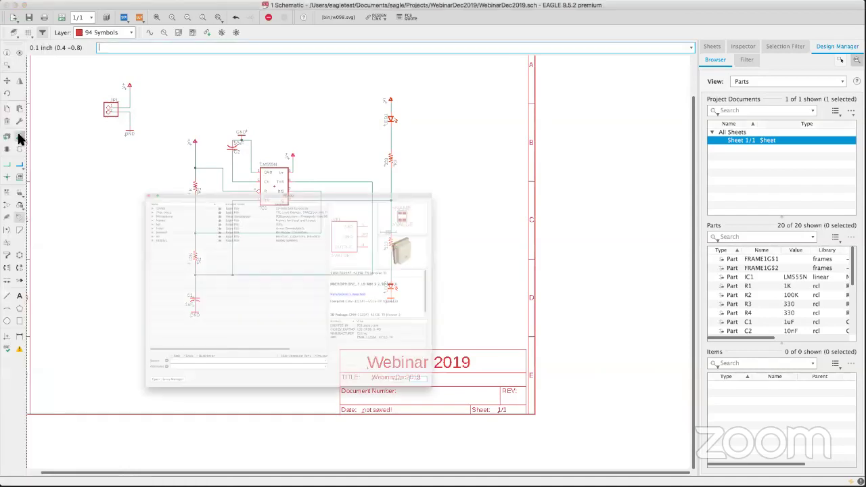
left_click_drag(138, 97, 247, 48)
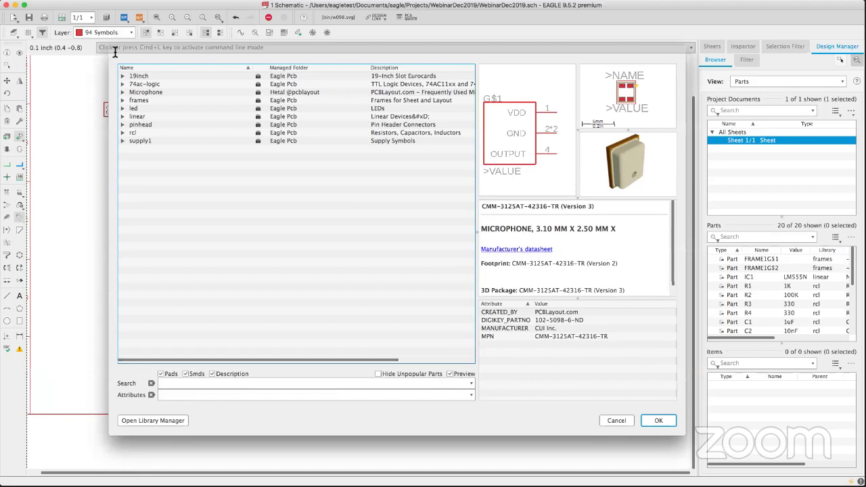
left_click(115, 50)
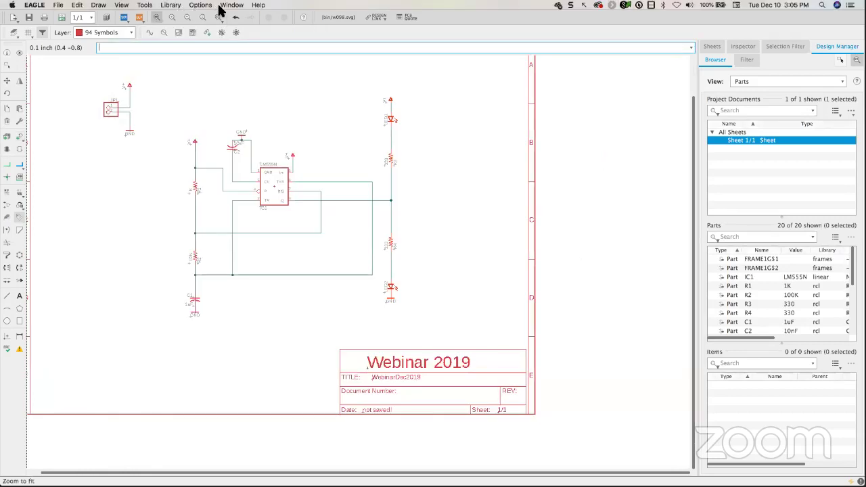
Step: Open the EAGLE Control Panel and expand Libraries and the account owner's library folder to view its libraries
left_click(227, 6)
left_click(234, 17)
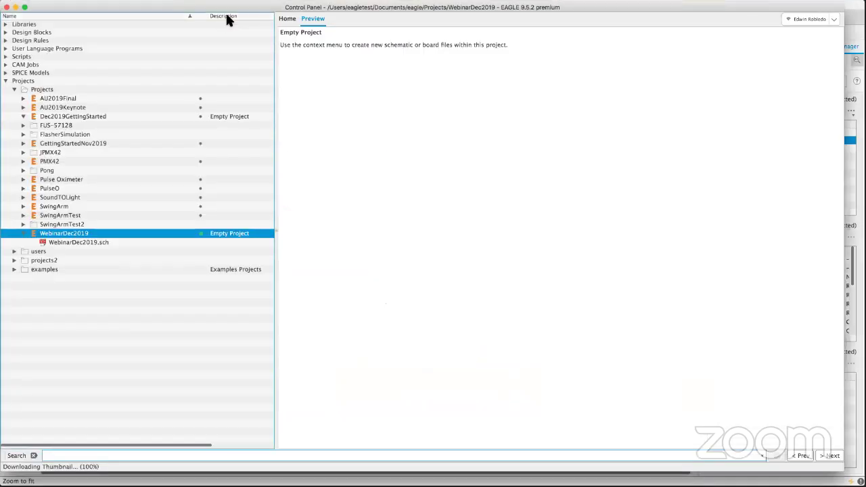
left_click(5, 24)
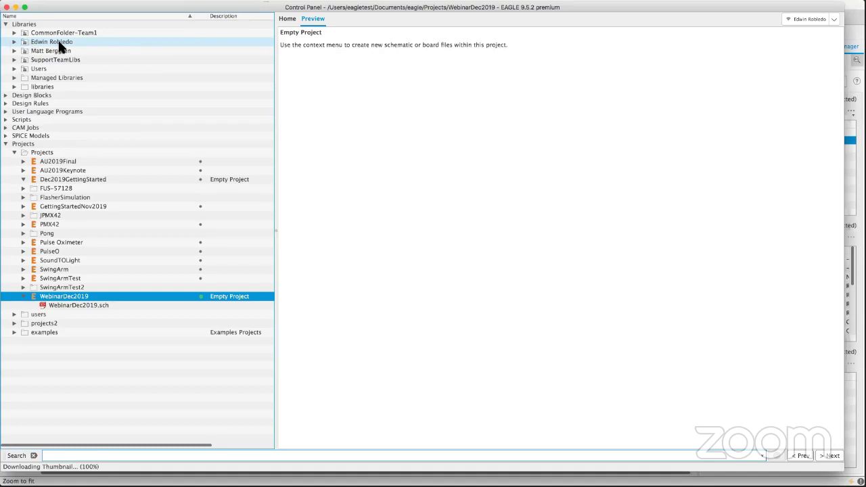
left_click(14, 42)
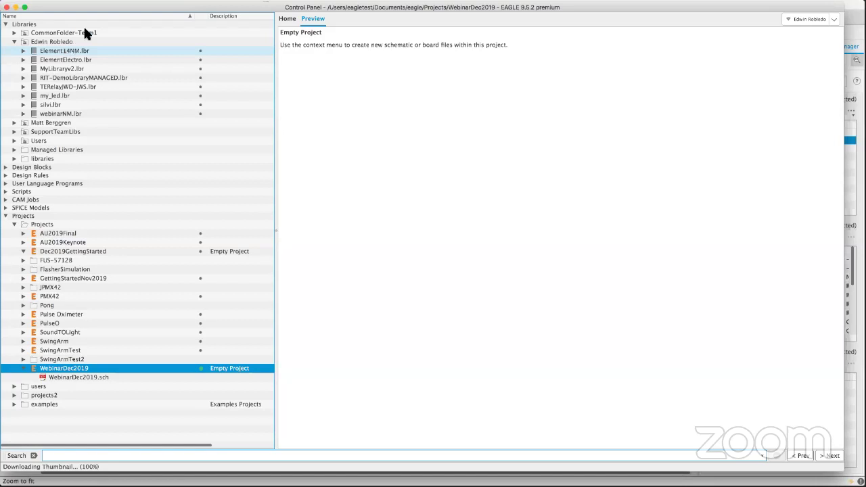
mouse_move(71, 9)
left_mouse_down()
mouse_move(96, 12)
mouse_move(77, 9)
left_mouse_up()
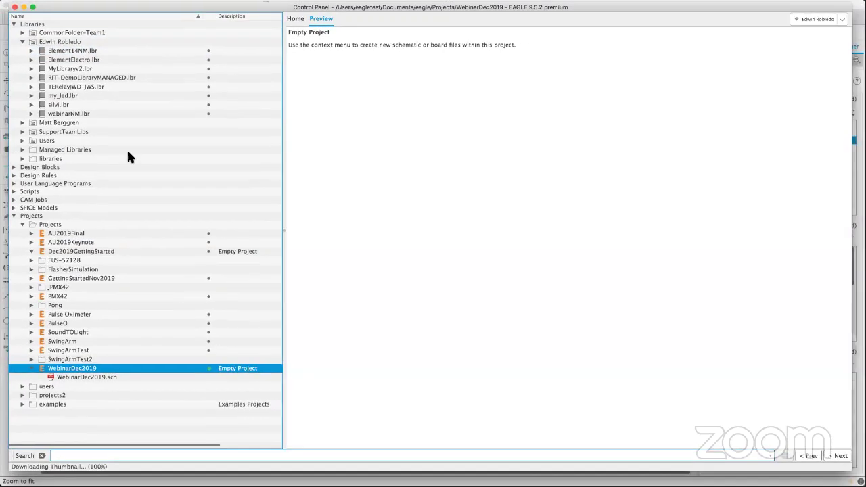
Step: Switch to Finder, examine the contents of the libraries and libraries2 folders inside the eagle folder, and close the Finder window
mouse_move(184, 480)
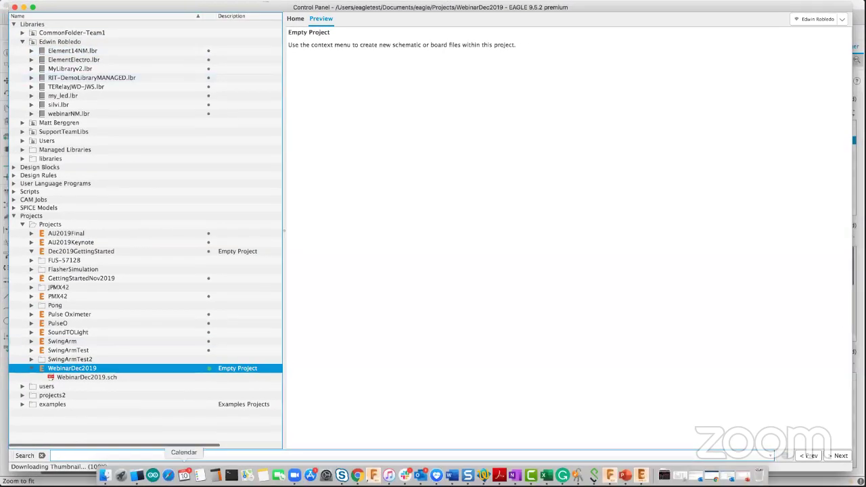
left_click(106, 473)
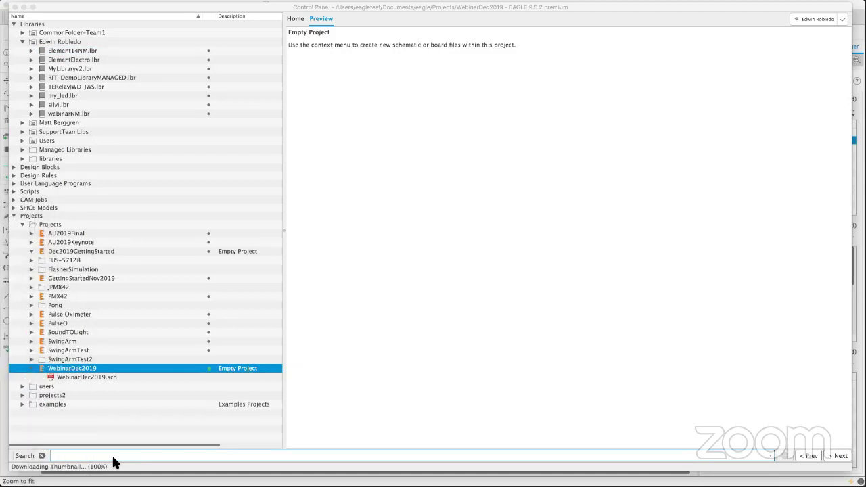
left_click_drag(0, 271, 467, 11)
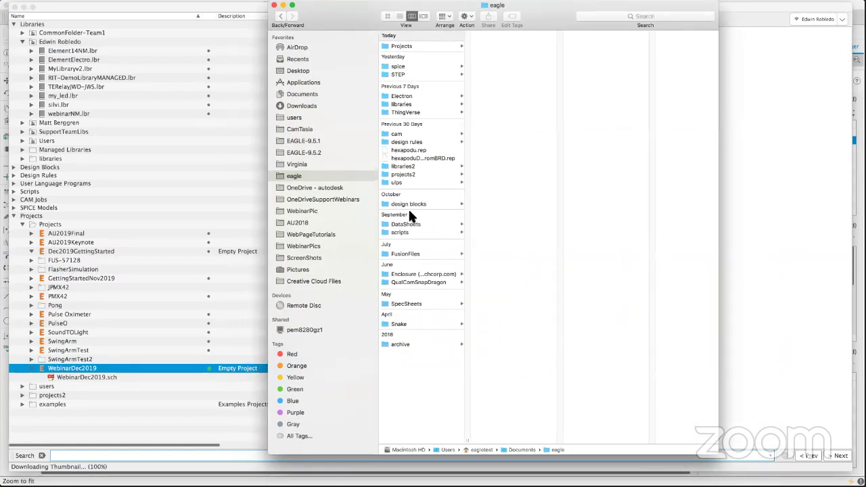
left_click(408, 105)
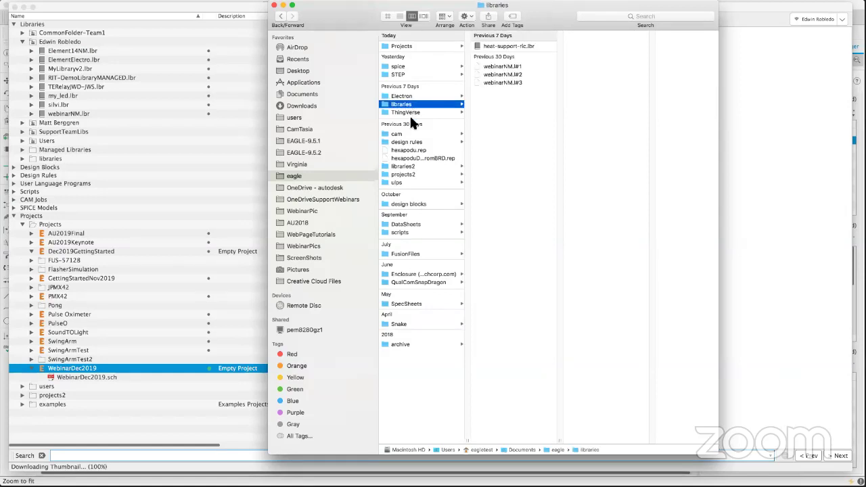
left_click(406, 167)
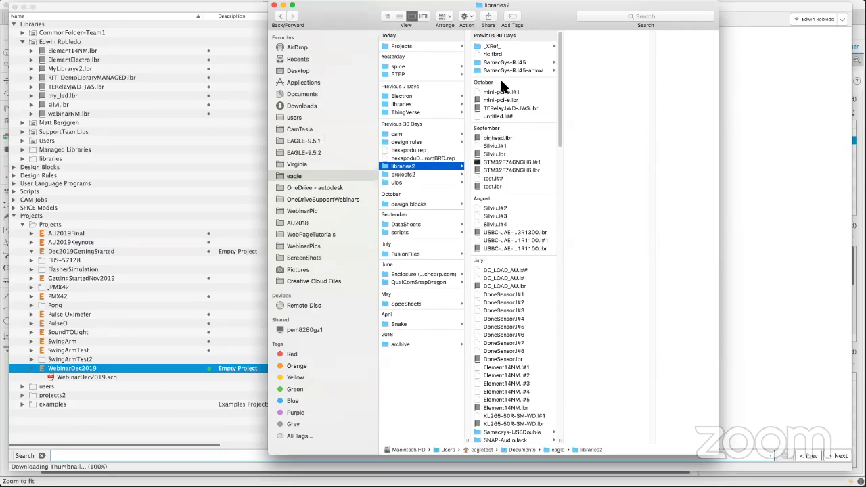
scroll(497, 359, "down", 10)
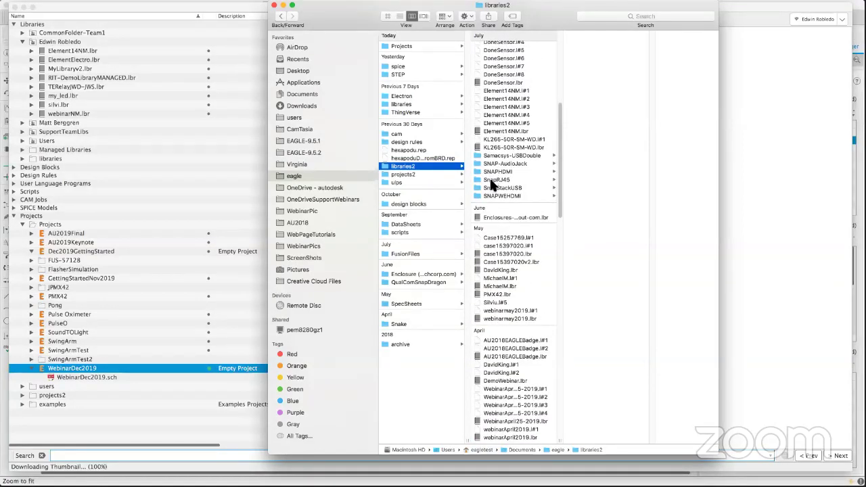
scroll(492, 230, "down", 7)
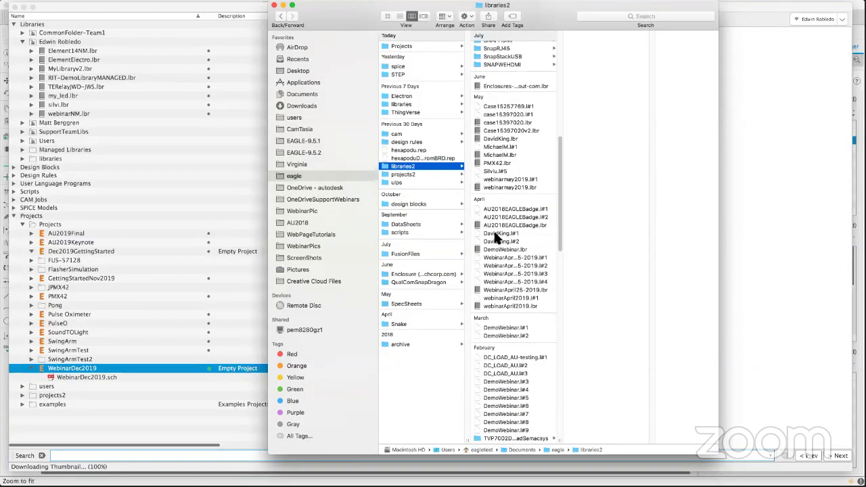
scroll(496, 235, "down", 3)
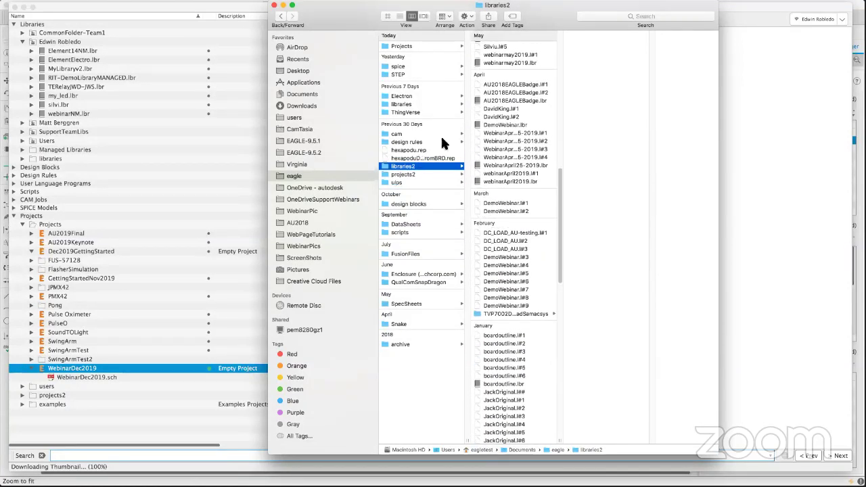
left_click(274, 5)
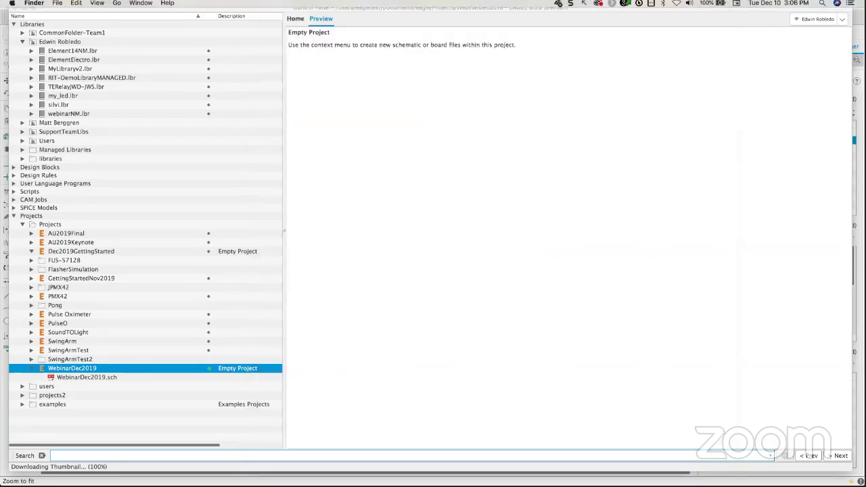
Step: Return to the EAGLE Control Panel, view its directory settings including the Libraries path, and close them without changes
left_click(140, 6)
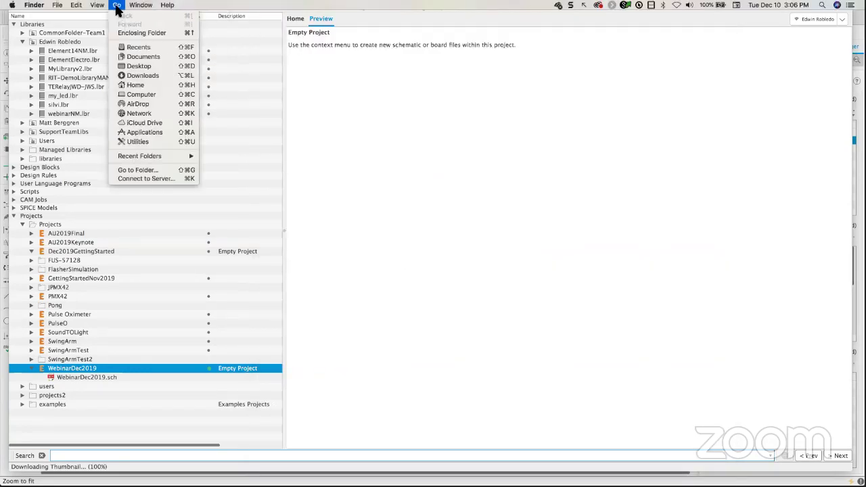
left_click(377, 165)
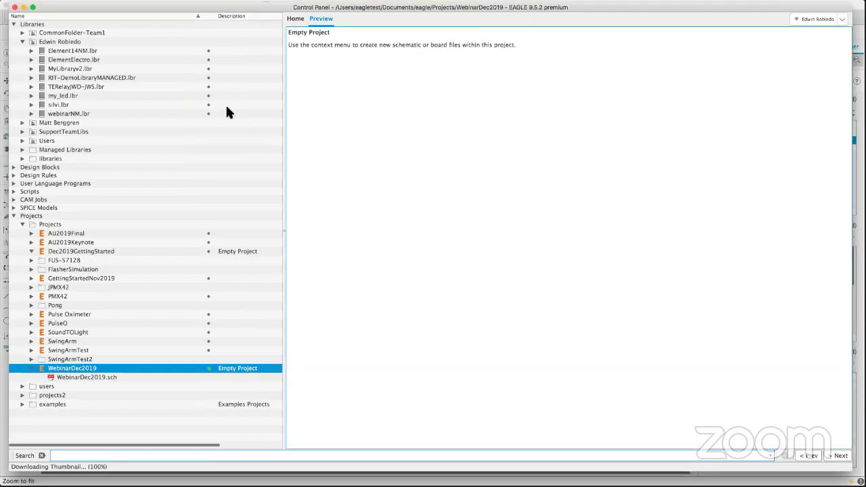
left_click(105, 6)
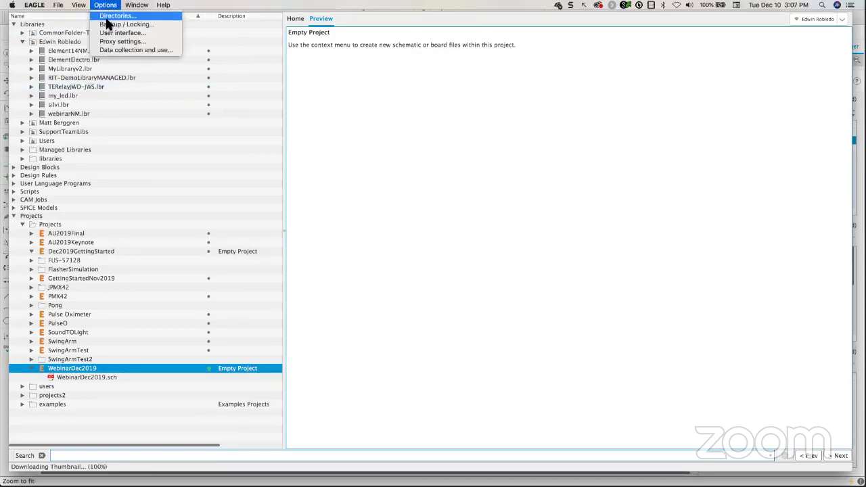
left_click(108, 15)
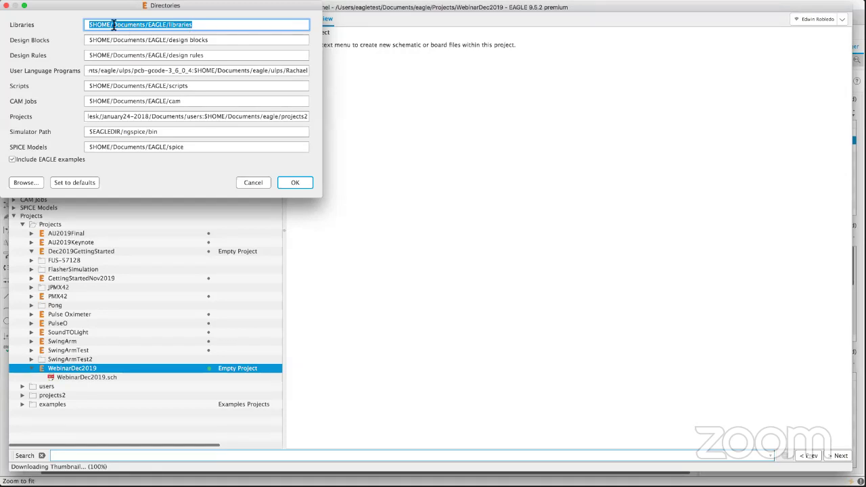
left_click(6, 5)
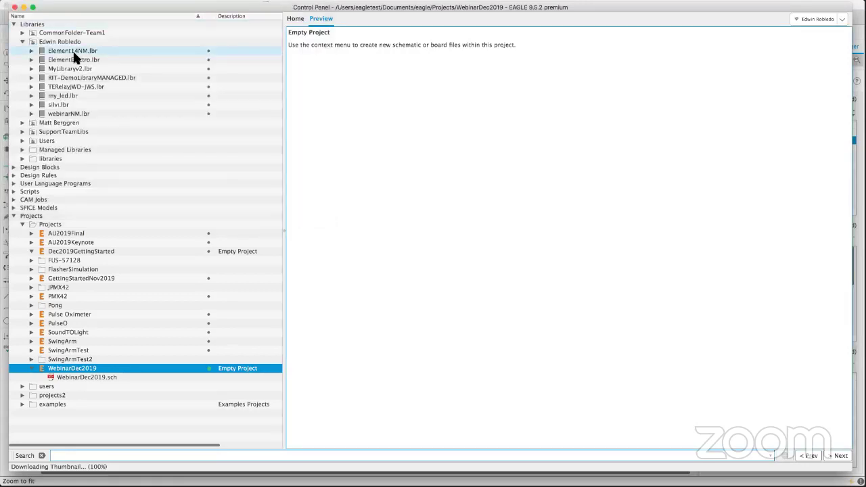
Step: Check the contents of the local libraries folder, and collapse the opened library folders and the Projects branch
left_click(22, 42)
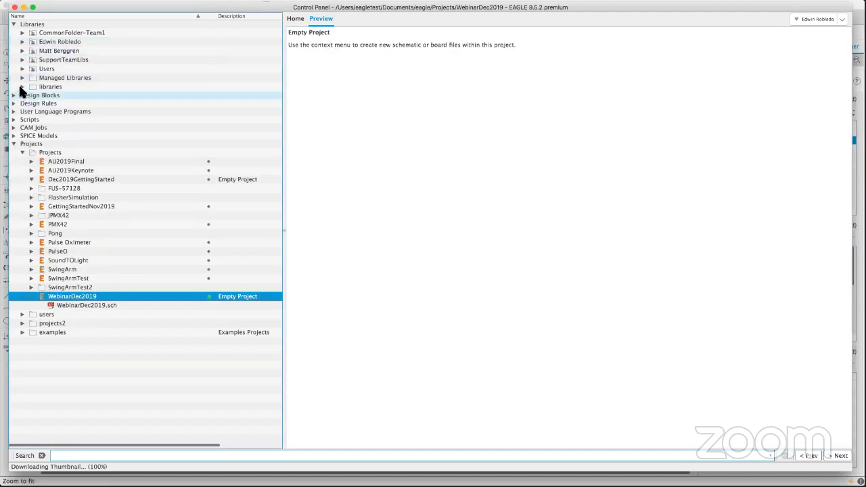
left_click(21, 87)
left_click(23, 88)
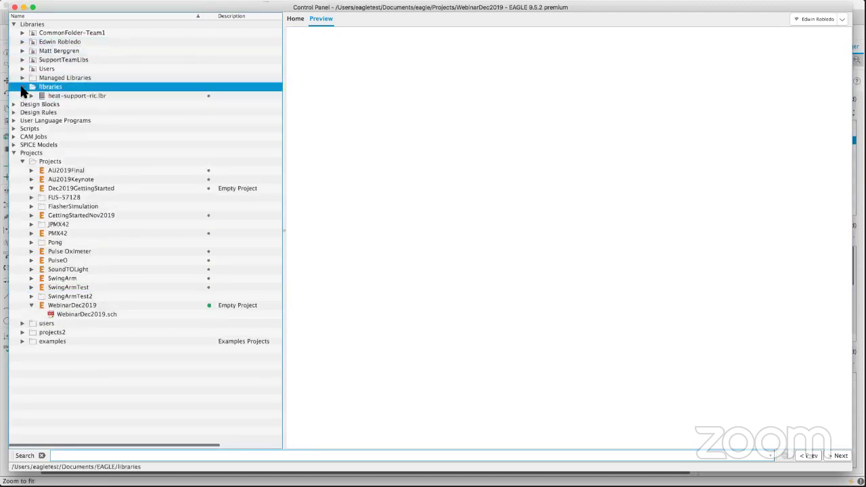
left_click(22, 88)
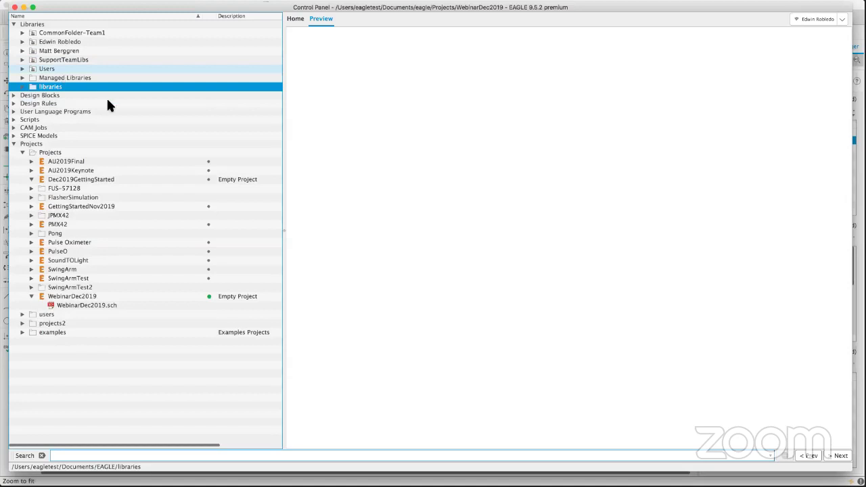
left_click(14, 144)
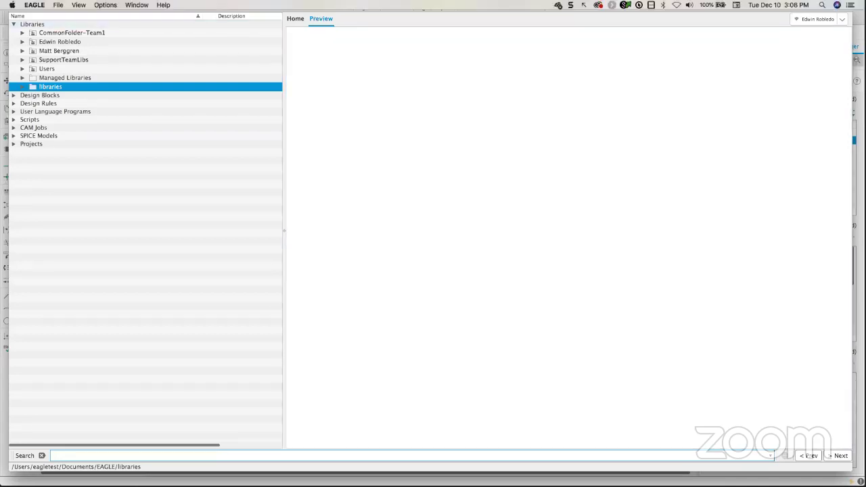
Step: Switch to the schematic window, examine the Misc, Drill and DRC pages of the Settings dialog, and close it without changes
left_click(135, 6)
left_click(145, 28)
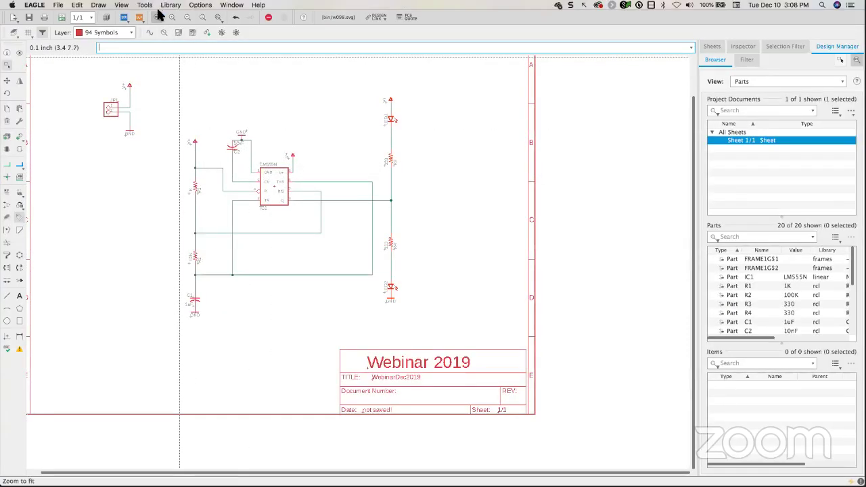
left_click(199, 6)
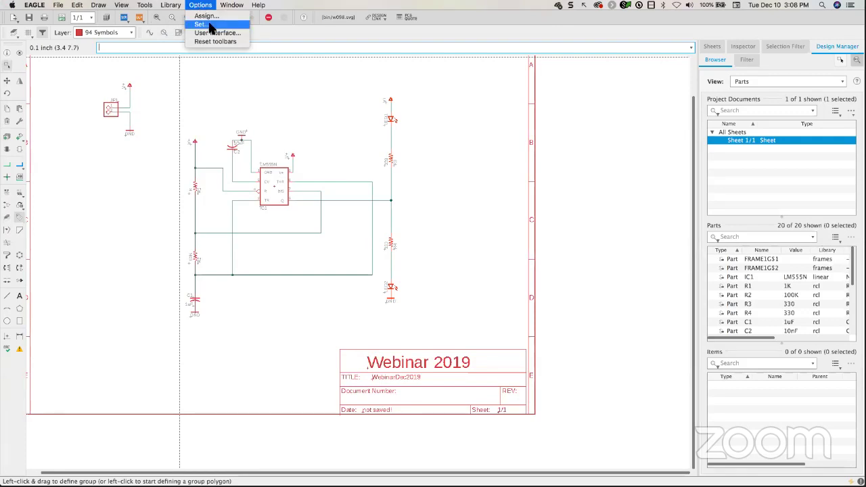
left_click(211, 26)
left_click_drag(201, 10, 337, 91)
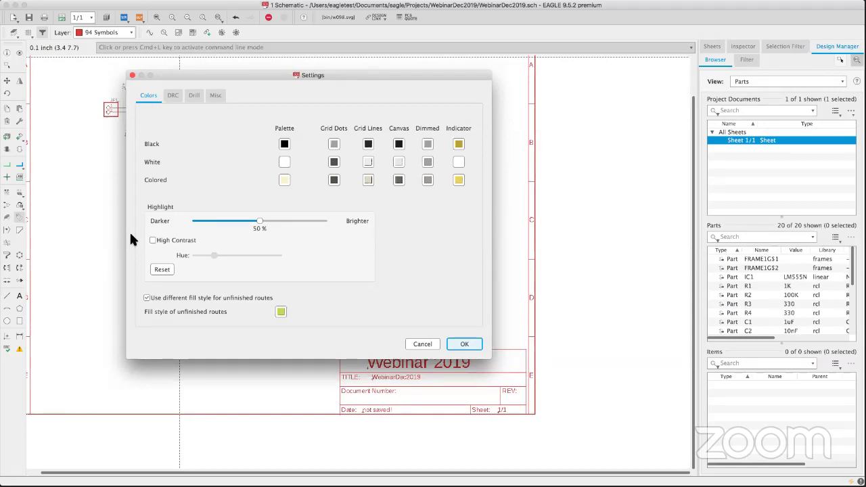
left_click(216, 96)
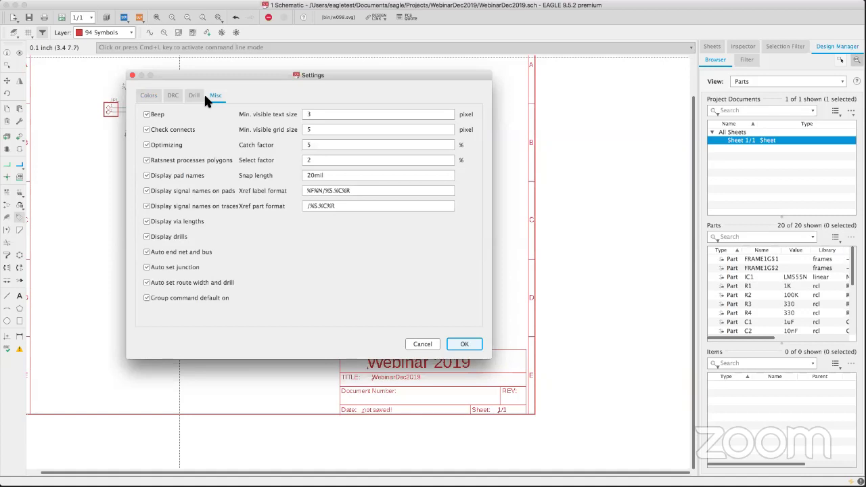
left_click(195, 96)
left_click(174, 97)
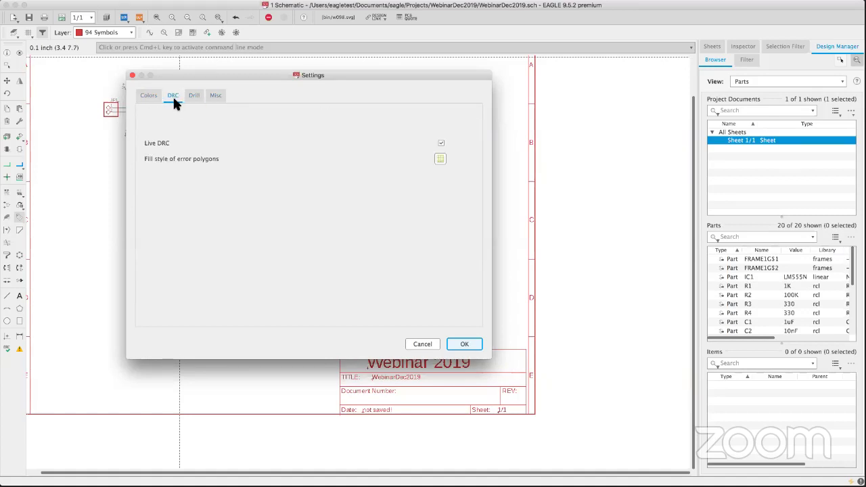
left_click(133, 75)
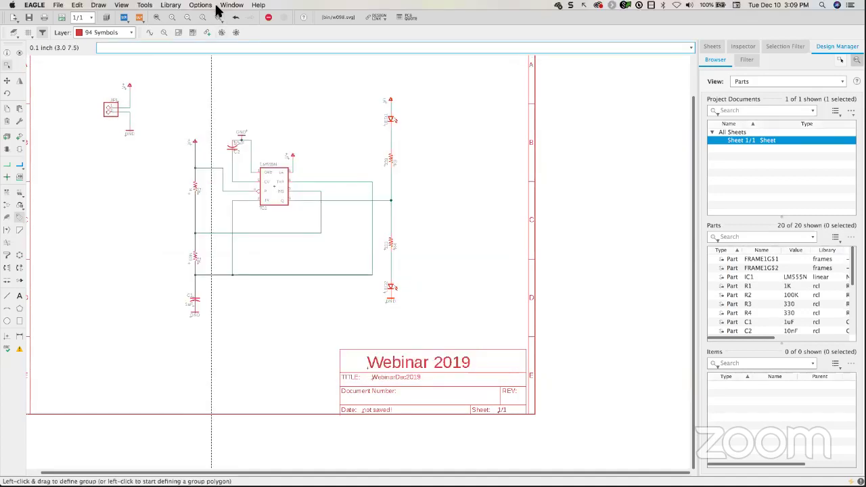
Step: Examine the schematic editor's User interface options and close the dialog without changes
left_click(200, 4)
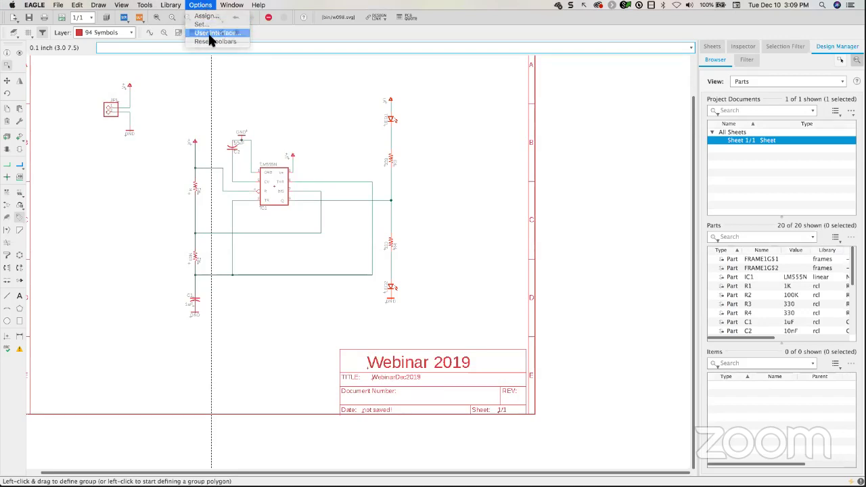
left_click(208, 32)
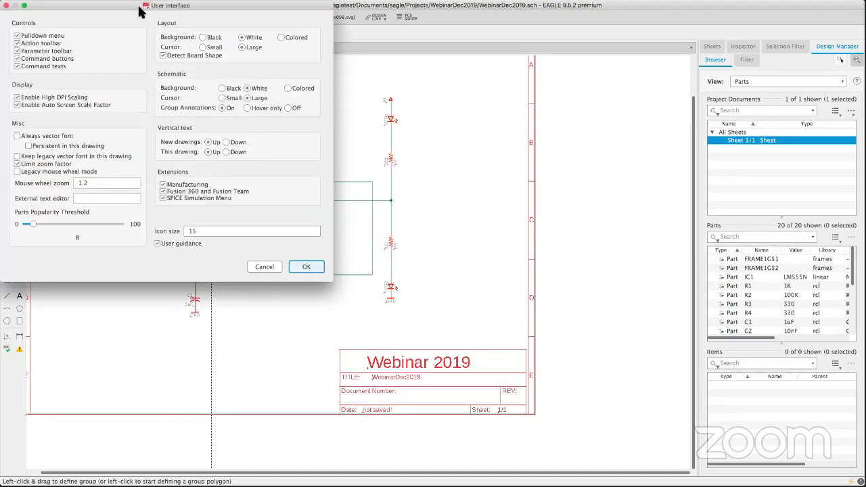
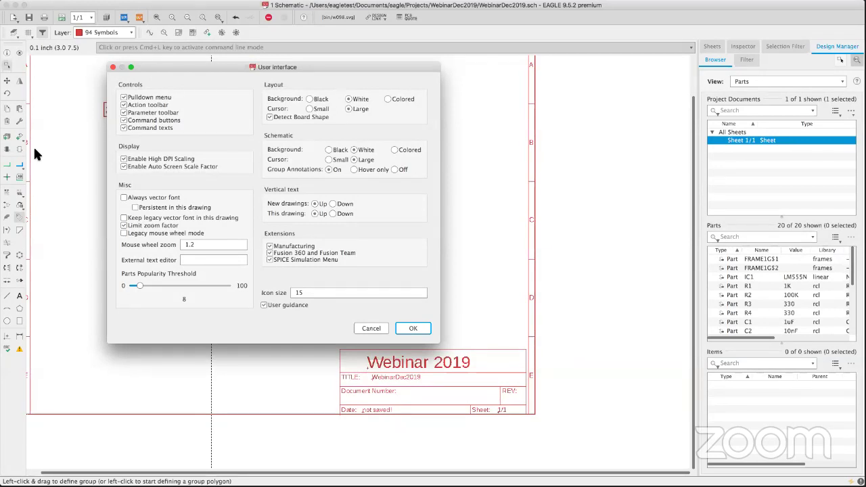
left_click(113, 67)
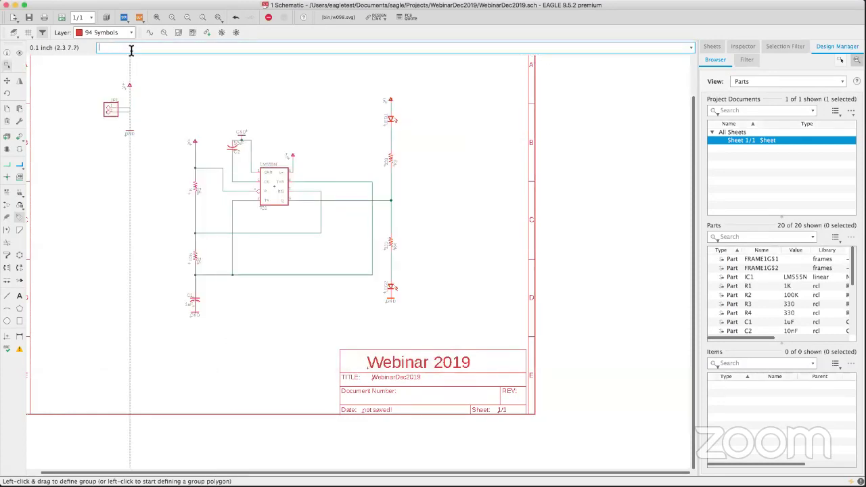
Step: Start the Add command, preview CSS-J4D20-SMT-TR in the Microphone library, and cancel without placing a part
type("add")
key("Return")
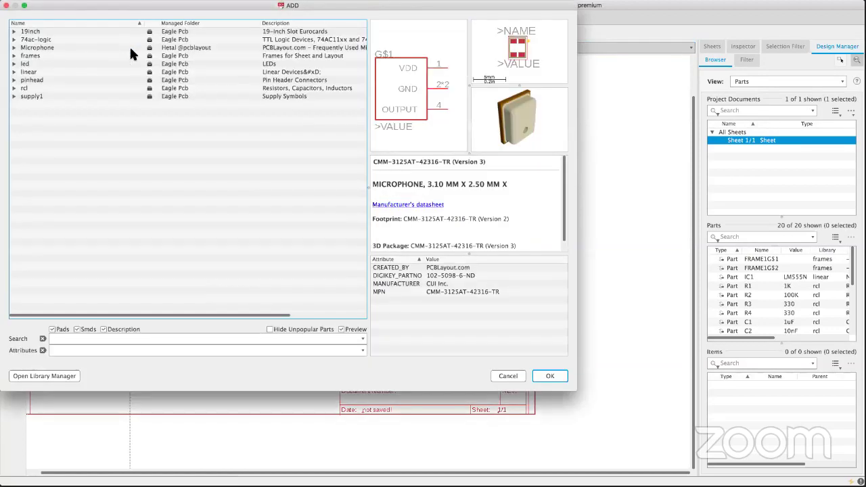
left_click(13, 48)
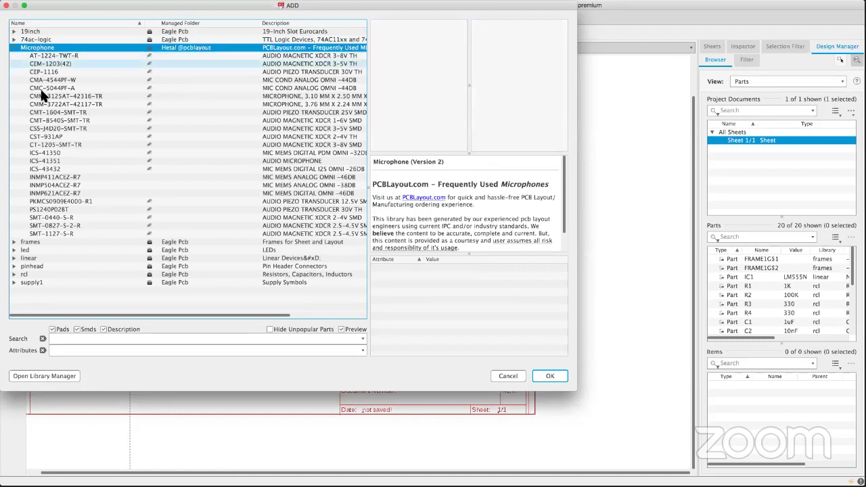
left_click(48, 129)
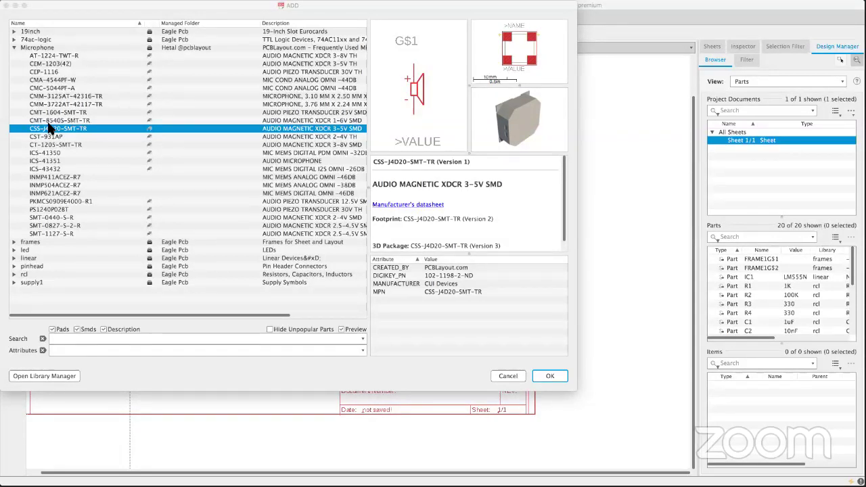
left_click(508, 376)
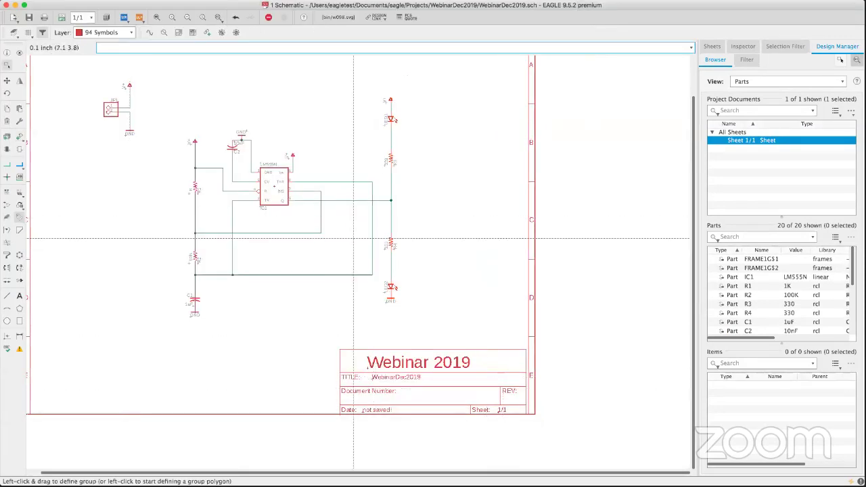
Step: Save the WebinarDec2019 schematic
middle_click_drag(350, 237, 449, 261)
left_click(29, 17)
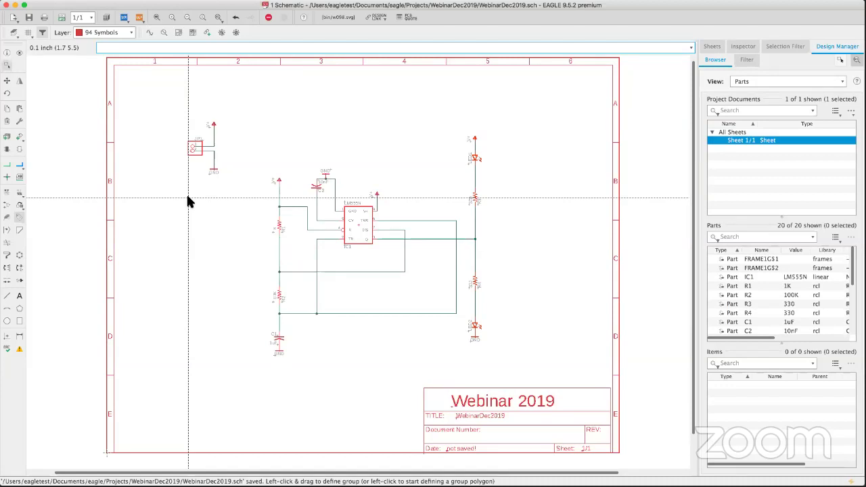
key("super+s")
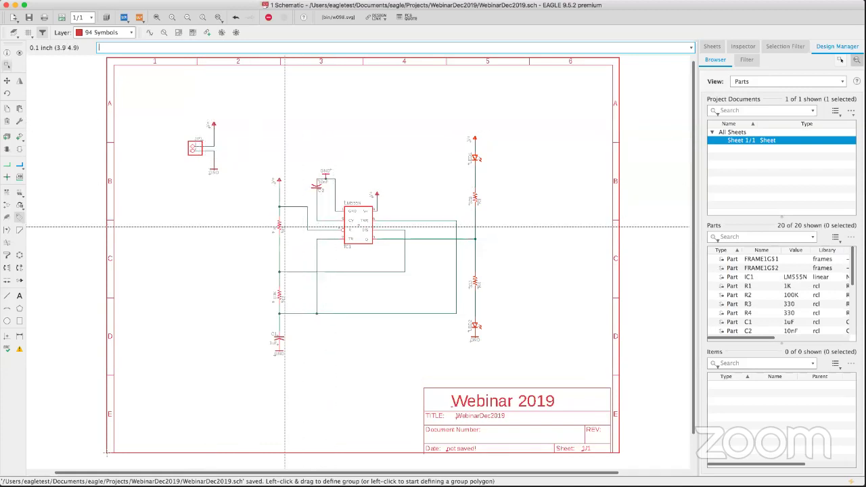
scroll(284, 228, "up", 3)
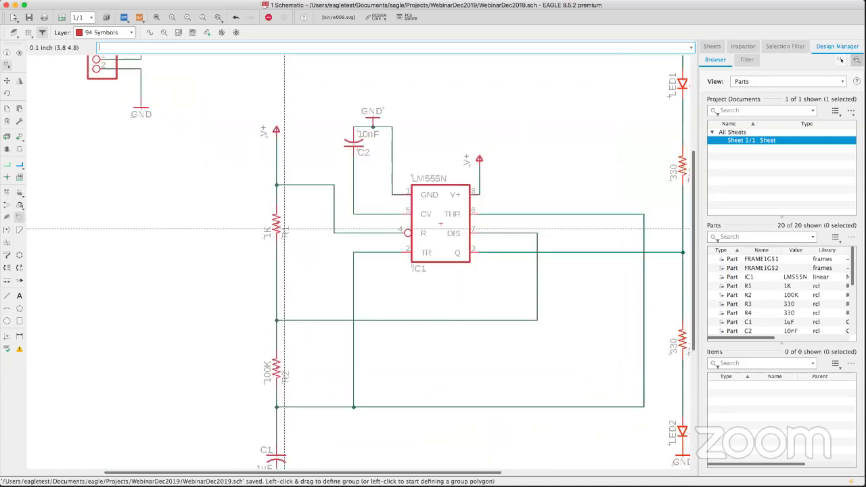
Step: Switch from the WebinarDec2019 schematic to its board and agree to create the board file from the schematic
scroll(285, 228, "down", 2)
middle_click_drag(284, 229, 268, 222)
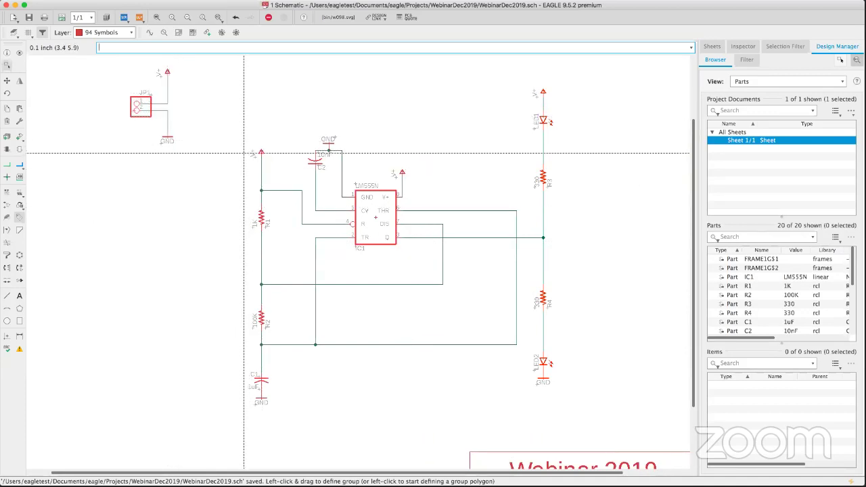
scroll(246, 152, "up", 2)
scroll(245, 153, "down", 4)
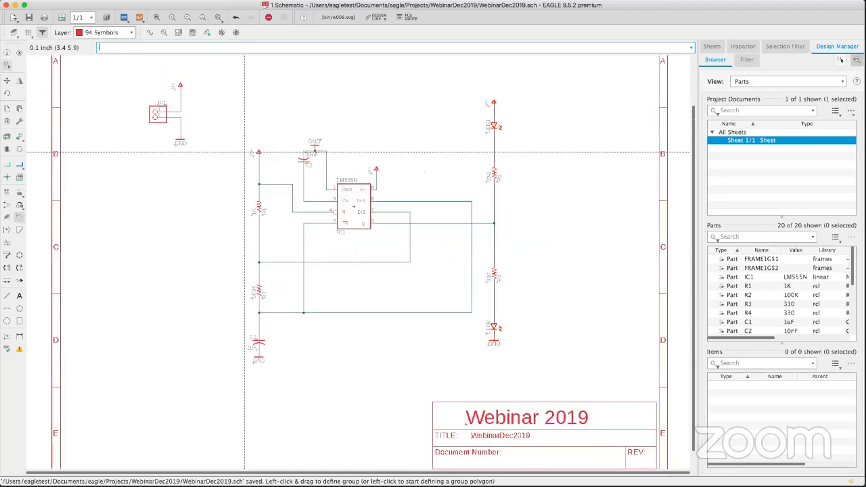
middle_click_drag(244, 152, 290, 170)
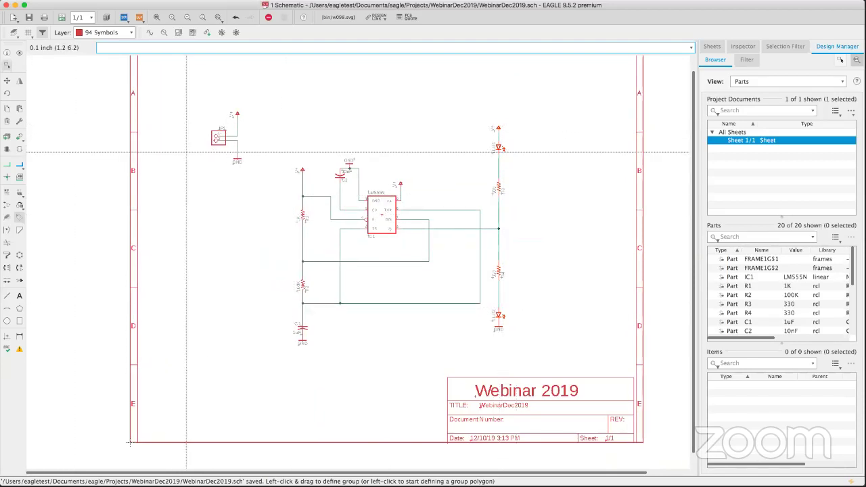
left_click(62, 18)
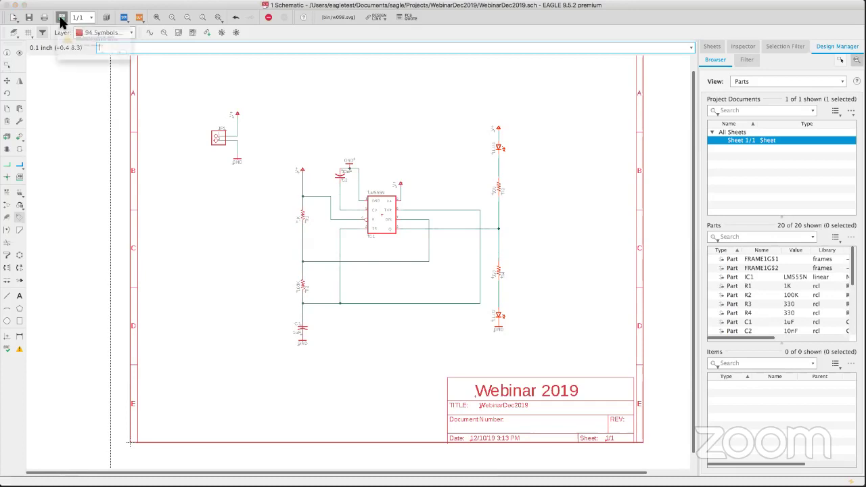
left_click_drag(87, 6, 257, 41)
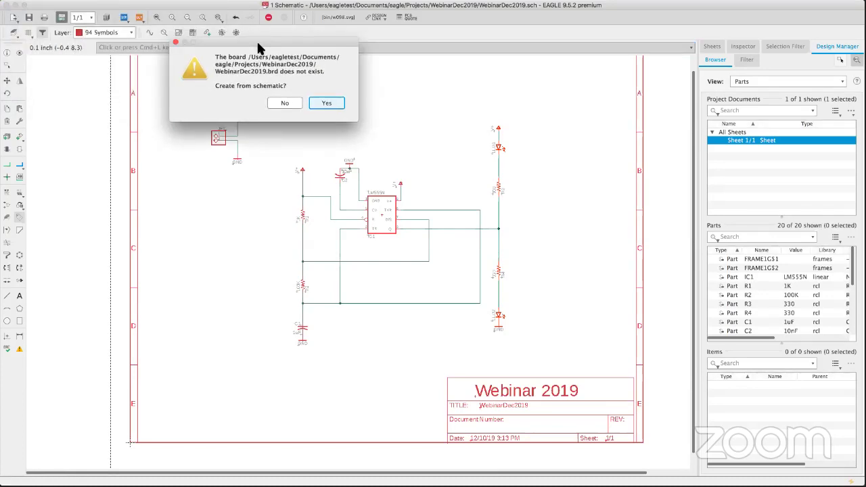
left_click(327, 103)
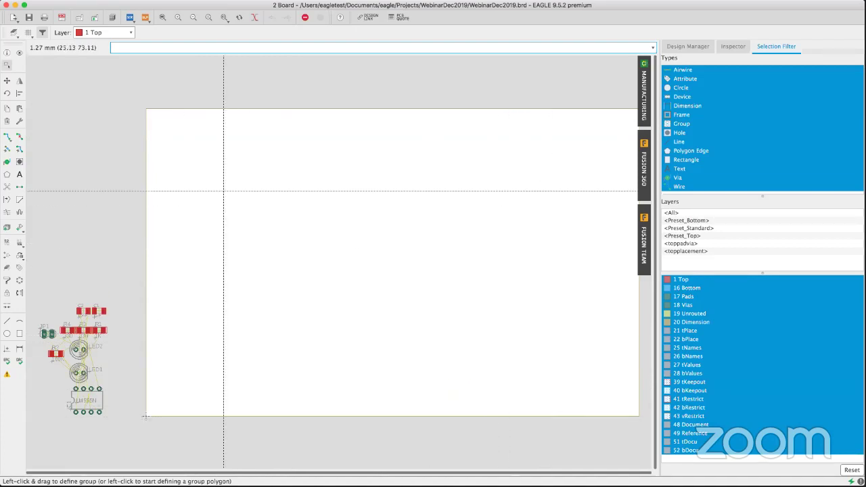
scroll(236, 186, "down", 1)
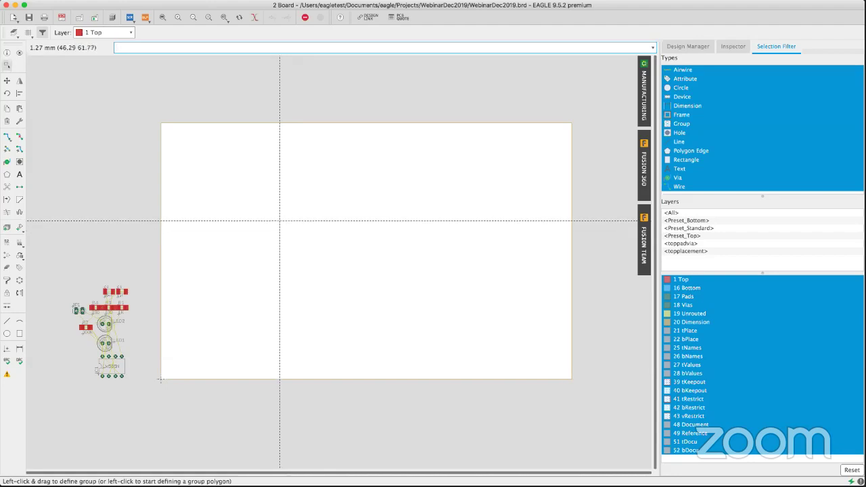
left_click_drag(313, 252, 136, 61)
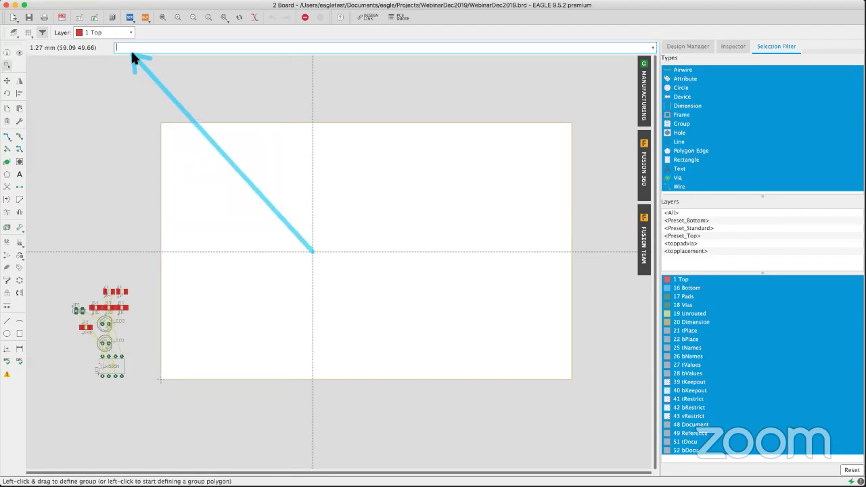
mouse_move(402, 234)
left_mouse_down()
mouse_move(203, 79)
mouse_move(191, 54)
left_mouse_up()
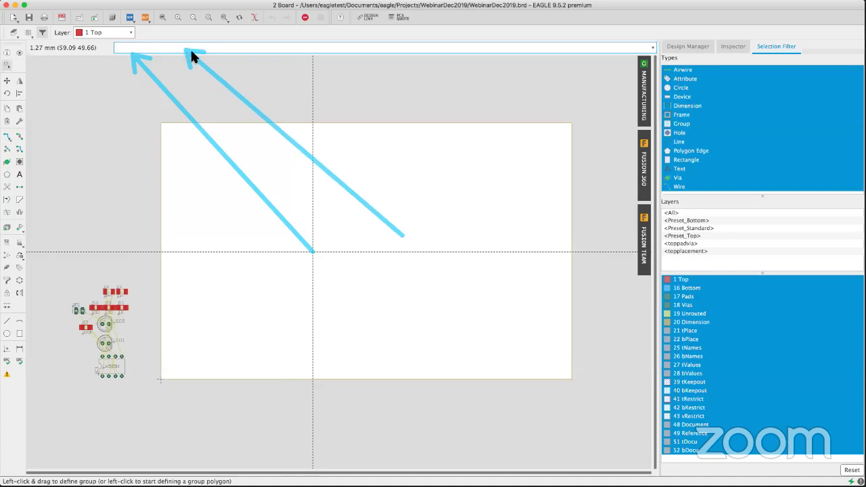